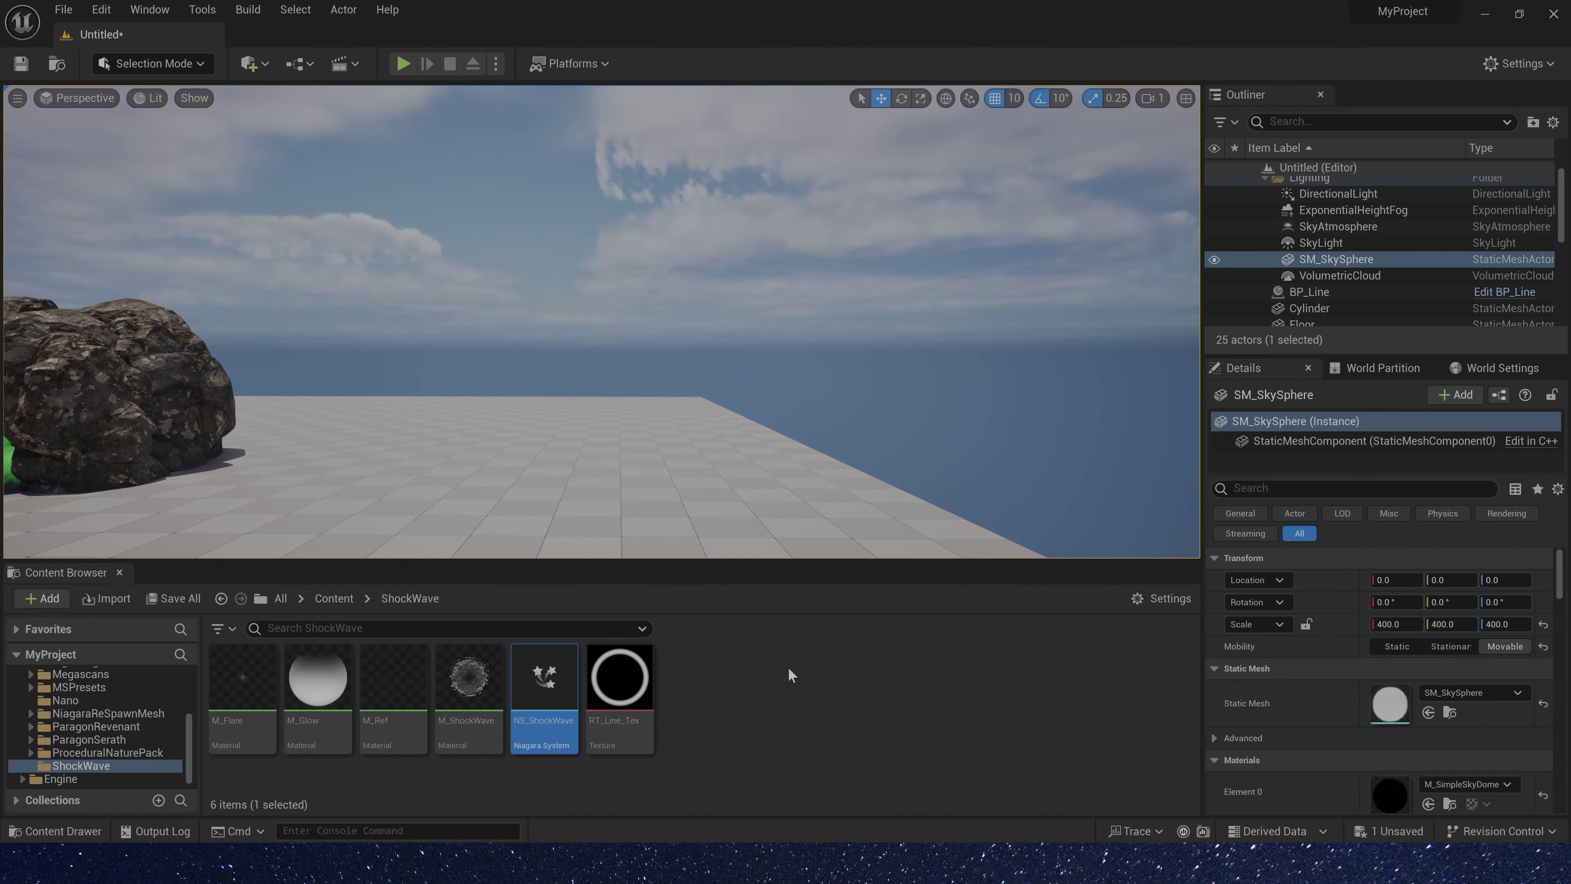
Open NS_ShockWave and add a Color module to ShockWave's Particle Update
double_click(544, 677)
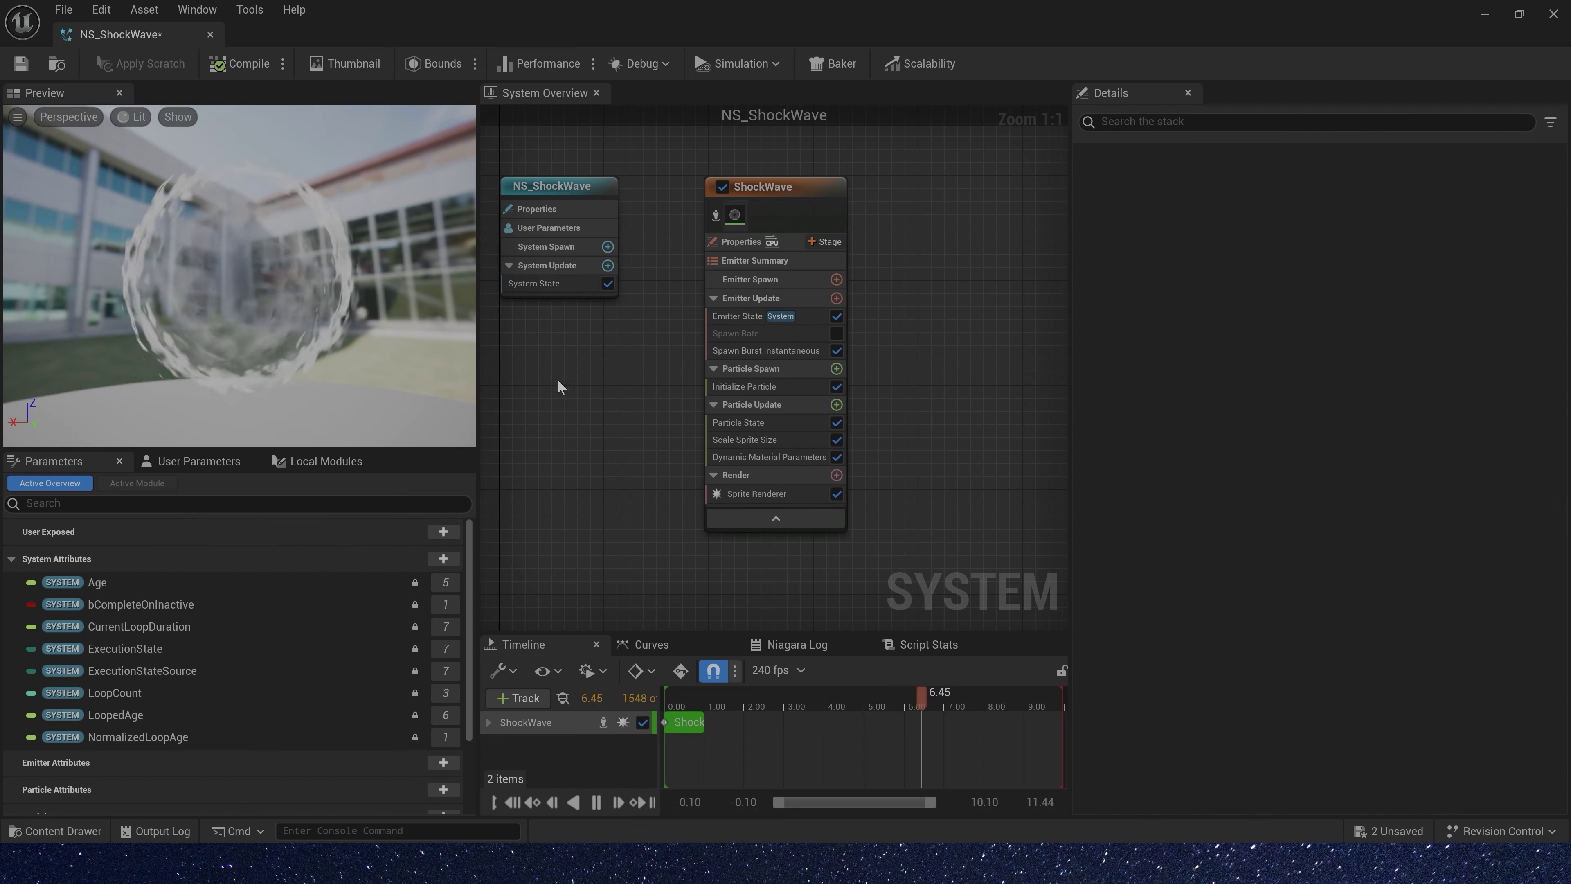
left_click(836, 404)
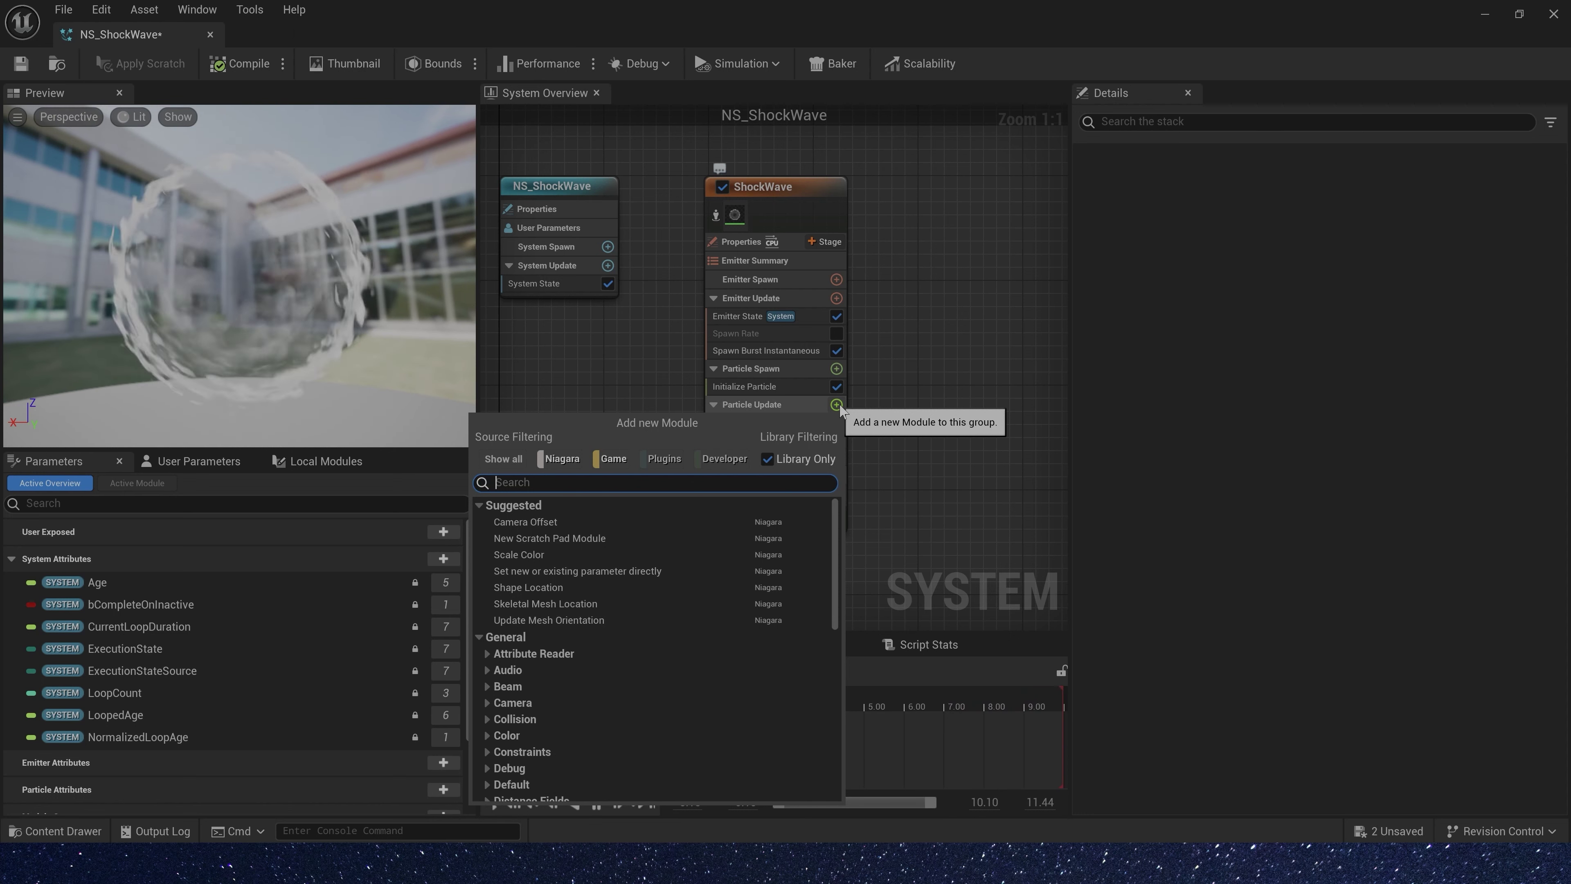
type("col")
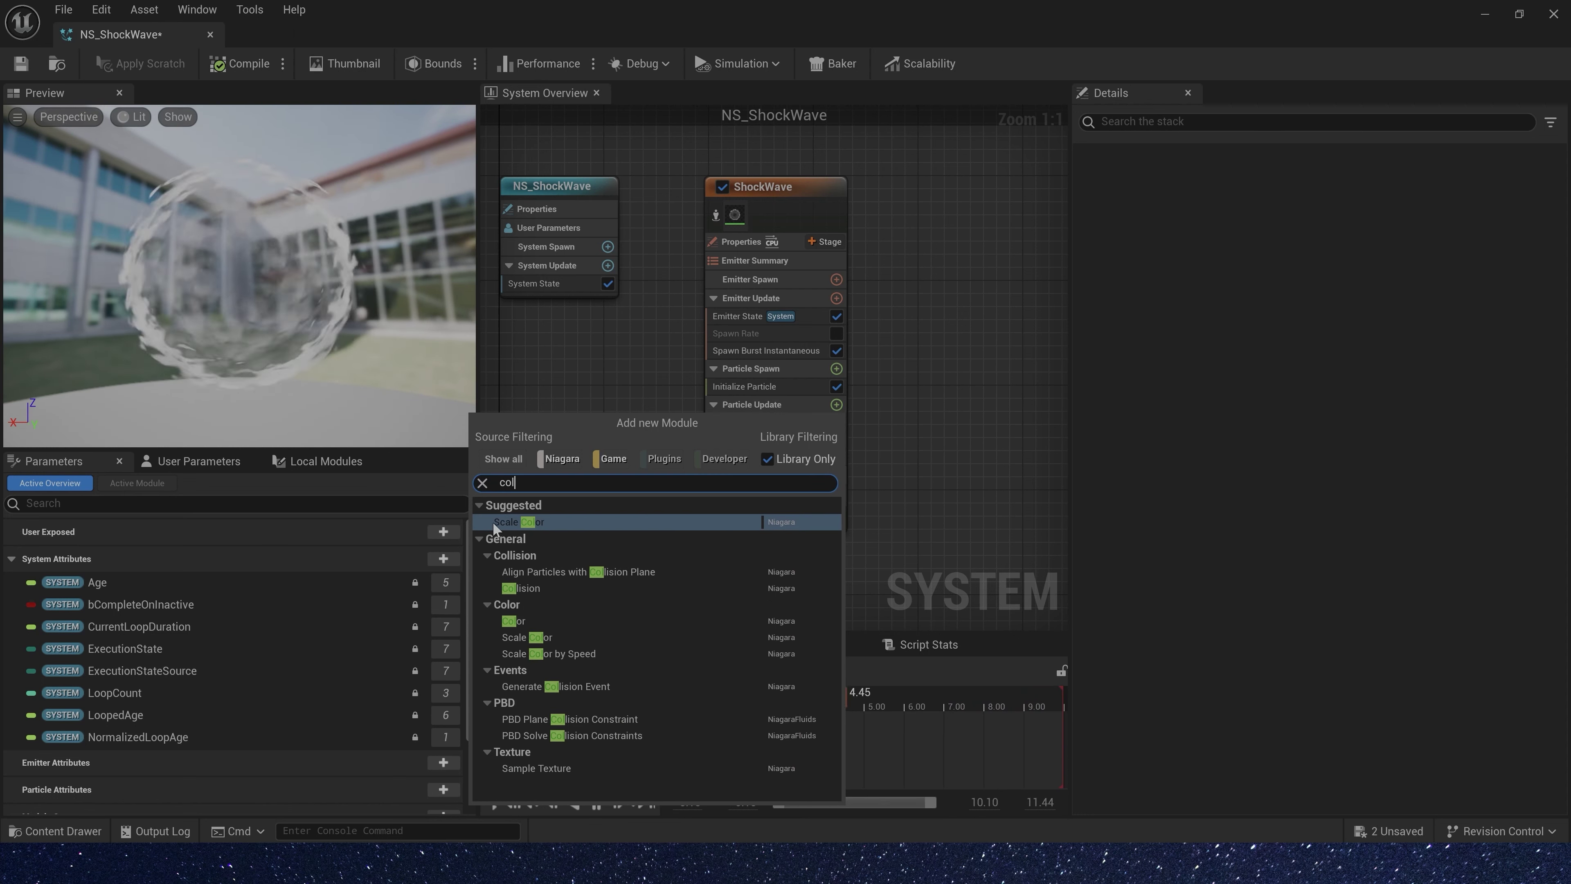
left_click(544, 627)
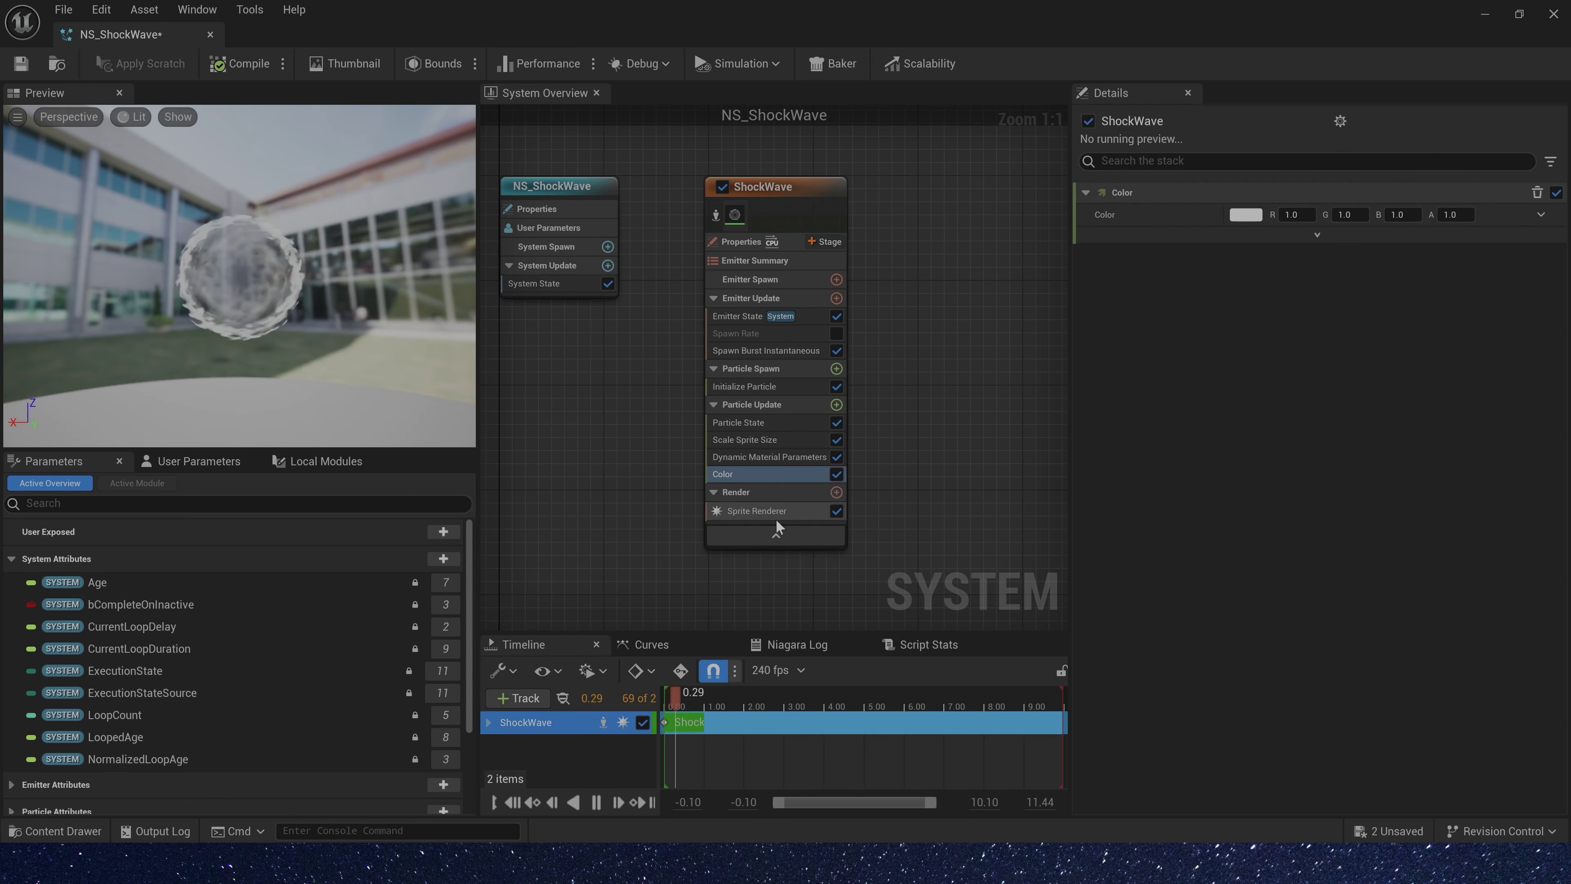
Drive Color from a curve with a blue-to-magenta gradient over life
left_click(1541, 215)
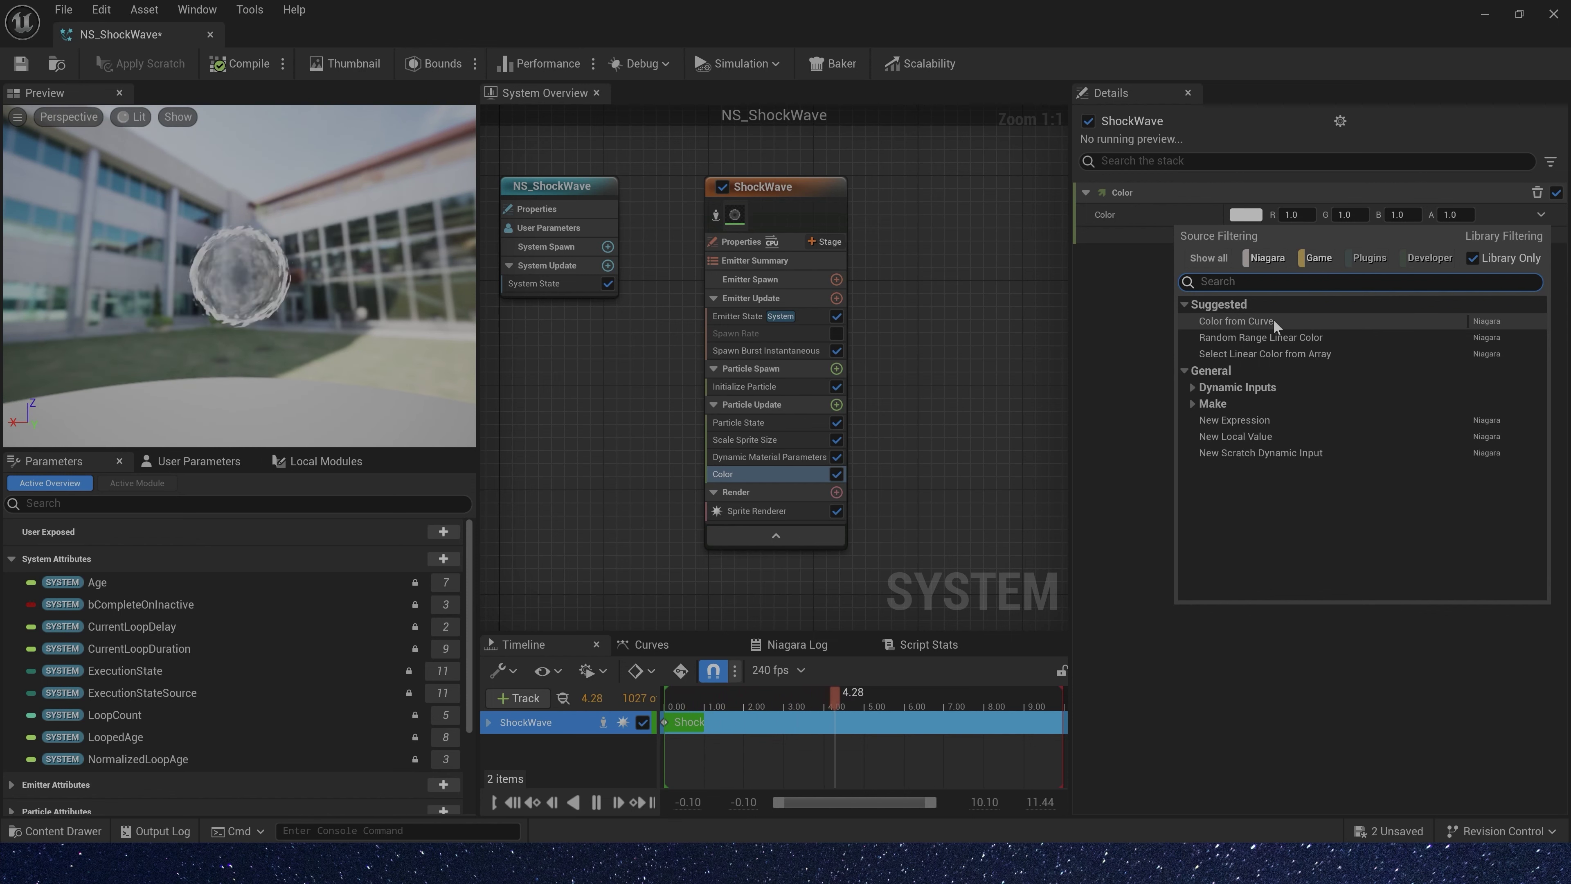
left_click(1257, 324)
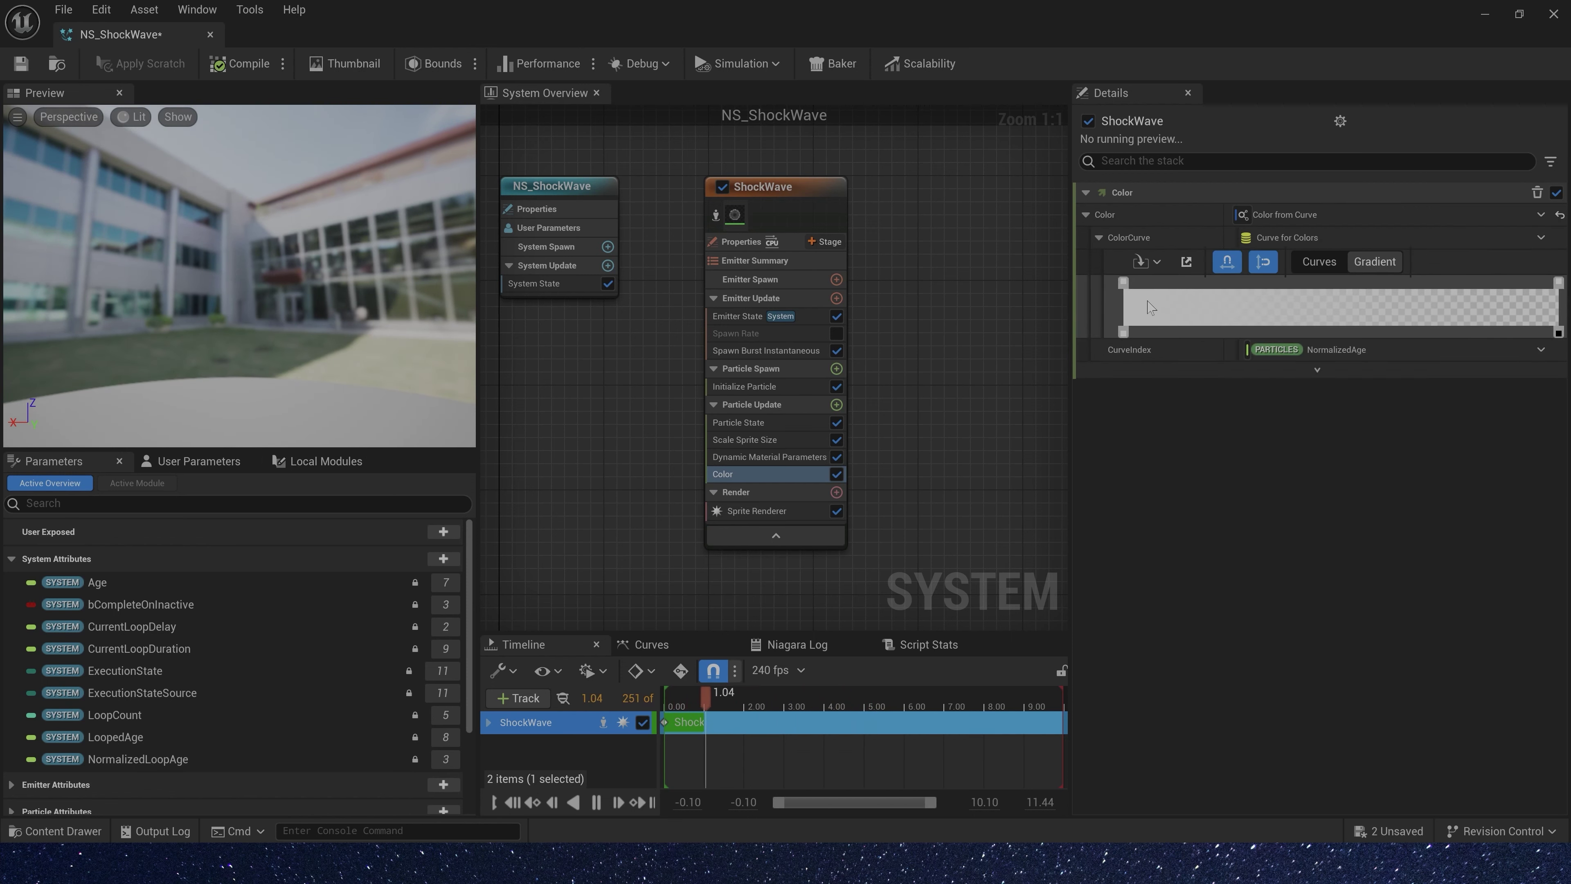
double_click(1123, 282)
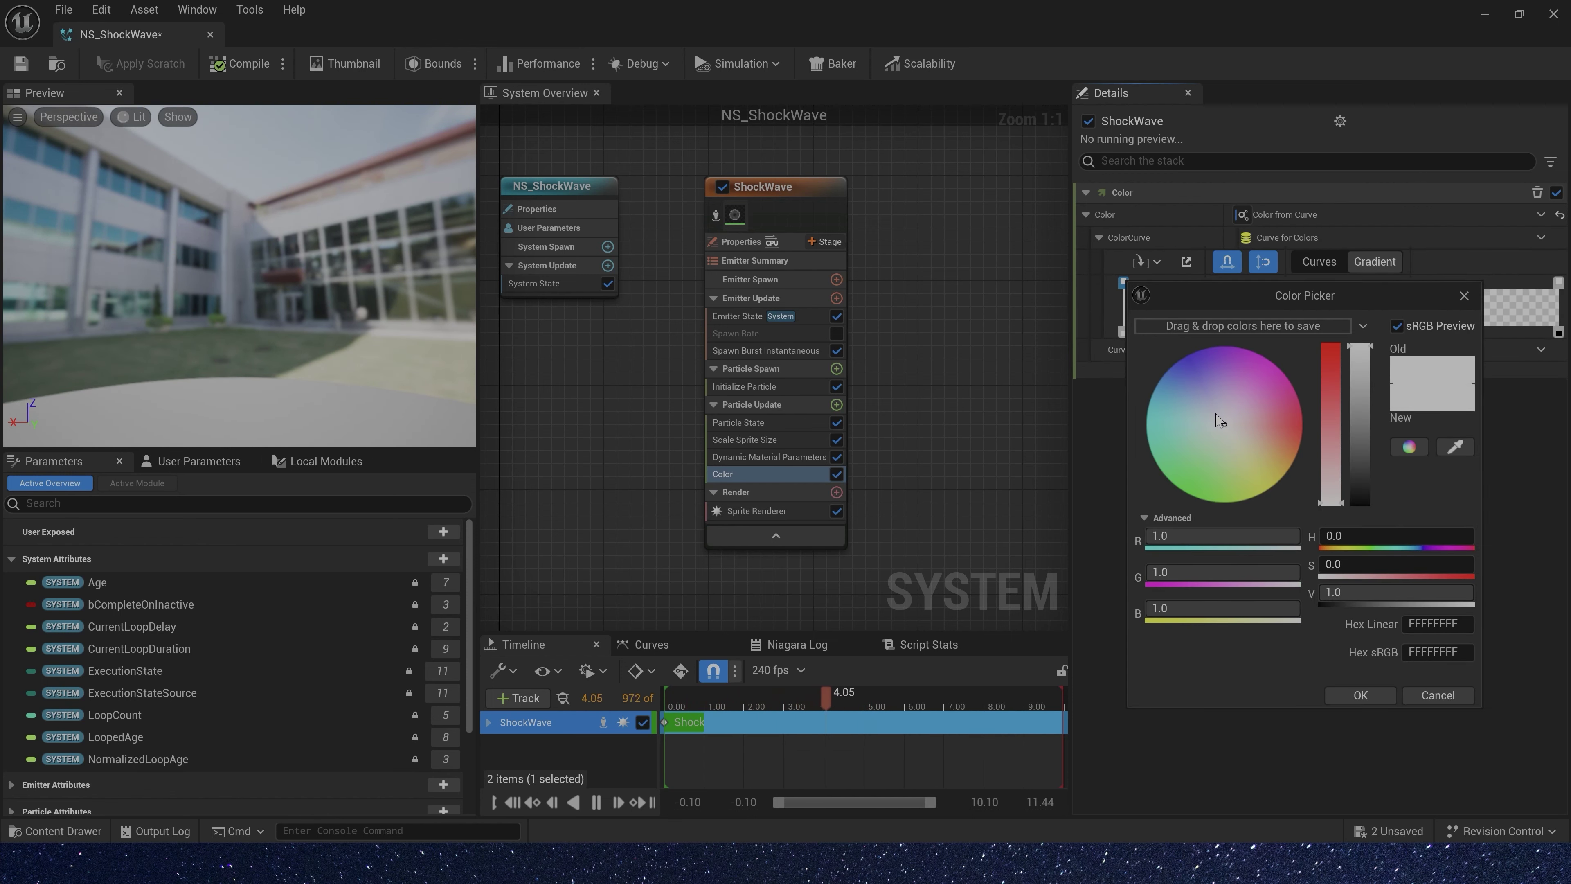
left_click(1175, 362)
left_click(1355, 695)
double_click(1558, 281)
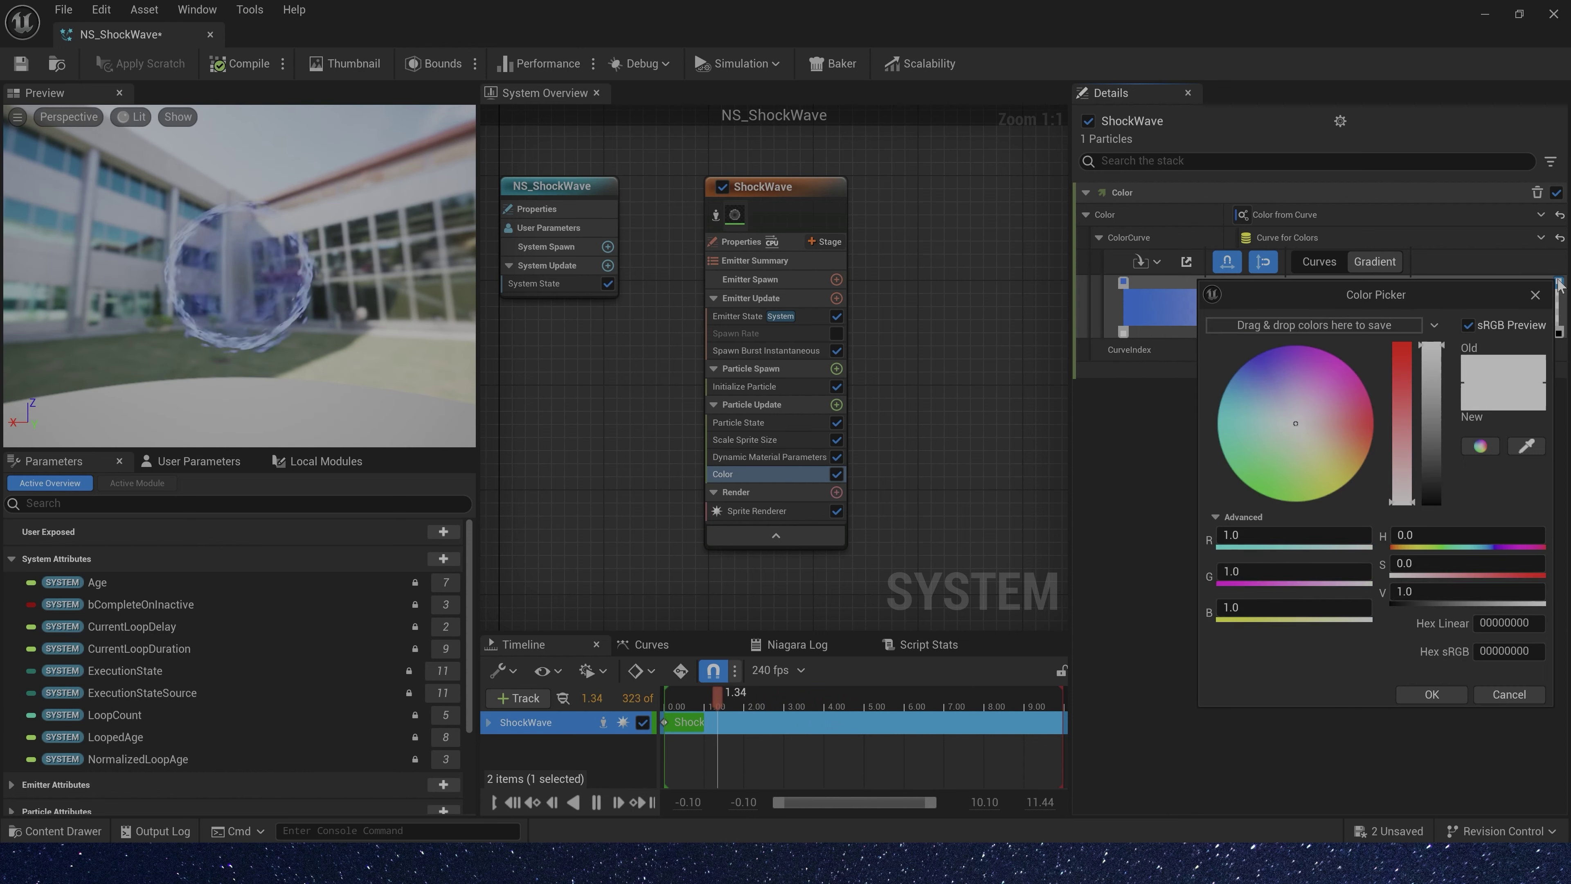
left_click(1340, 358)
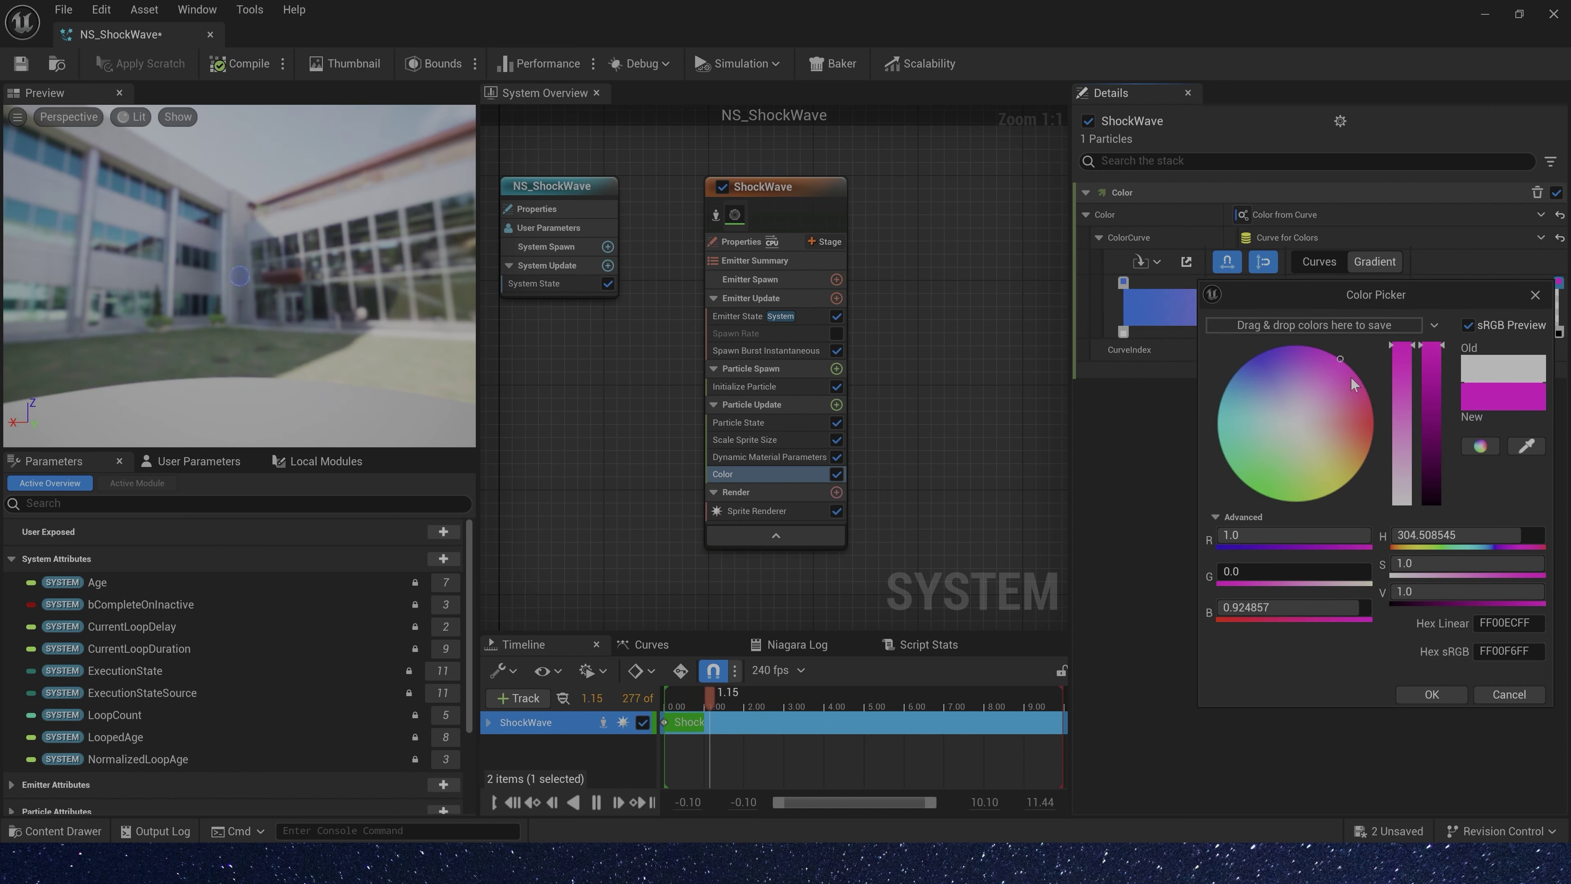
left_click(1432, 694)
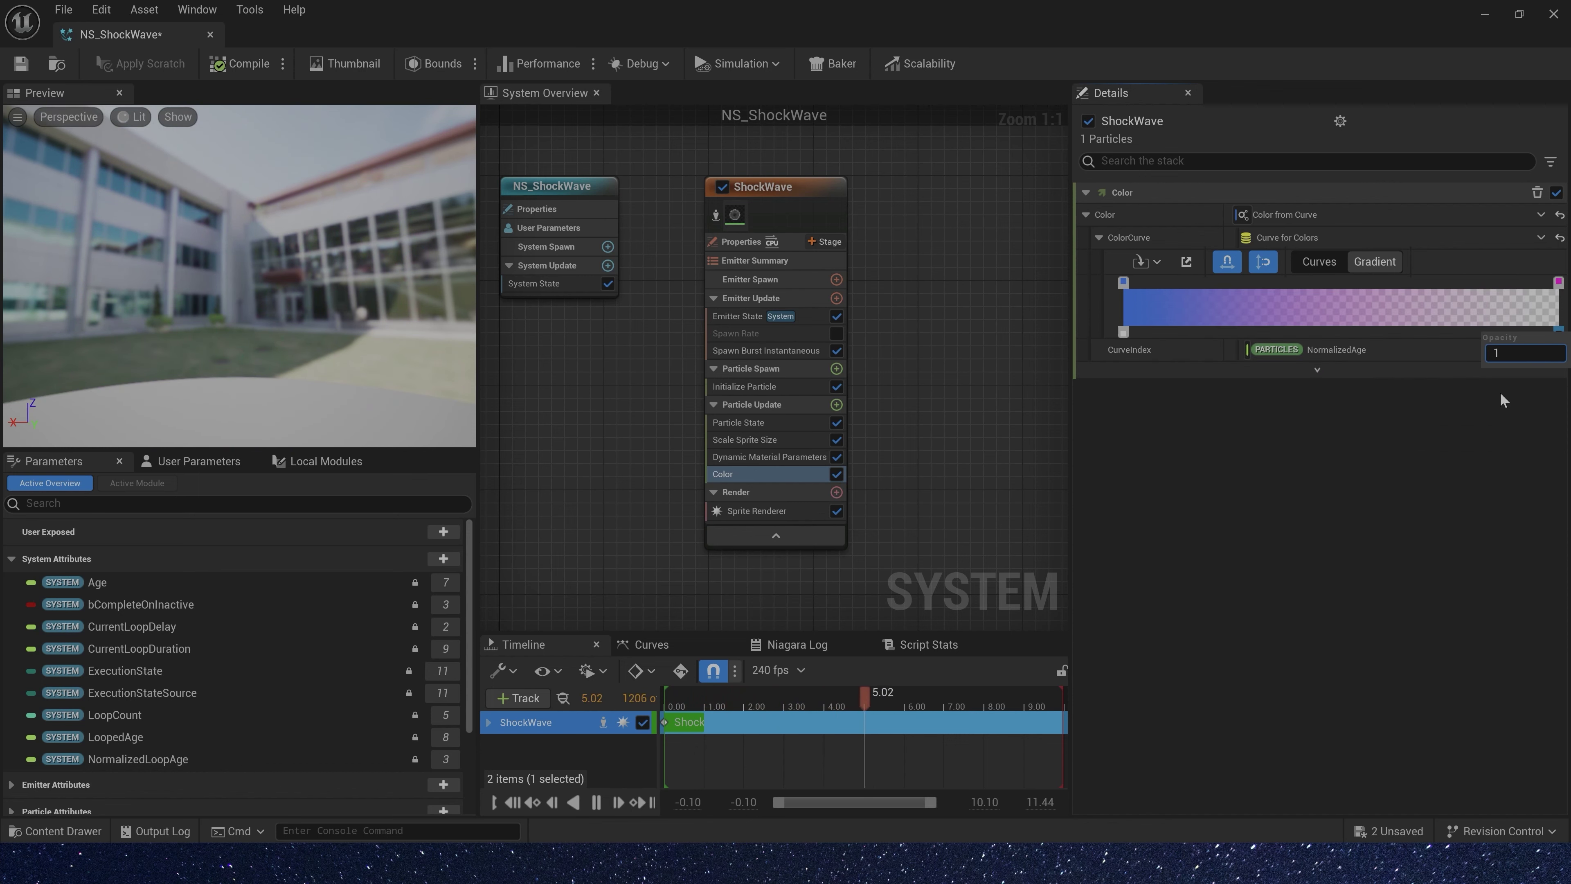
key("Return")
Drive Scale Alpha from a float curve with a scale curve value of 0.2
left_click(1316, 369)
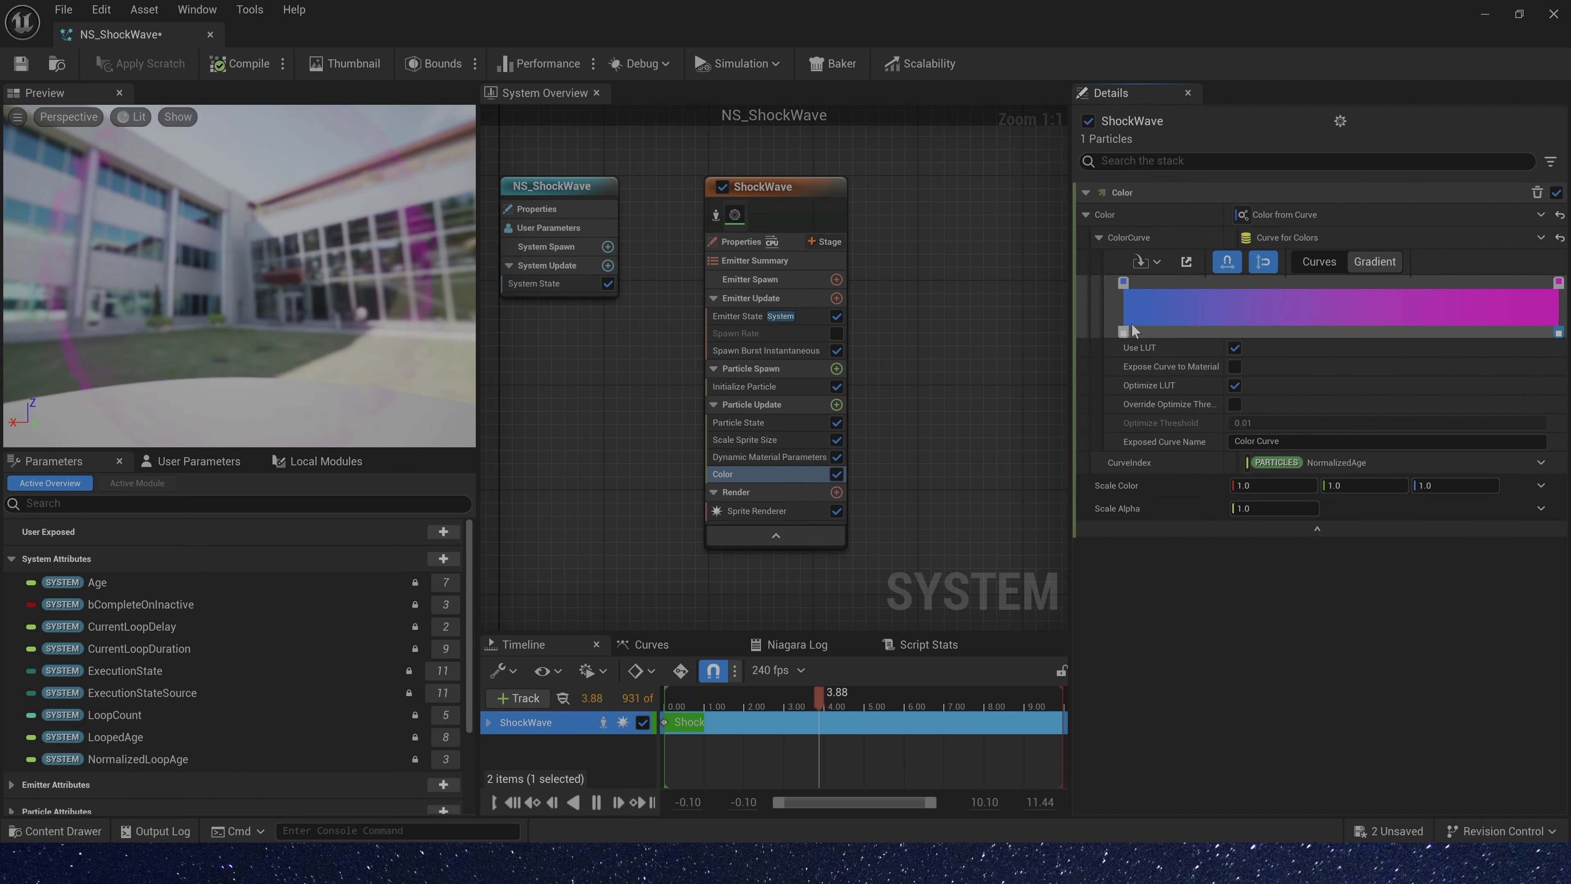
left_click(1540, 508)
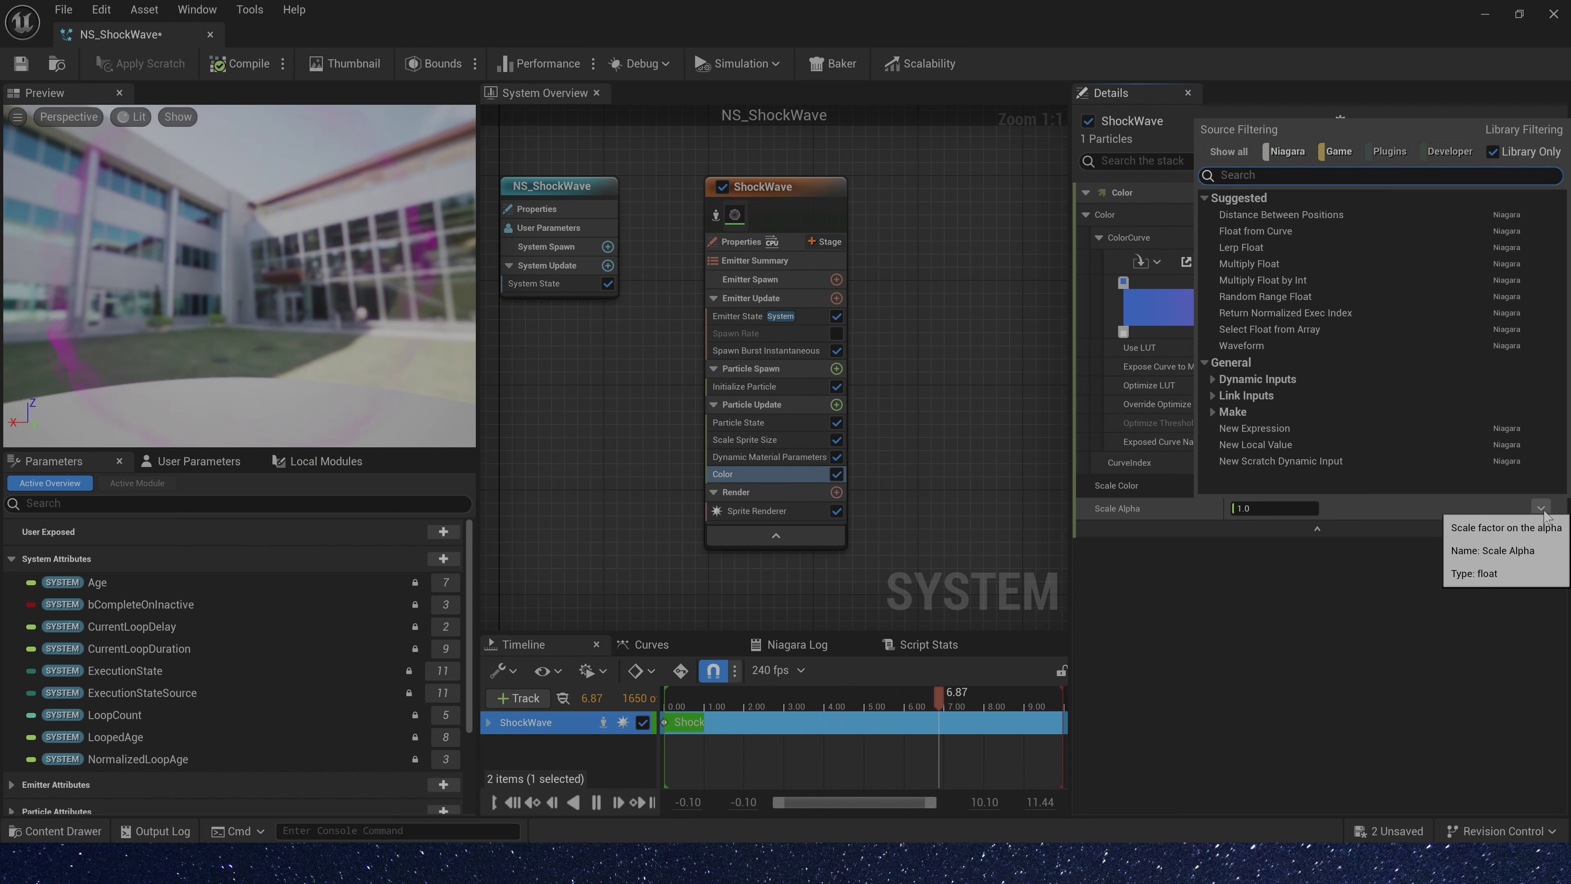
left_click(1250, 230)
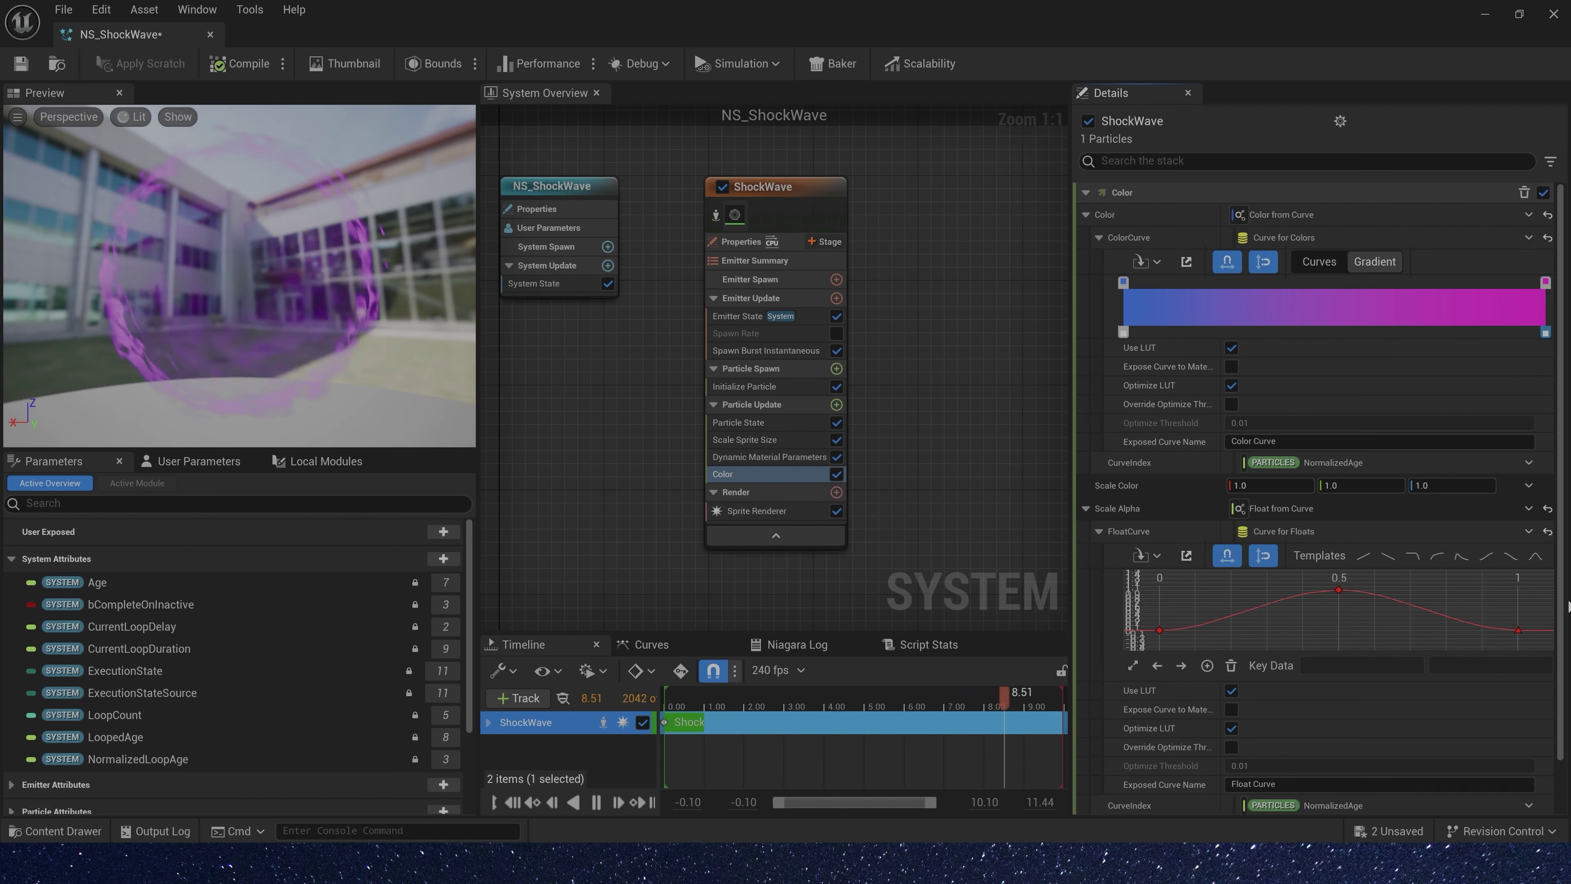
scroll(1560, 633, "down", 1)
scroll(1561, 633, "down", 1)
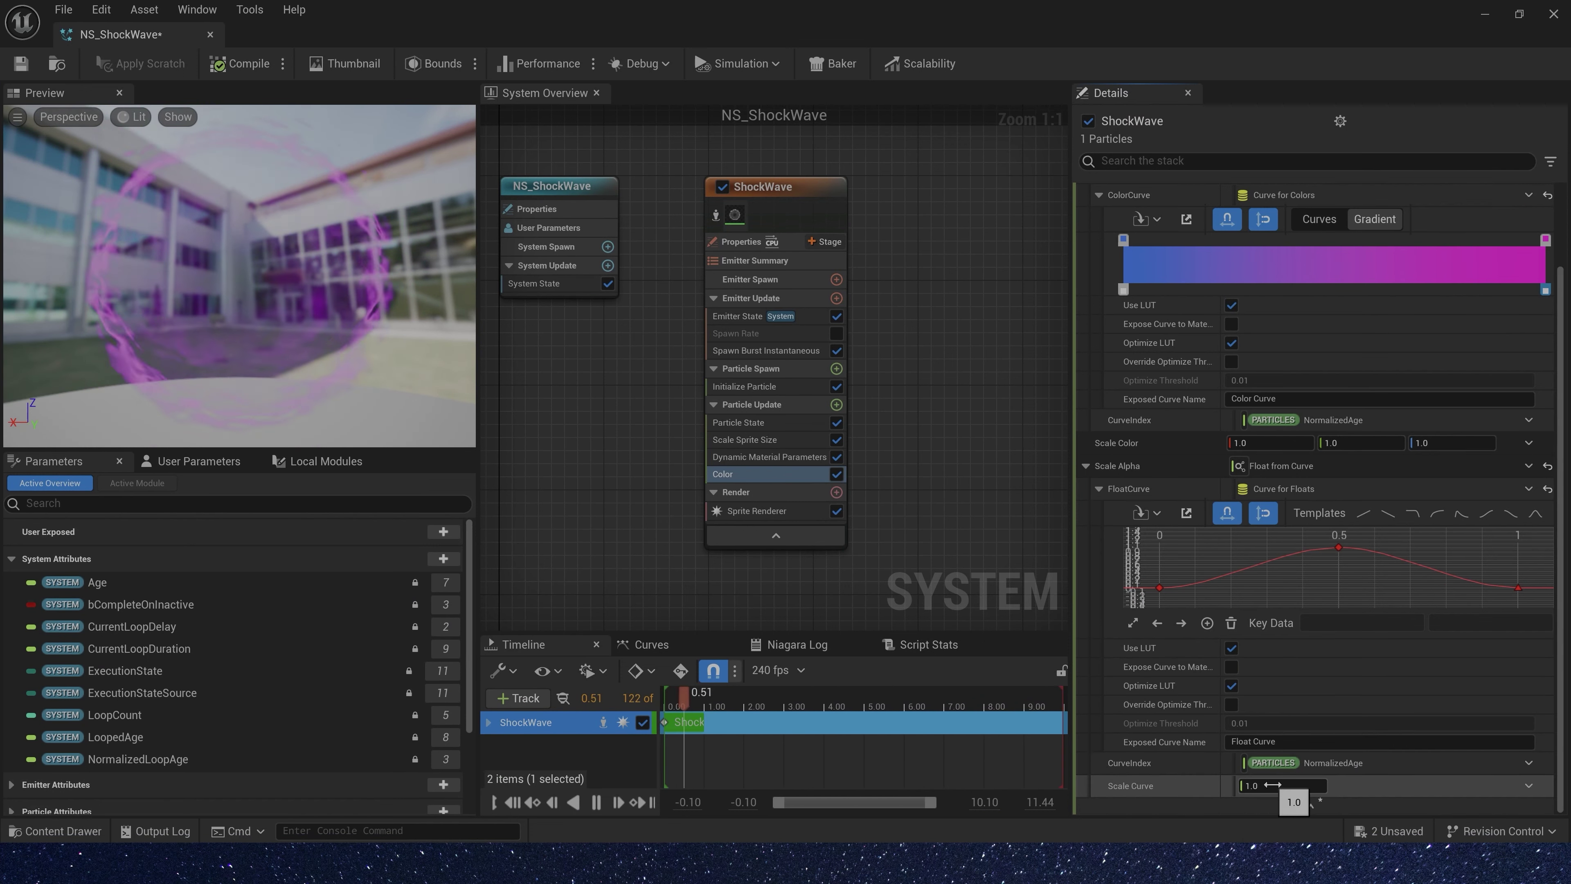
left_click(1305, 788)
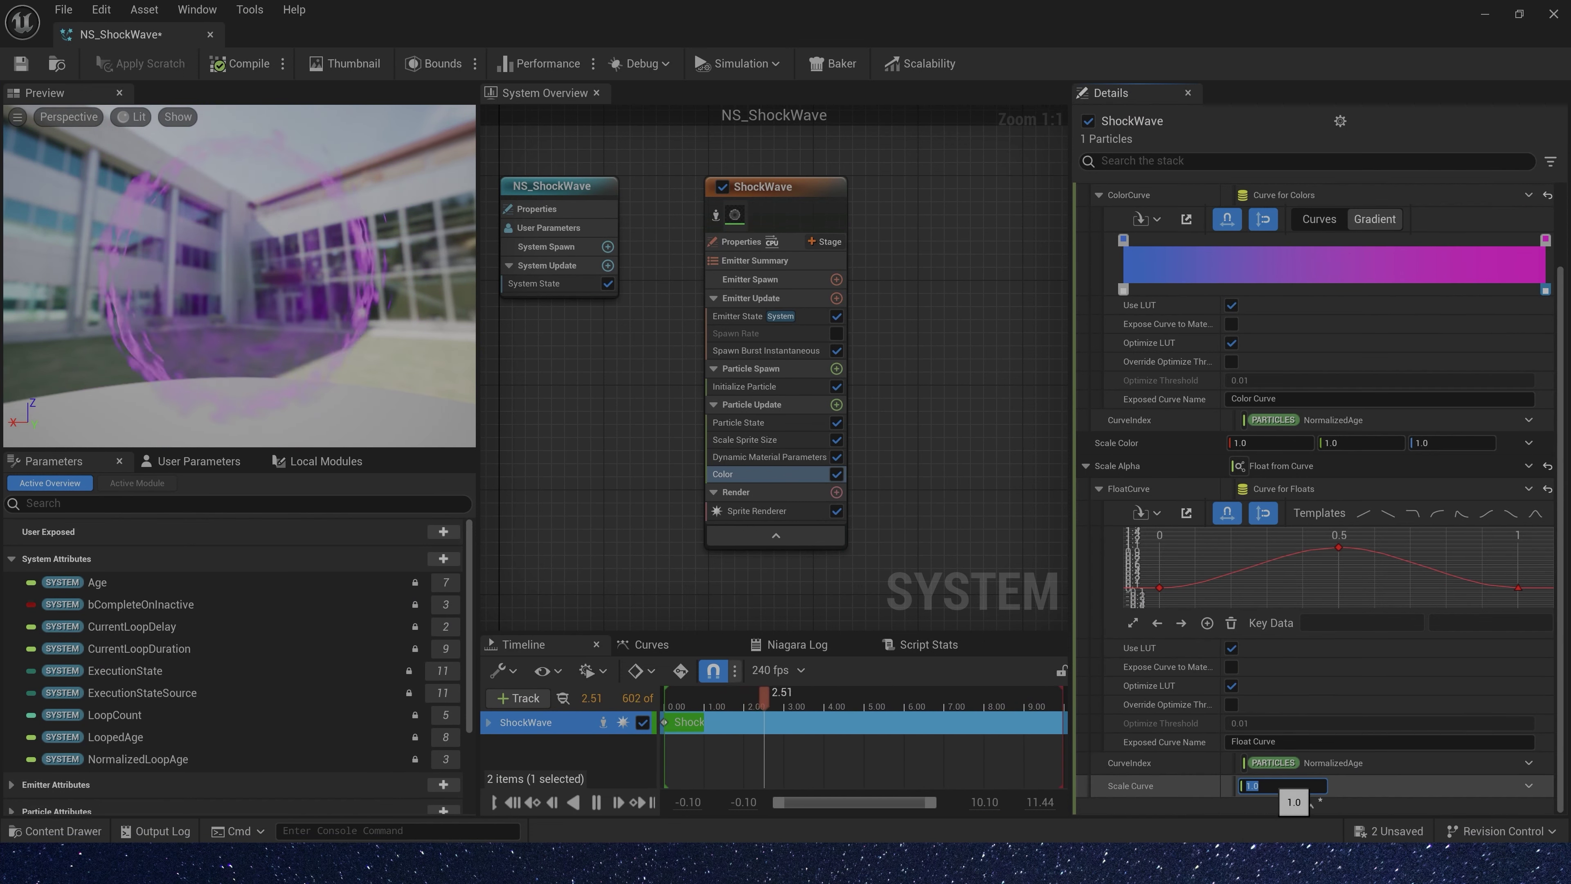
type(".2")
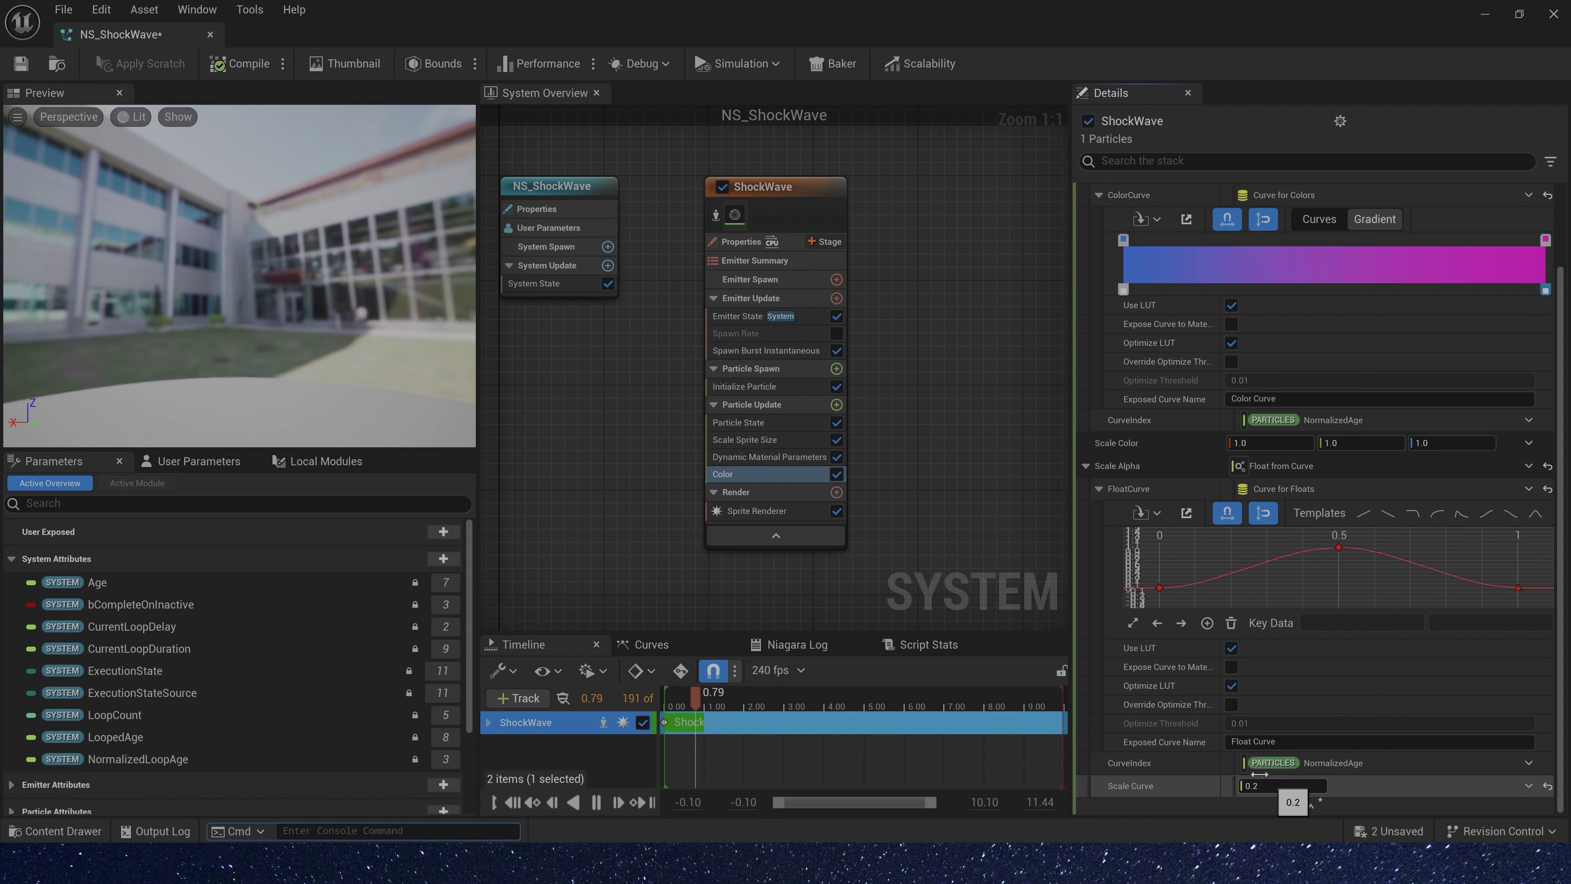
left_click_drag(871, 4, 657, 524)
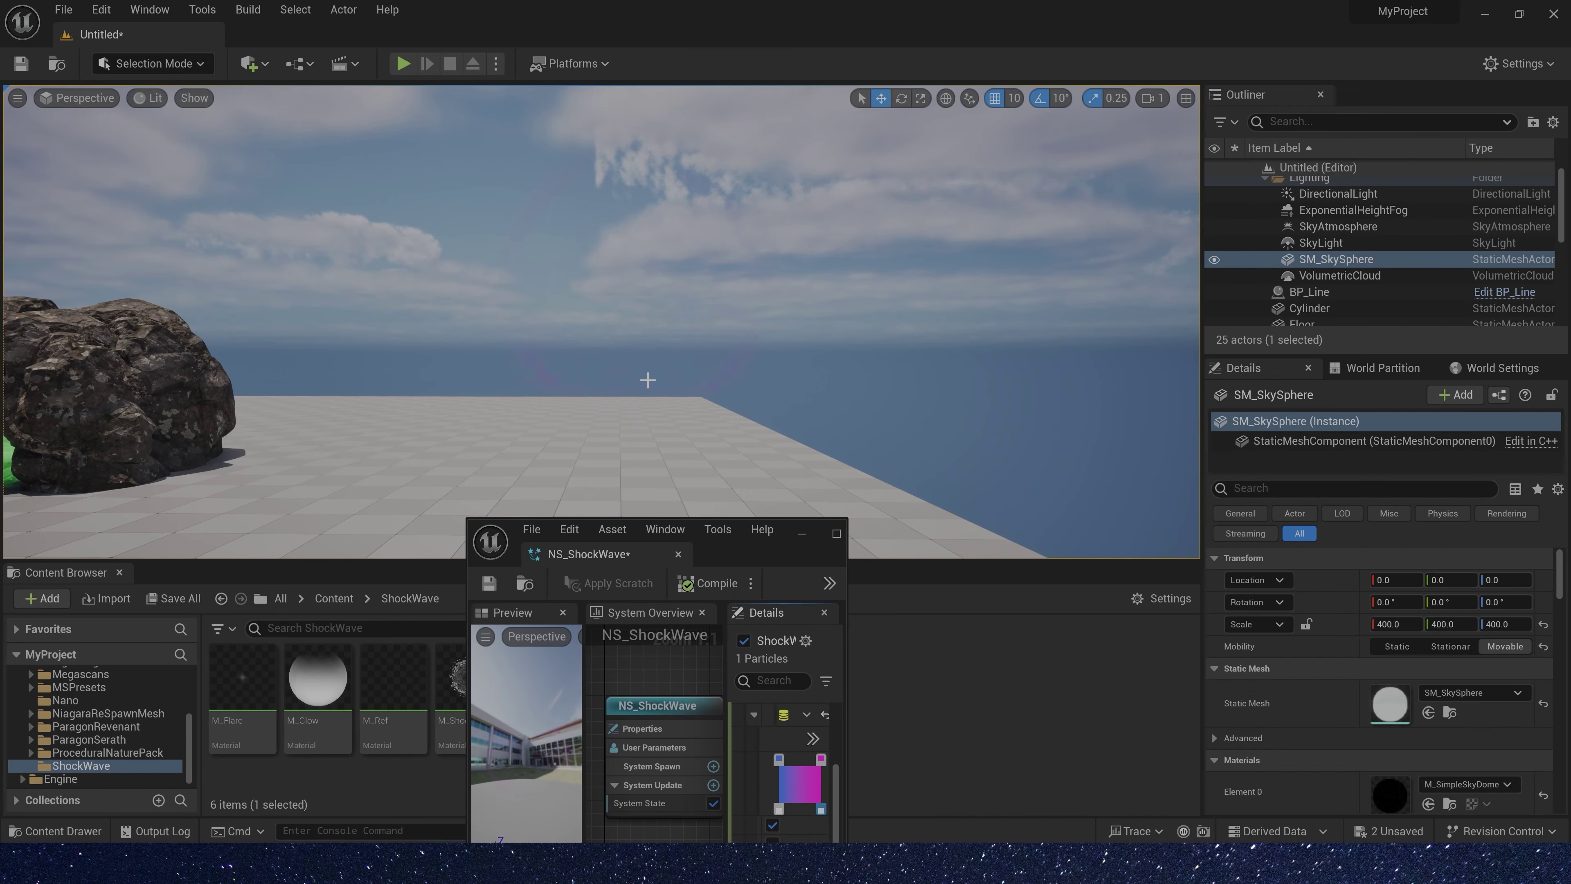
Duplicate the ShockWave emitter as ShockWave001
key("super+Up")
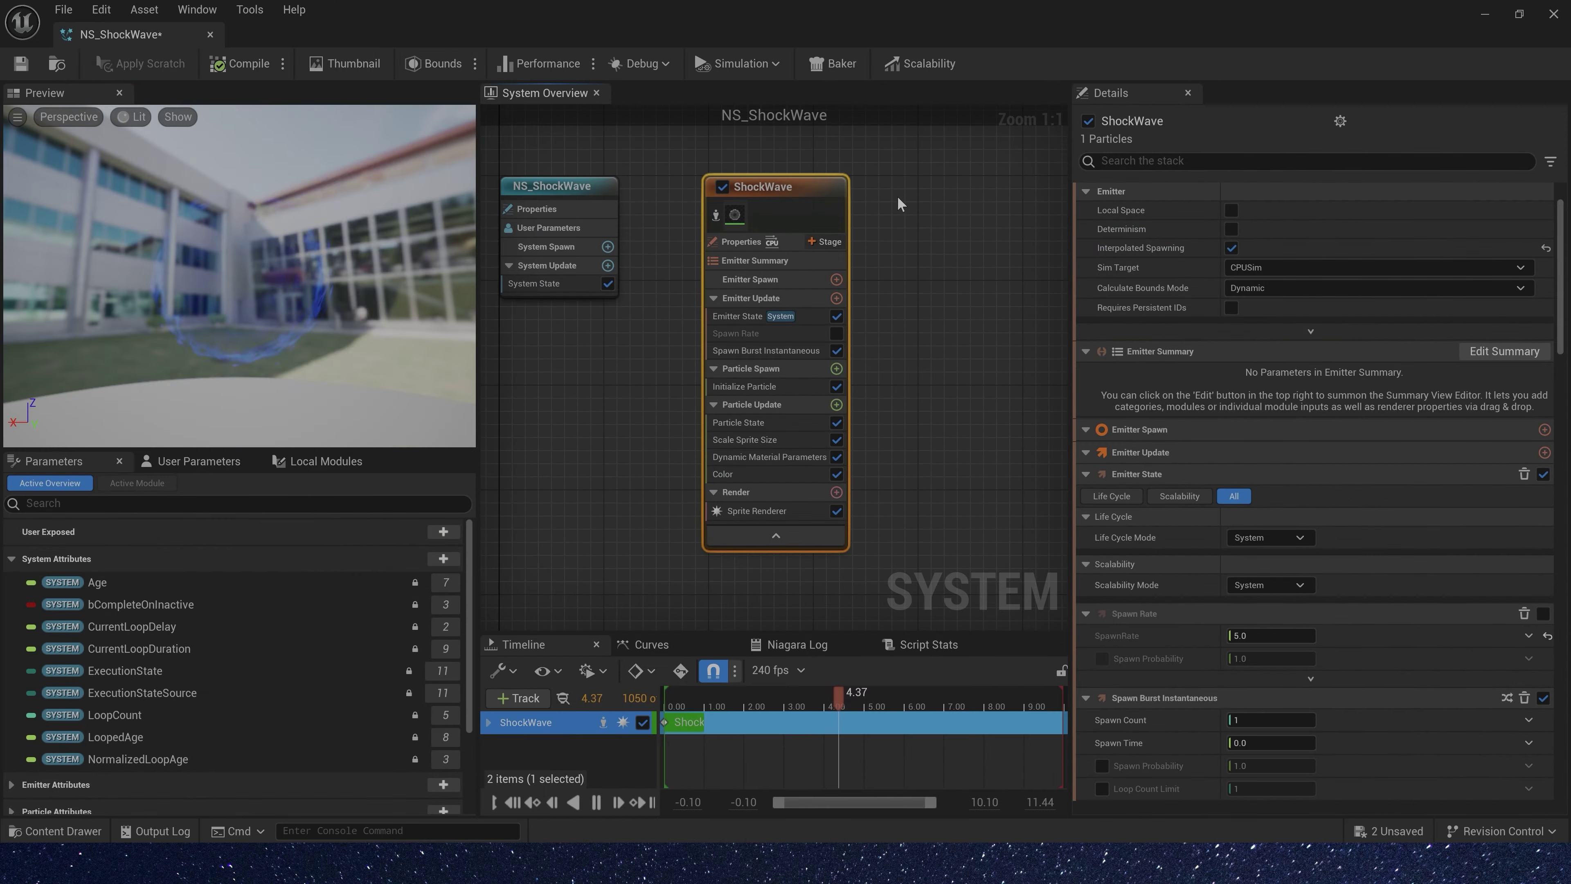
key("ctrl+d")
right_click_drag(859, 153, 705, 131)
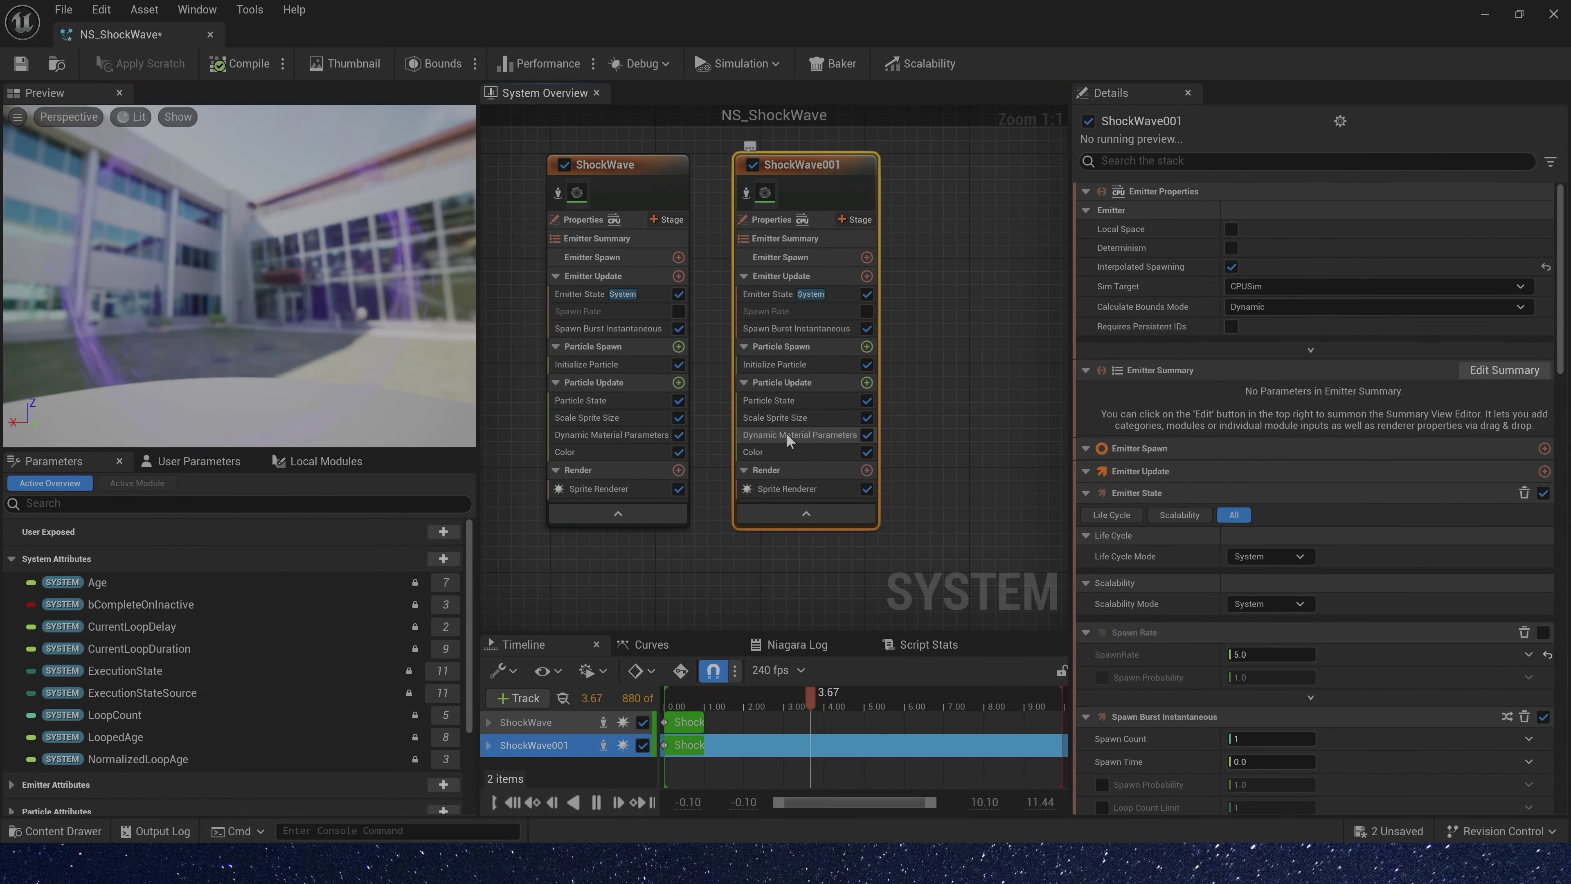
Set the copy's Scale Color red and green channels to 0
left_click(773, 452)
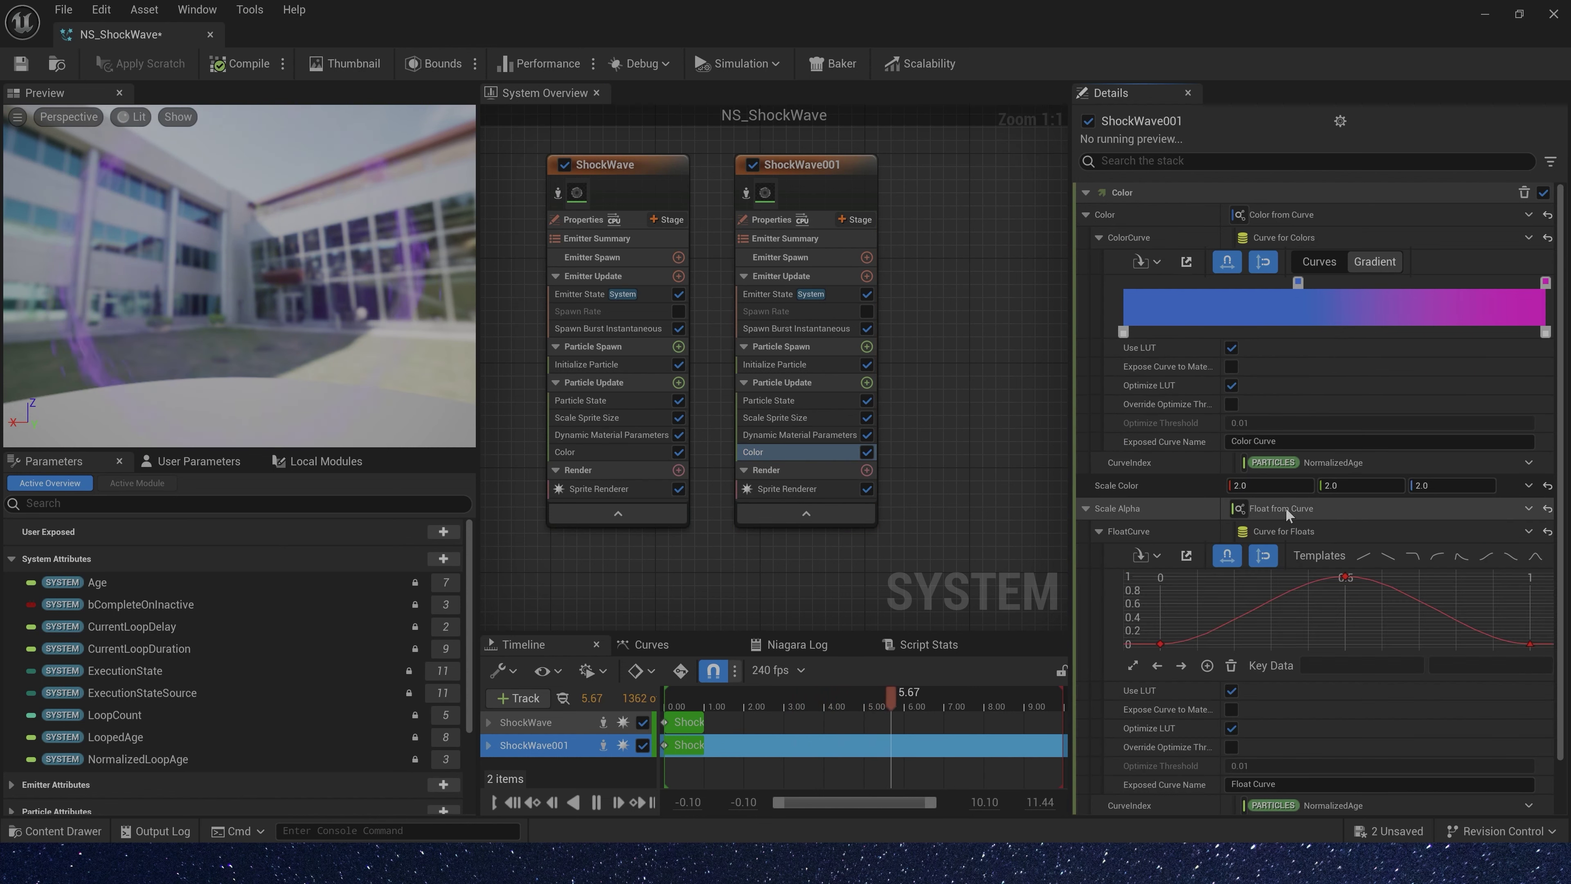
left_click(1270, 485)
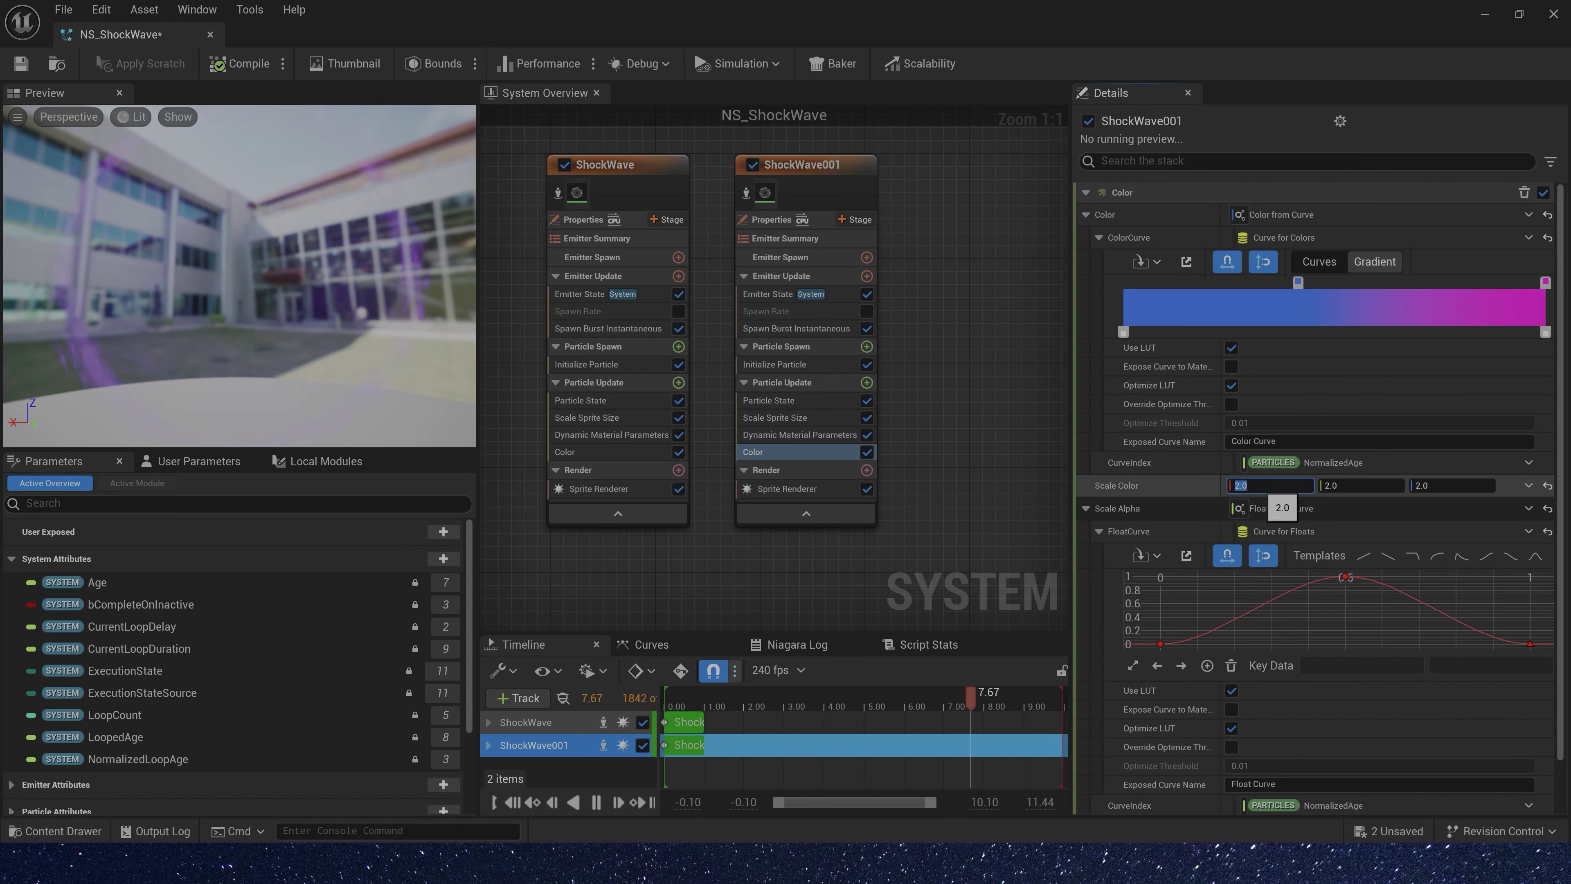
type("0")
key("Tab")
type("0")
key("Tab")
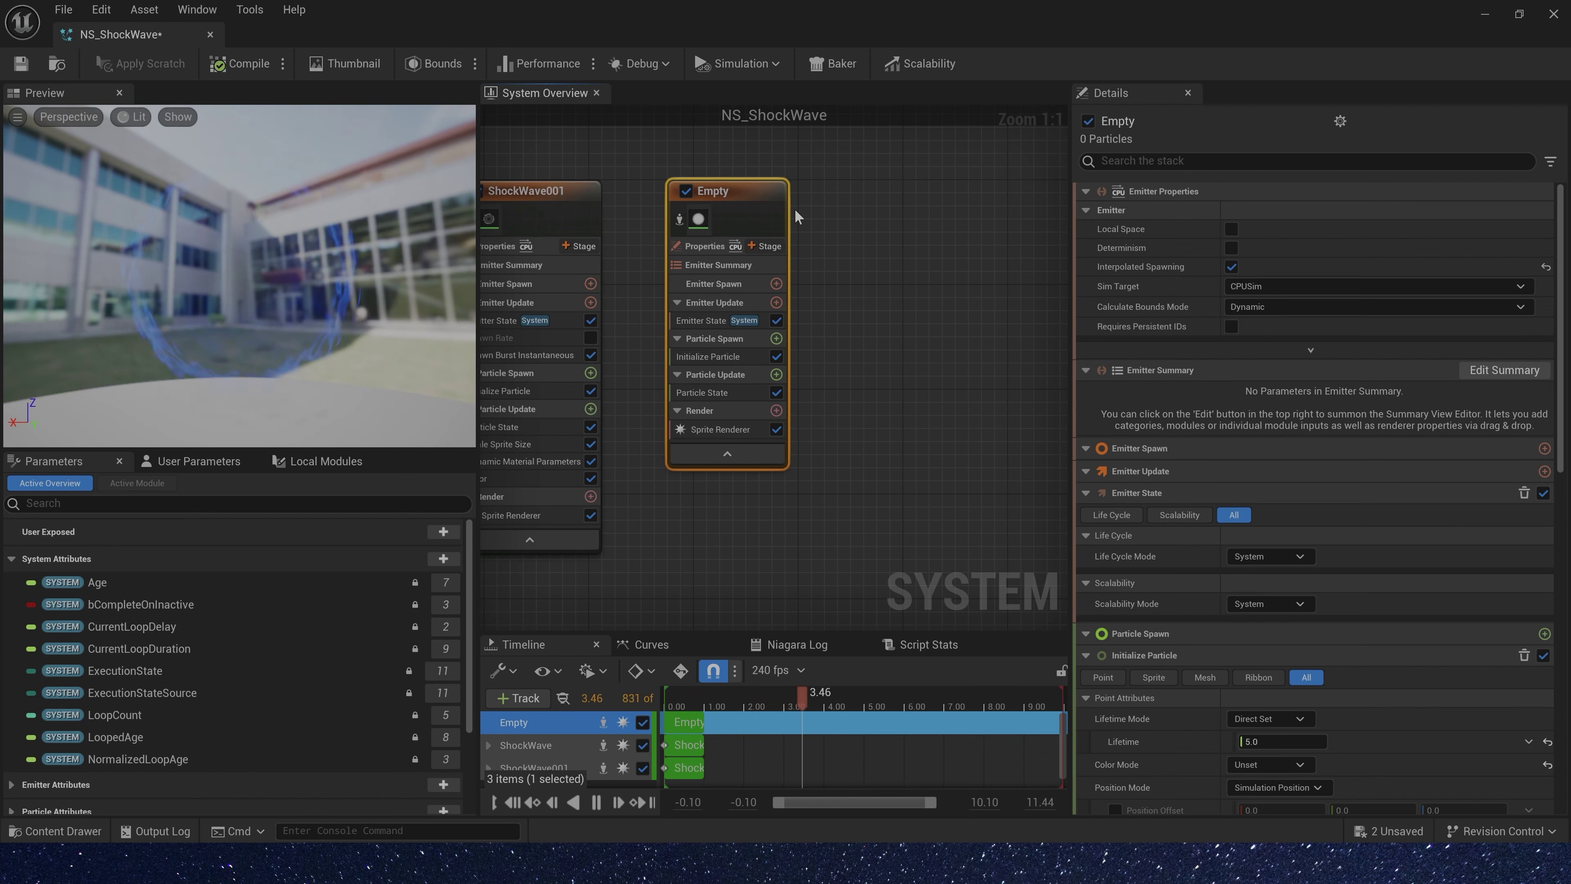
Rename the empty emitter to 'Glow' and select its Sprite Renderer
key("F2")
type("Glow")
key("Return")
left_click(720, 429)
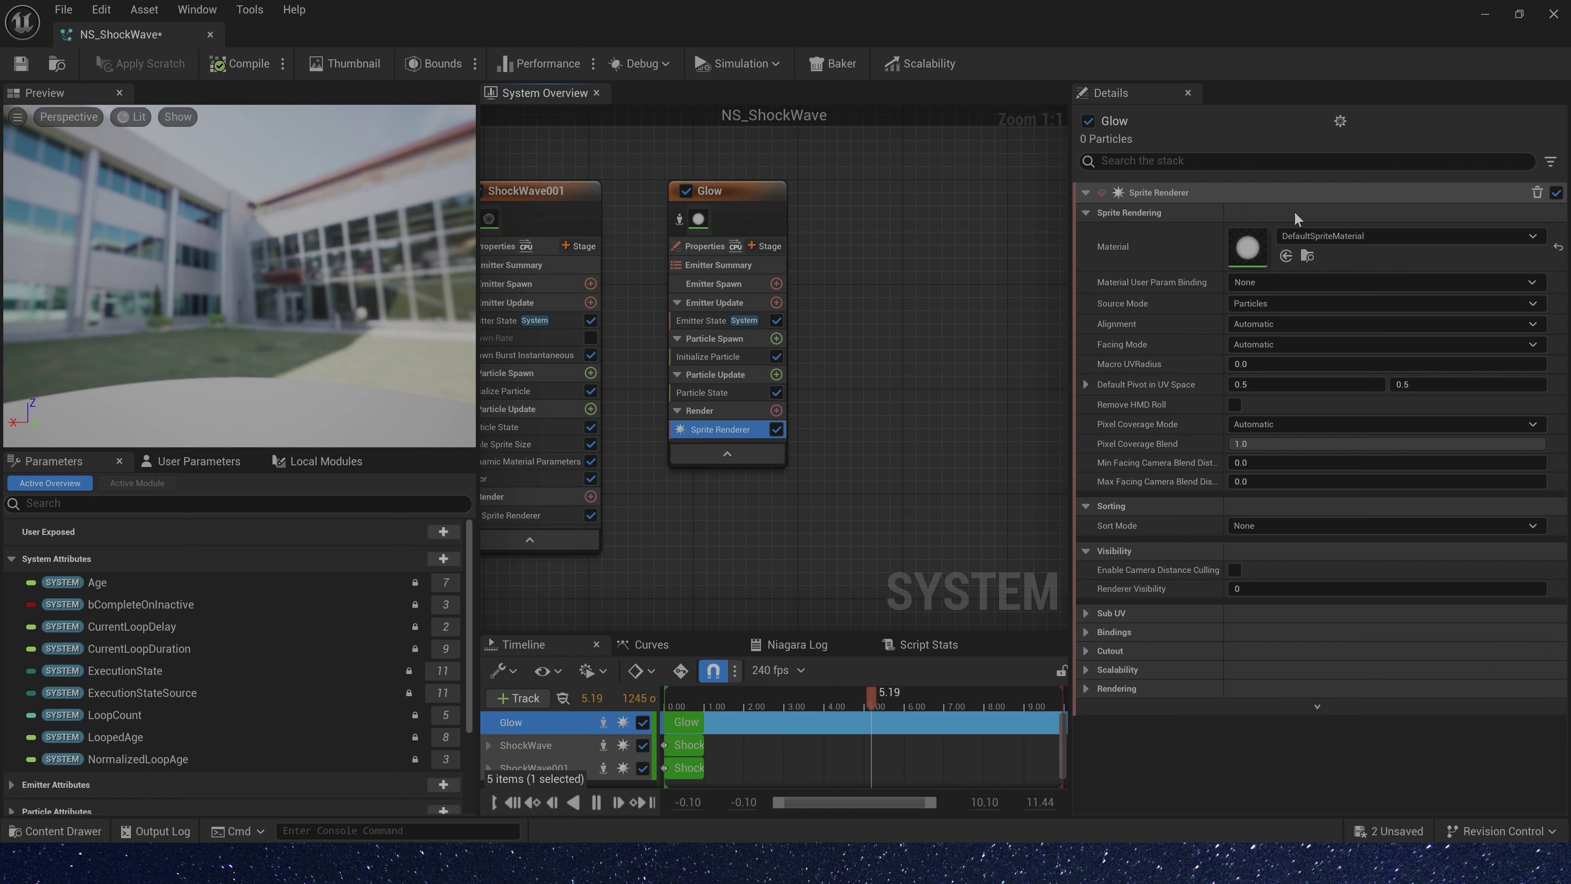
Open the M_Glow material and frame its node graph
left_click(1484, 20)
left_click(1487, 28)
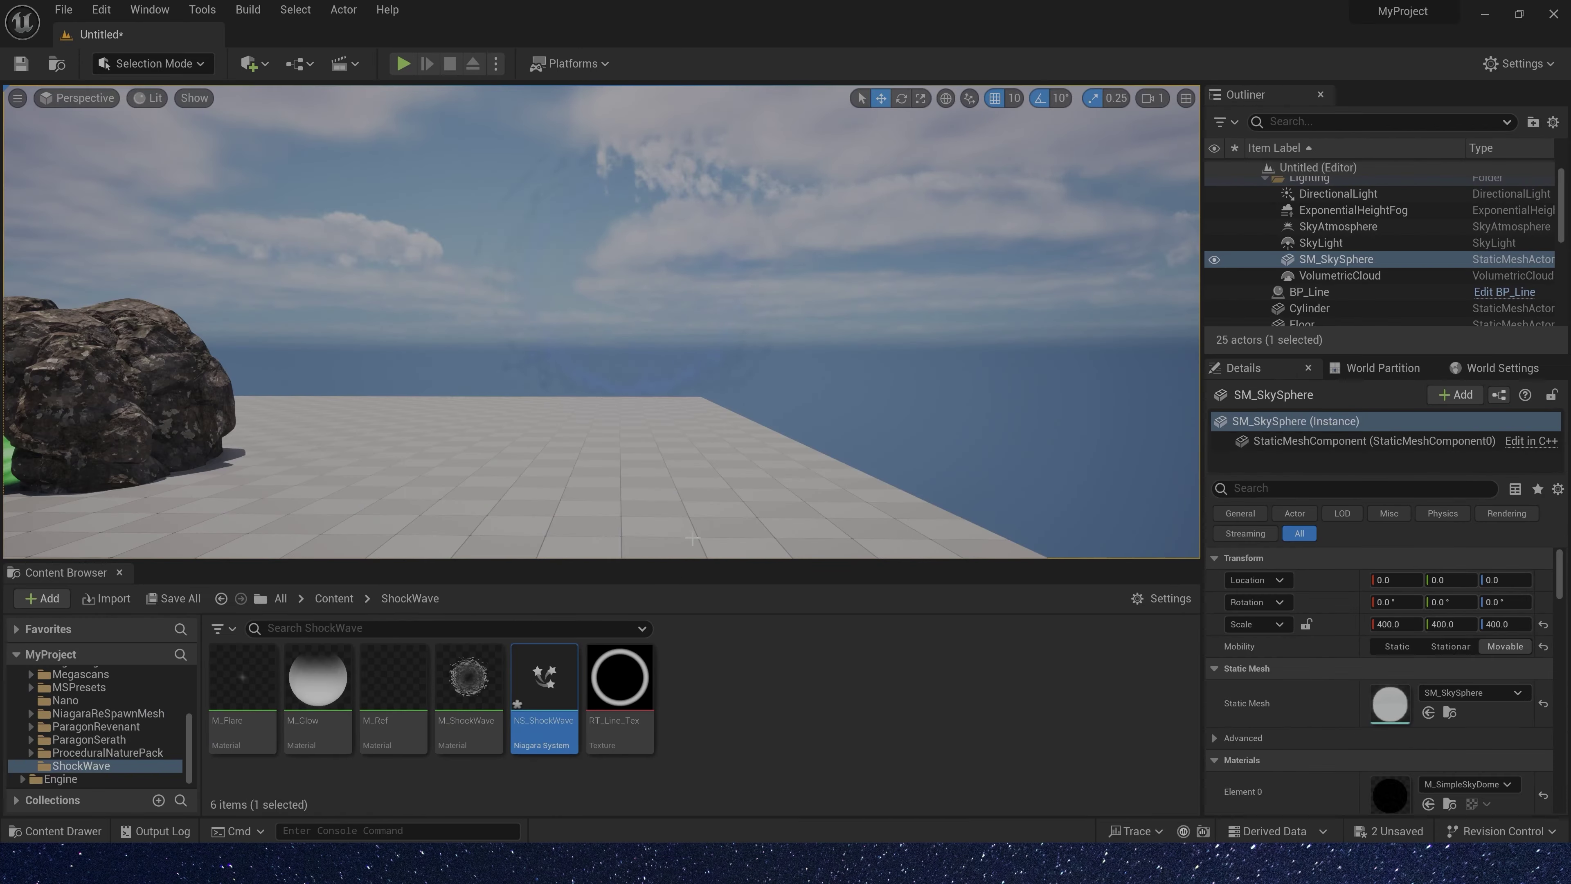
double_click(327, 697)
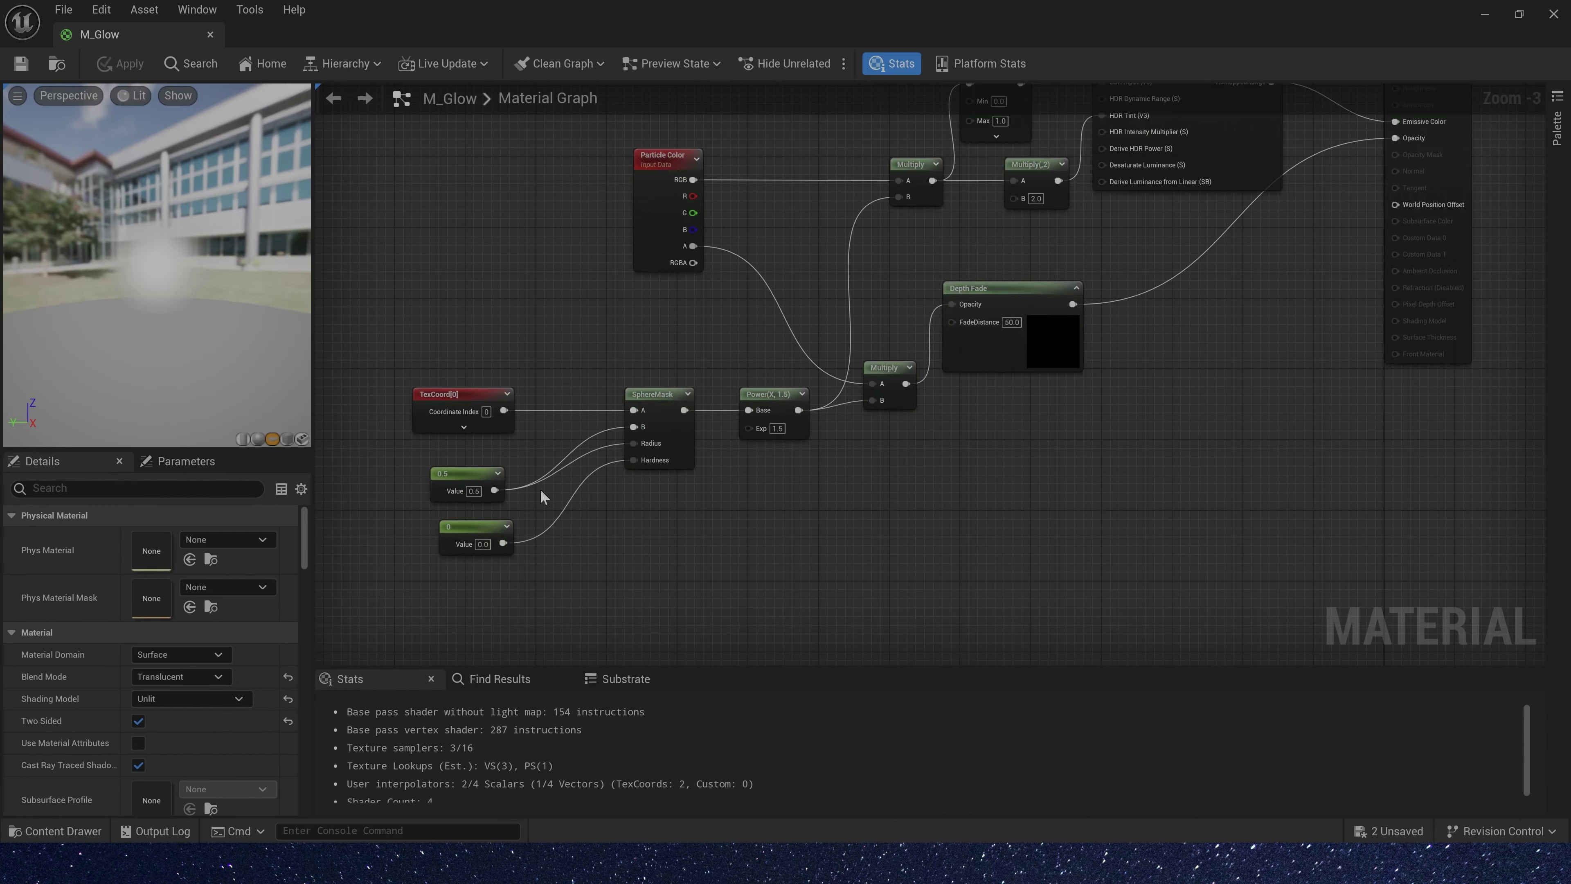
scroll(725, 396, "down", 1)
right_click_drag(714, 299, 633, 401)
scroll(1062, 405, "up", 2)
right_click_drag(905, 429, 1198, 339)
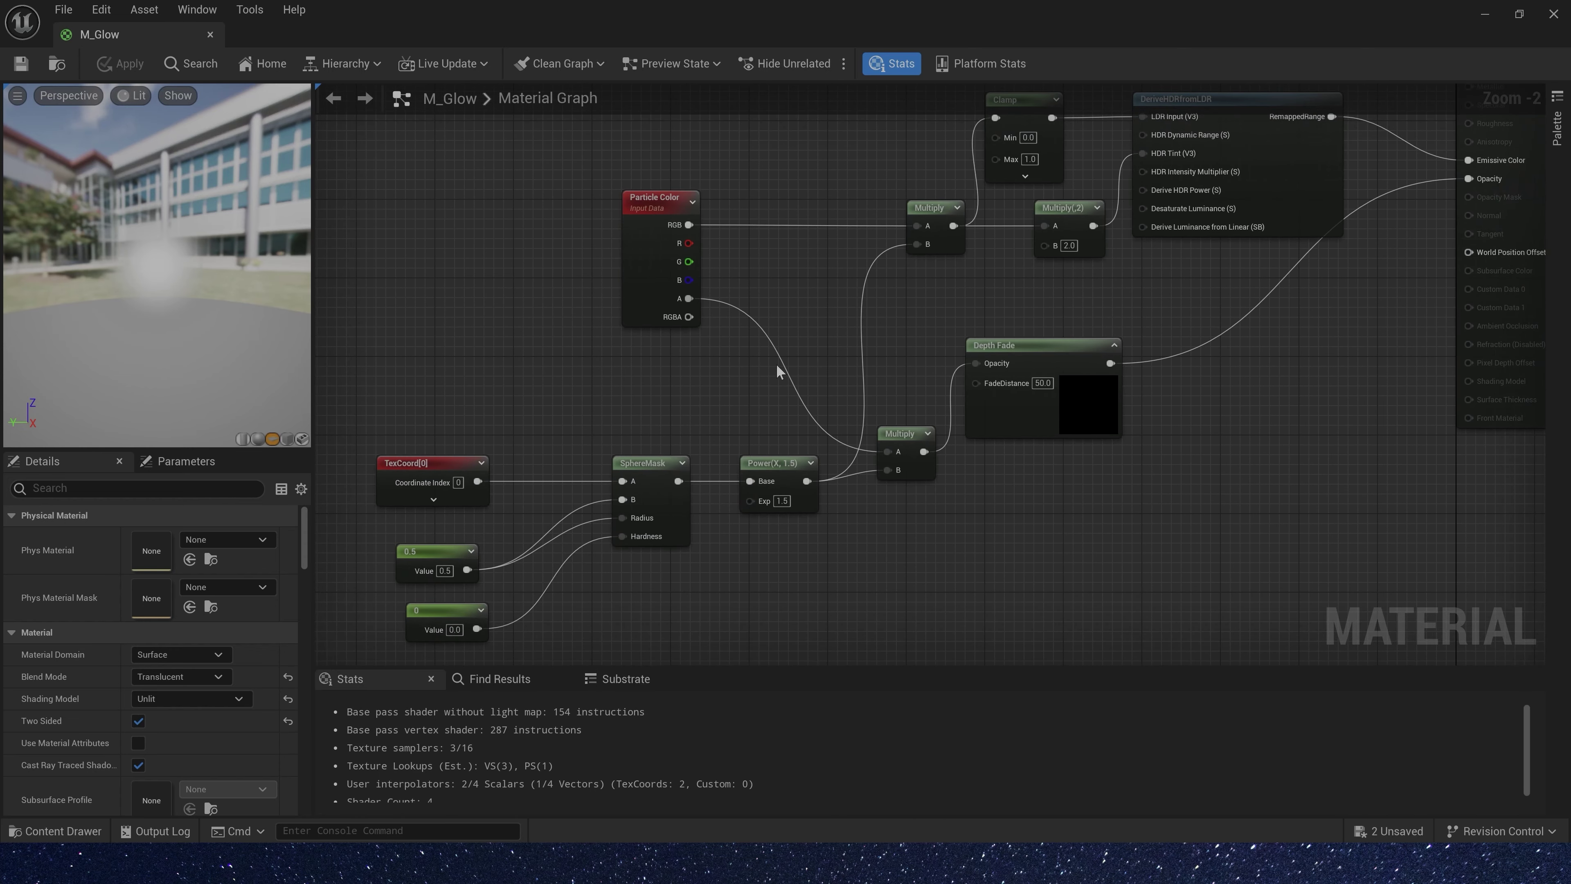
right_click_drag(777, 366, 761, 389)
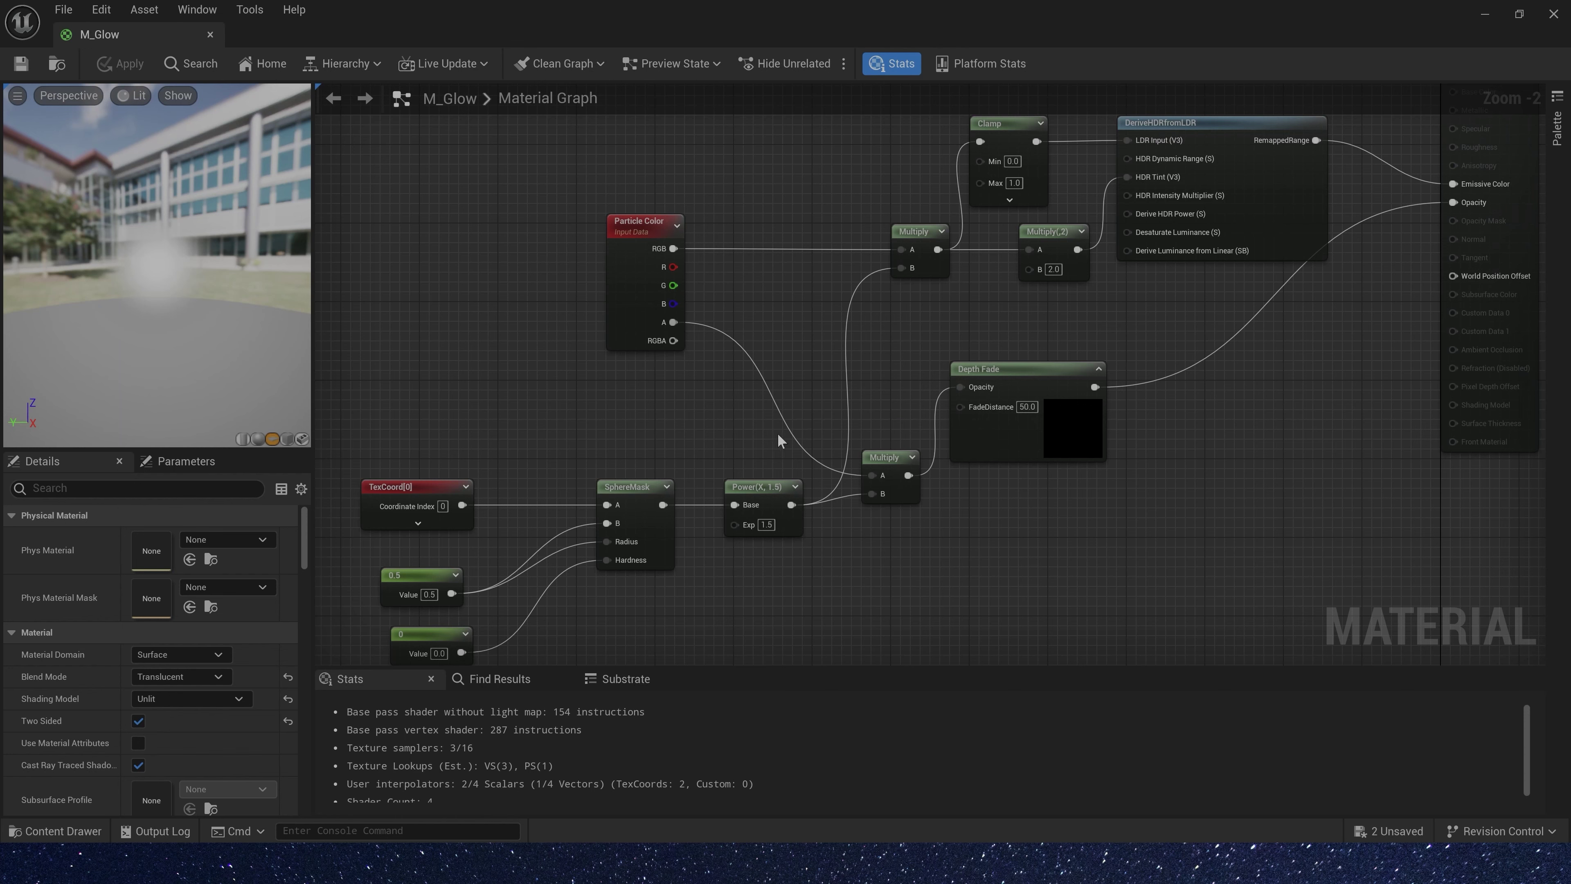
Reopen NS_ShockWave and assign M_Glow as Glow's sprite material
left_click(1493, 5)
double_click(624, 683)
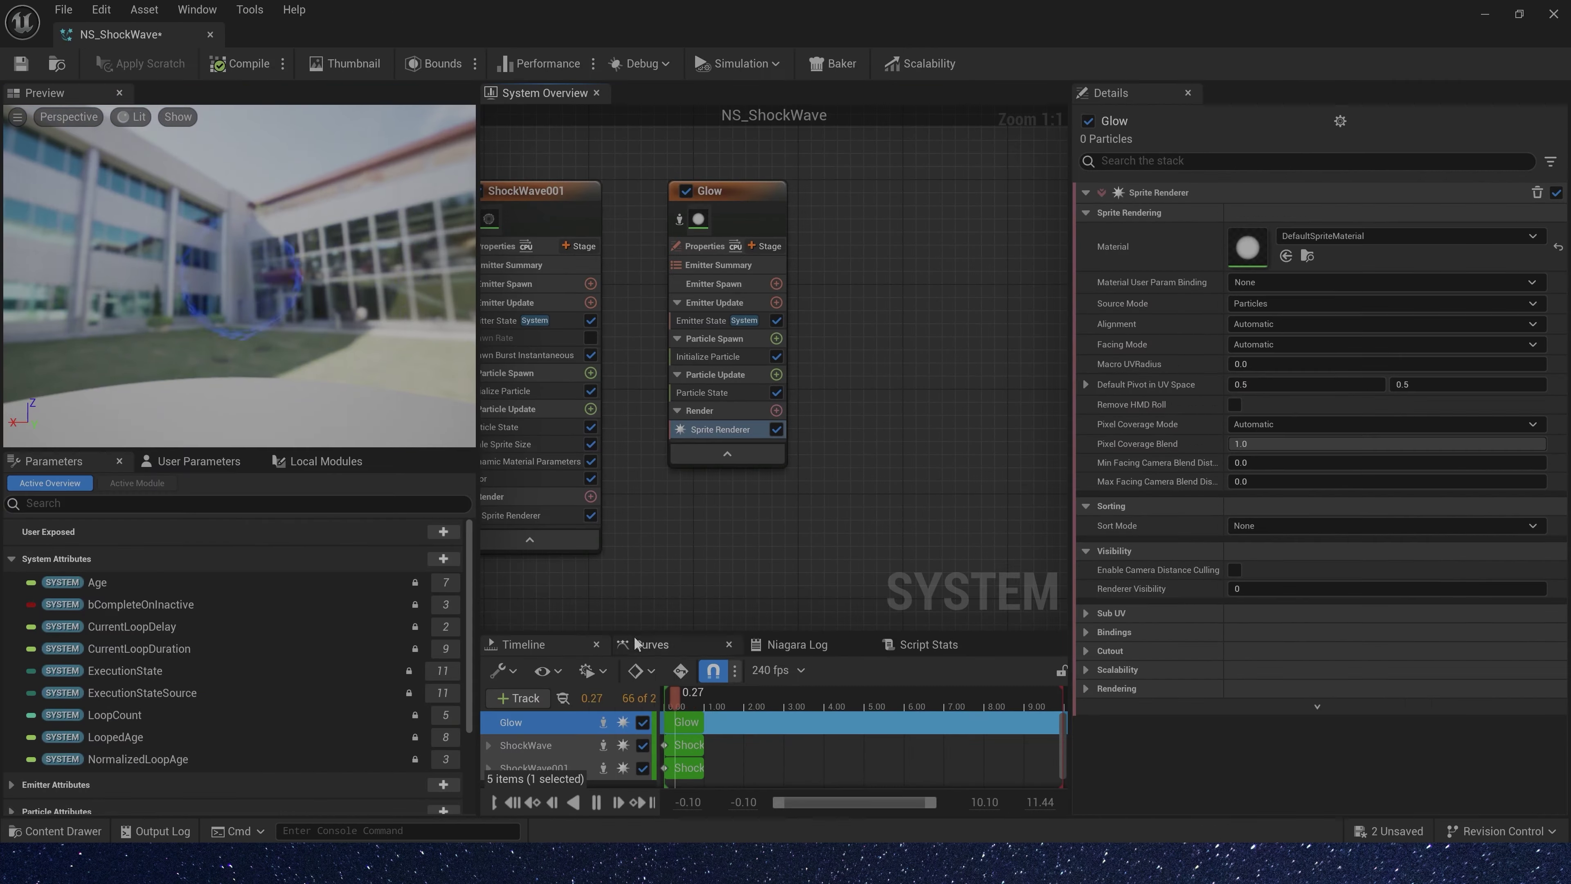
left_click(1285, 256)
Copy ShockWave's Color module into the Glow emitter
right_click_drag(552, 529, 666, 515)
left_click(575, 425)
key("ctrl+c")
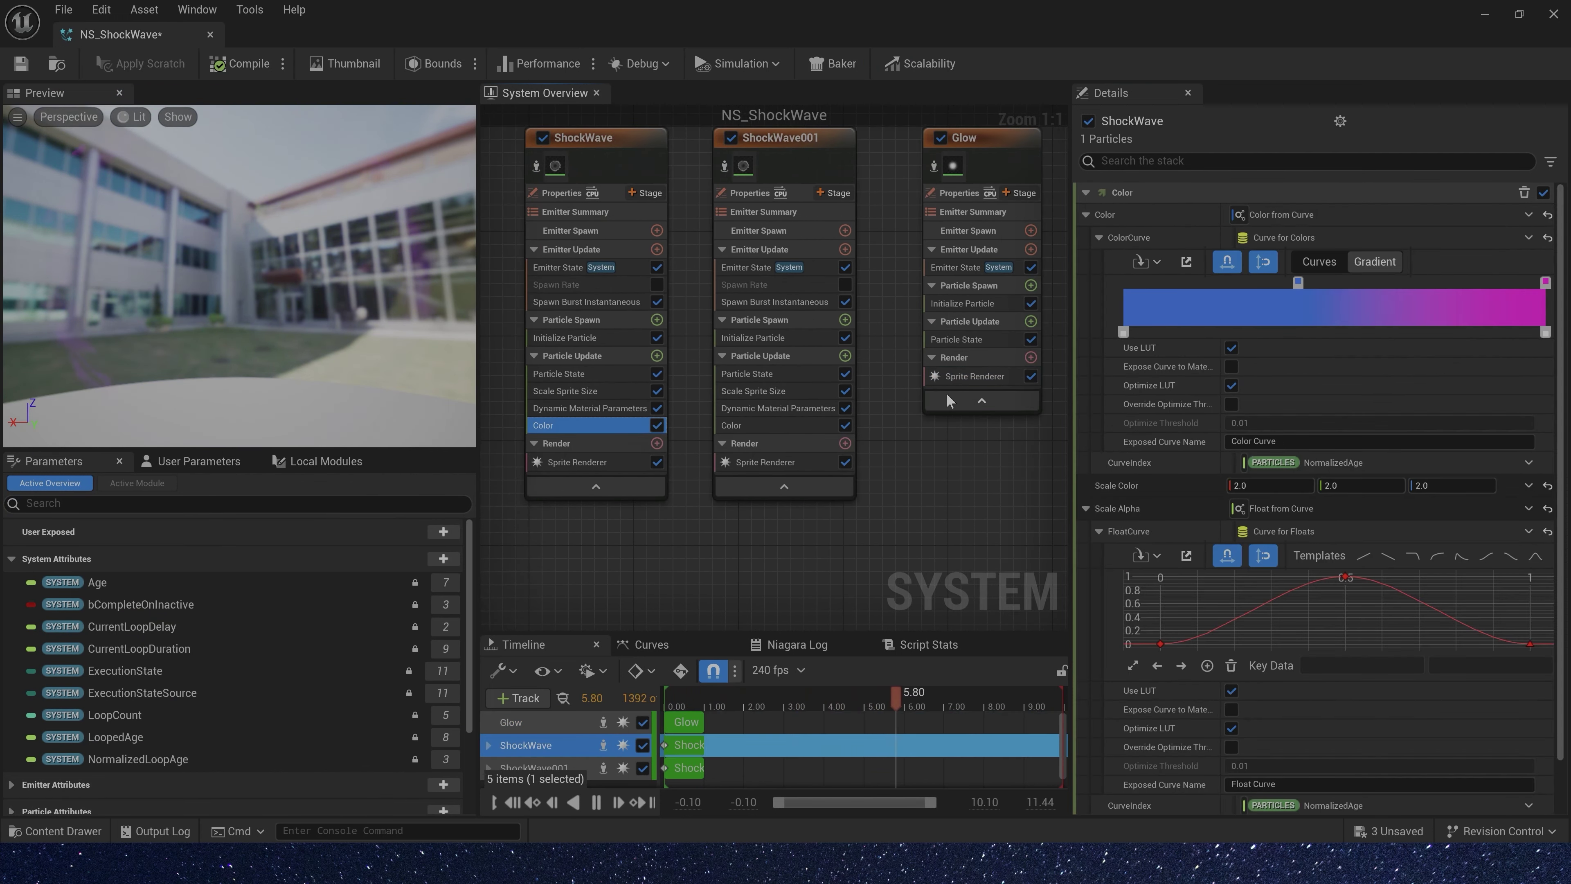
left_click(974, 339)
key("ctrl+v")
Isolate Glow in the preview and give it a one-time Spawn Burst
right_click_drag(979, 492, 857, 546)
left_click(812, 219)
left_click(926, 303)
left_click(726, 454)
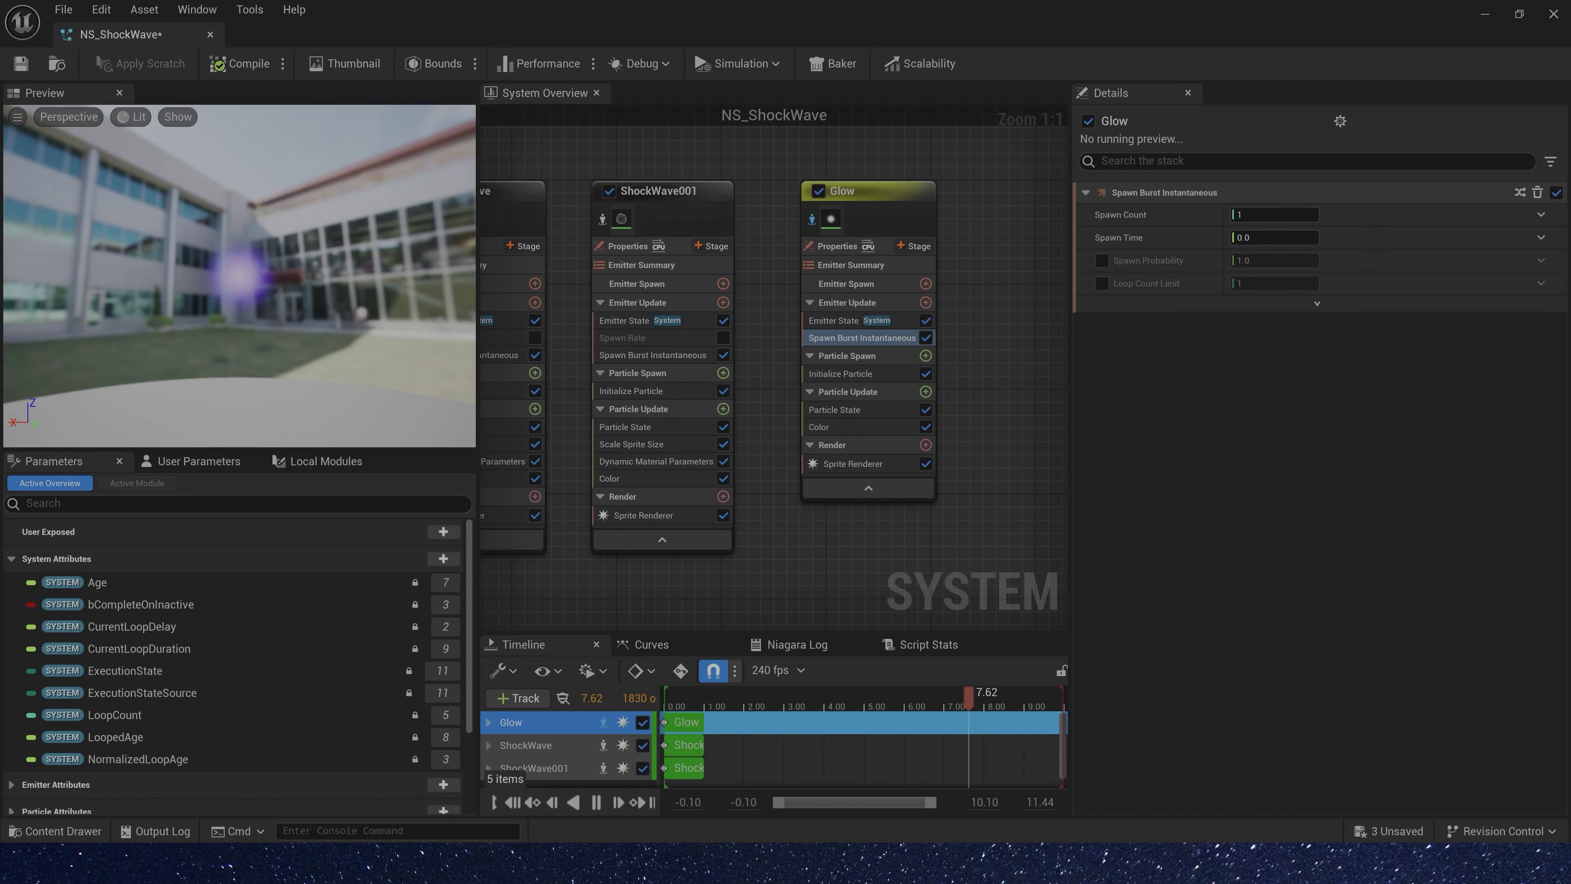
Set Glow's lifetime to 0.4 and sprite size to Random Uniform, min 500, max 60
left_click(840, 373)
left_click(1288, 274)
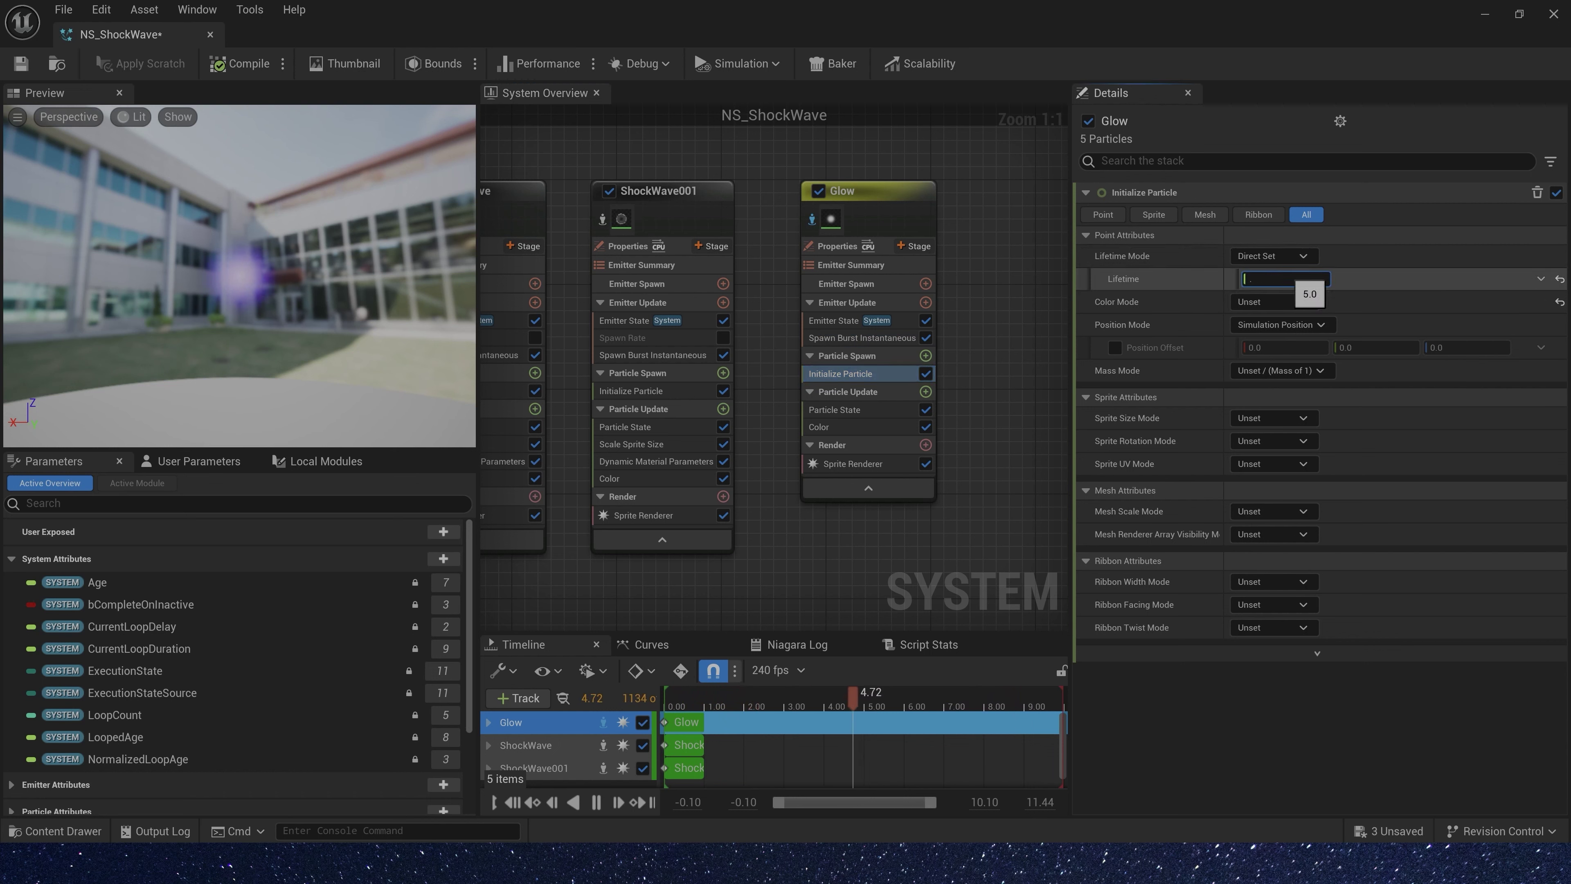
type(".4")
key("Tab")
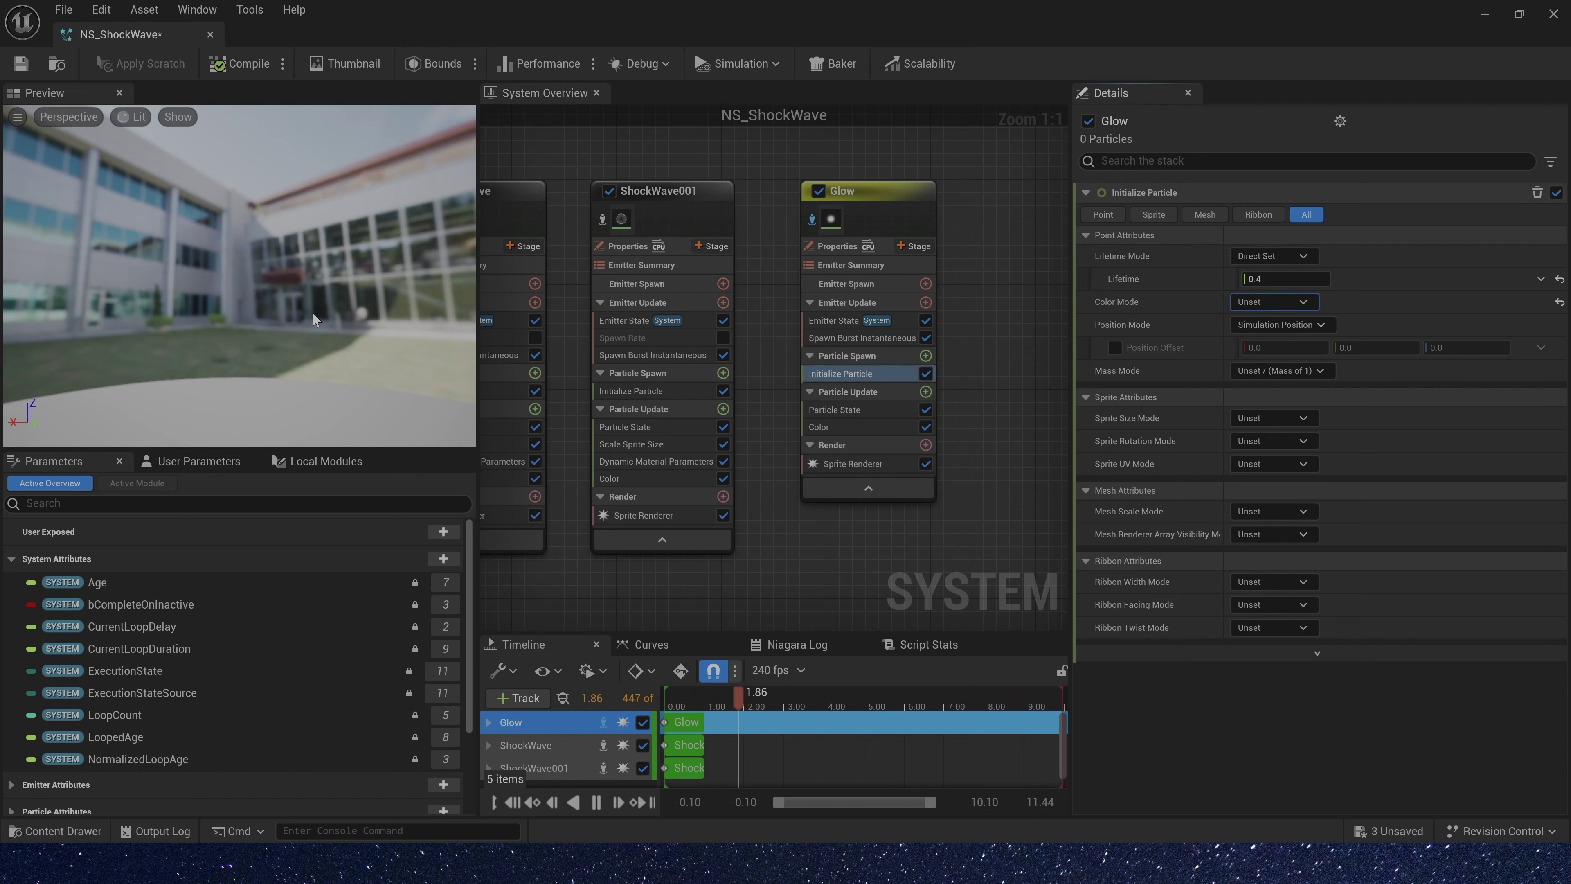
left_click(1271, 418)
left_click(1299, 481)
left_click(1267, 447)
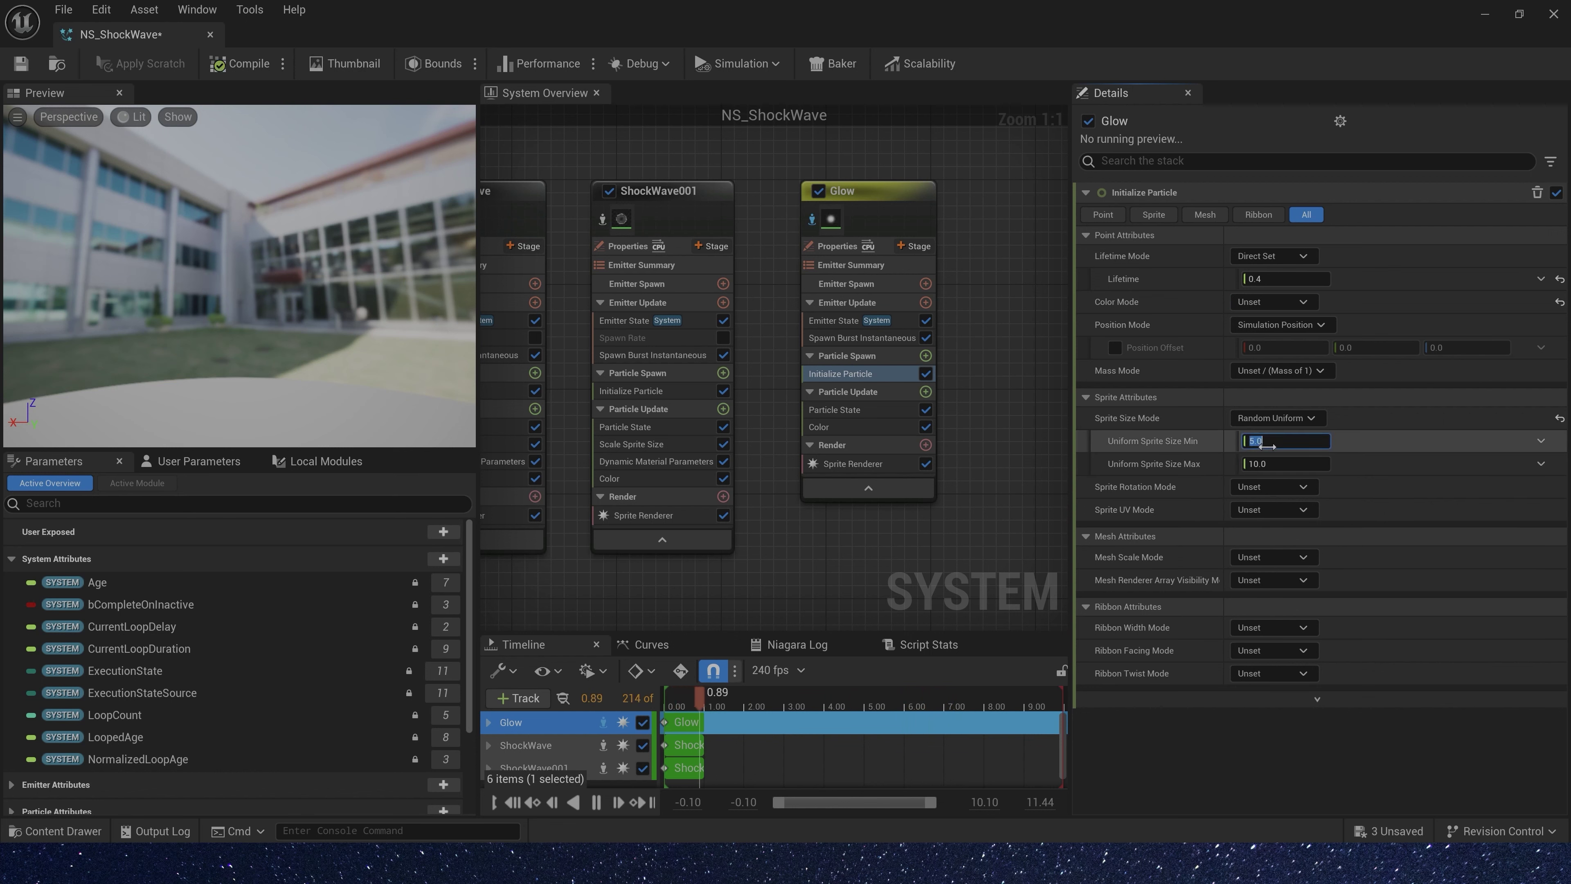
type("500")
key("Tab")
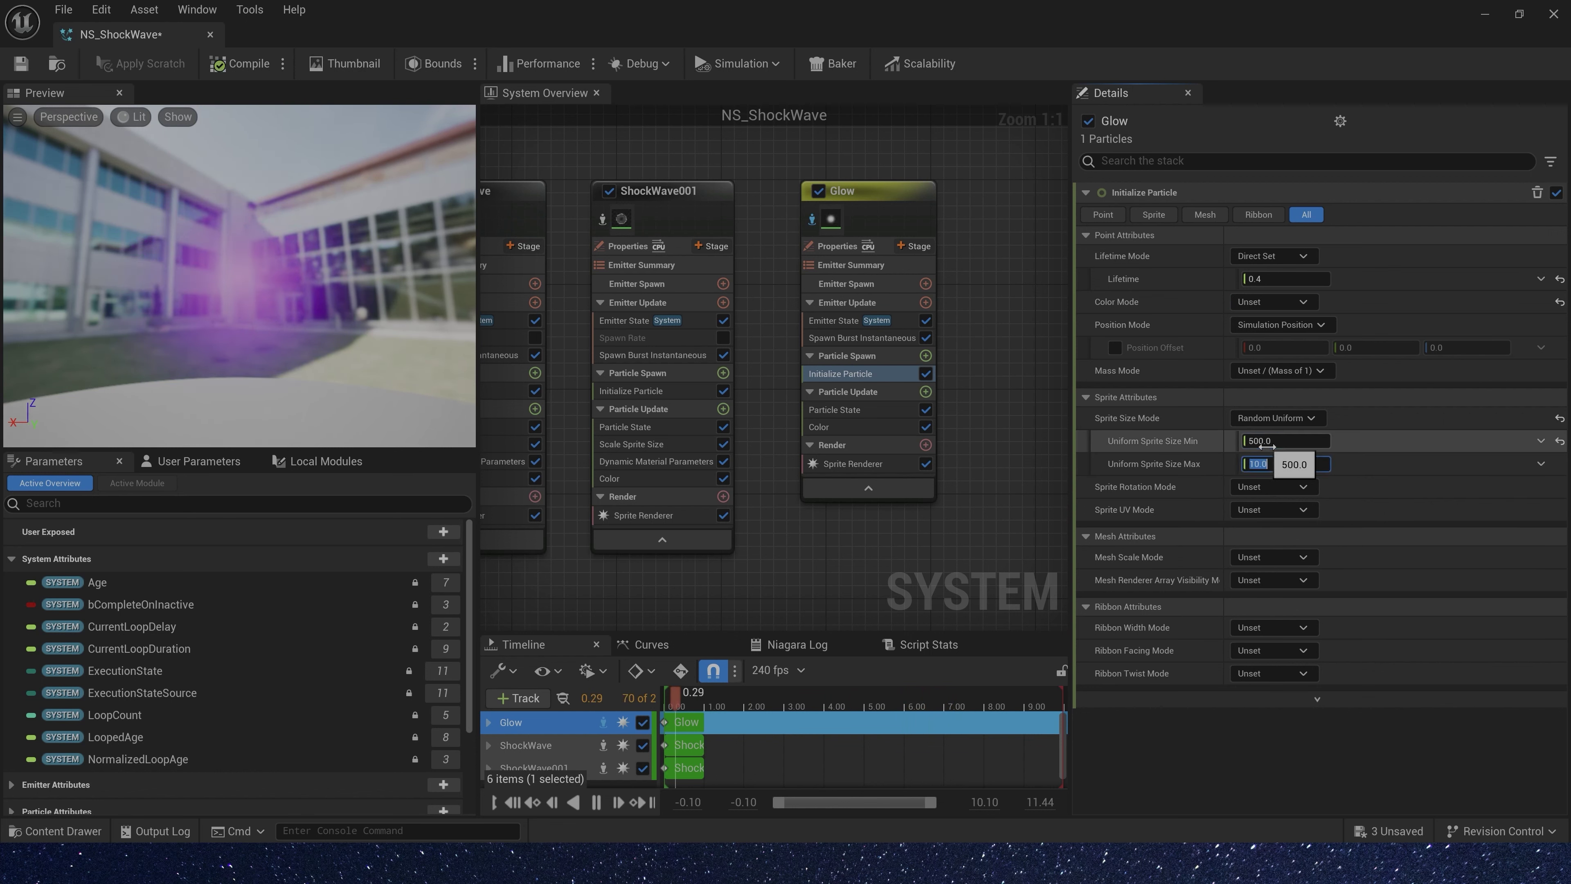
type("60")
Set Glow's Color alpha scale curve value to 0.1
left_click(841, 426)
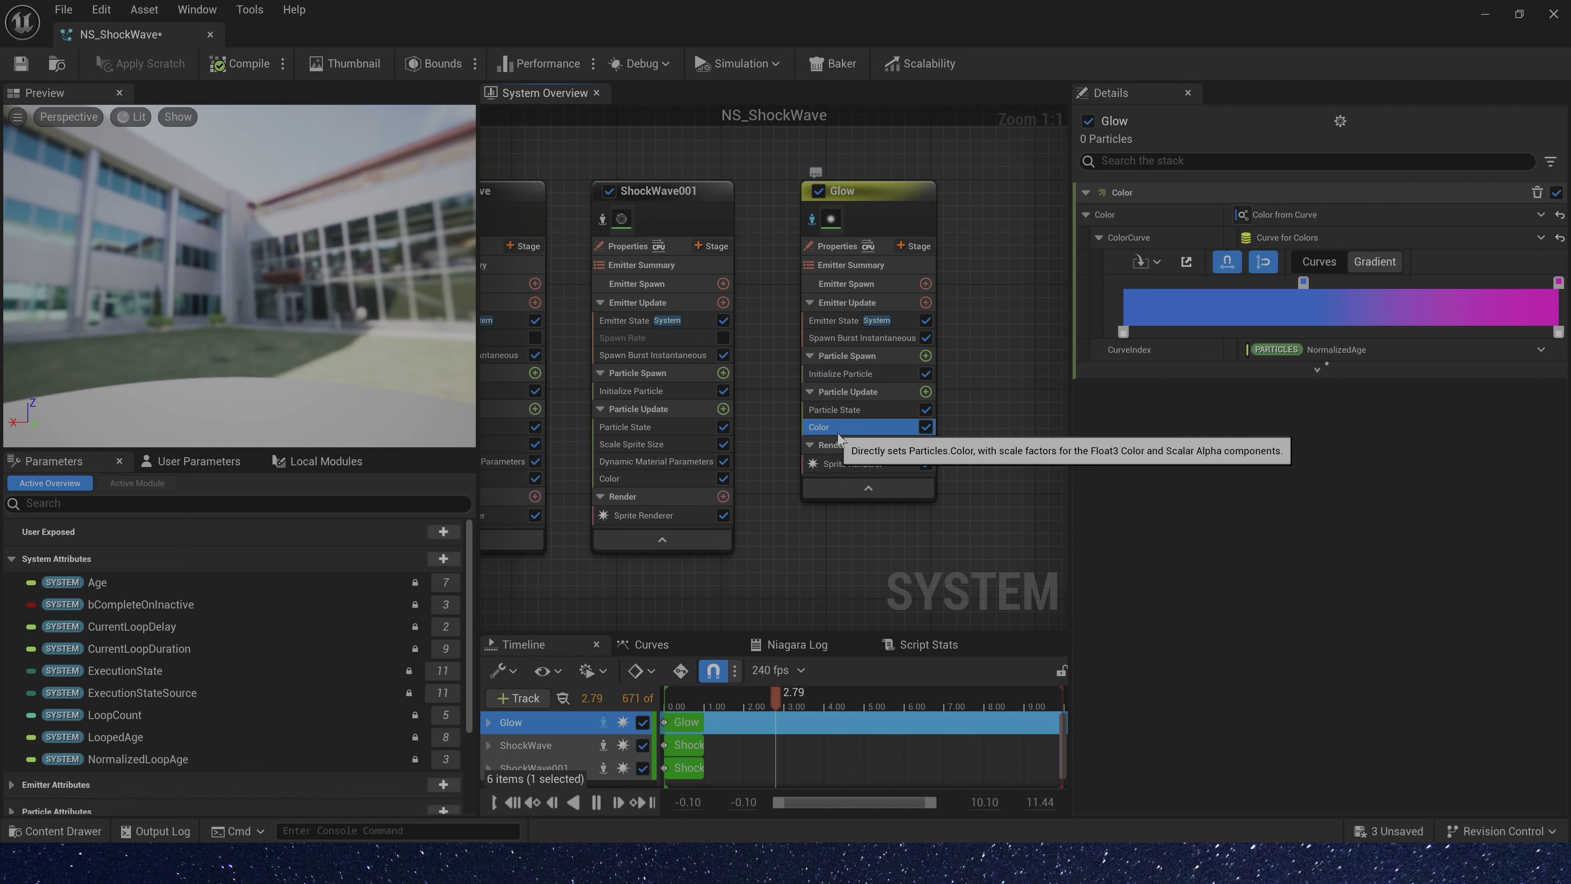
left_click(1317, 369)
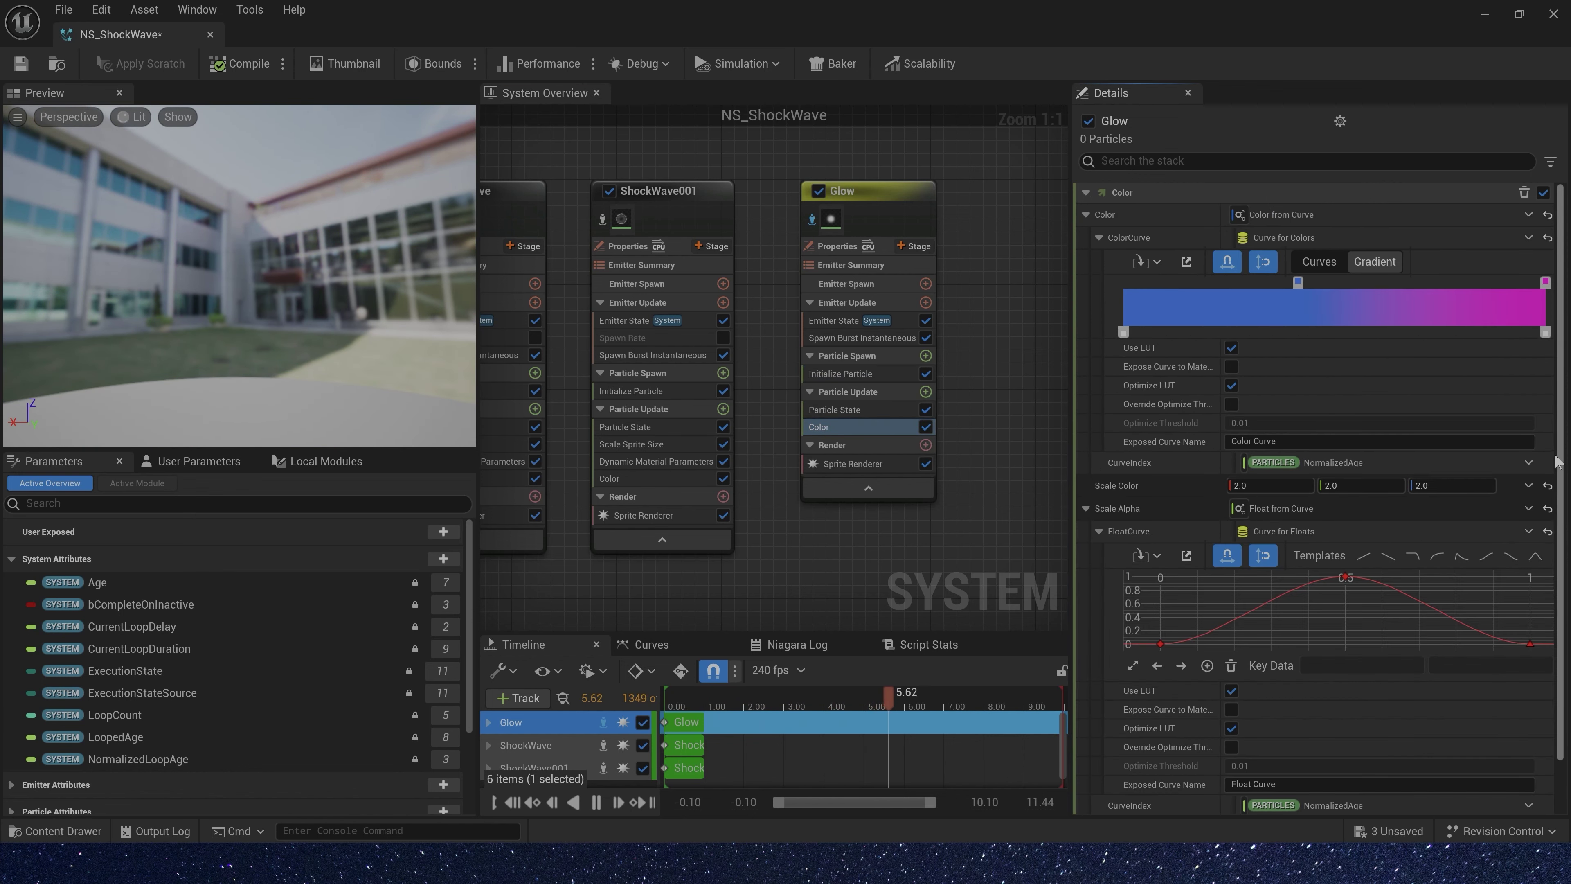
scroll(1323, 532, "down", 2)
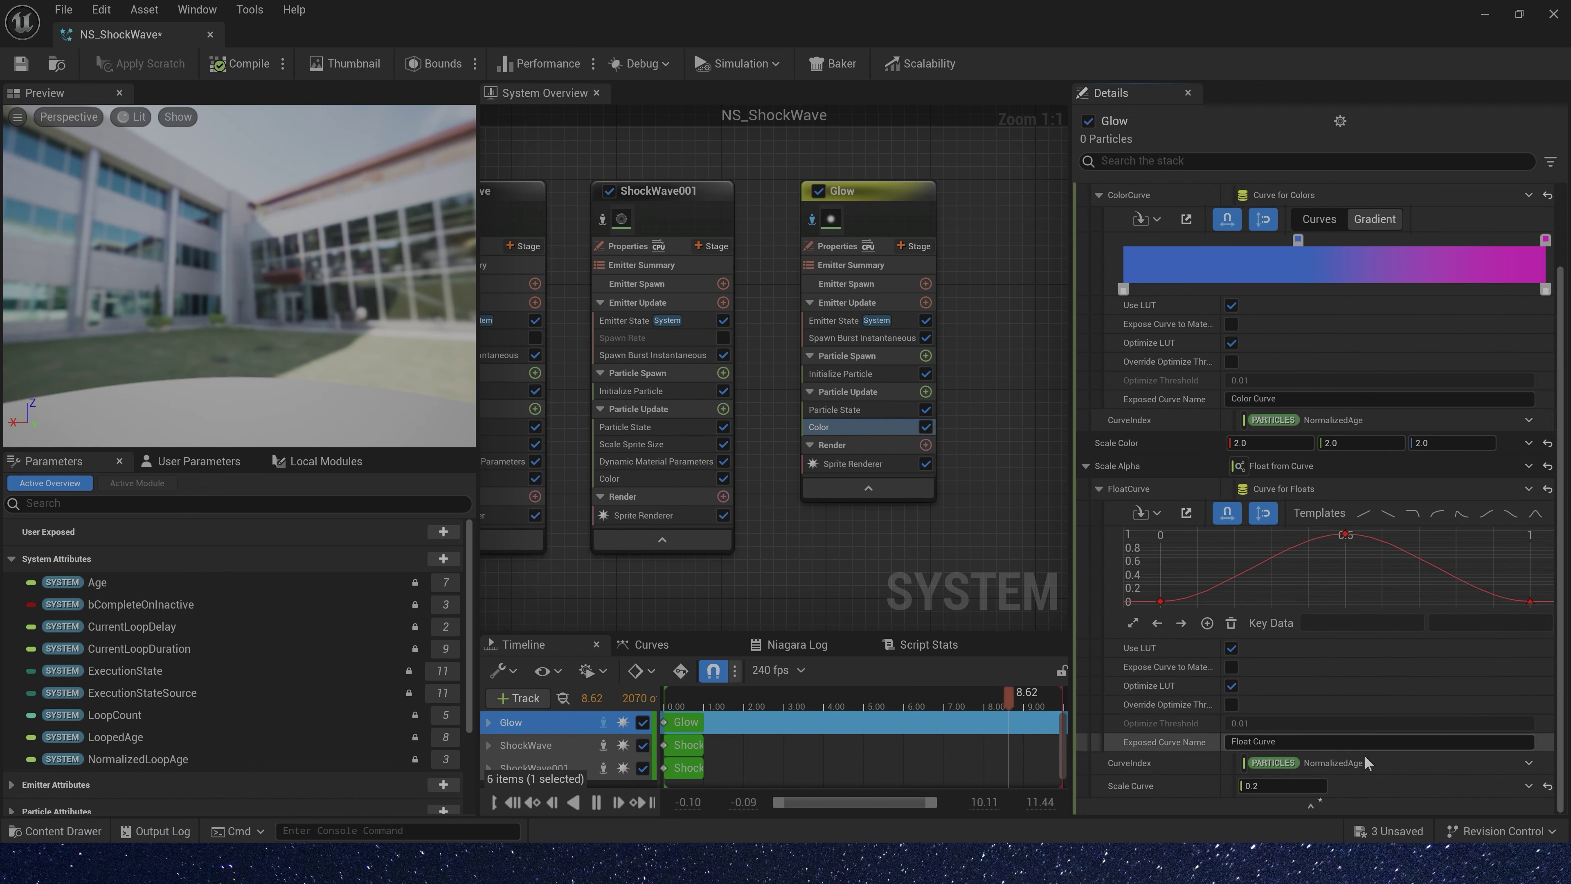
left_click(1268, 785)
type("0.1")
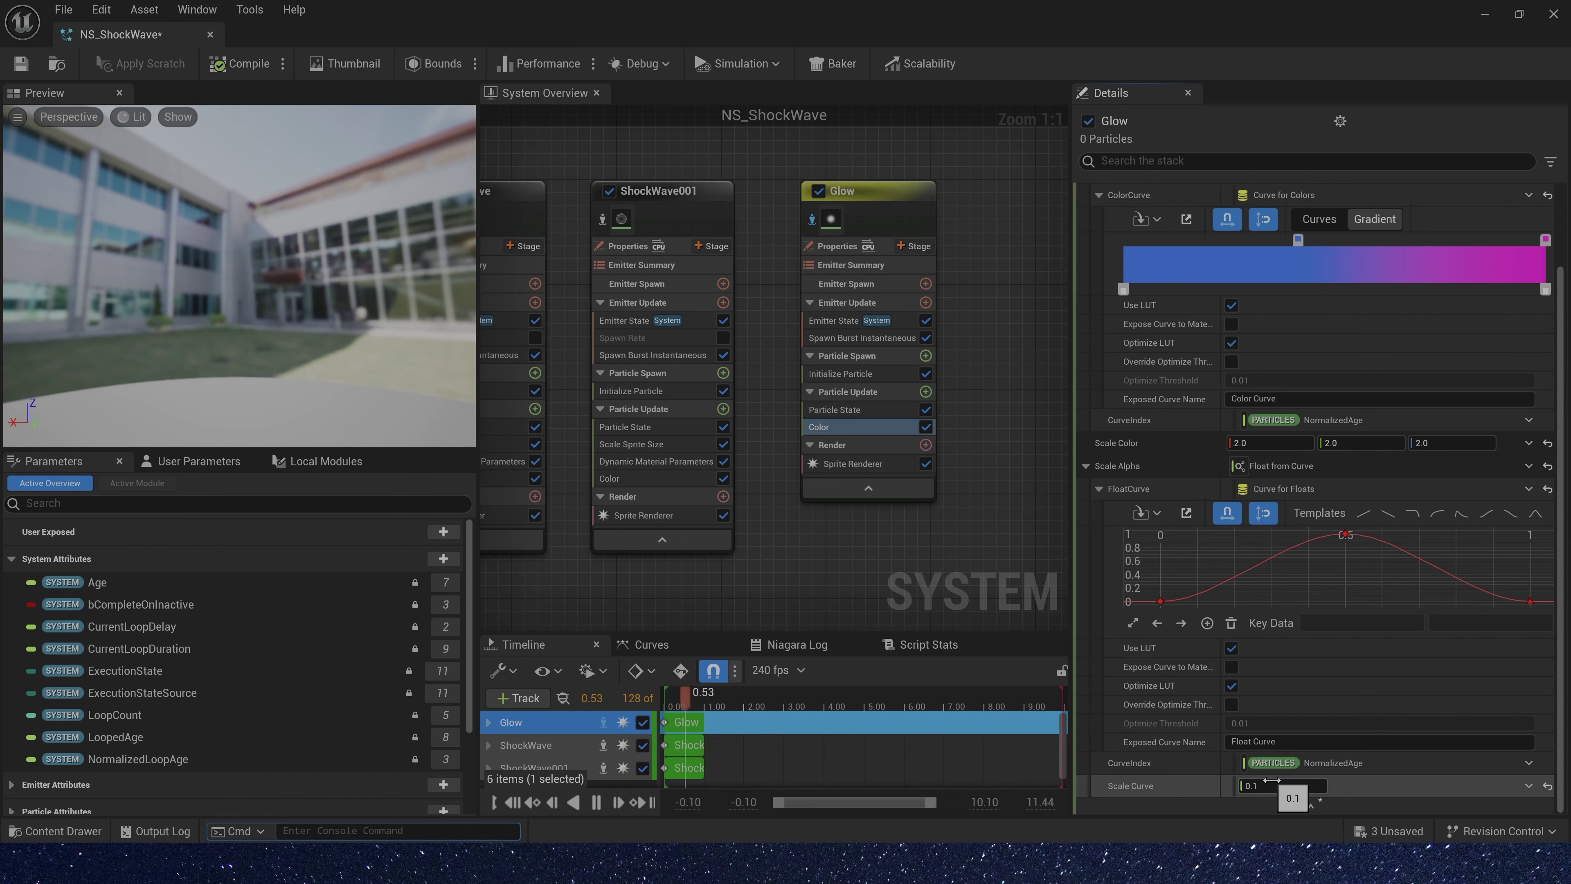
key("Return")
double_click(886, 7)
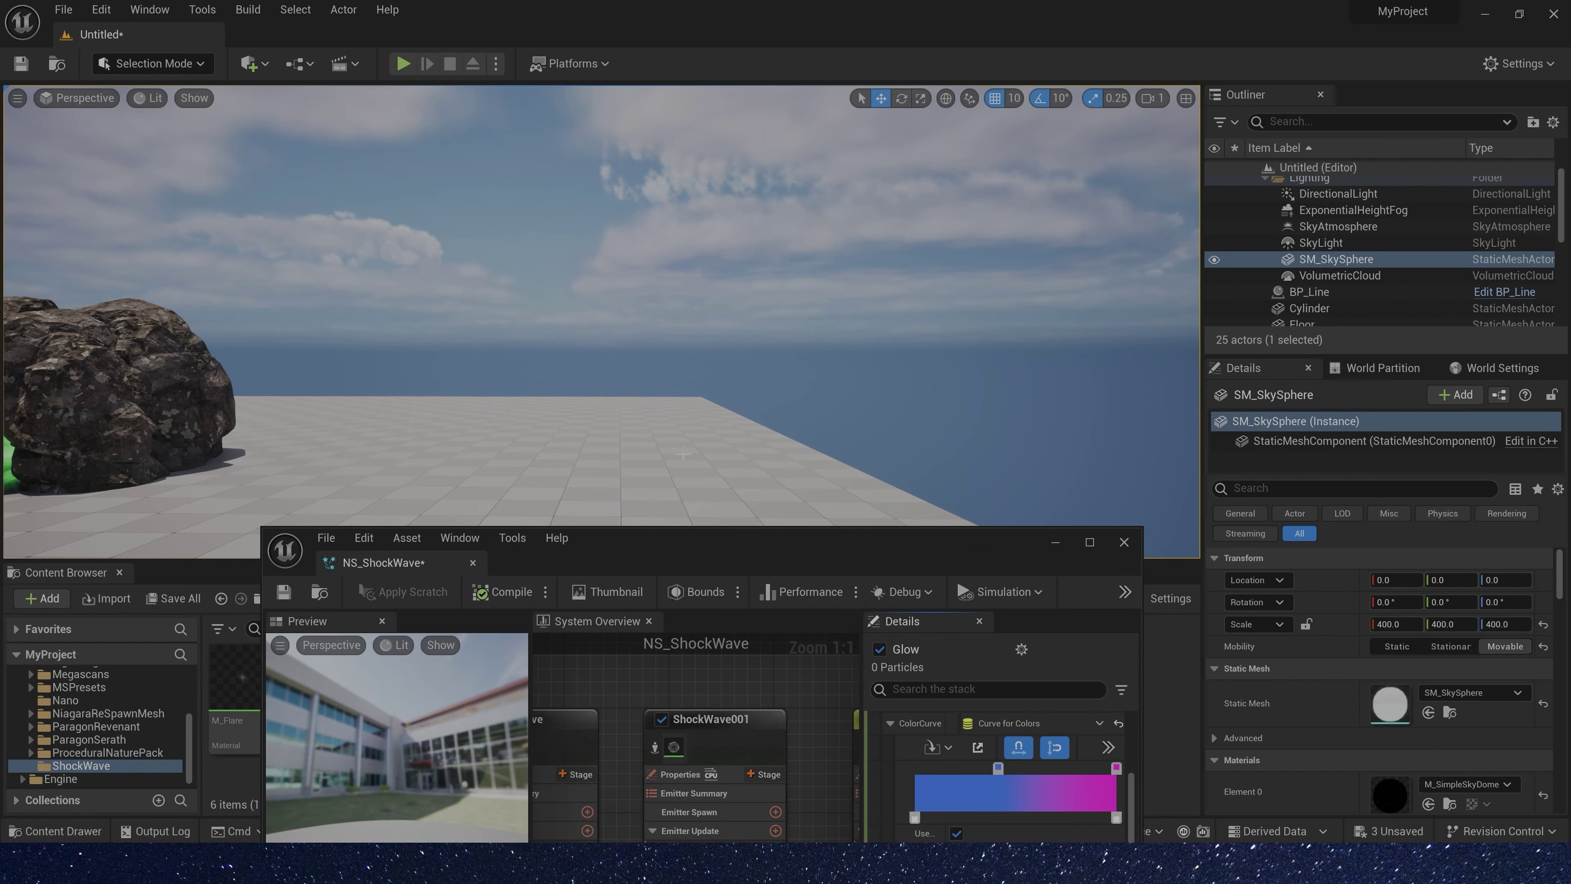
Add a Scale Sprite Size module to Glow's Particle Update
double_click(920, 537)
left_click(925, 391)
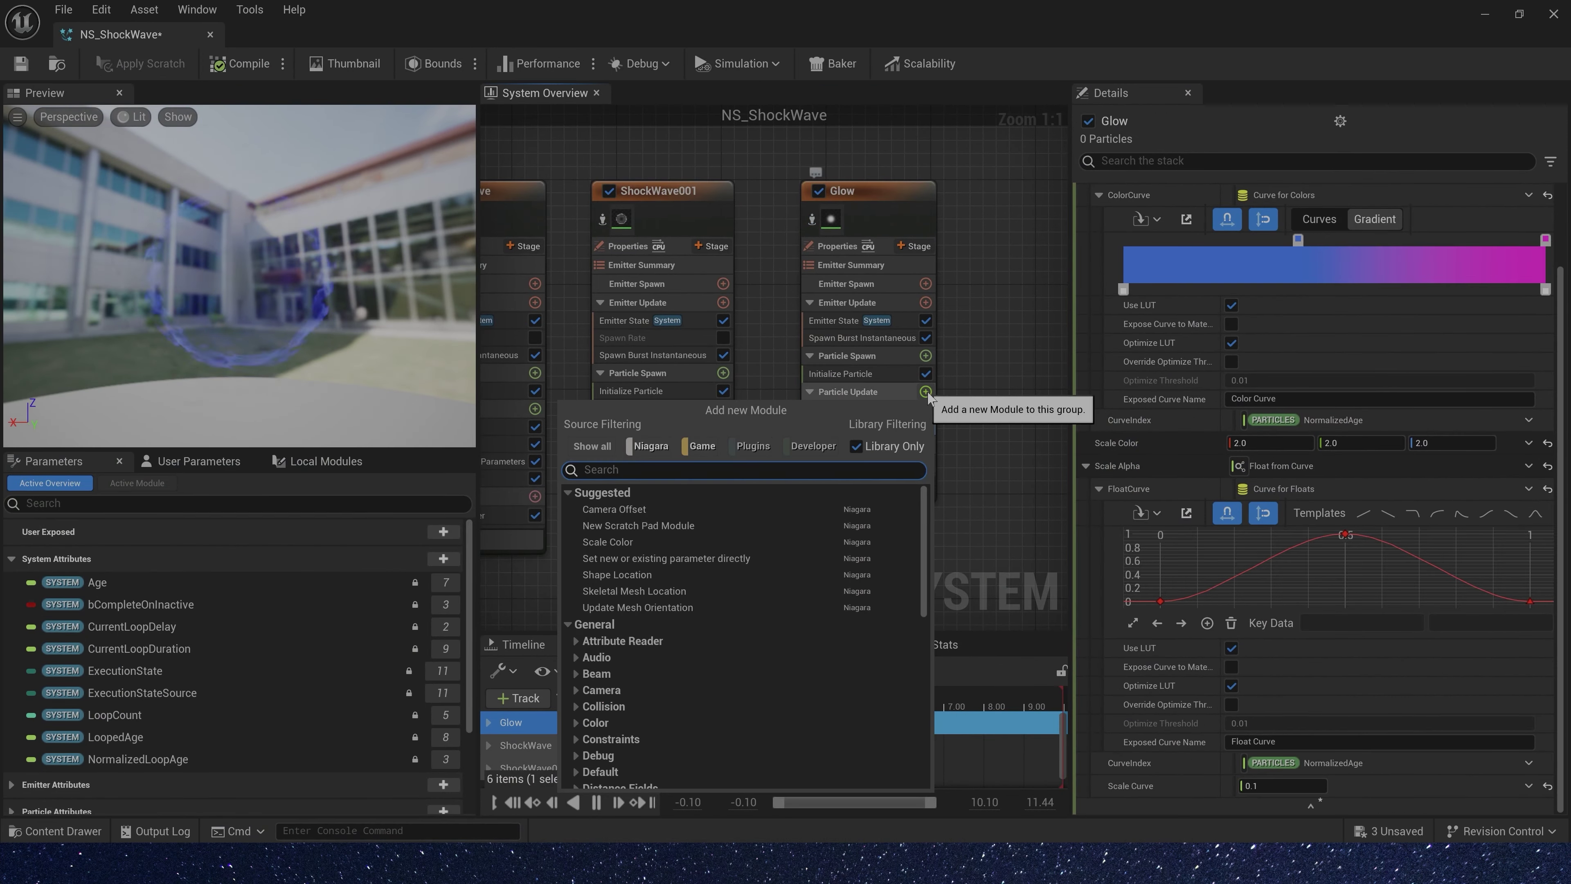
type("size")
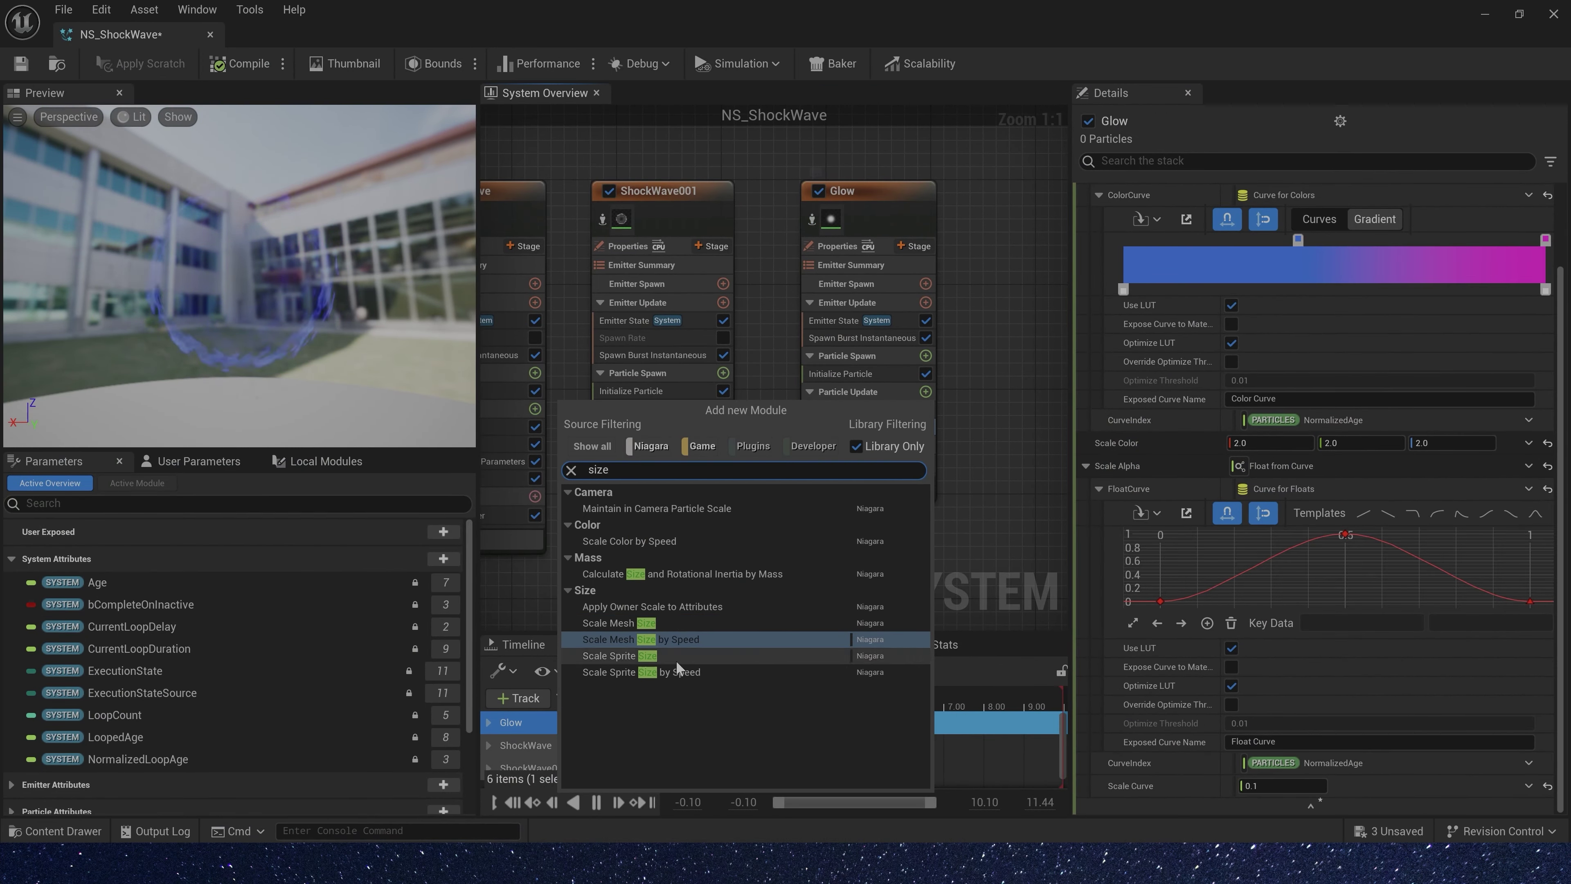
left_click(656, 657)
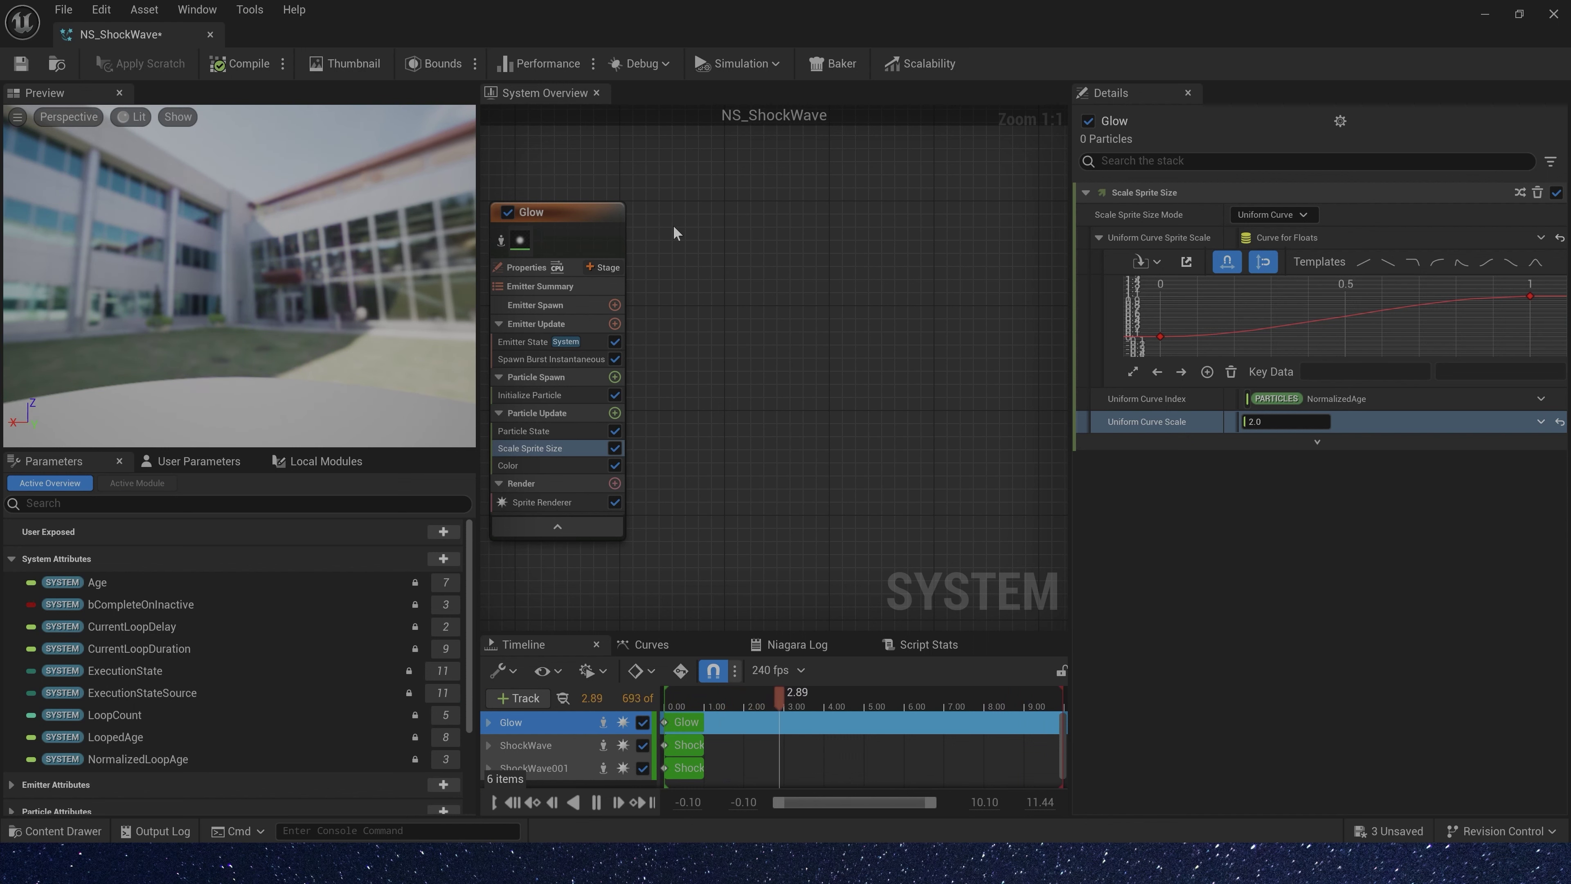
Duplicate the Glow emitter and rename the copy 'Flare'
left_click(610, 205)
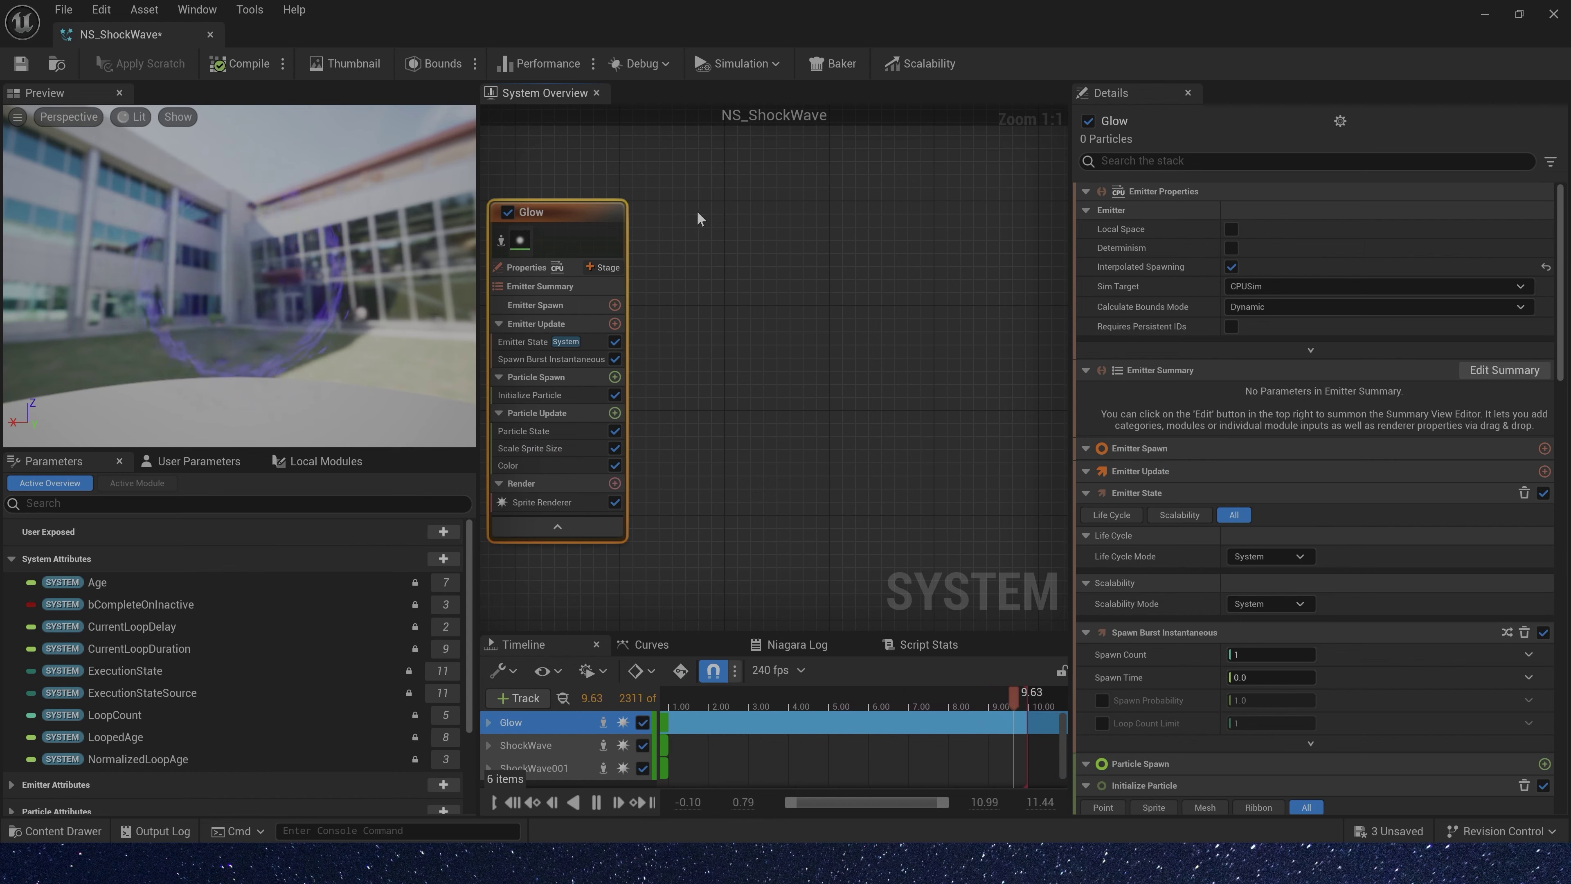
key("ctrl+d")
key("F2")
type("Flare")
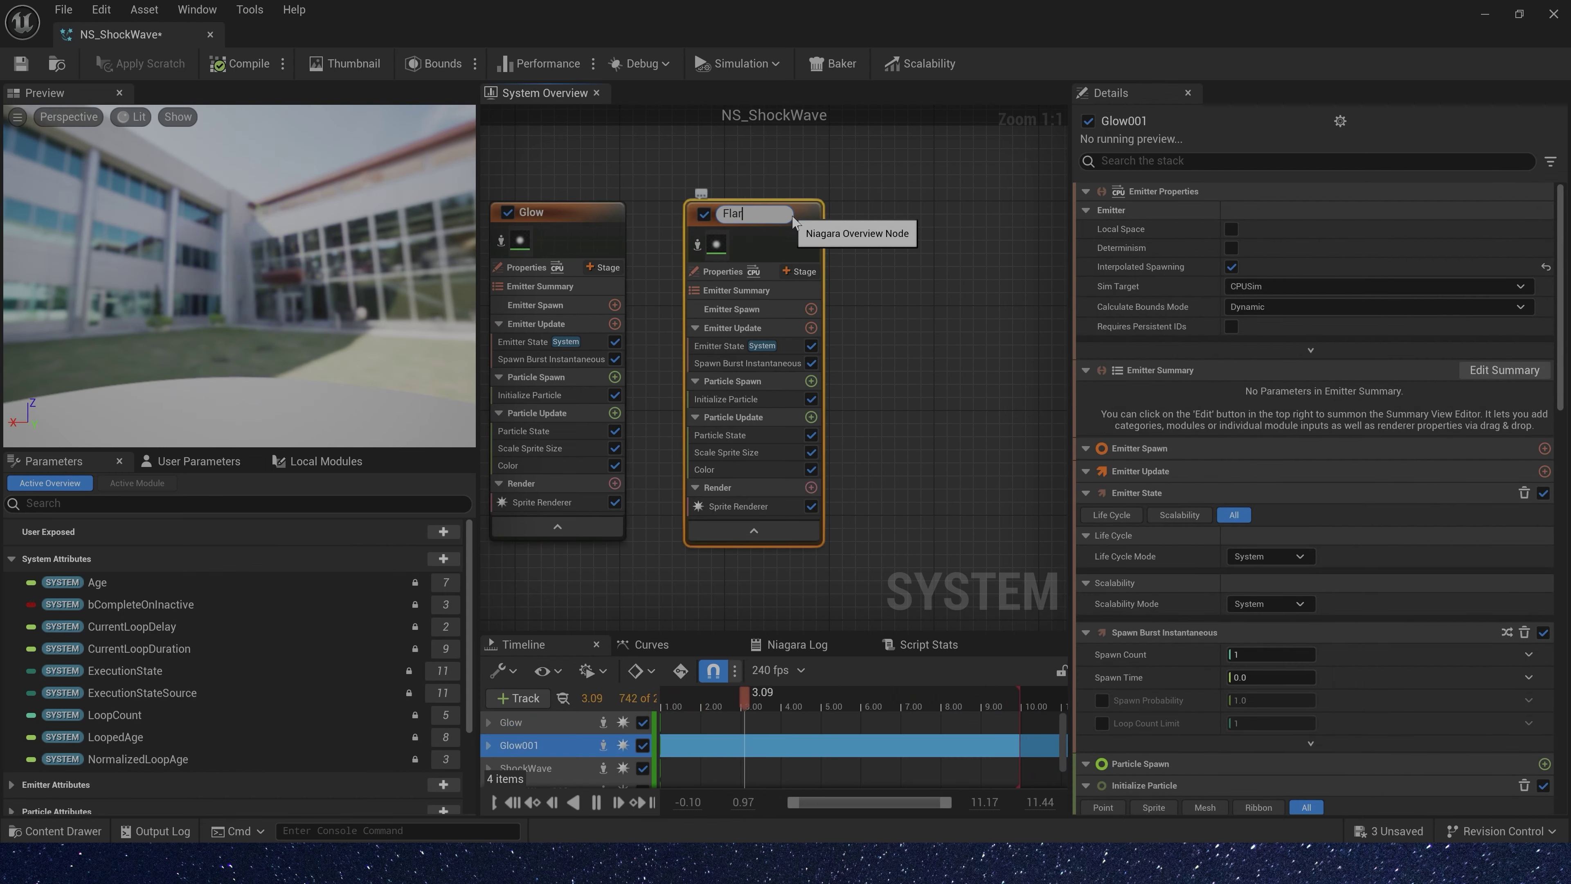
key("Return")
left_click(784, 503)
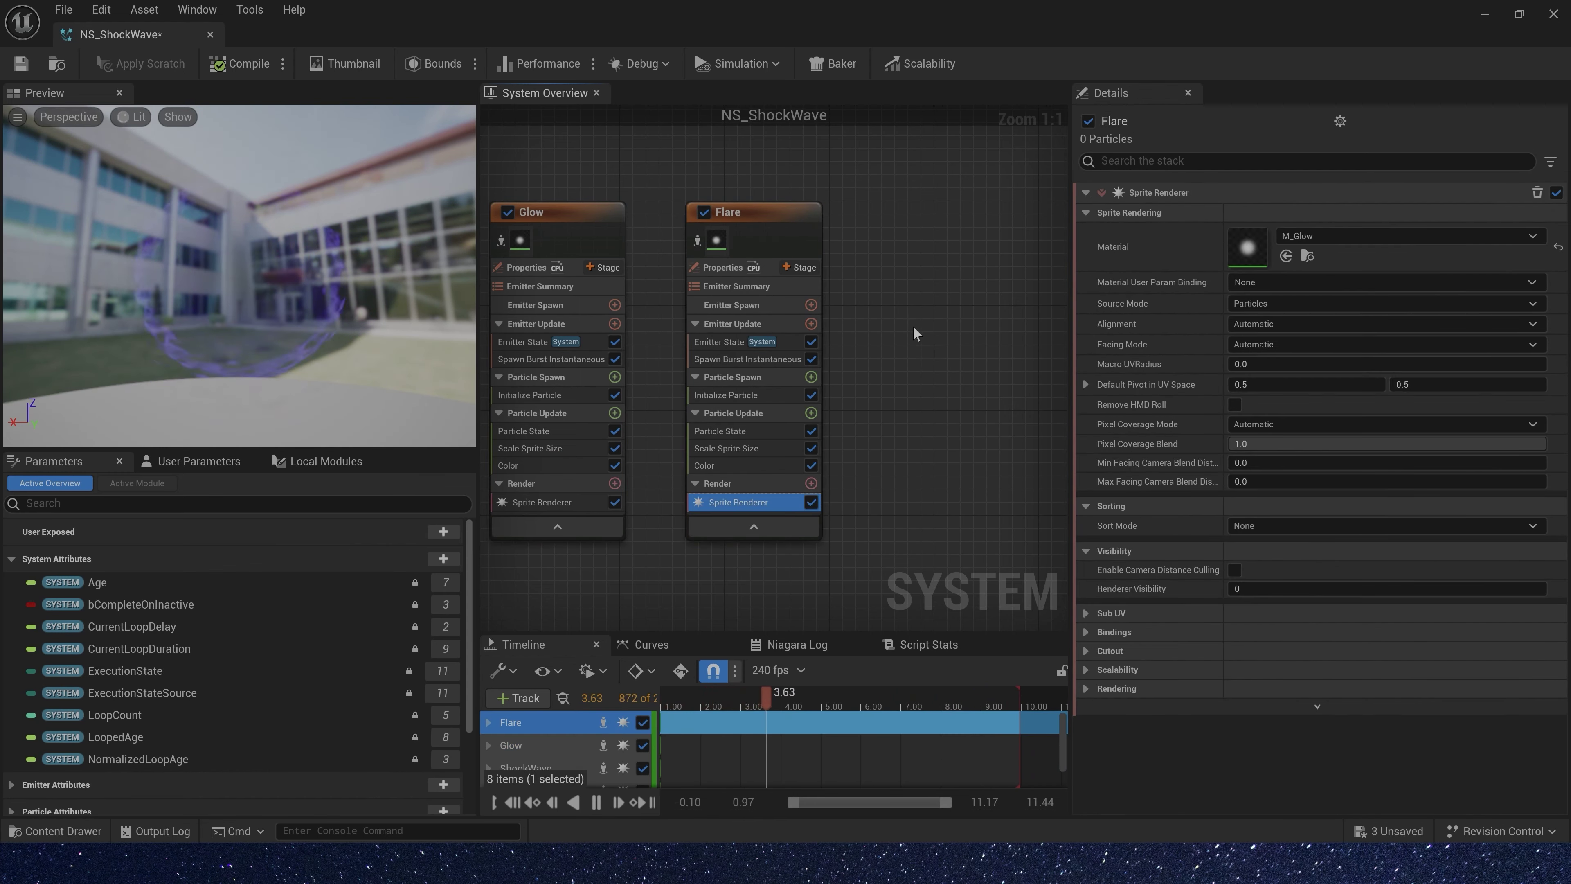
Open the M_Flare material and look over its node graph
double_click(667, 7)
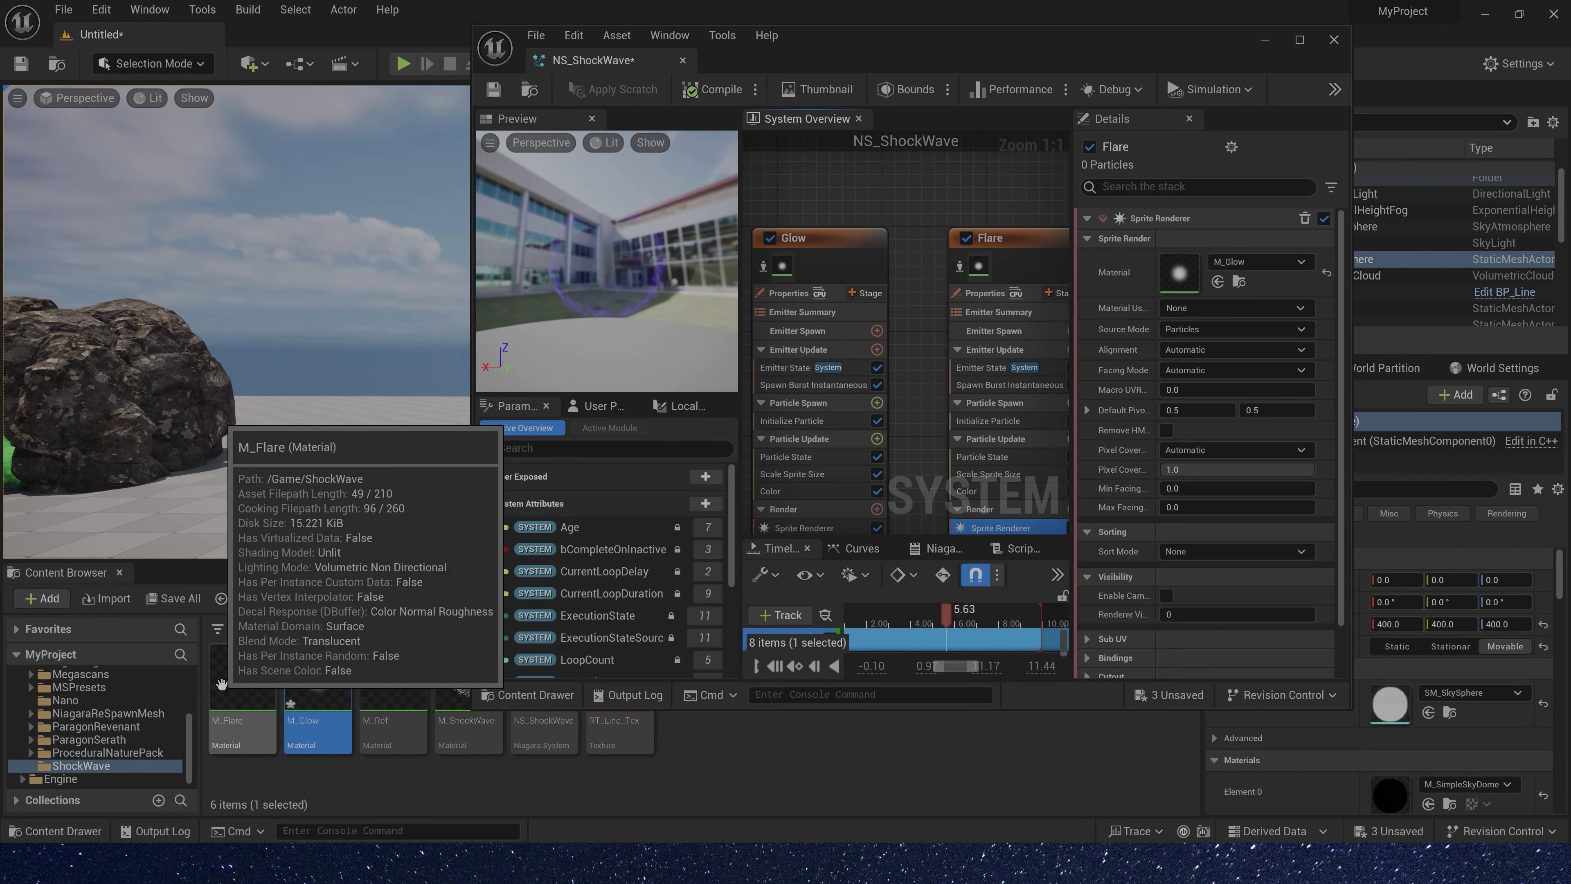
double_click(235, 687)
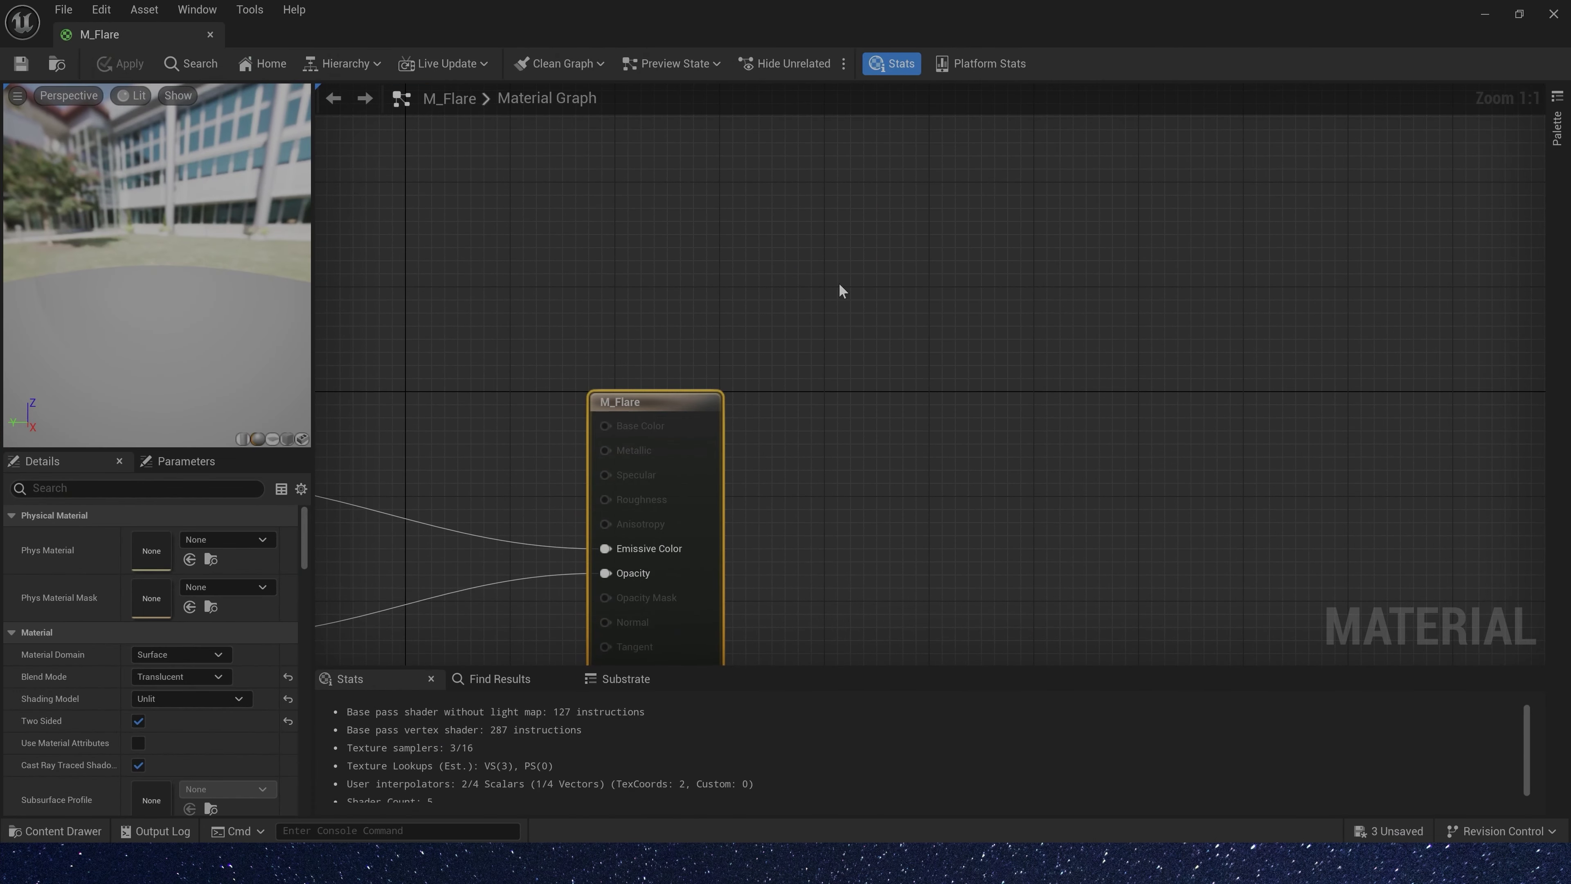
right_click_drag(484, 319, 667, 136)
scroll(672, 247, "down", 2)
right_click_drag(502, 273, 1119, 221)
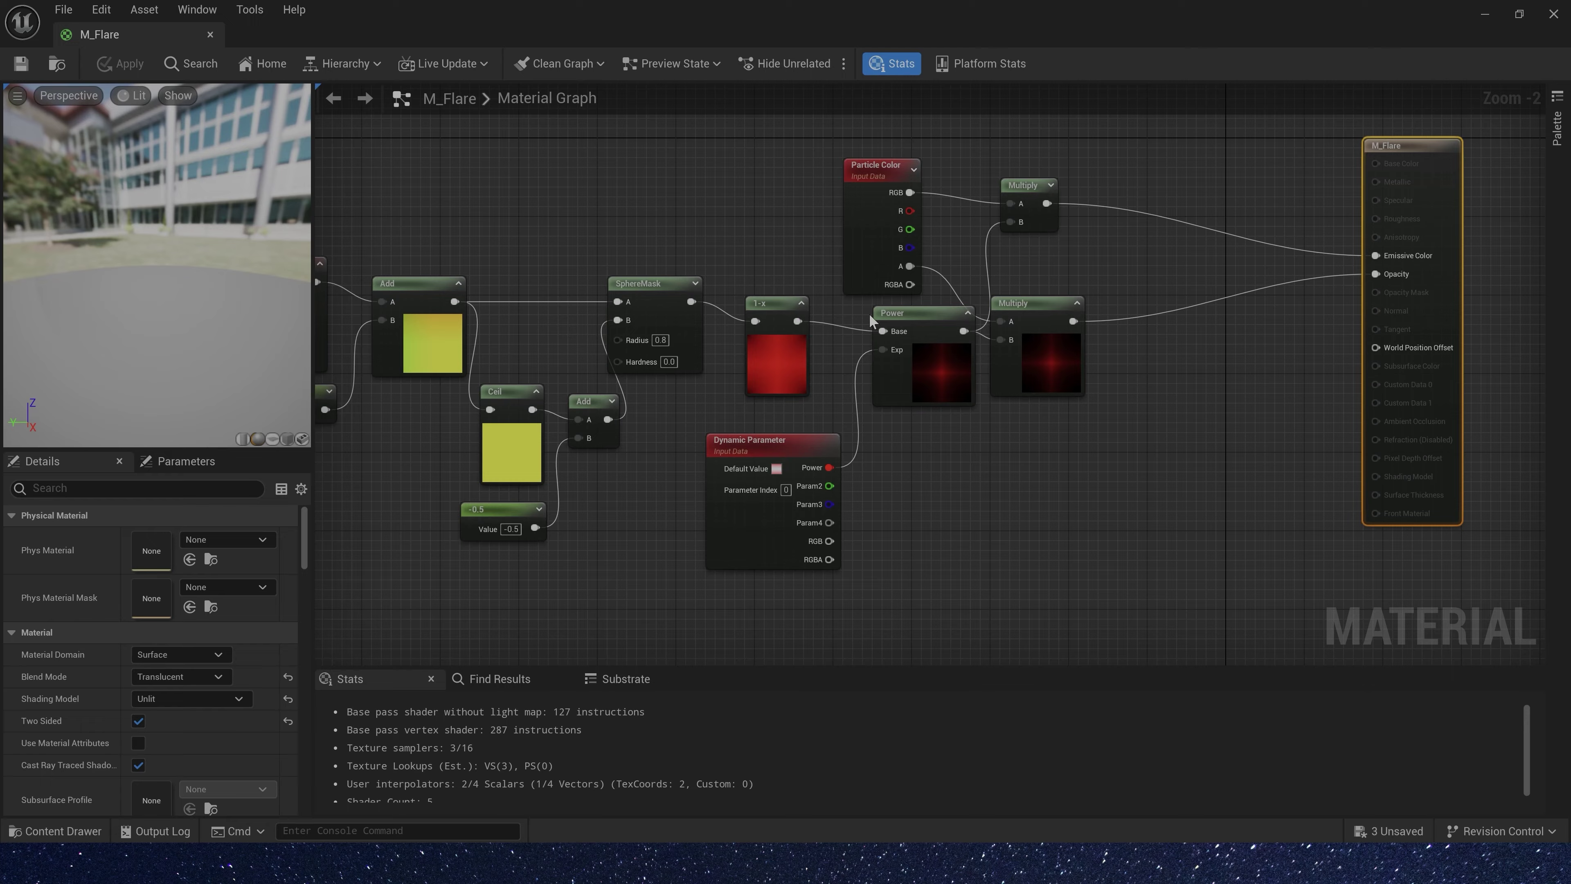
Make M_Flare the Flare emitter's sprite material in place of M_Glow
right_click_drag(661, 207, 828, 226)
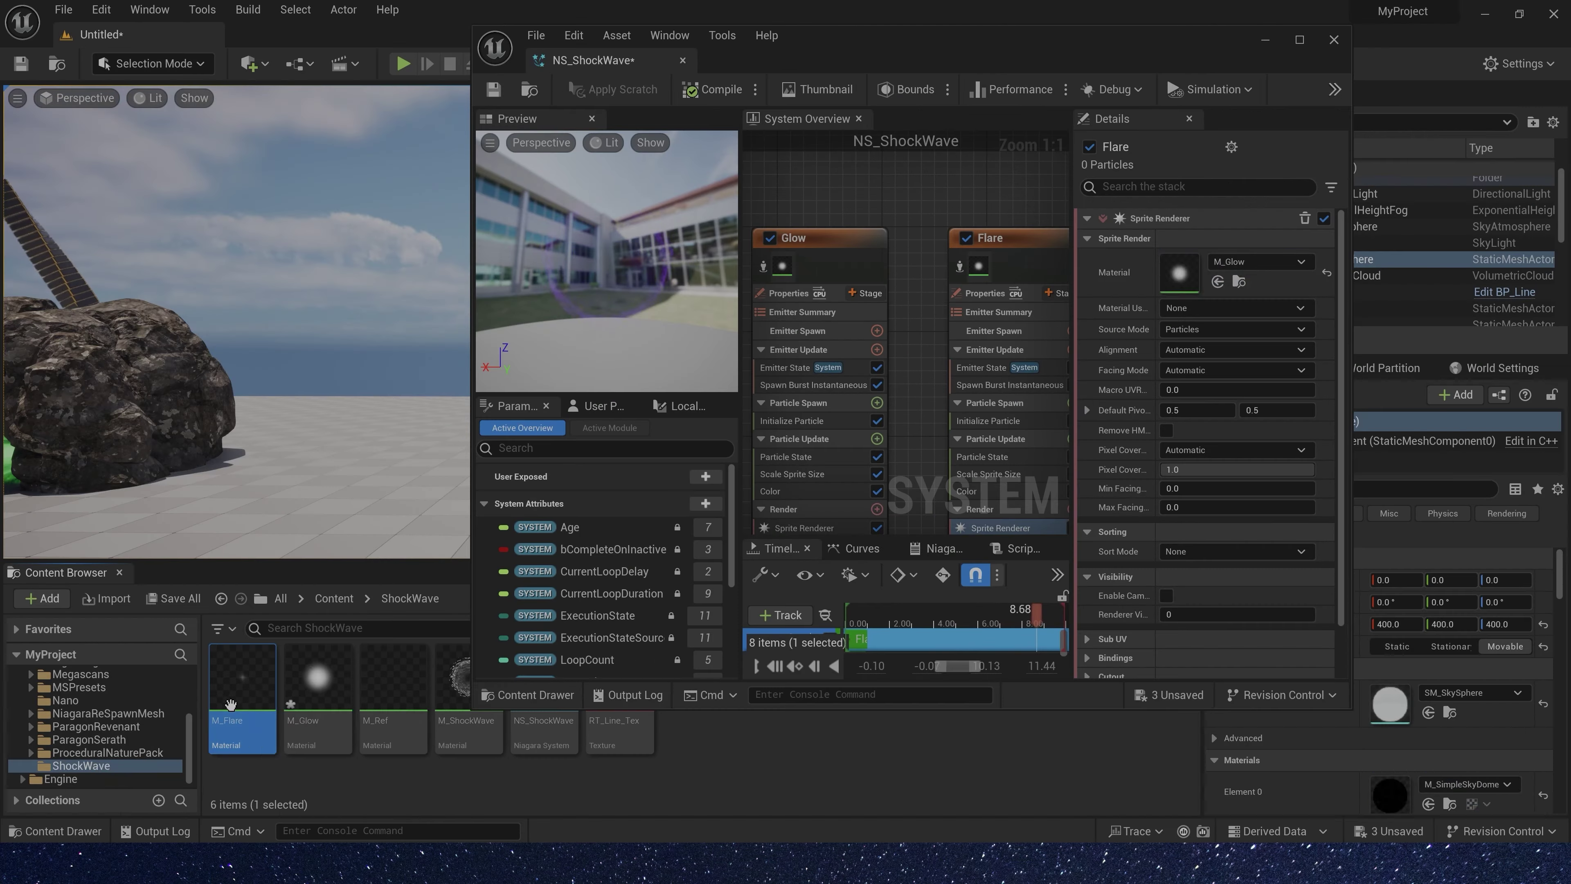
left_click_drag(242, 681, 1174, 282)
double_click(1055, 35)
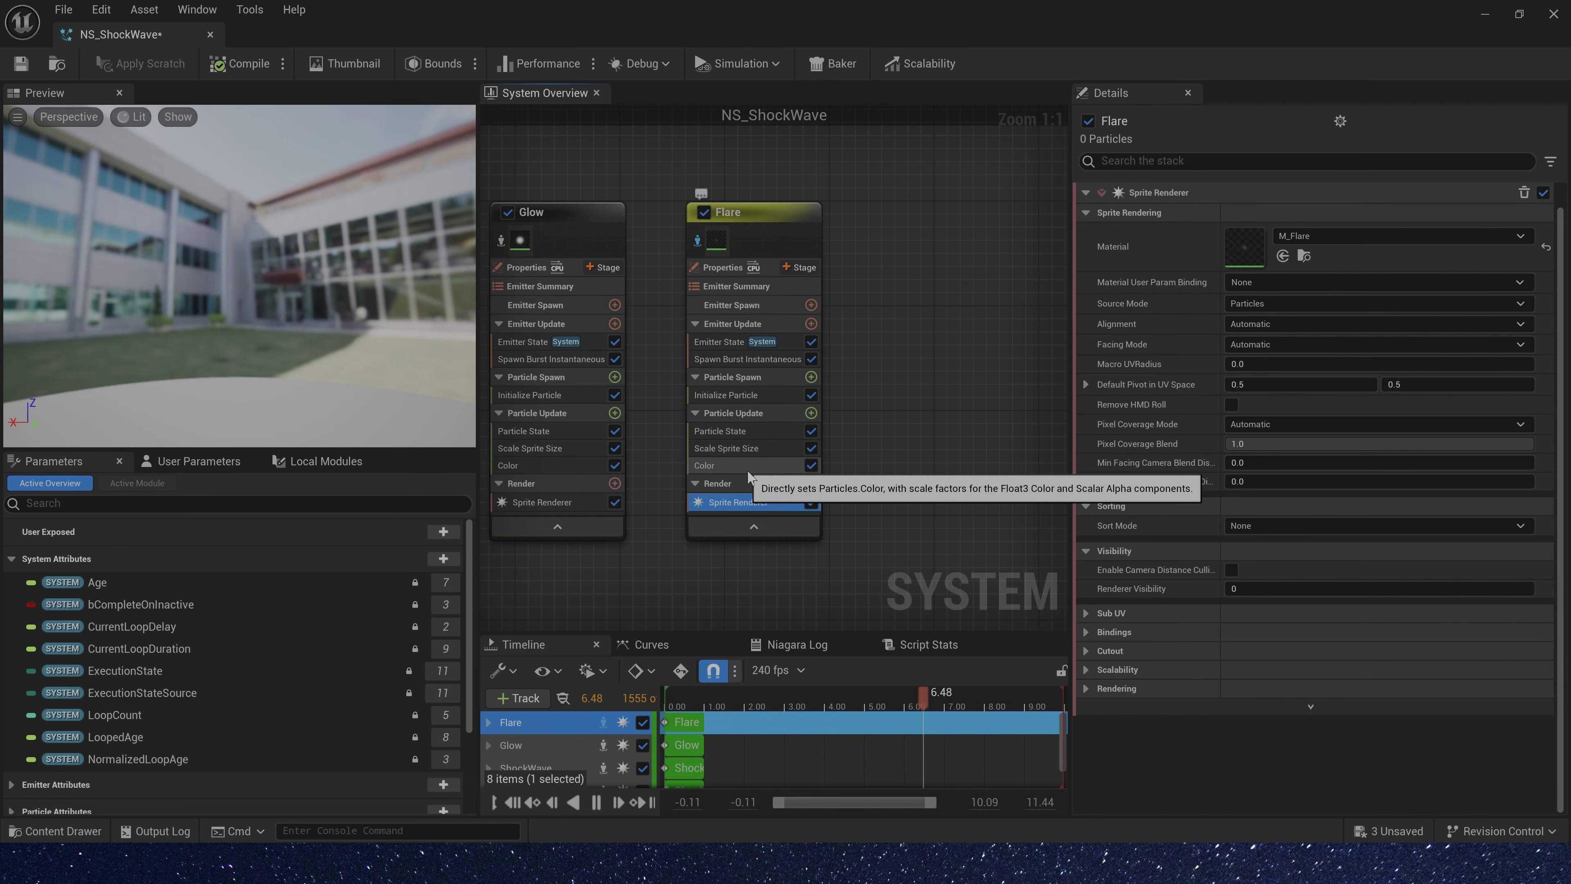
Set Flare's Color alpha scale curve value to 5
left_click(796, 465)
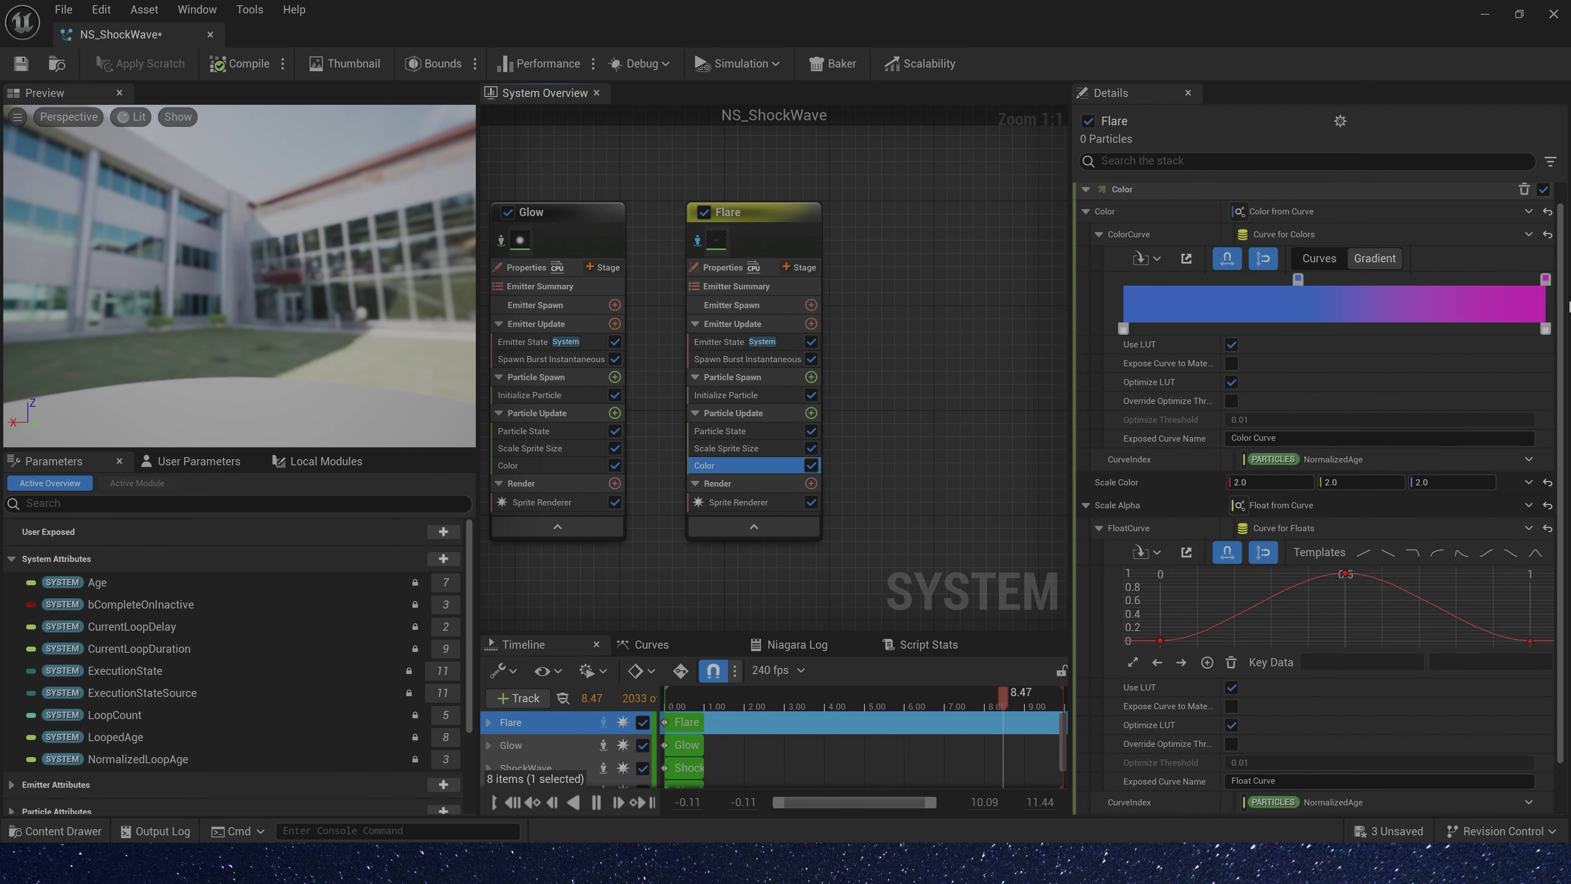
scroll(1435, 693, "down", 1)
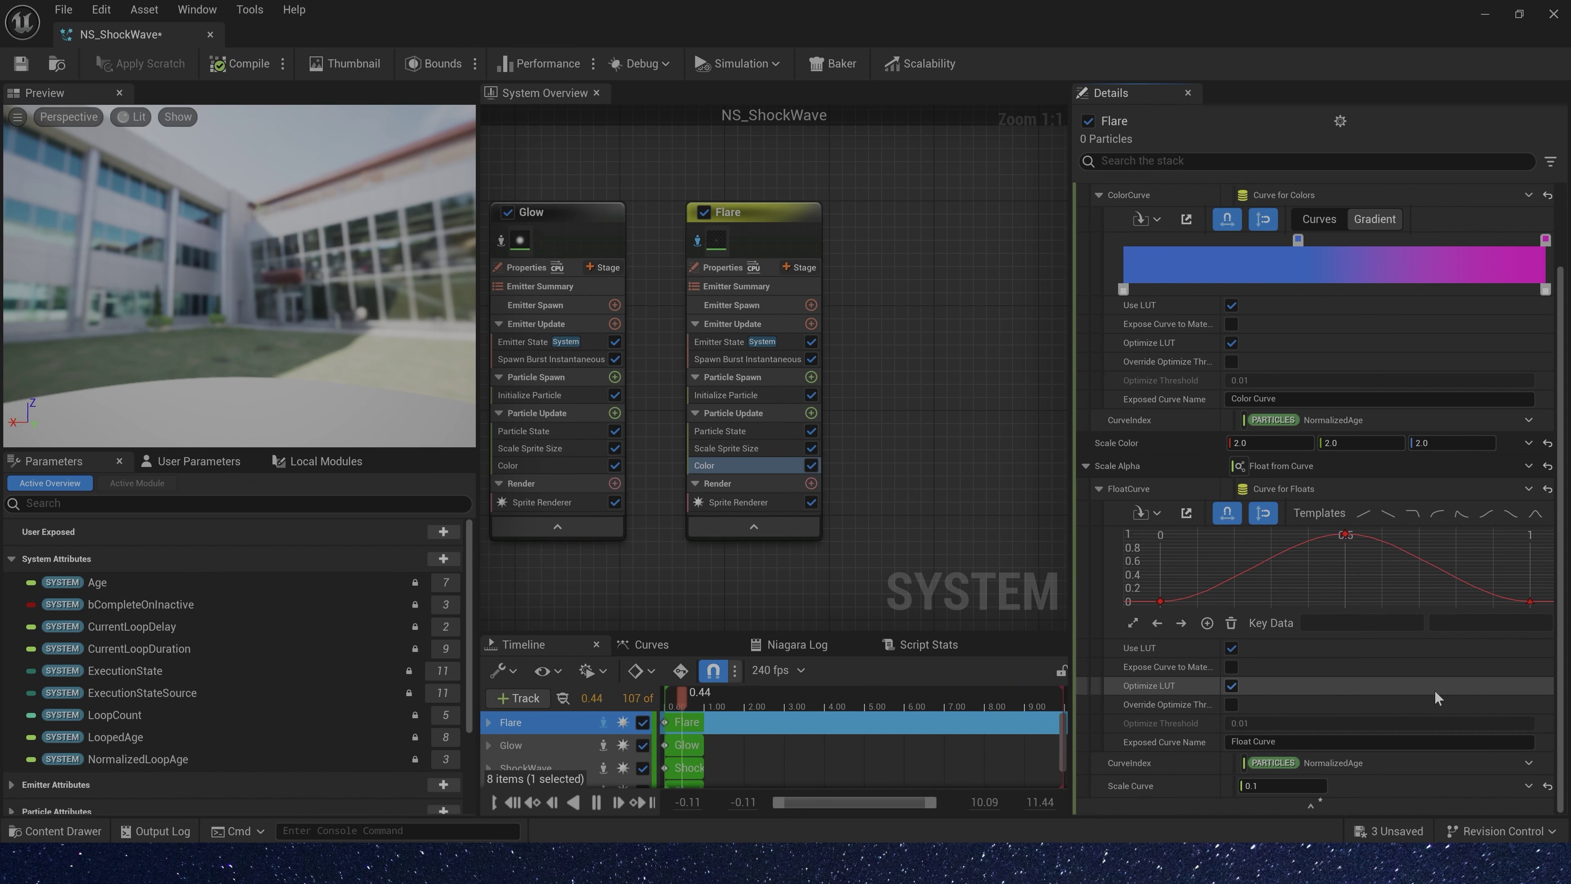
left_click(1280, 785)
type("5")
key("Return")
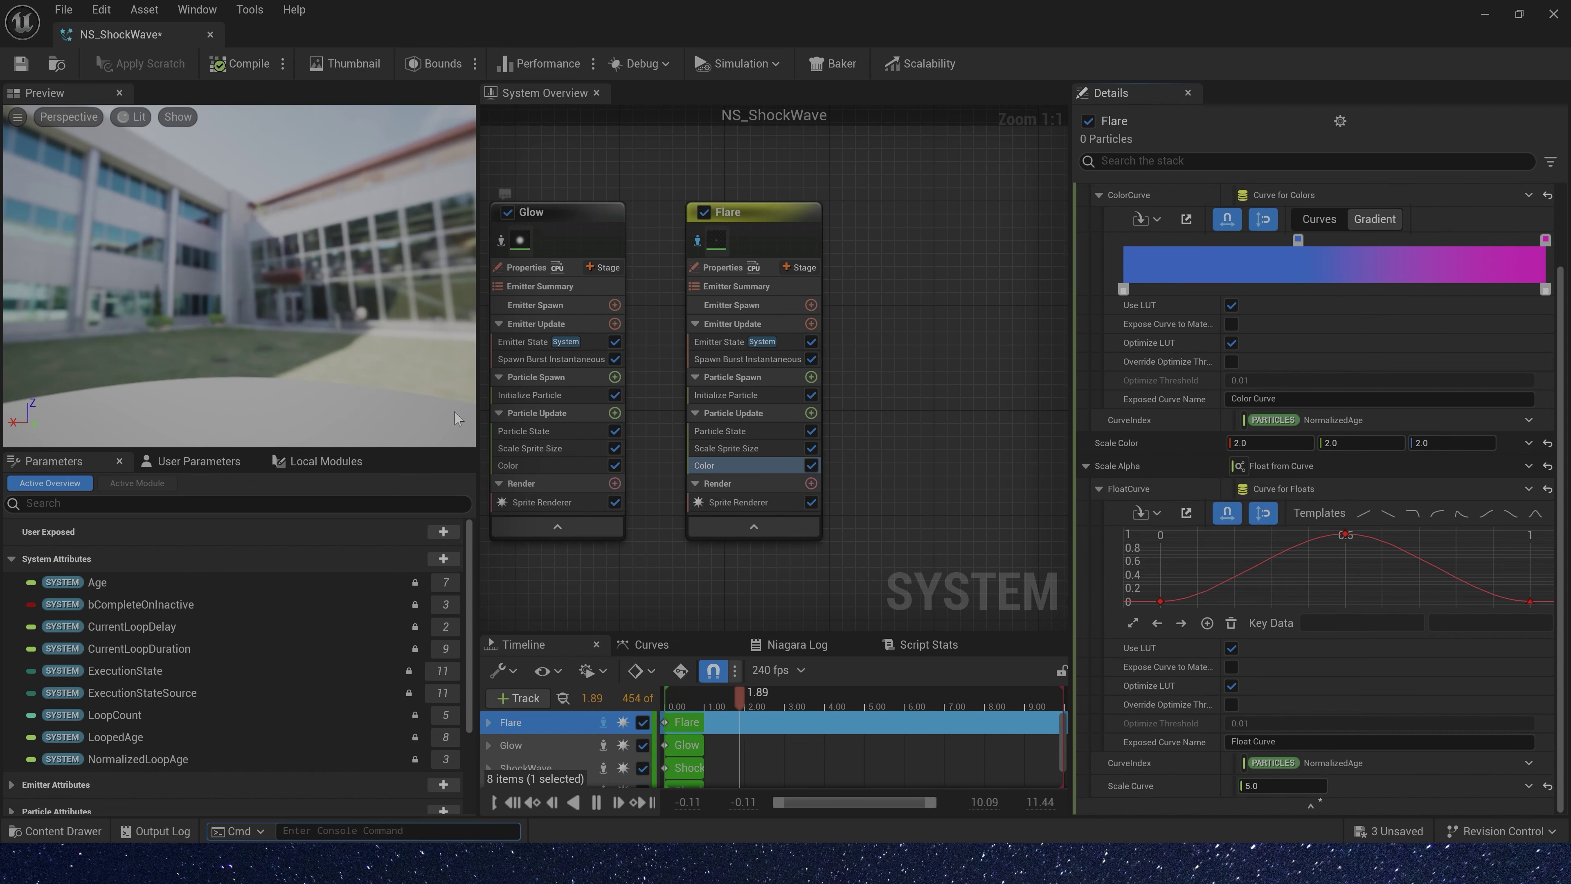
Set Flare's Spawn Burst count to 3 particles
left_click(750, 361)
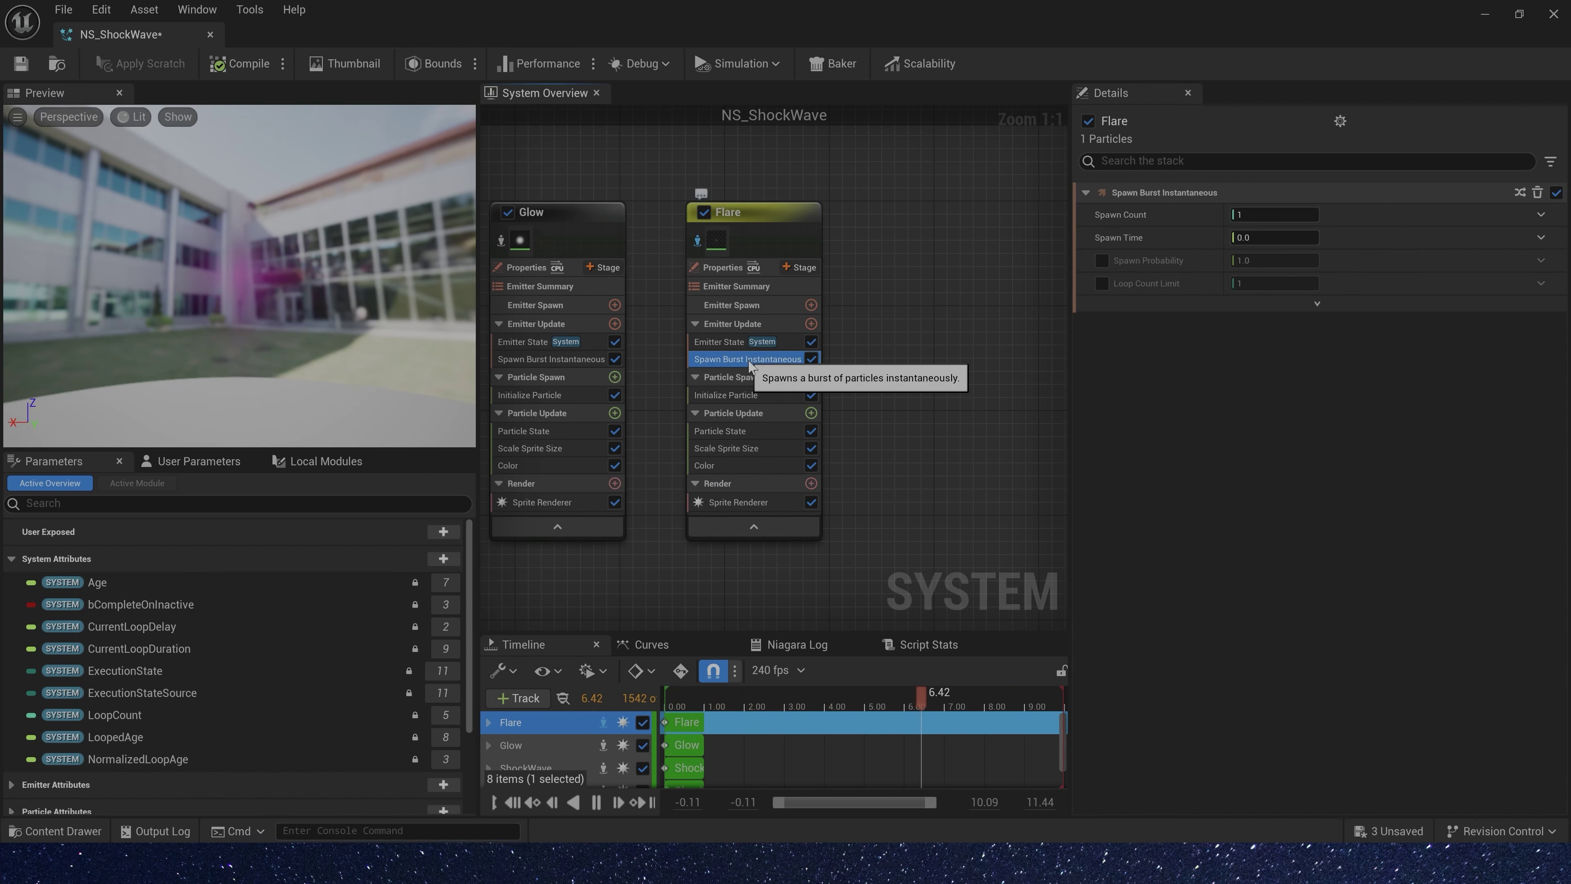
left_click(1295, 214)
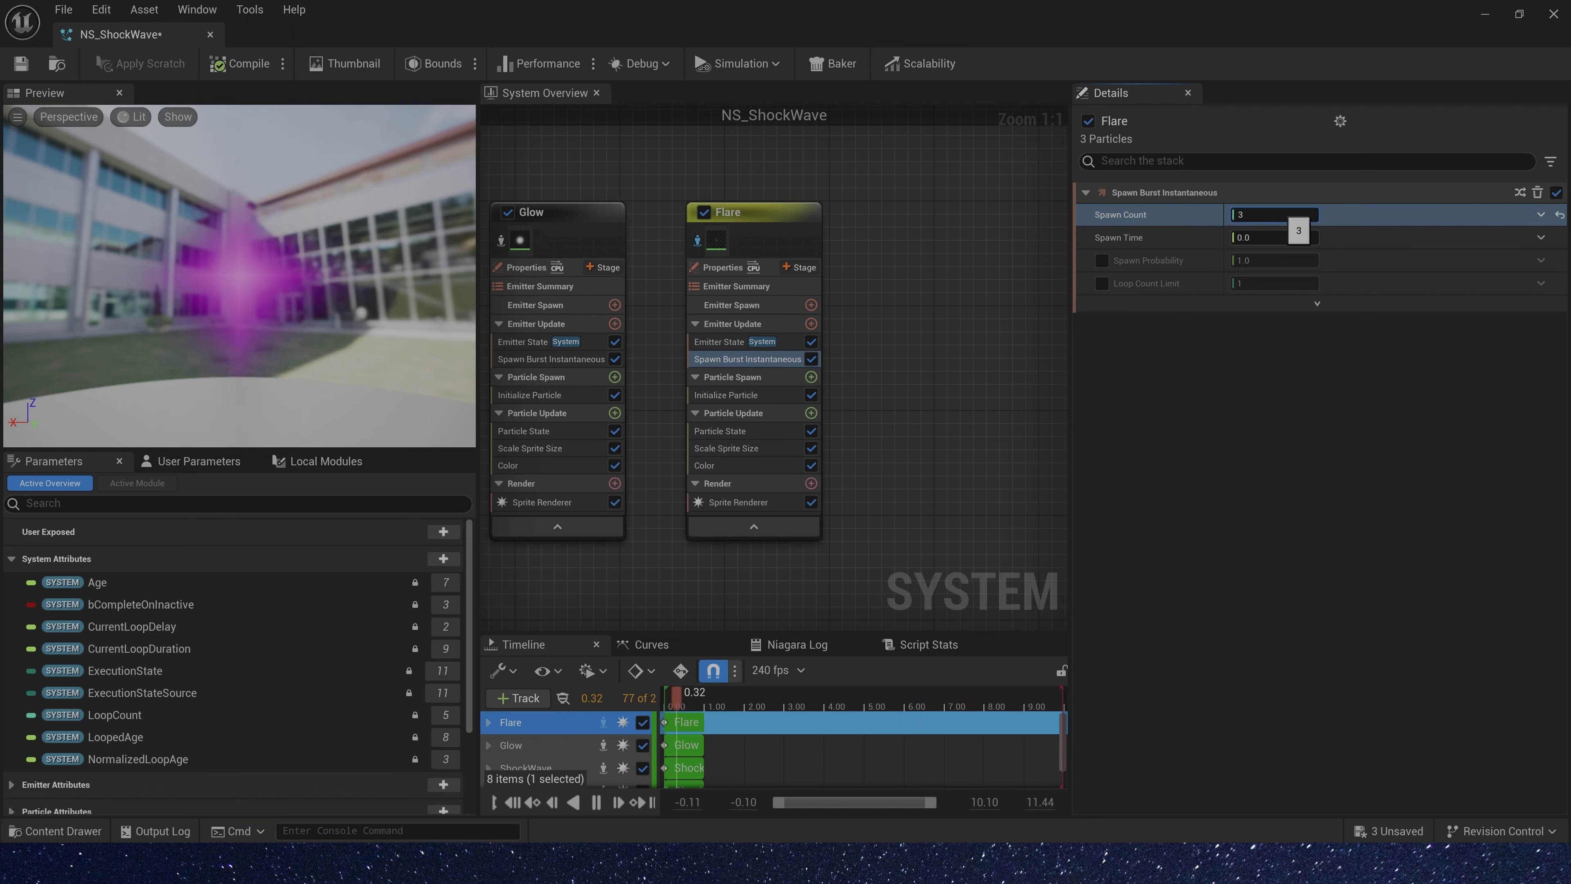
type("3")
key("Tab")
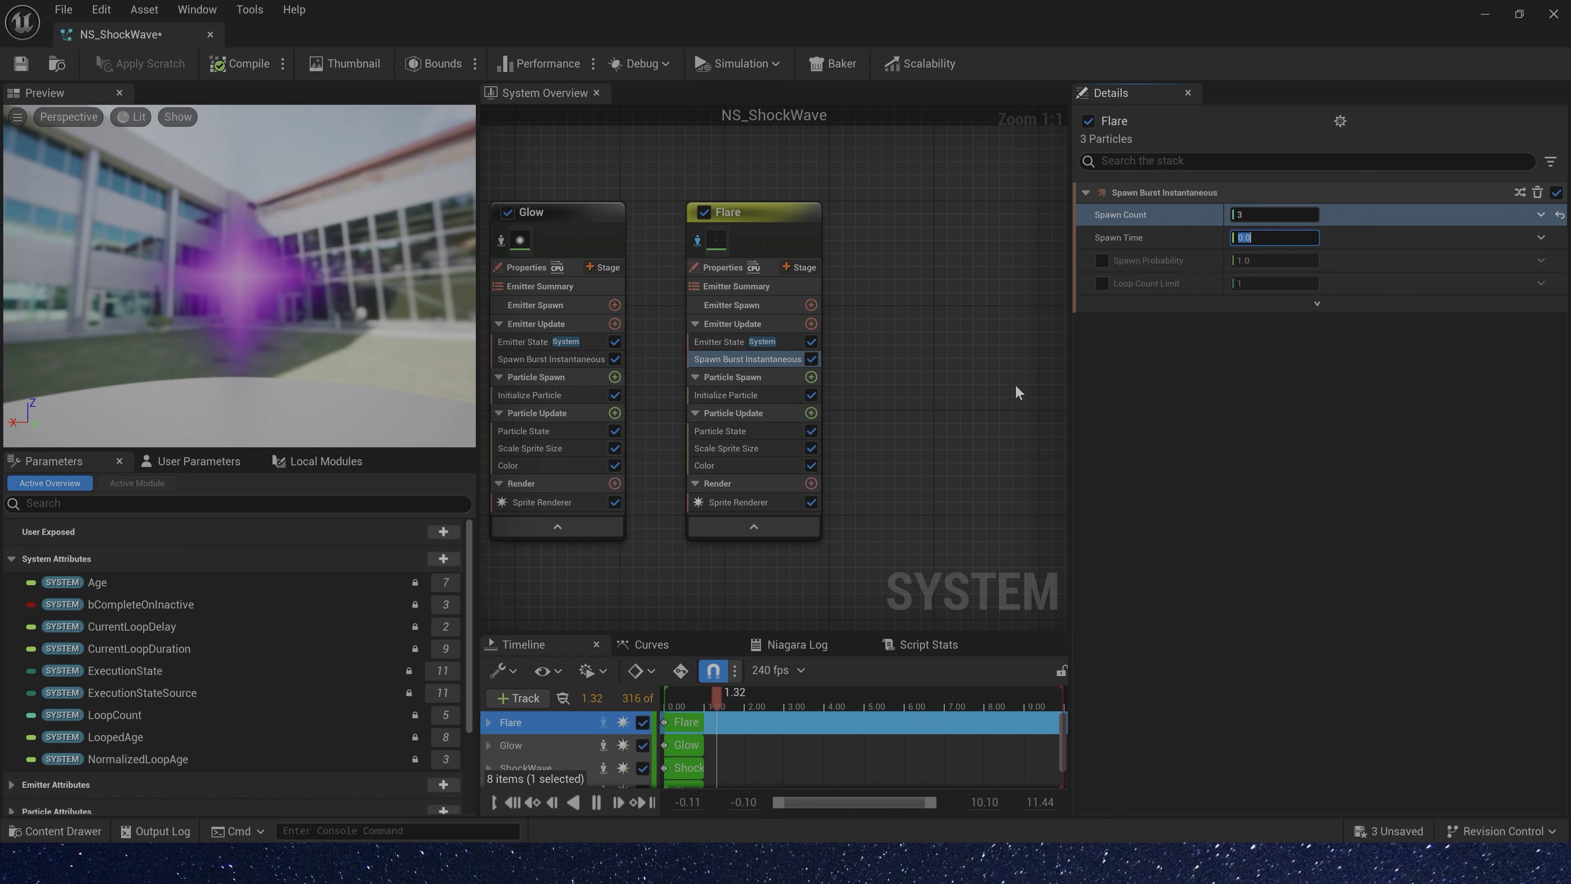
Rotate Flare sprites by Direct Normalized Angle from Return Normalized Exec Index, Include unchecked
left_click(756, 395)
left_click(1282, 486)
left_click(1323, 564)
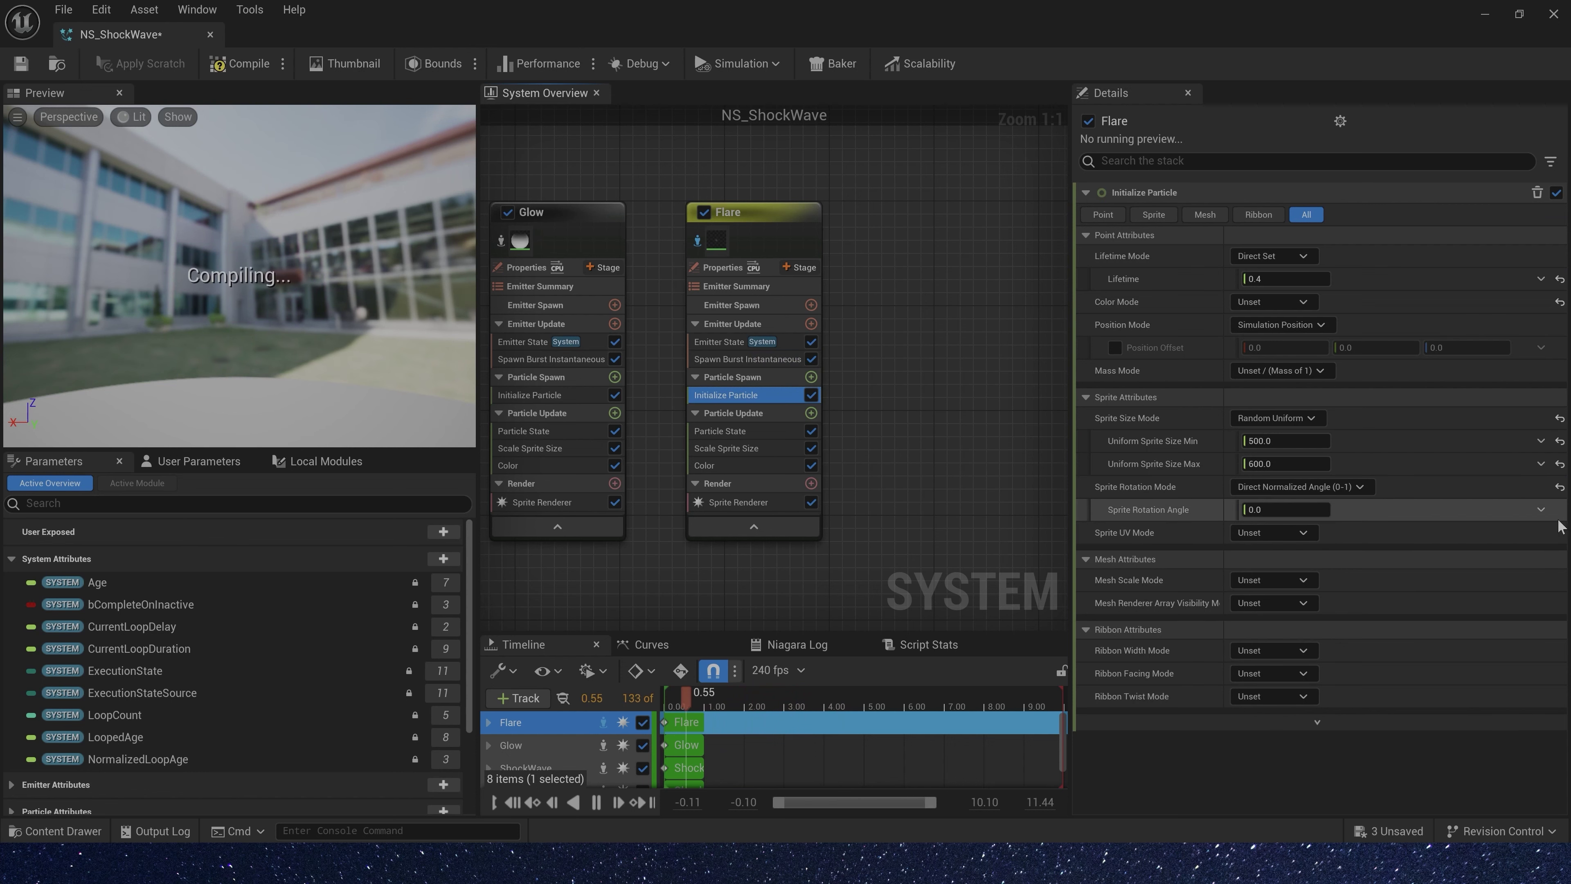
left_click(1540, 510)
left_click(1324, 280)
left_click(1260, 556)
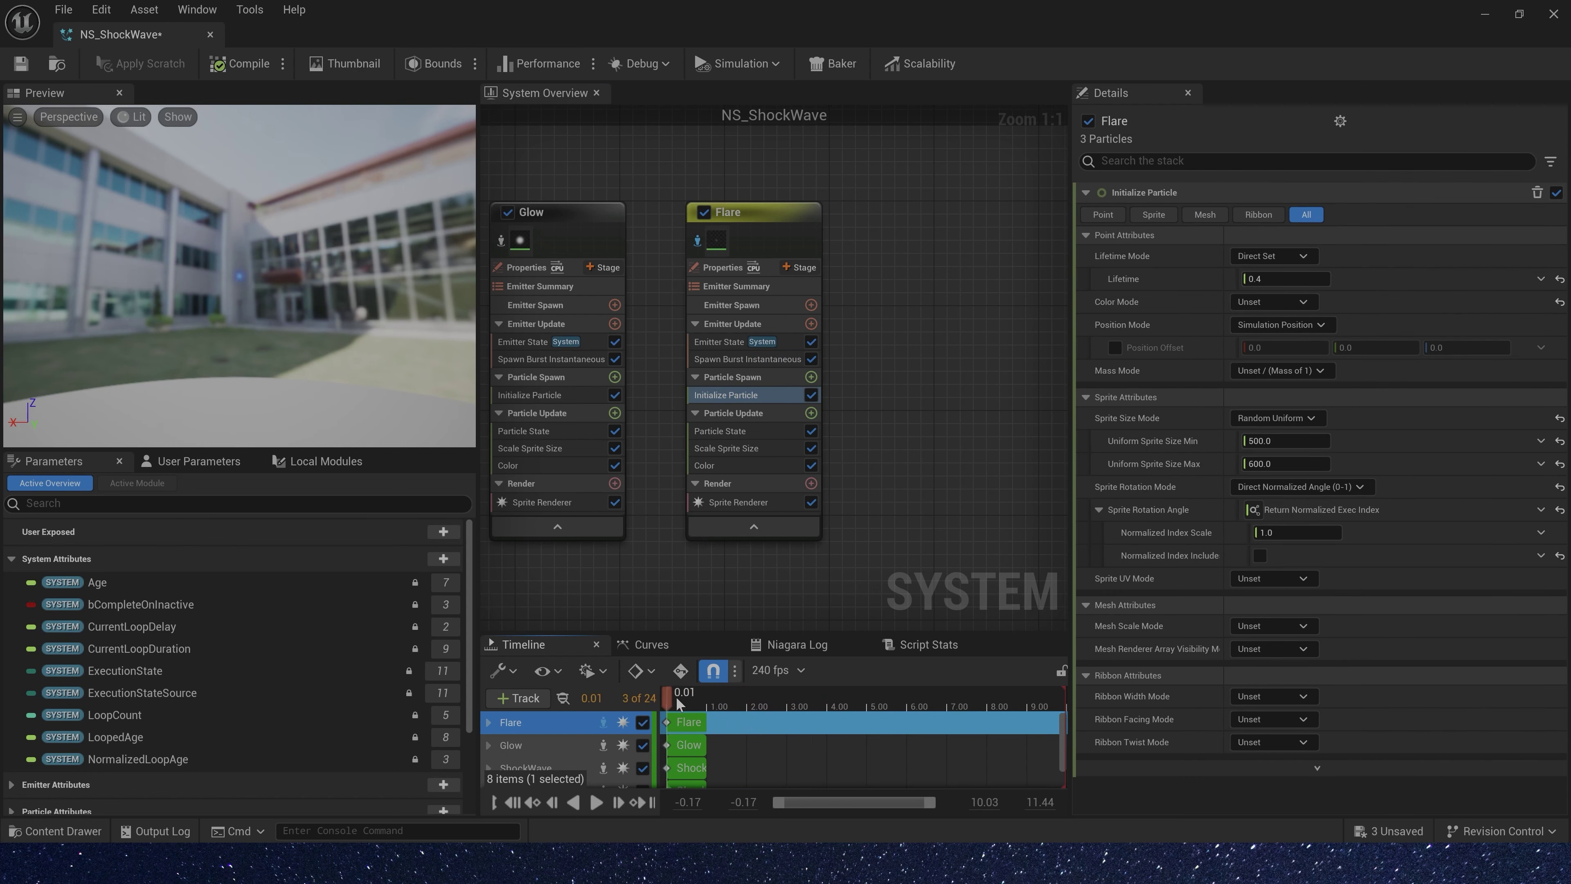
left_click_drag(676, 703, 734, 709)
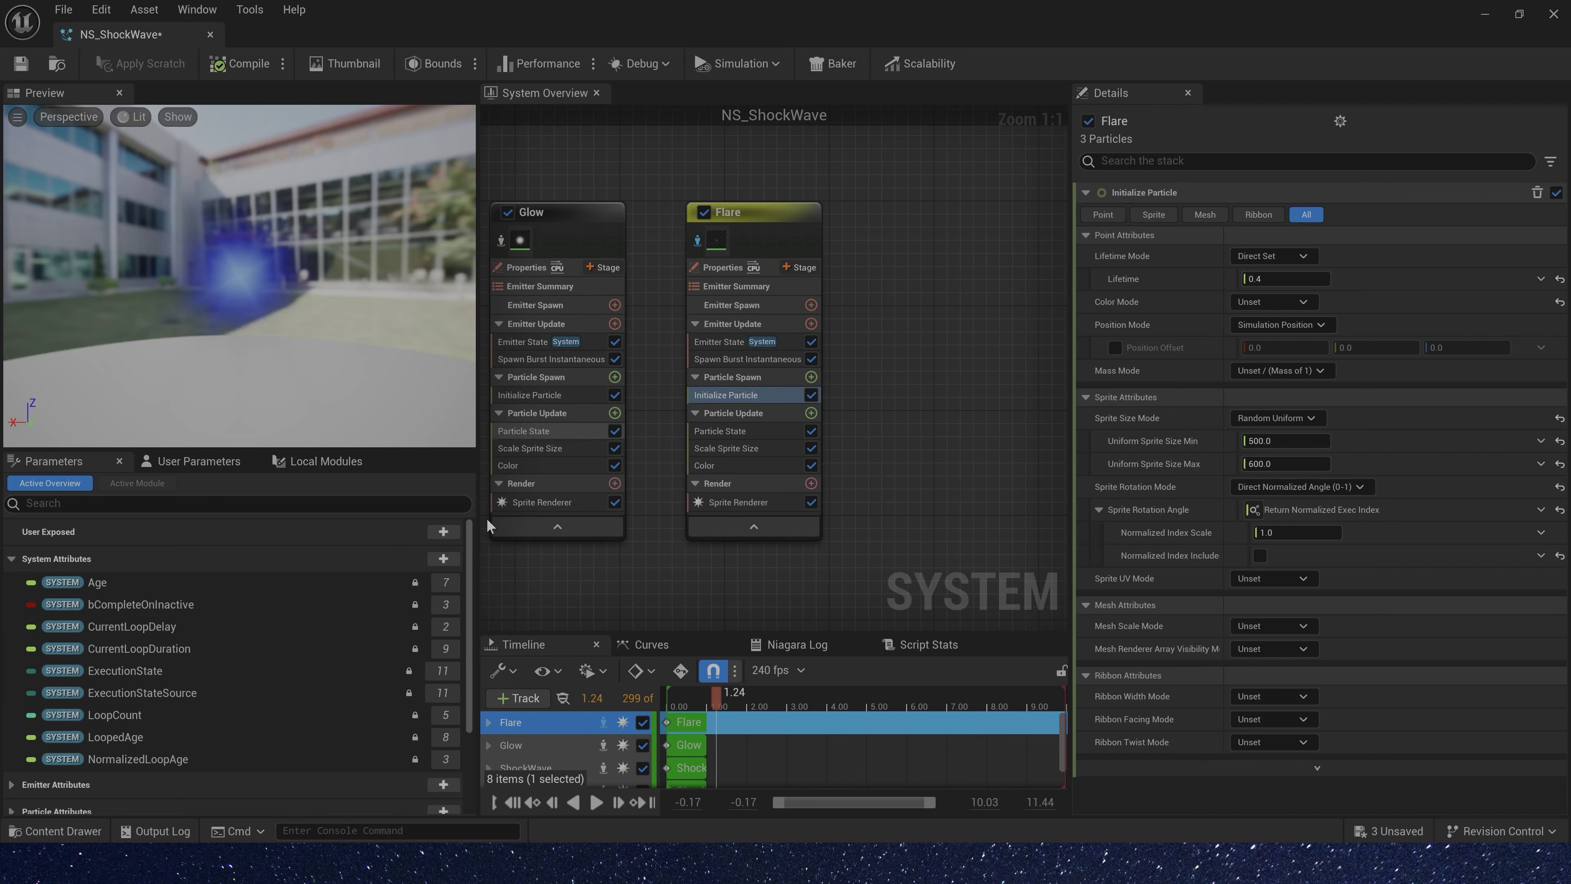
Rearrange the Niagara window and review Flare's sprite size and colour settings
left_click_drag(765, 14, 666, 607)
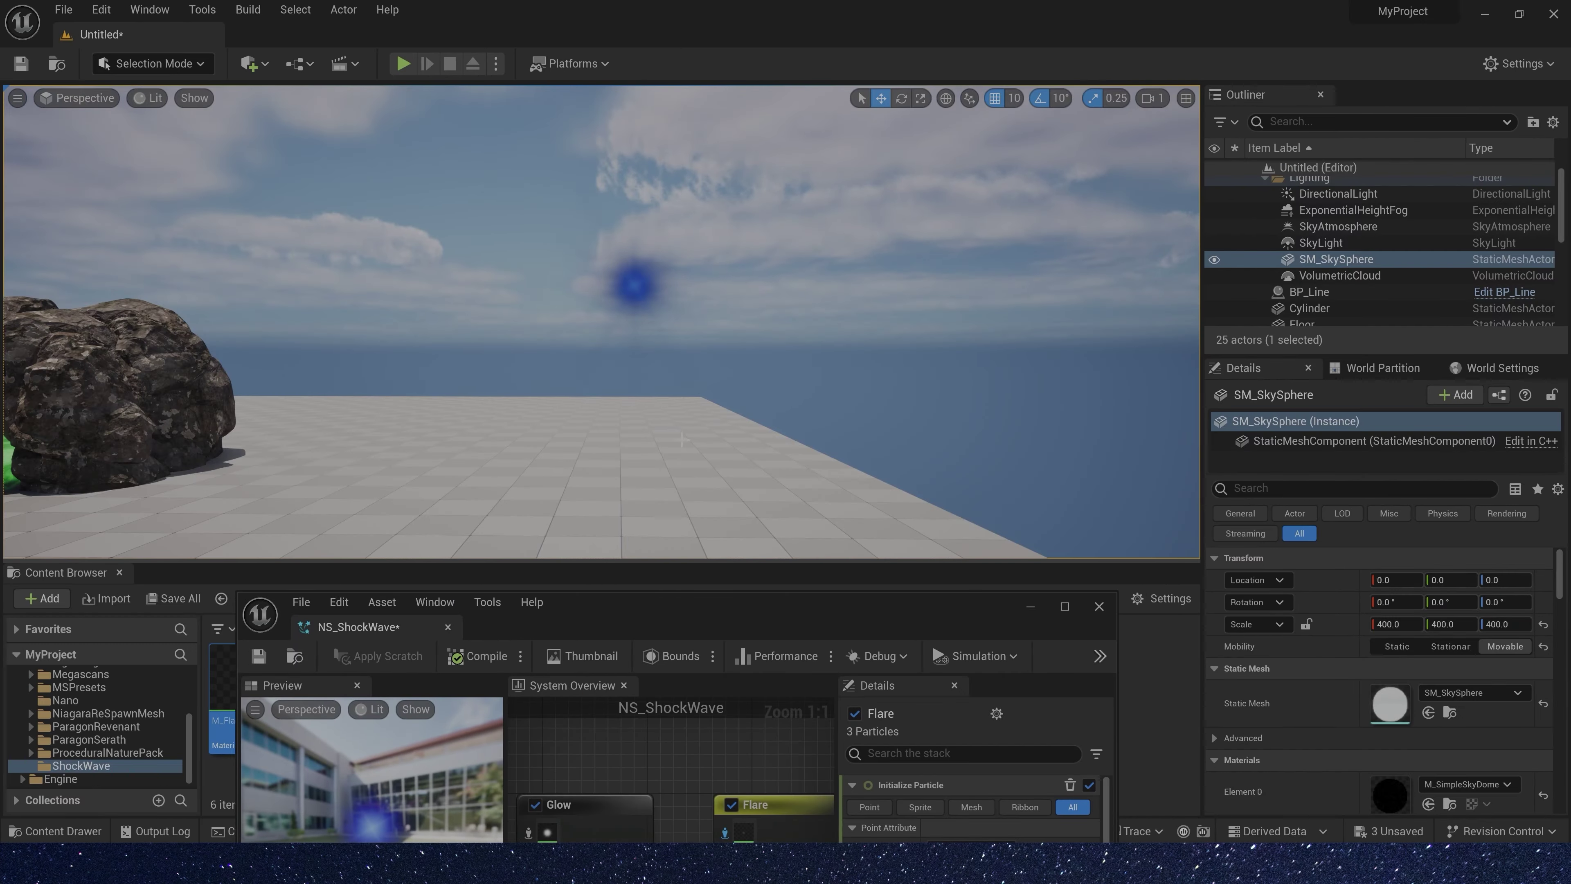
left_click_drag(806, 605, 753, 459)
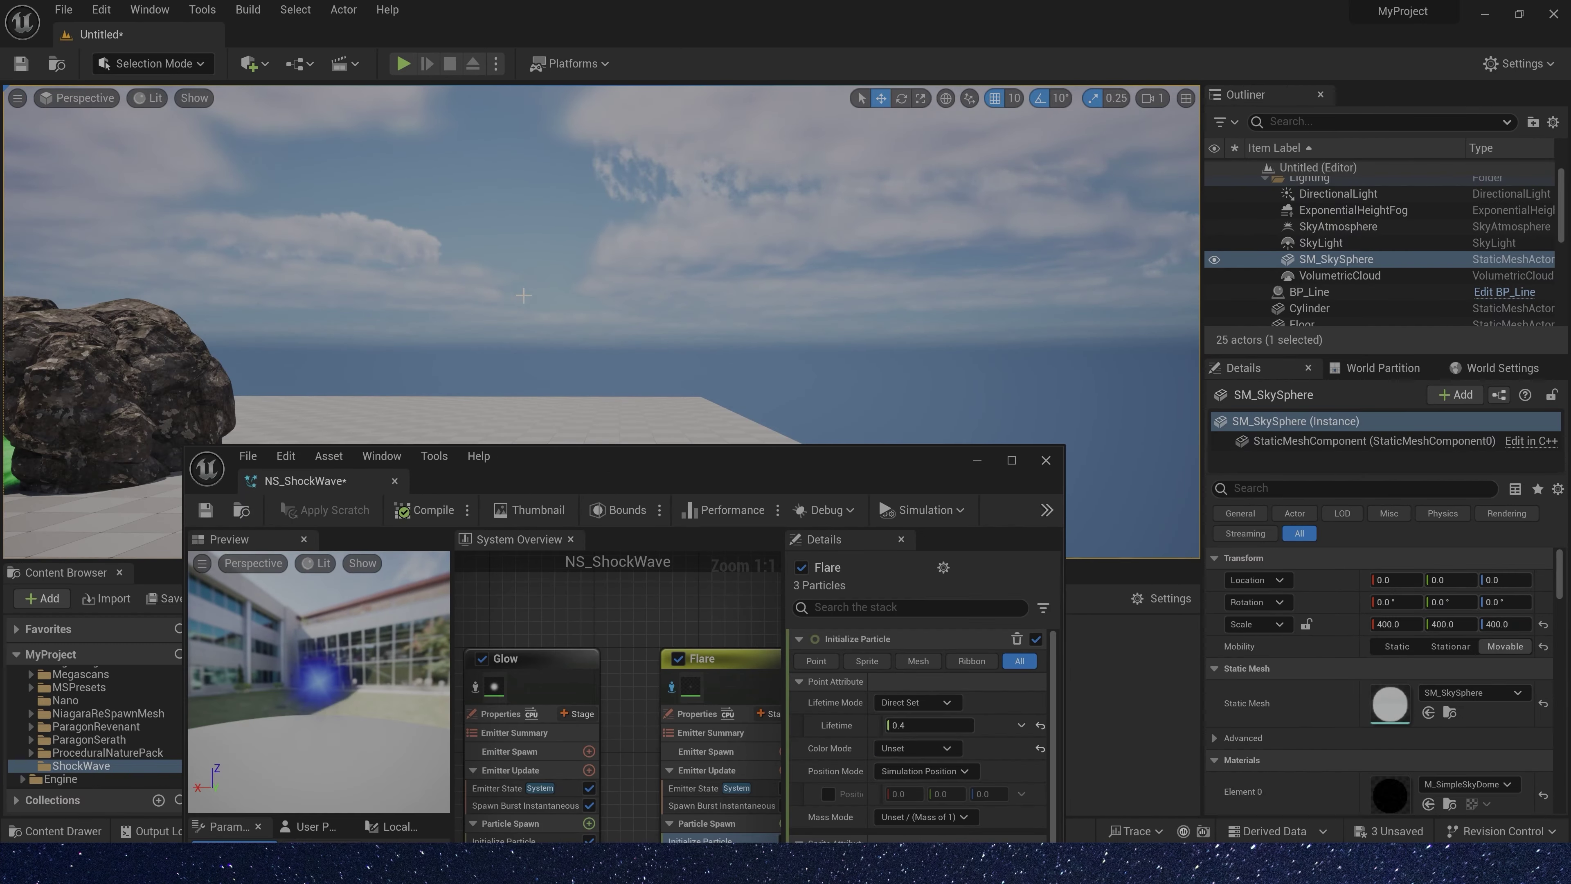
double_click(773, 457)
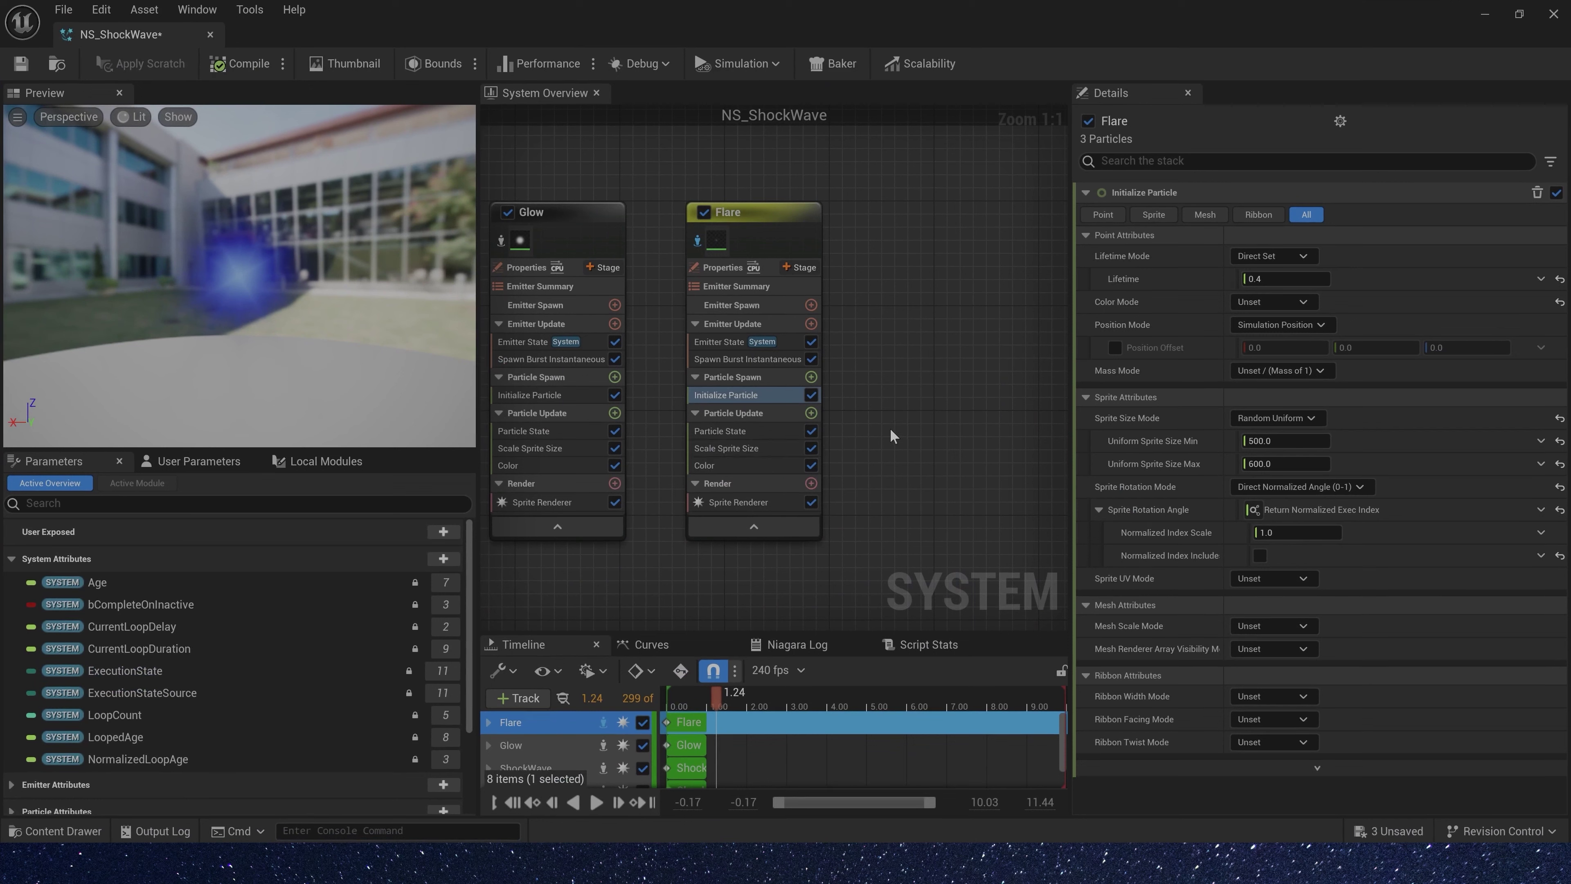
left_click(694, 449)
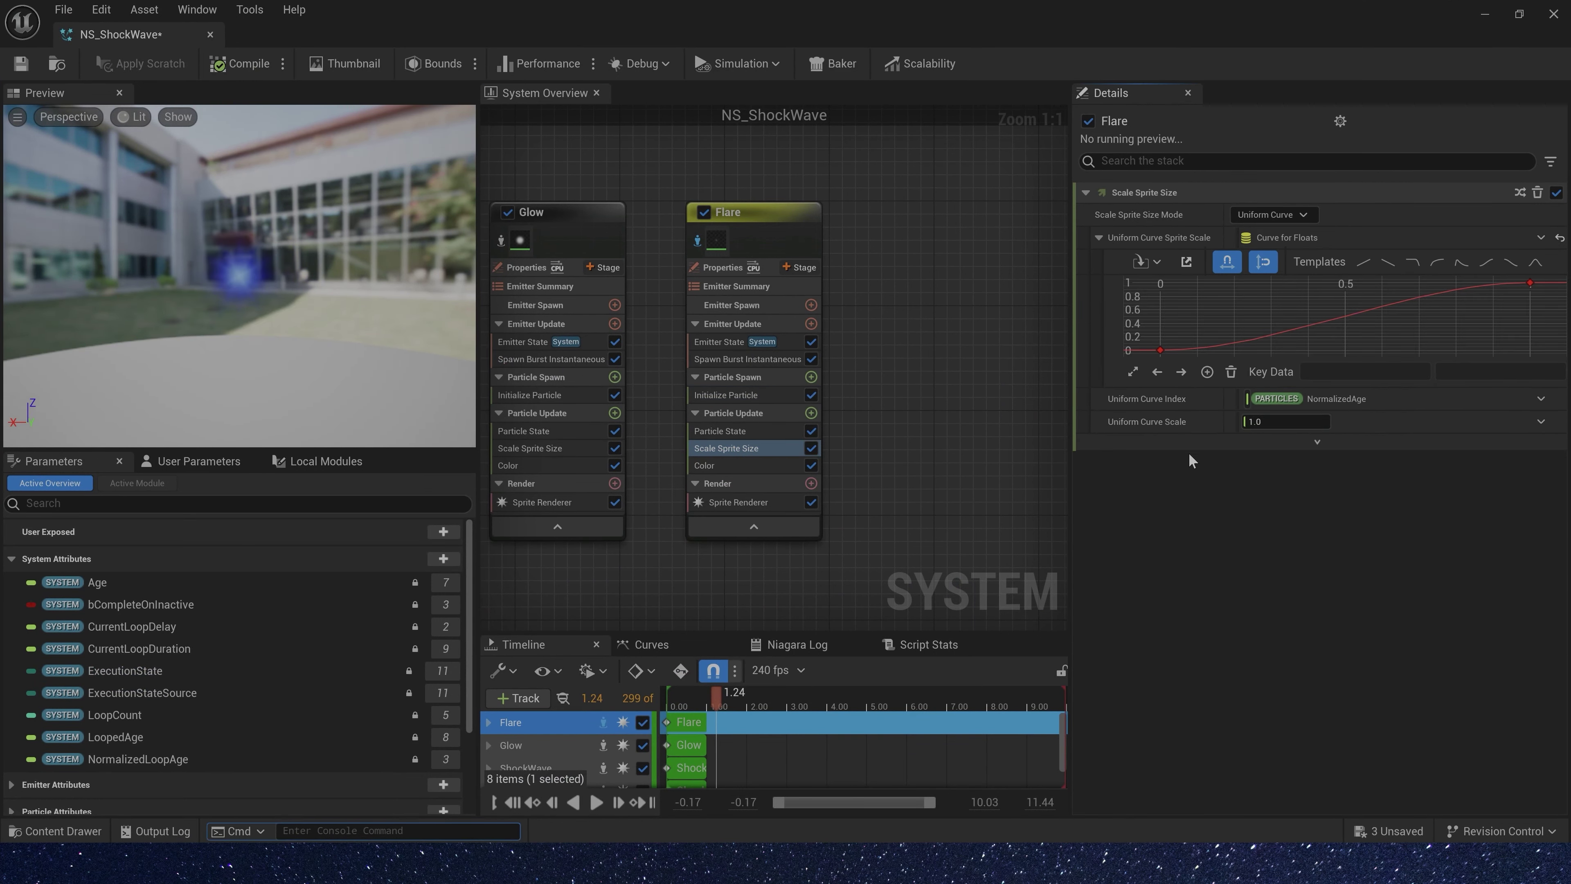
left_click(714, 466)
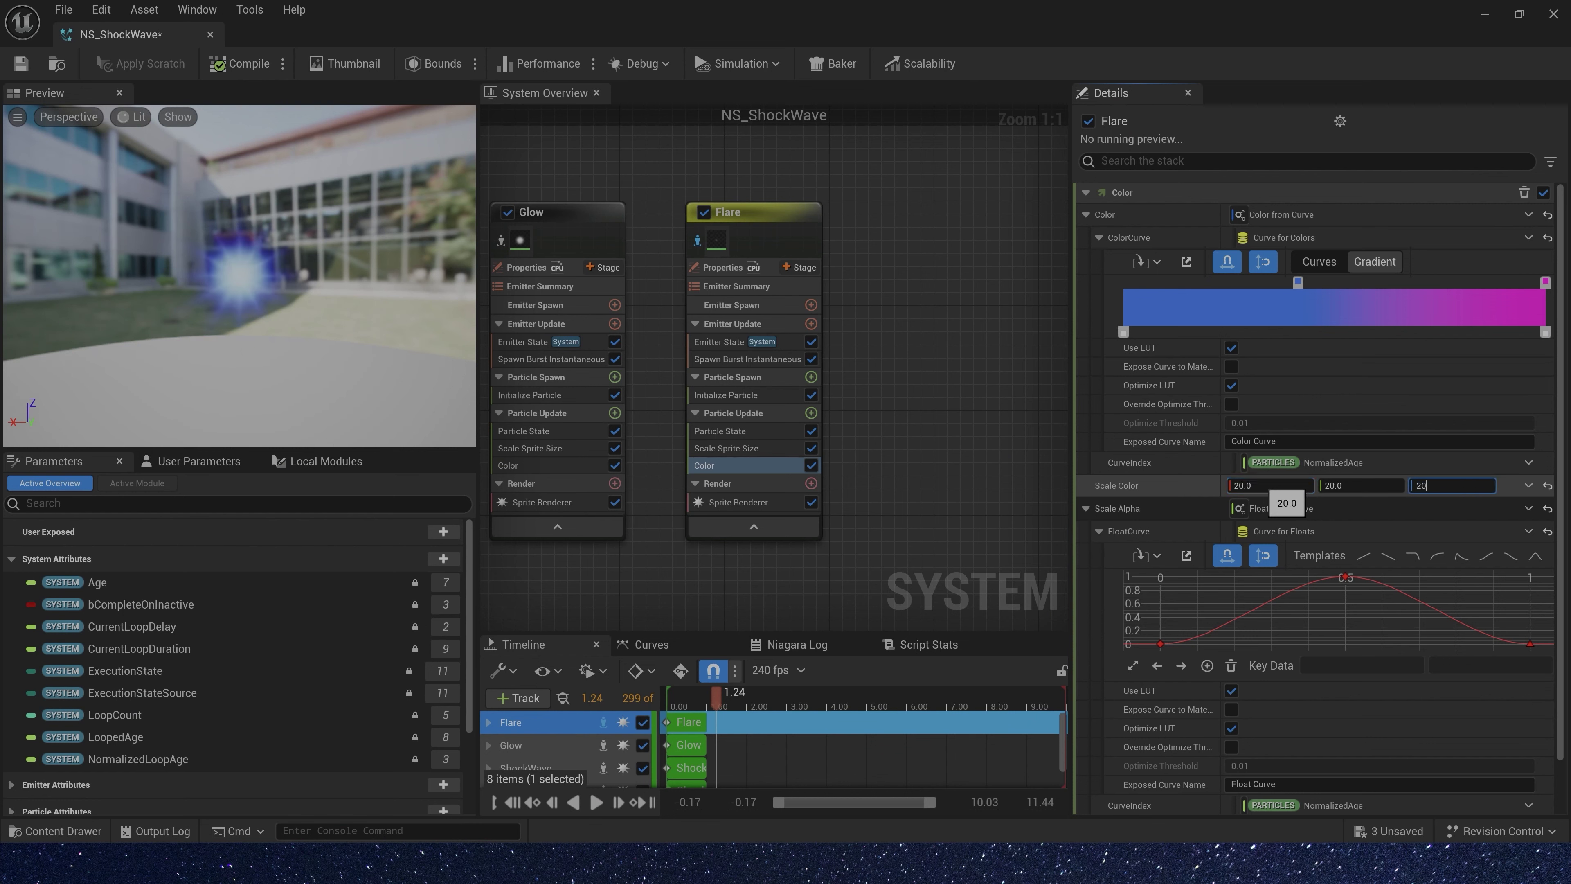
Make Flare's particle lifetime Random, from 0.1 to 0.2 seconds
left_click(730, 395)
left_click(1282, 256)
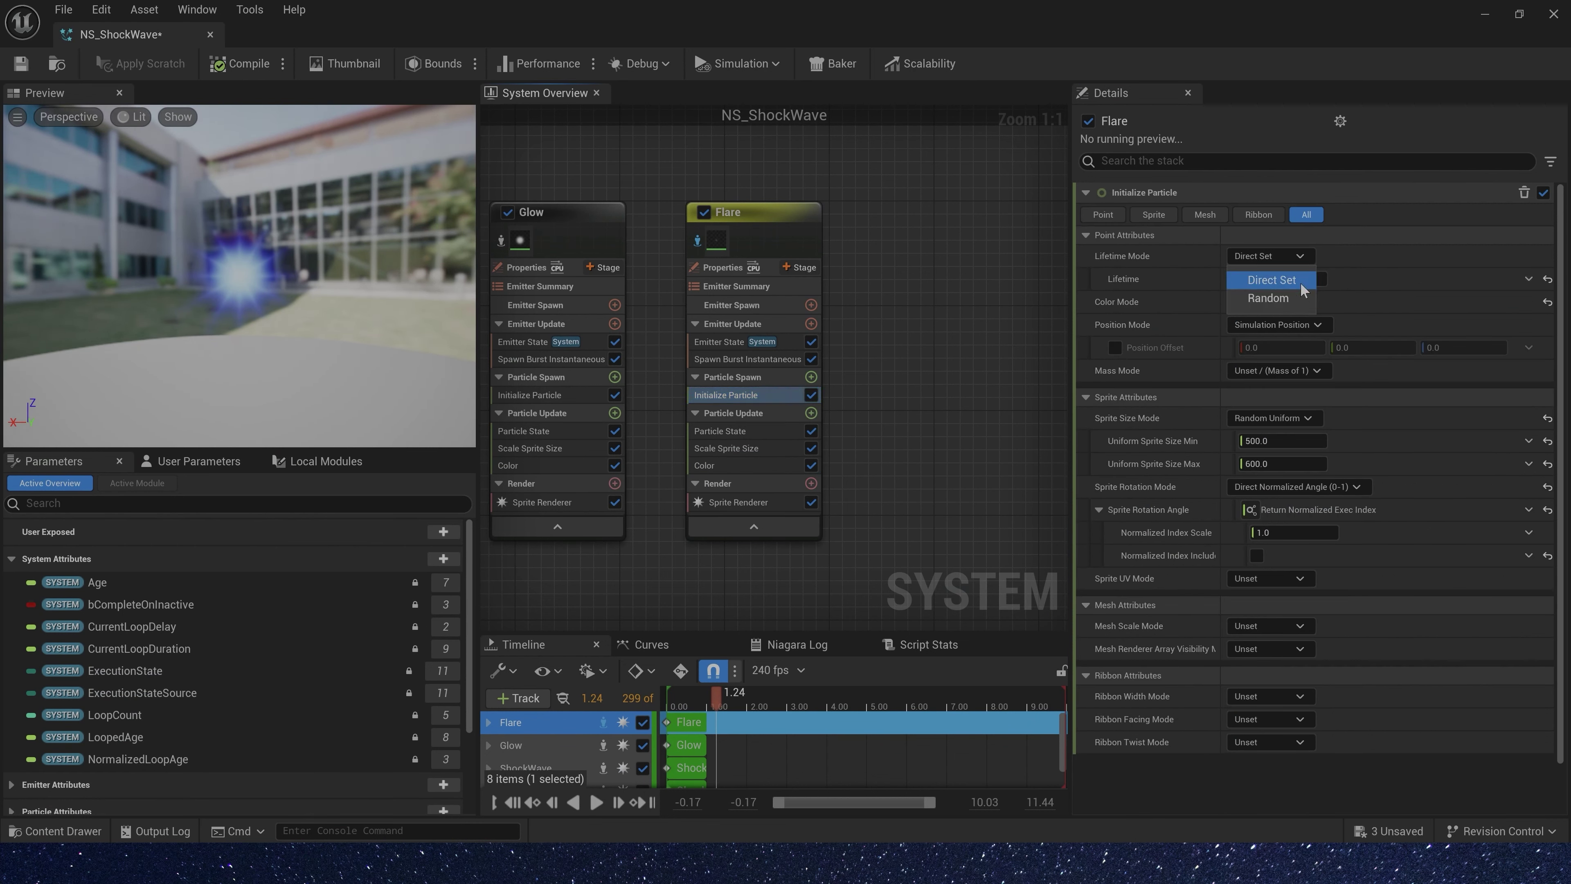
left_click(1287, 297)
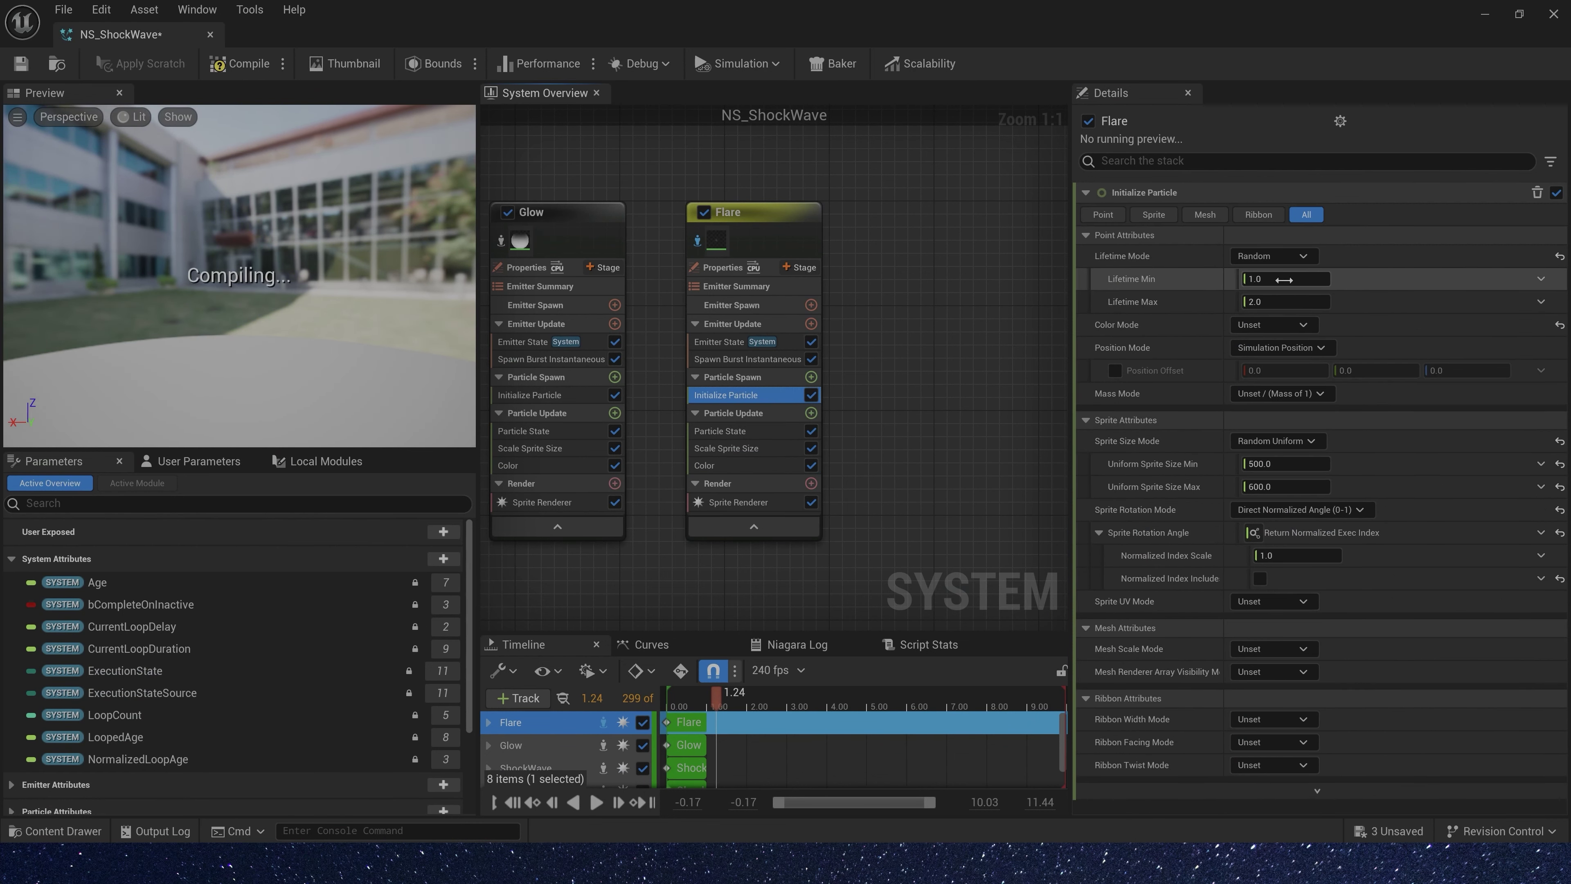
left_click(1281, 279)
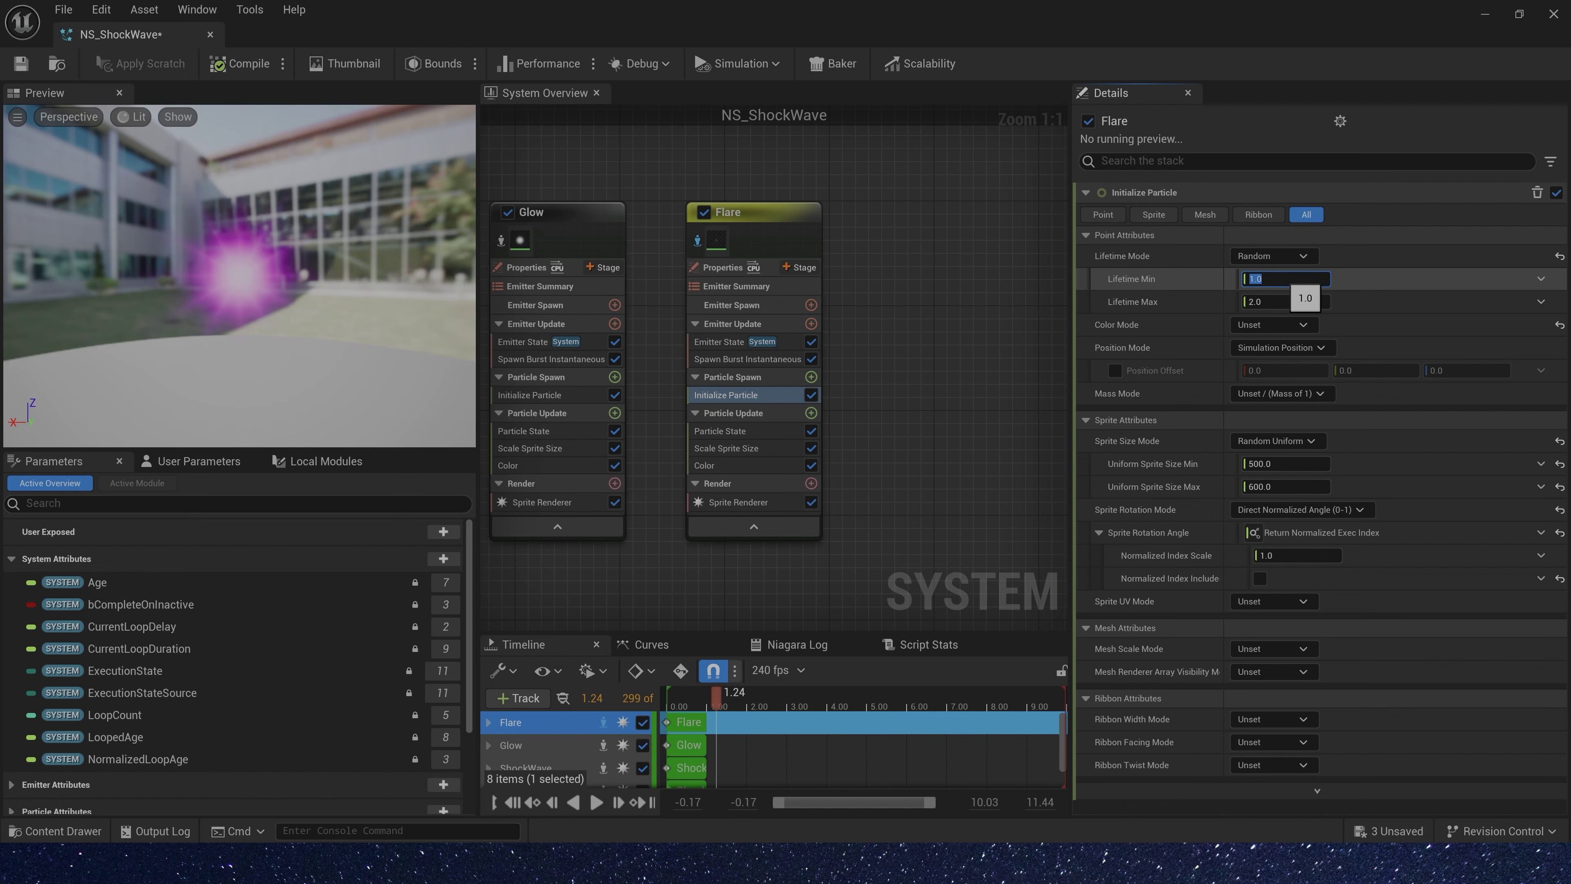
type("0.1")
key("Tab")
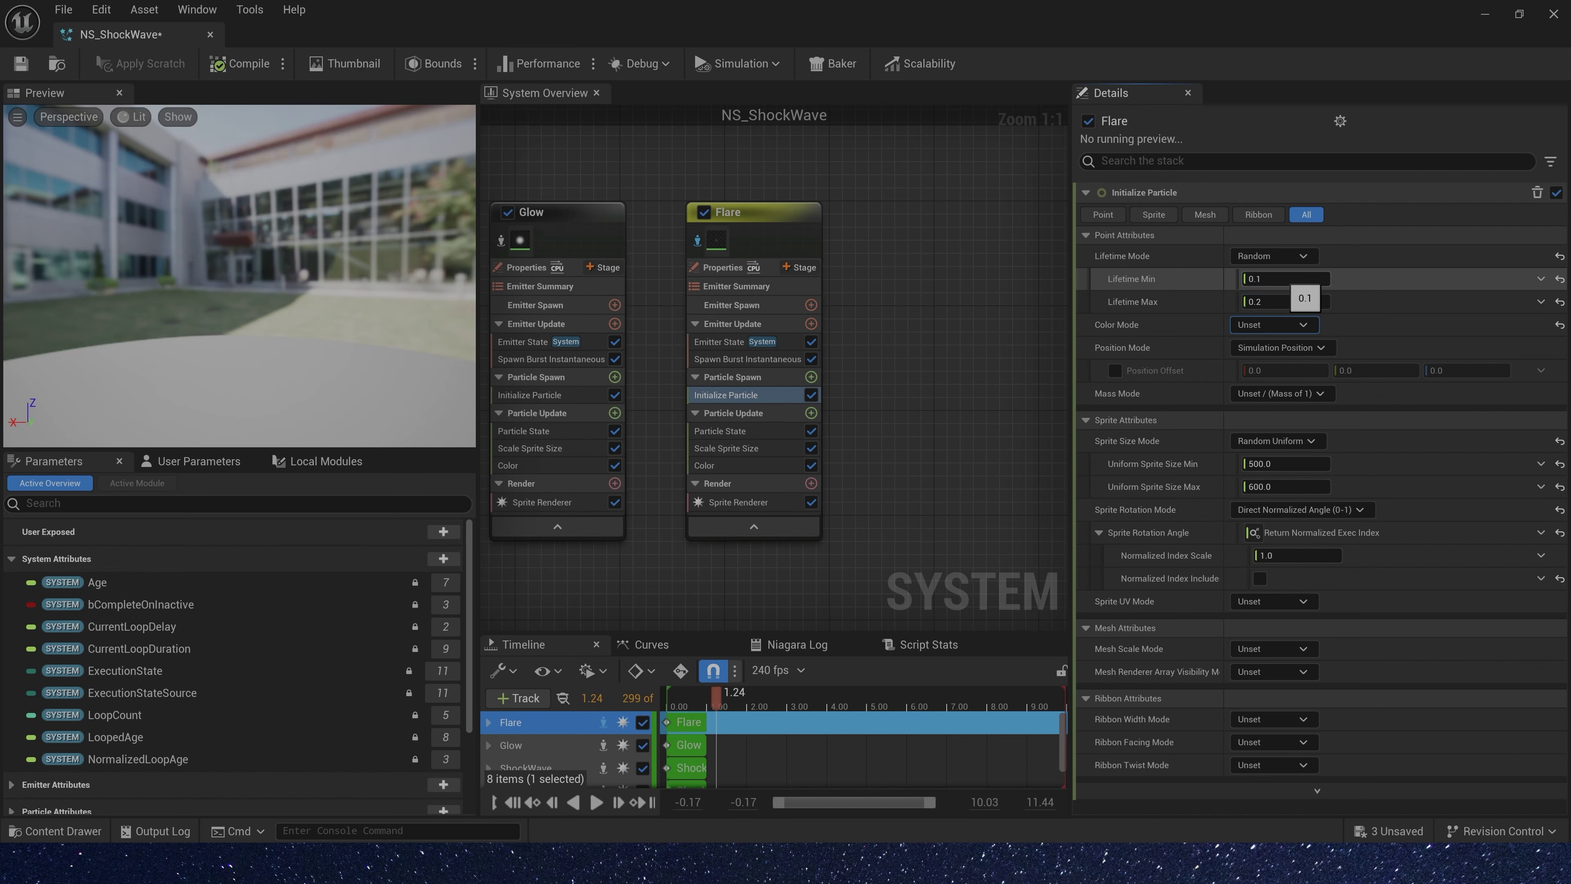
left_click_drag(1045, 27, 786, 537)
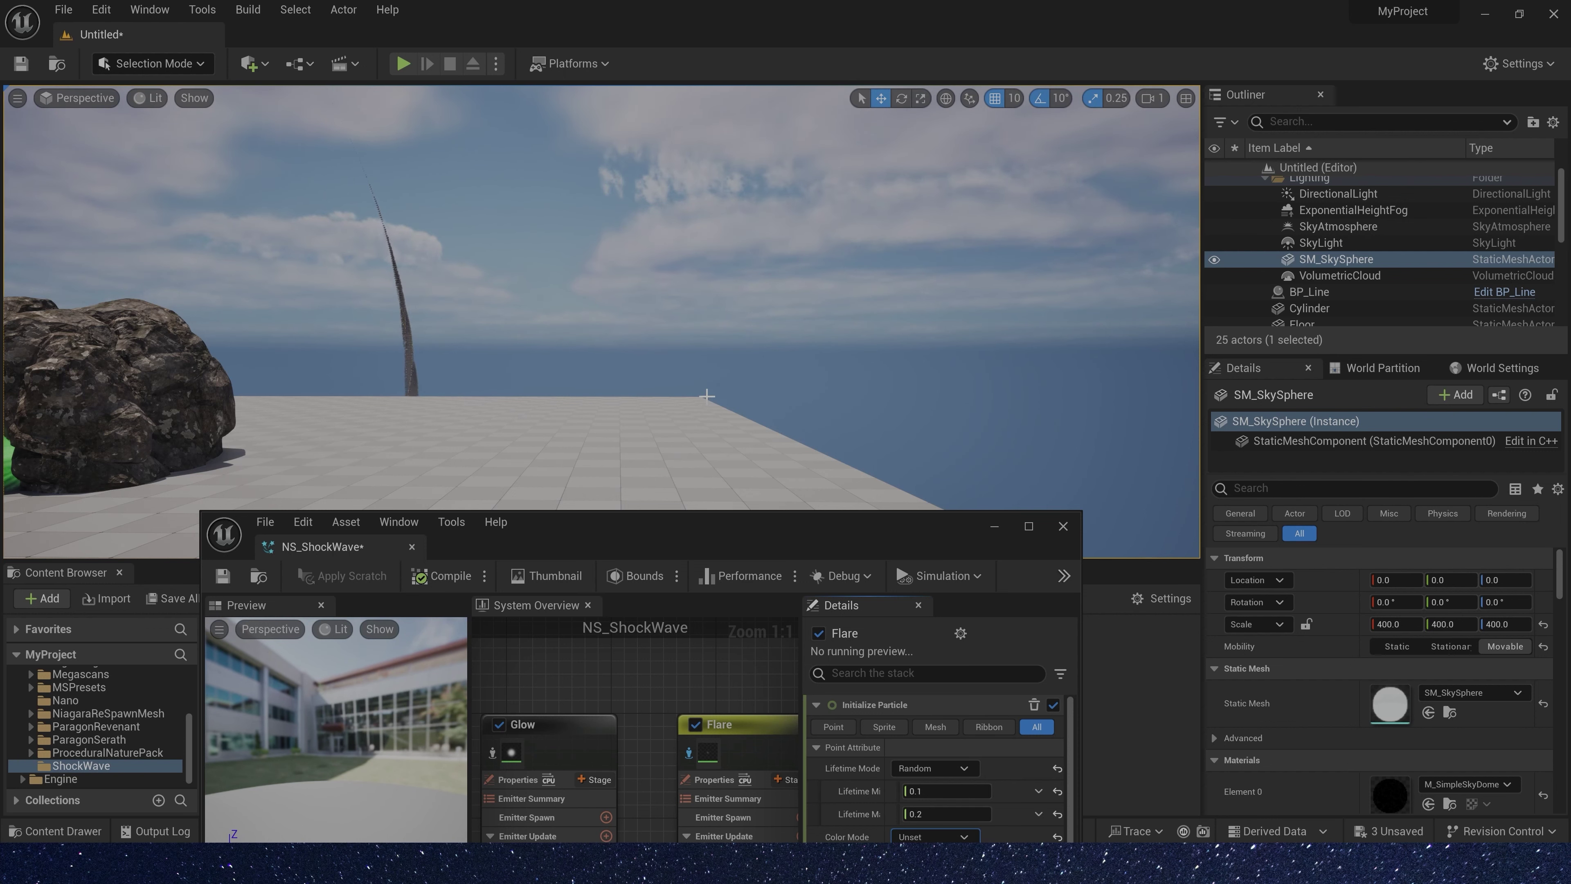
Duplicate the Flare emitter as Flare001
double_click(777, 522)
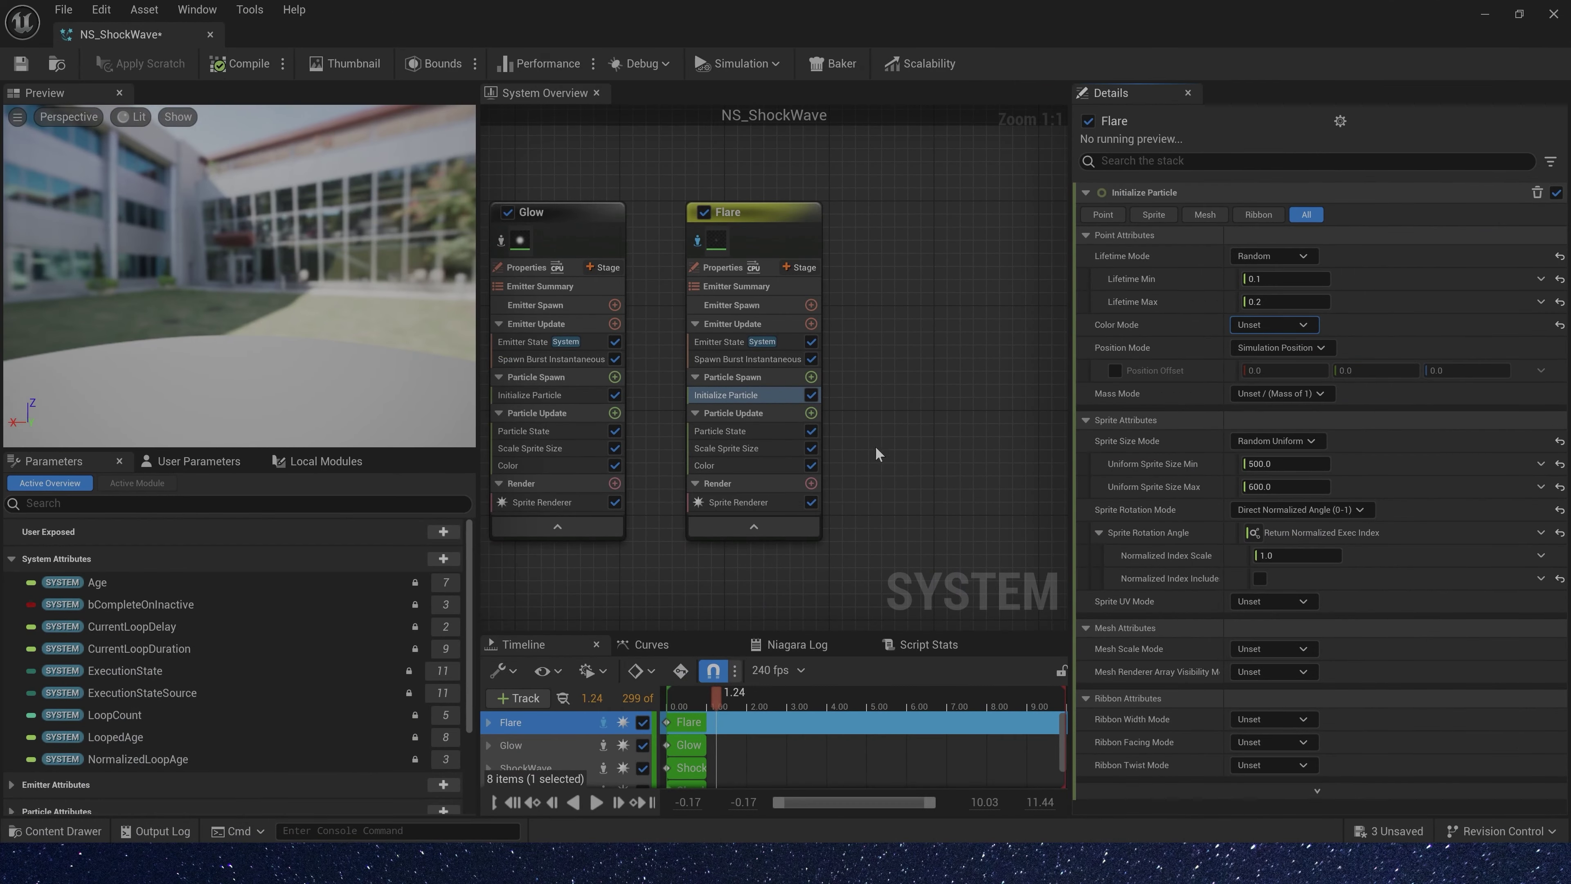
left_click(762, 219)
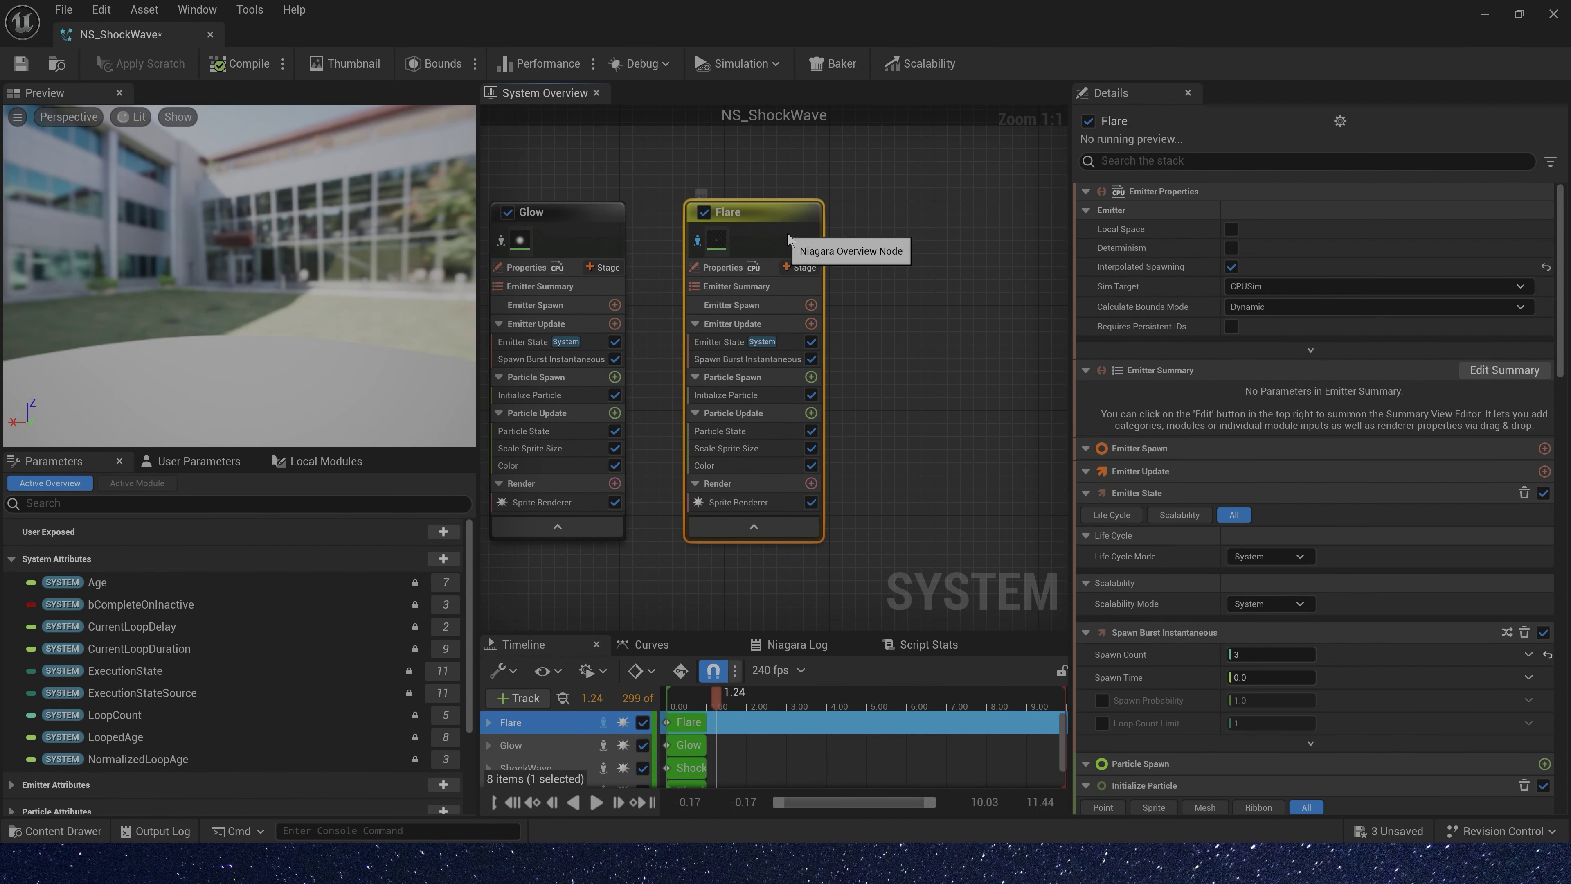
key("ctrl+d")
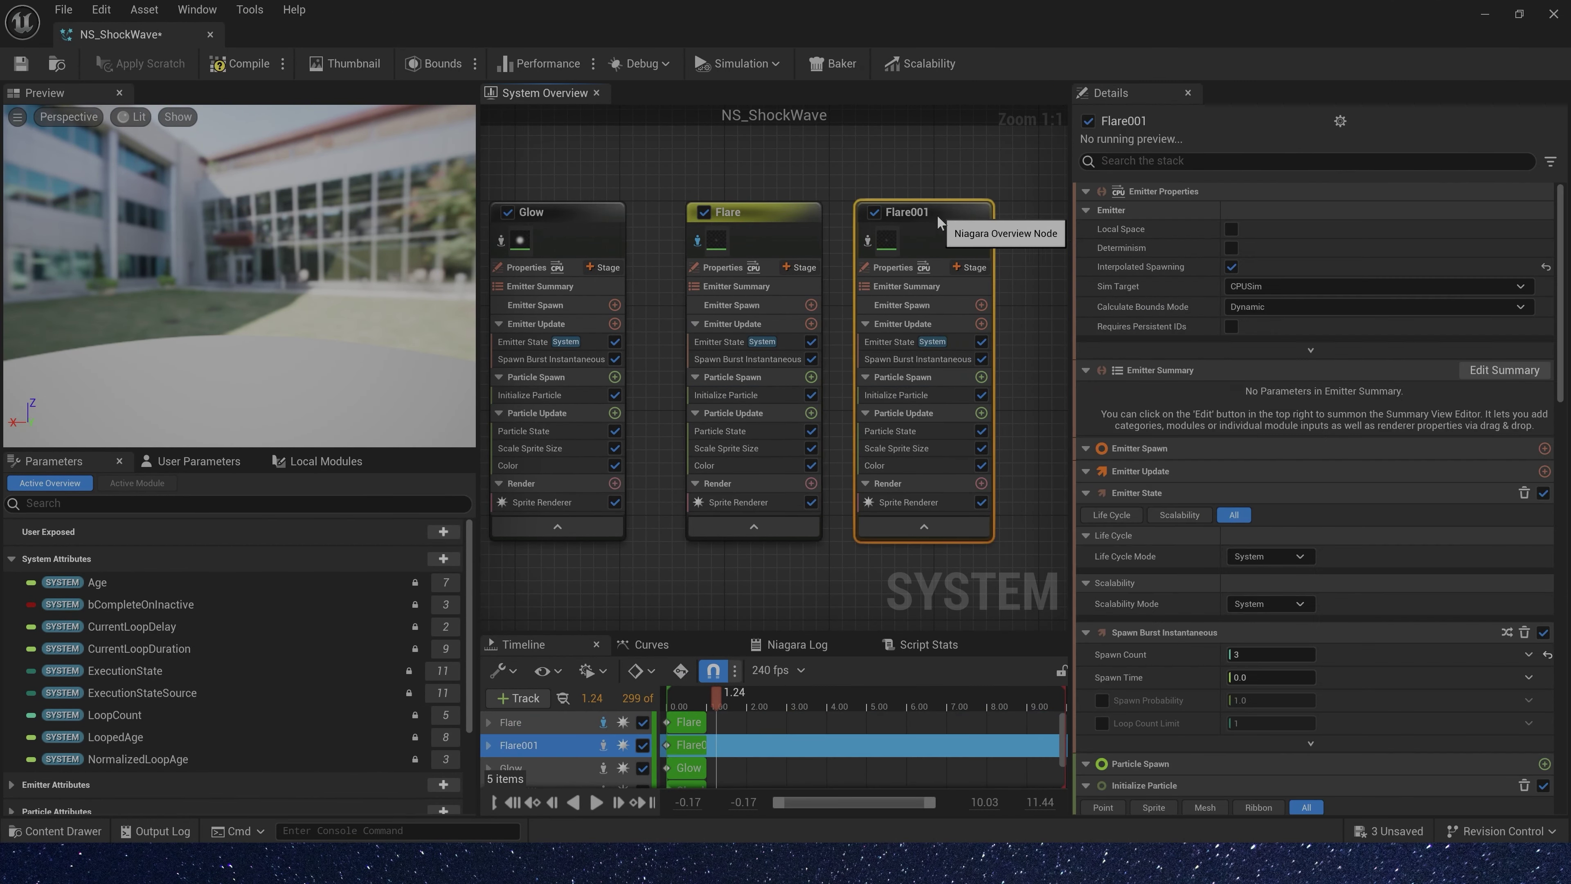
right_click_drag(1009, 439, 768, 444)
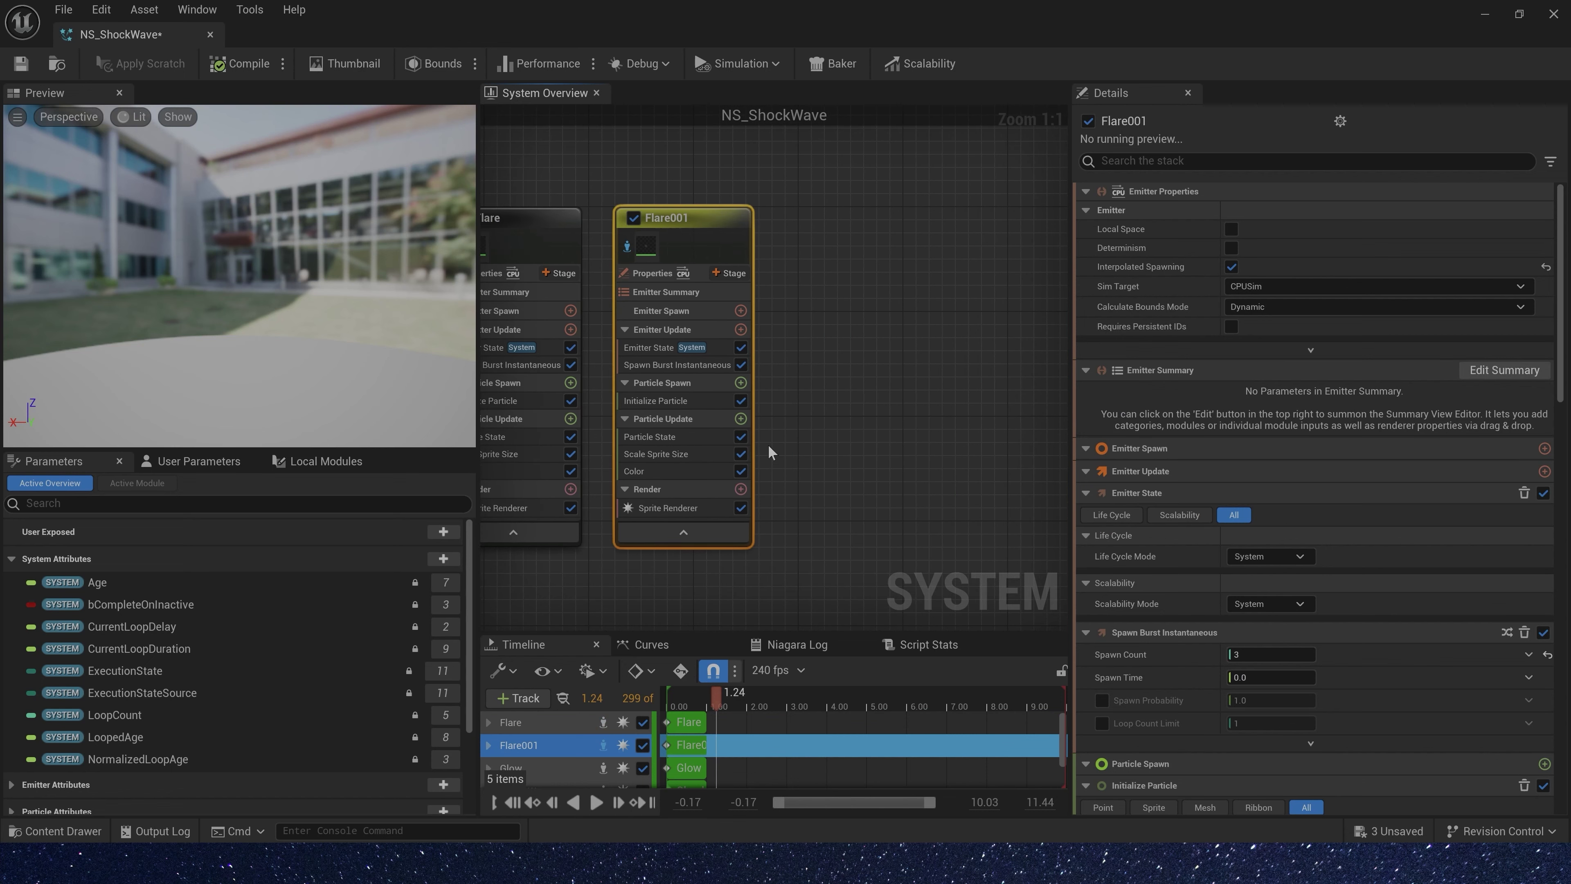
Set Flare001's Scale Sprite Size uniform curve scale to 0.5
left_click(680, 453)
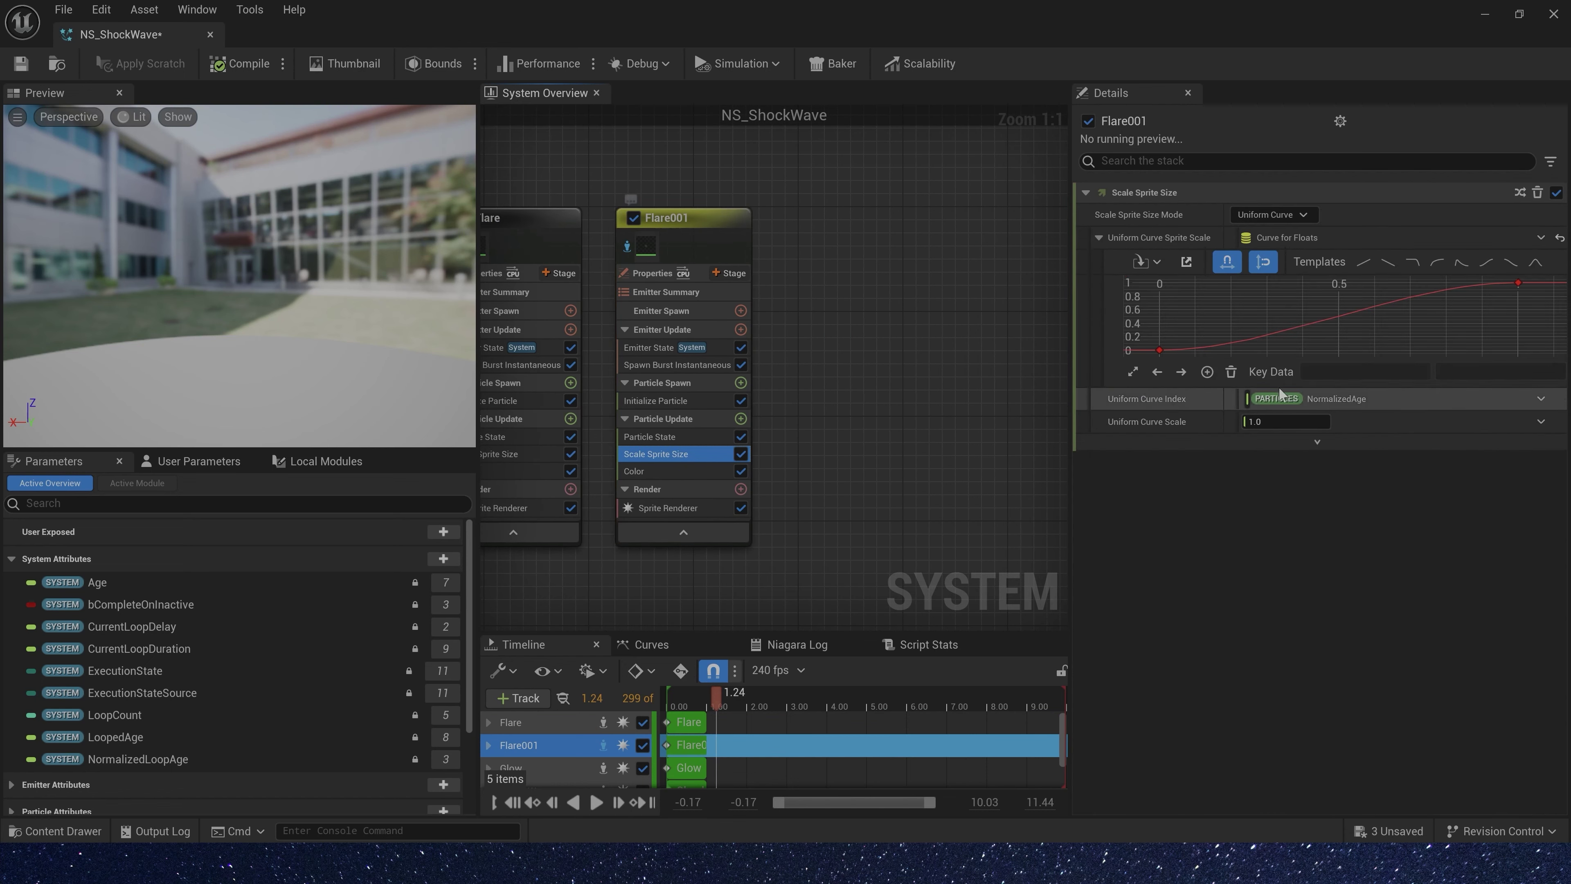
left_click(1271, 423)
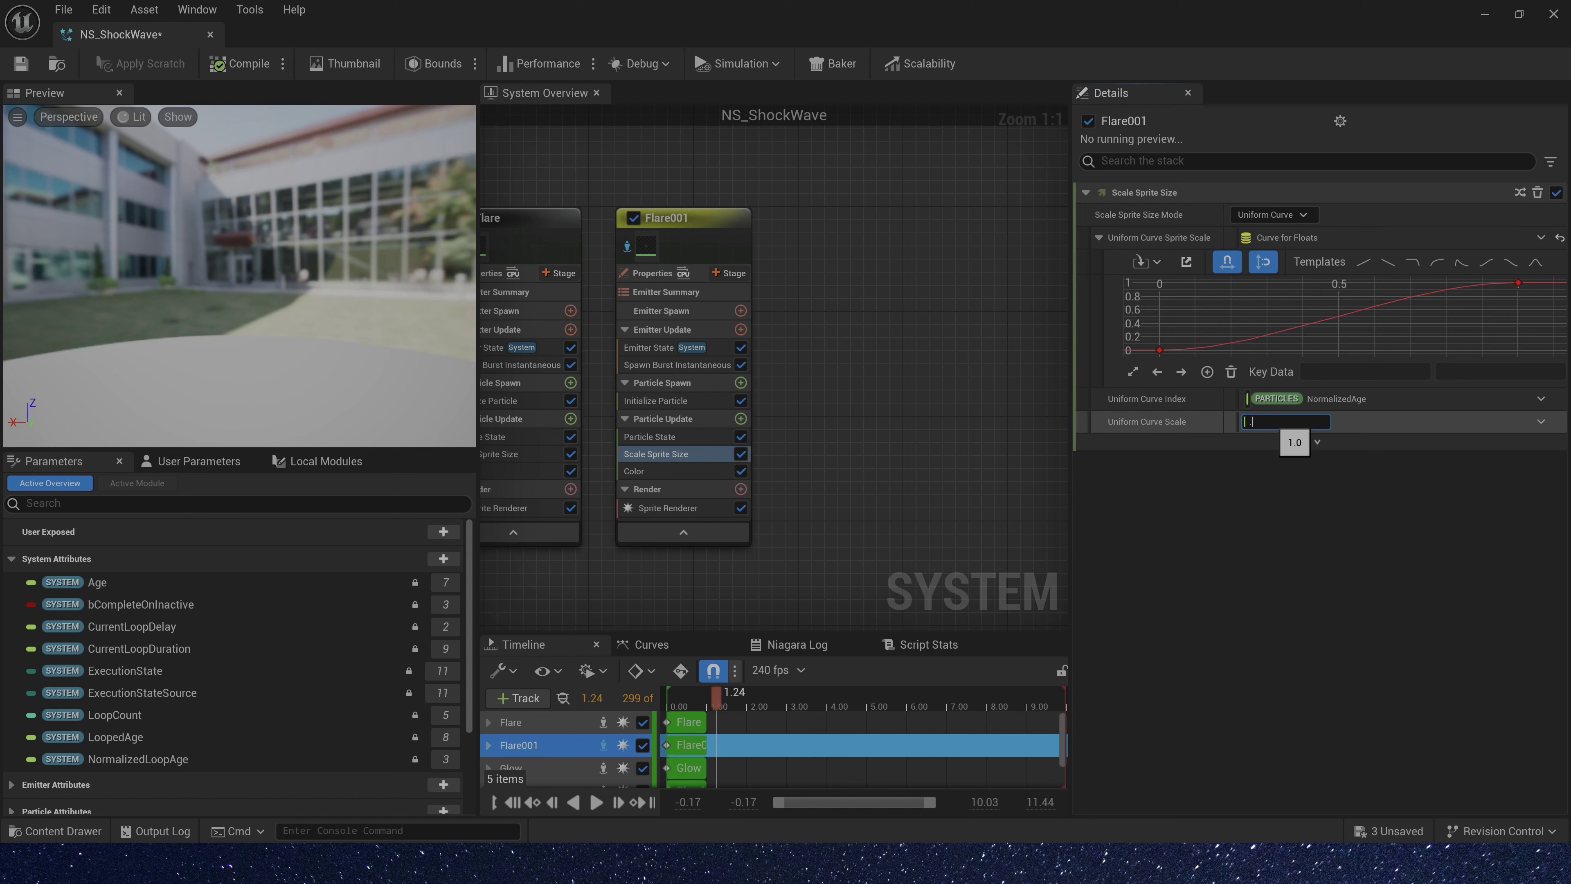
key("Return")
Raise Flare001's Scale Color to 1000 on all channels
left_click(667, 469)
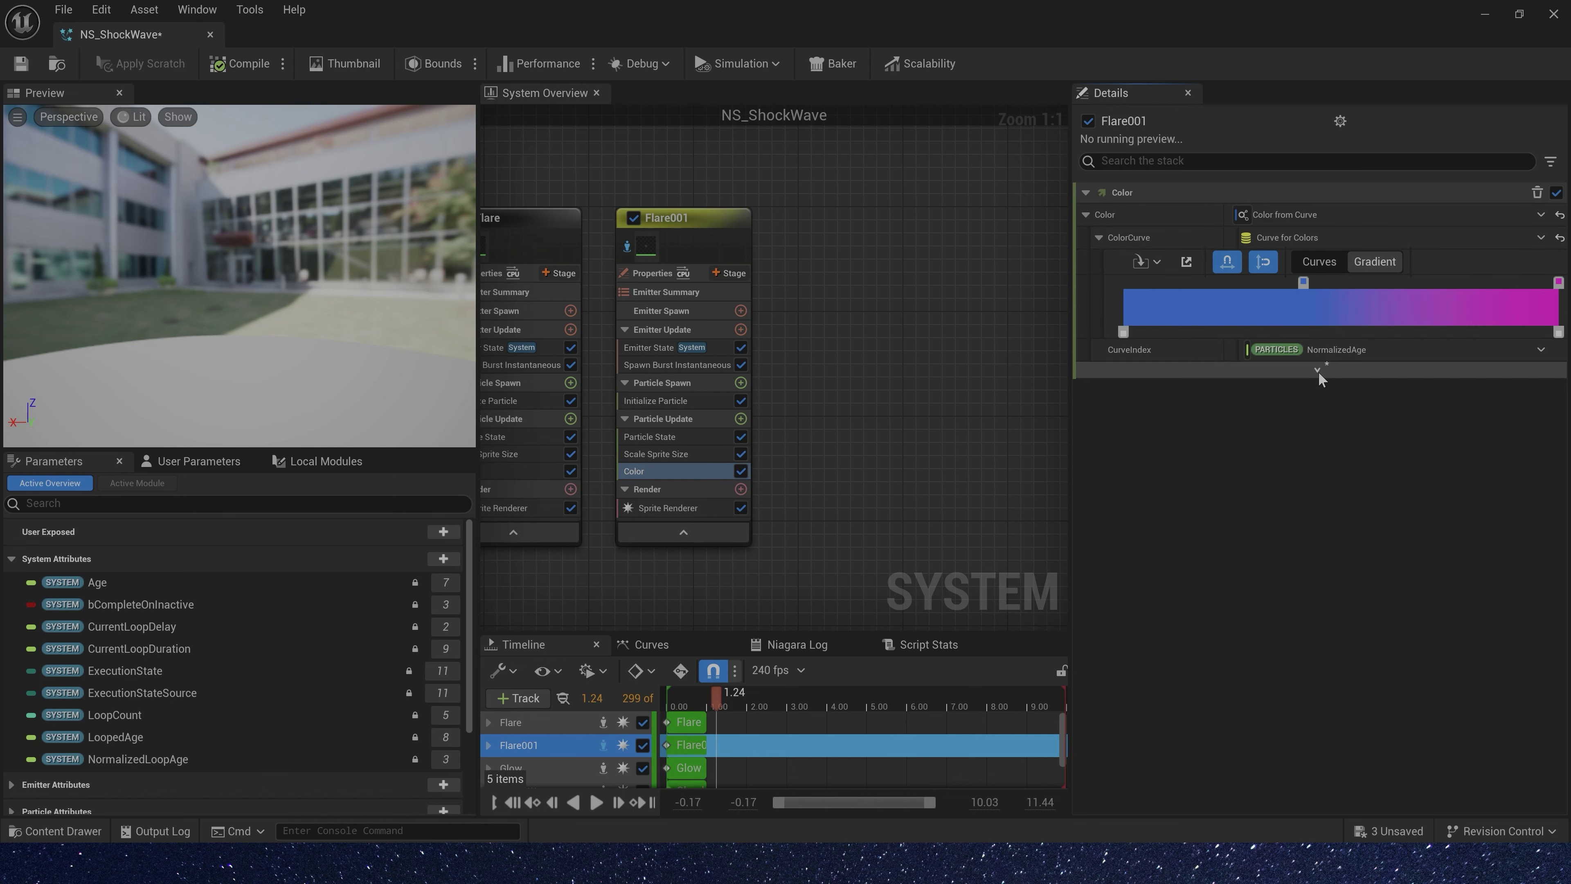
scroll(1295, 513, "down", 2)
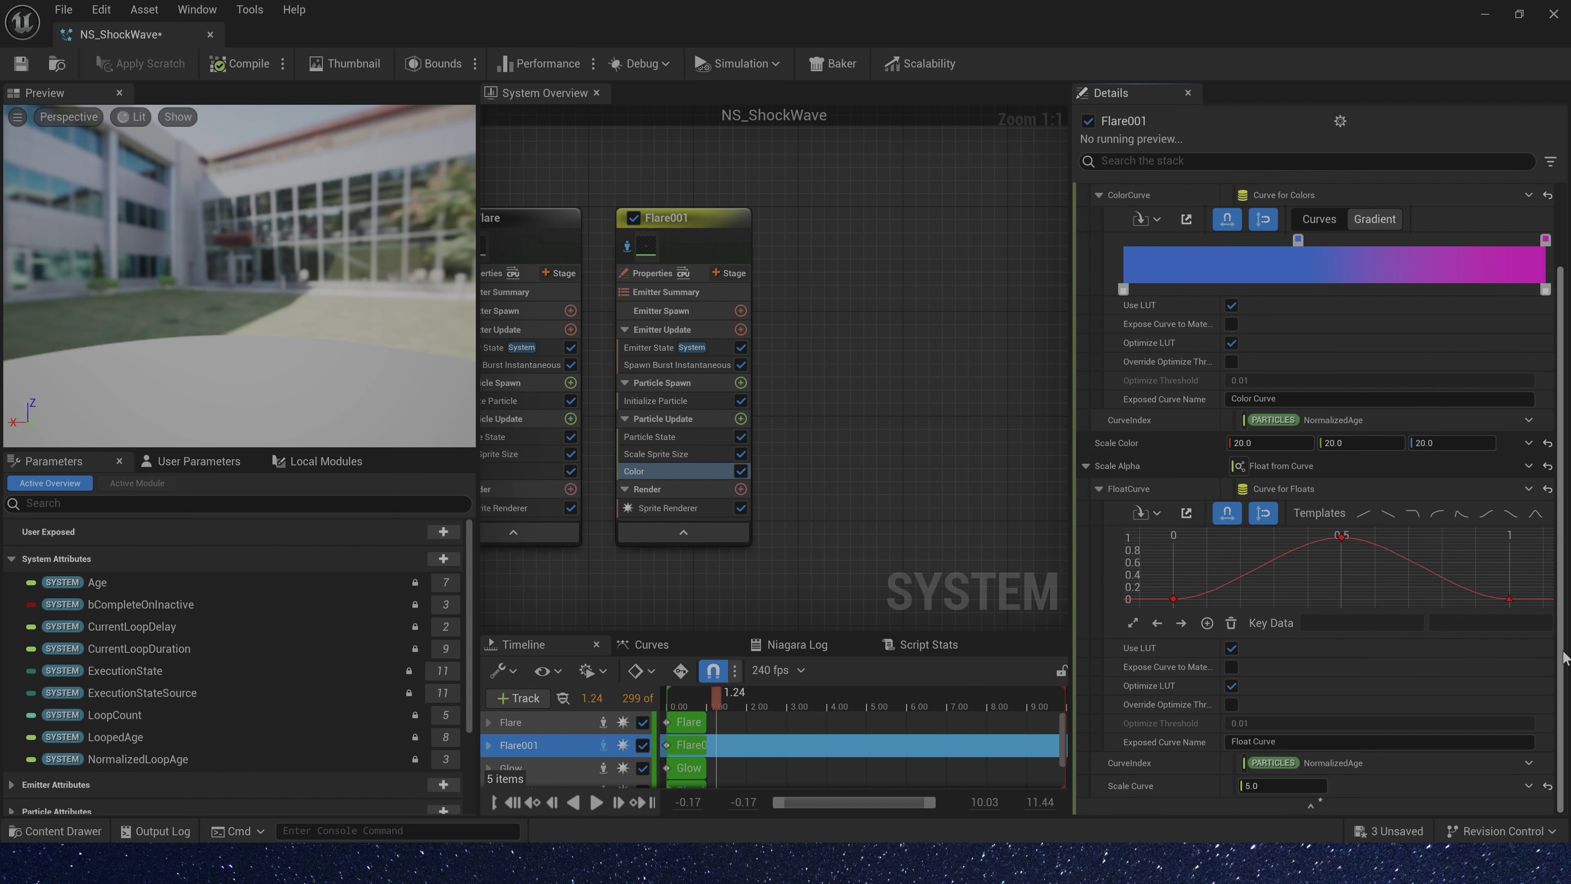
left_click(1265, 443)
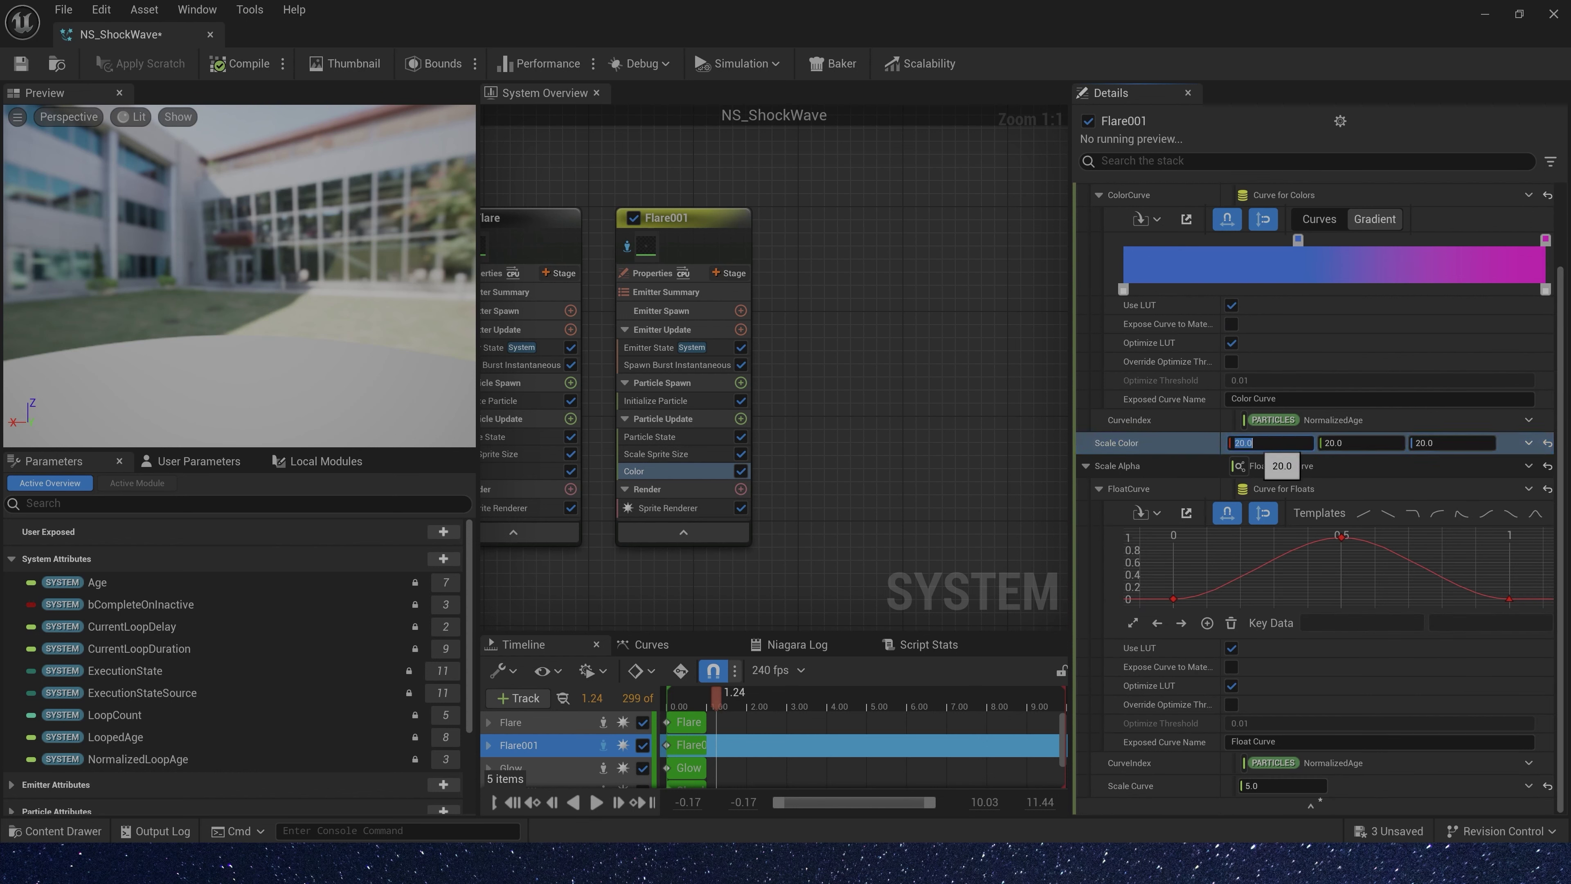
key("Return")
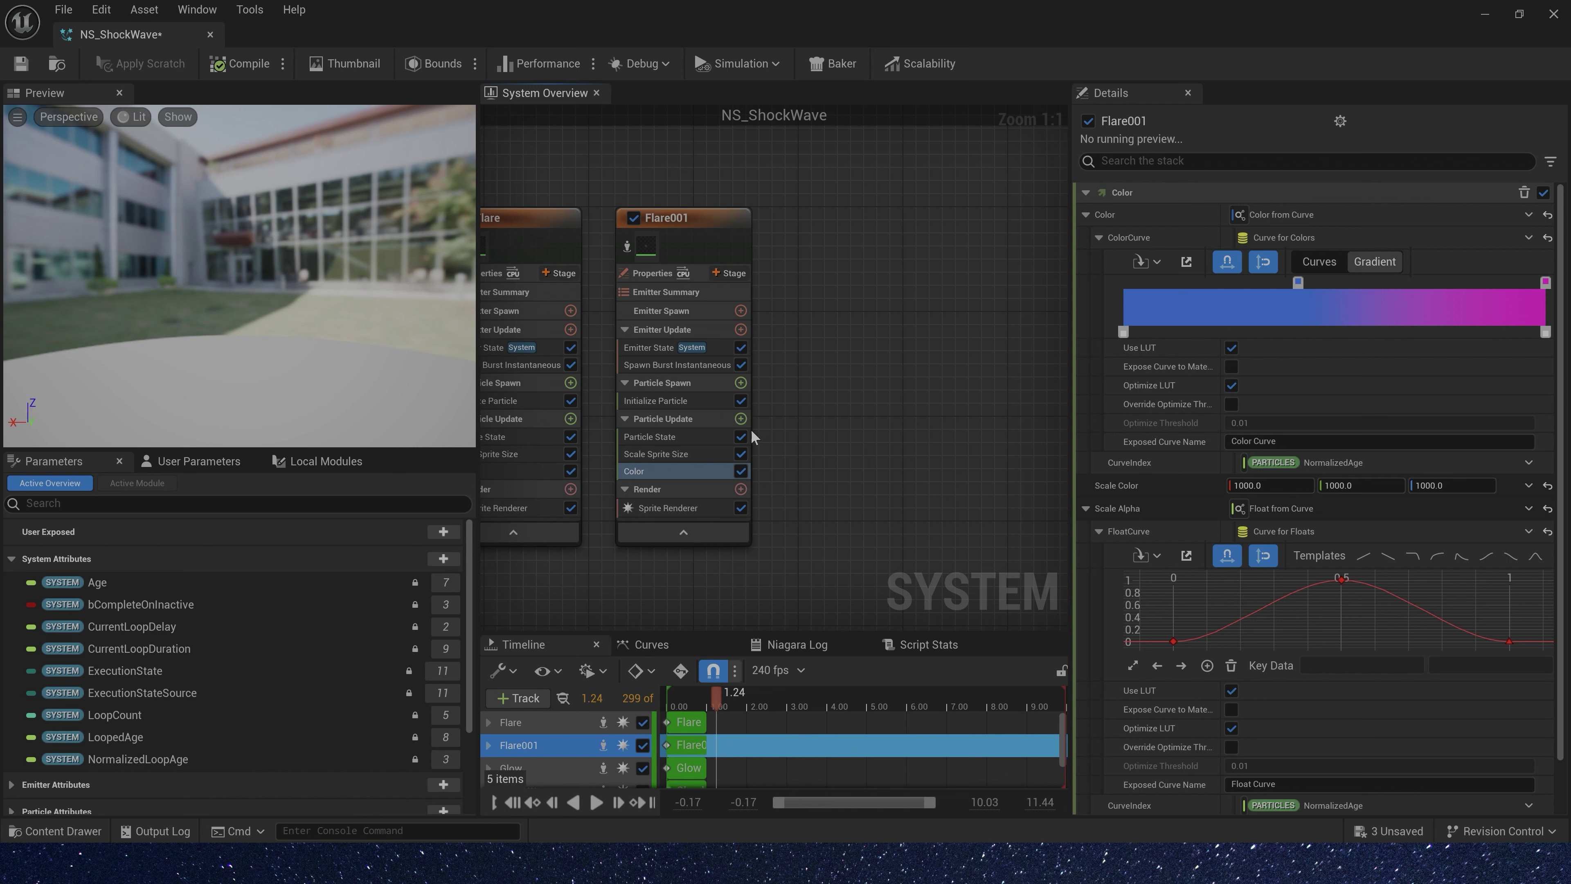
left_click(740, 419)
Add Dynamic Material Parameters, unchecking Param1–3 and setting Power to Float from Curve
type("dynamic")
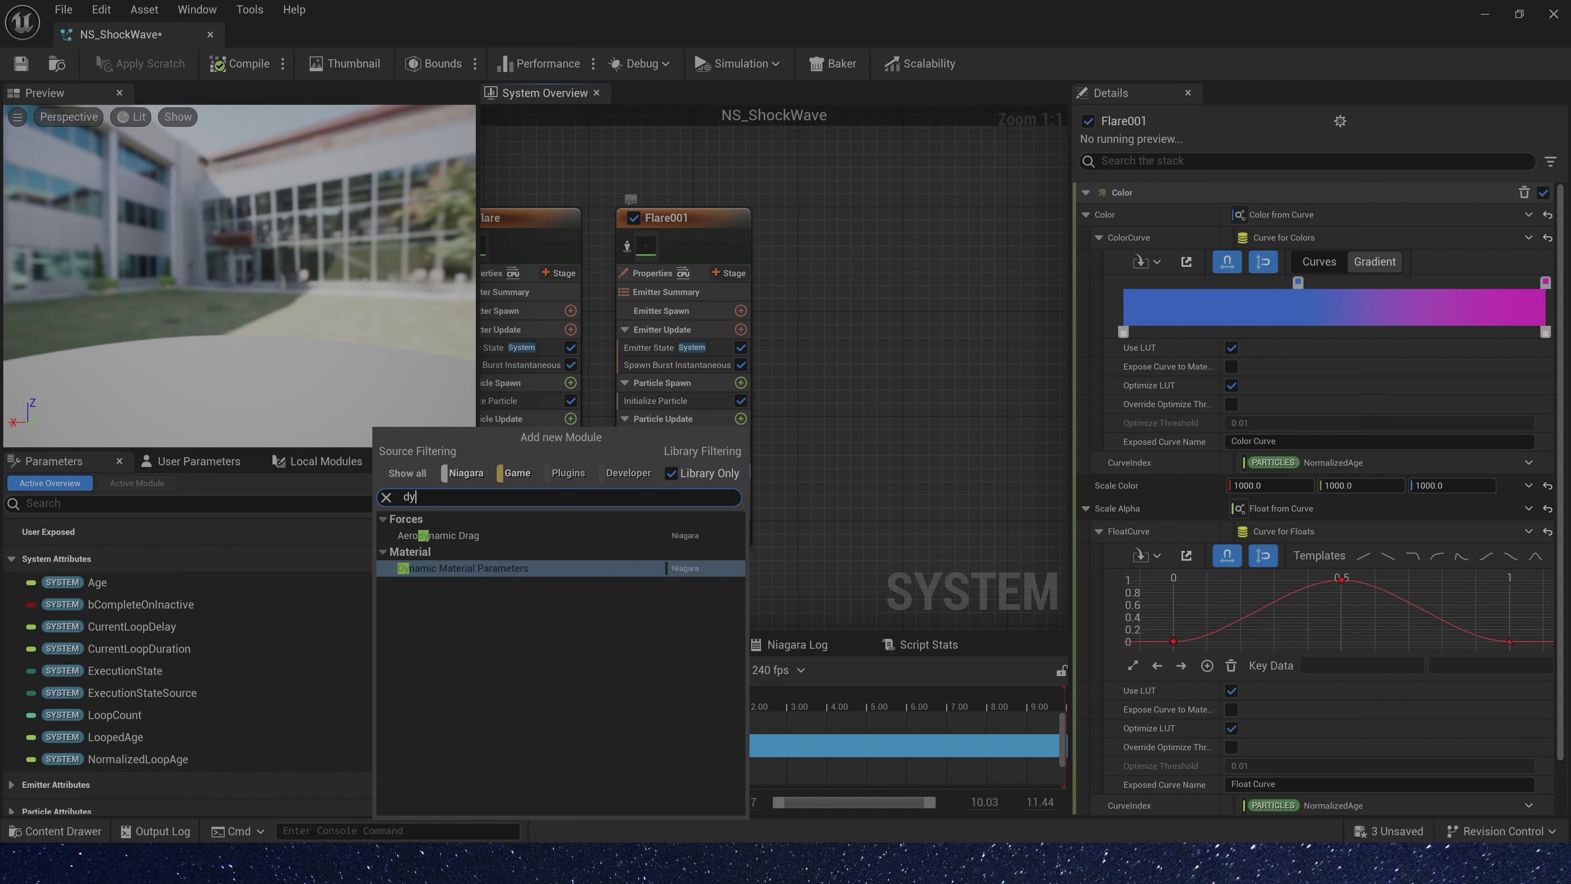
left_click(518, 561)
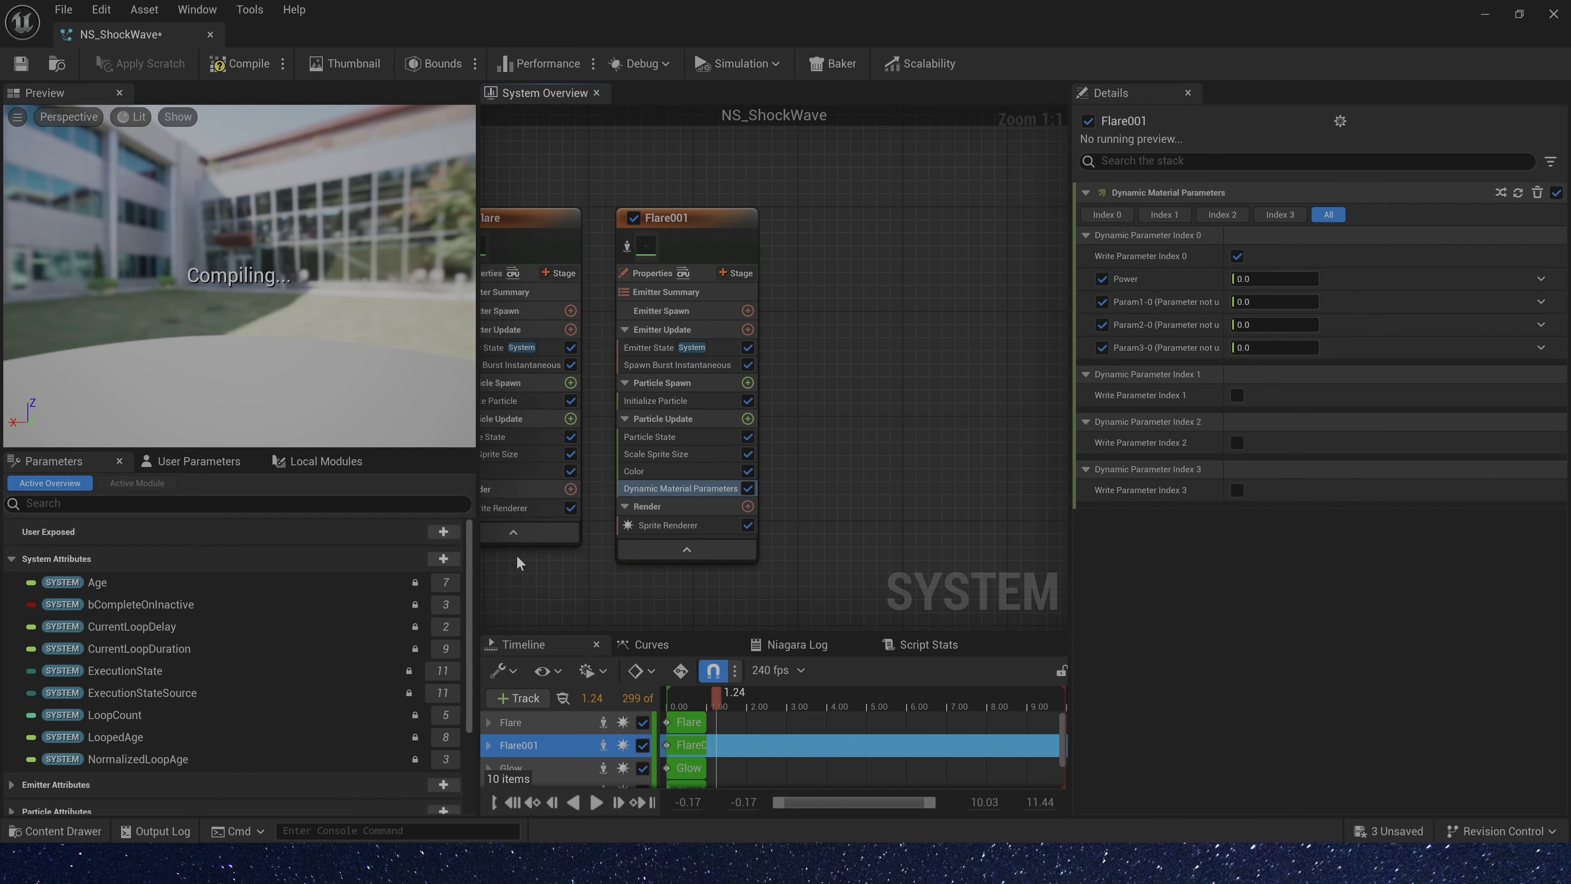
left_click(1101, 301)
left_click(1102, 324)
left_click(1101, 348)
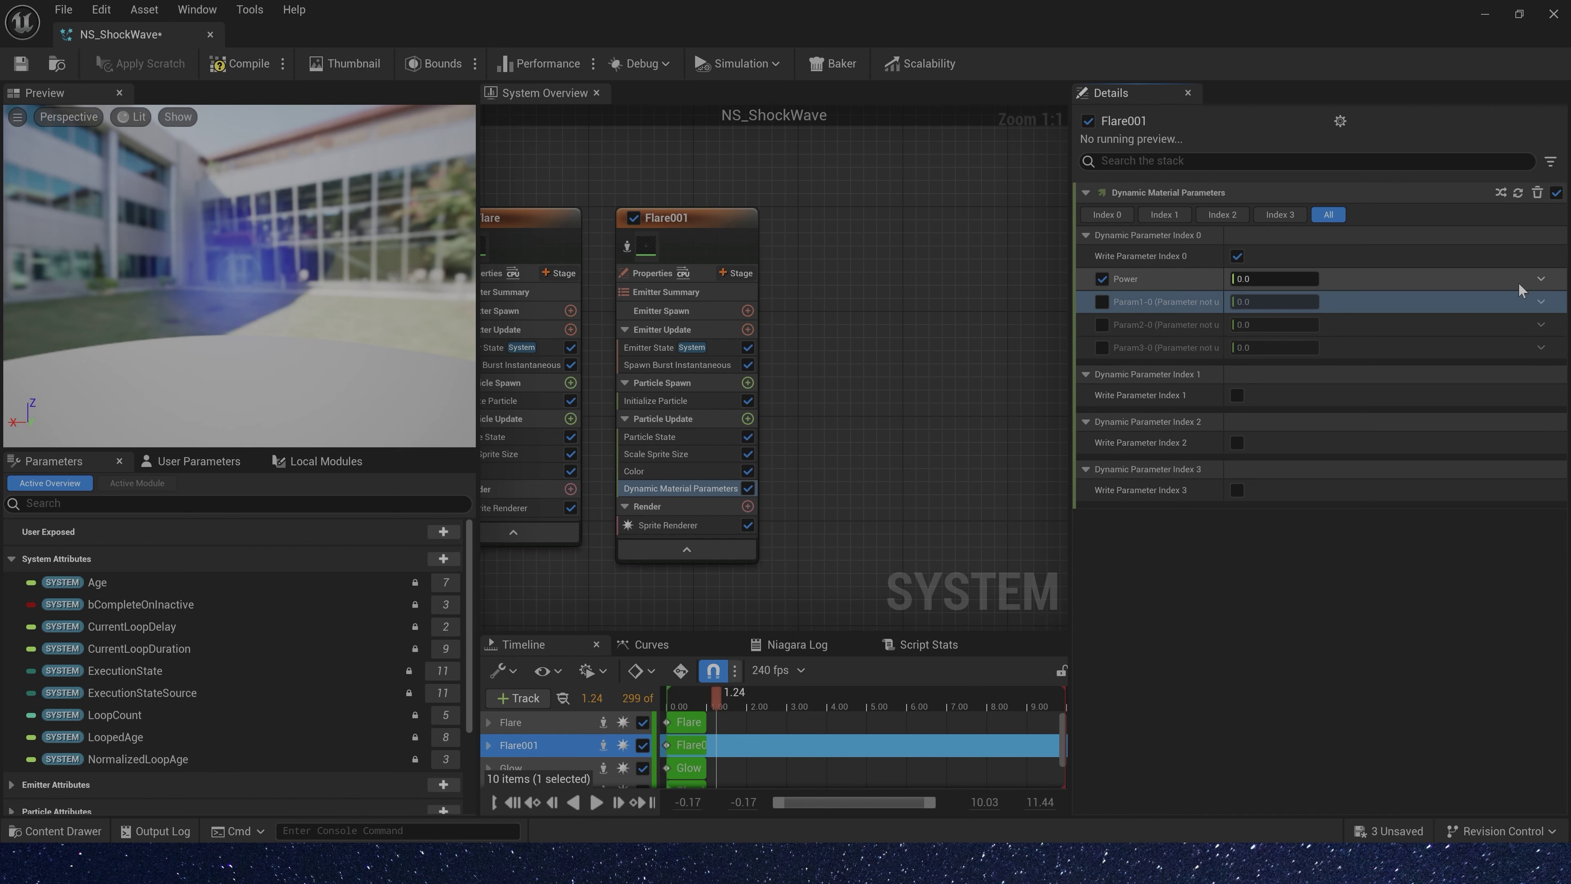
left_click(1540, 279)
type("cur")
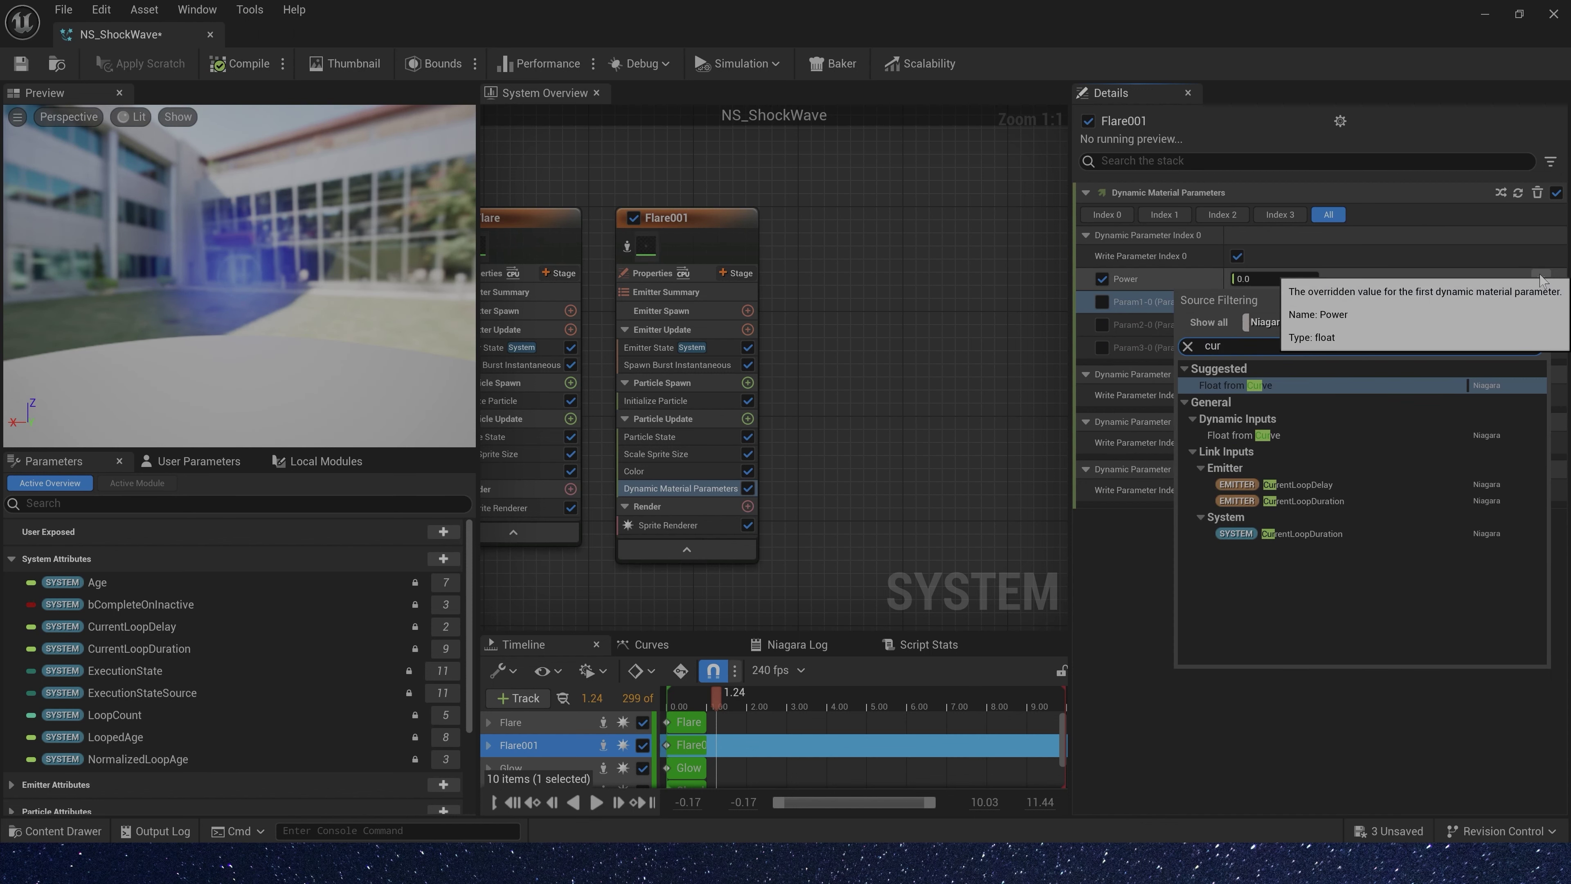
key("Return")
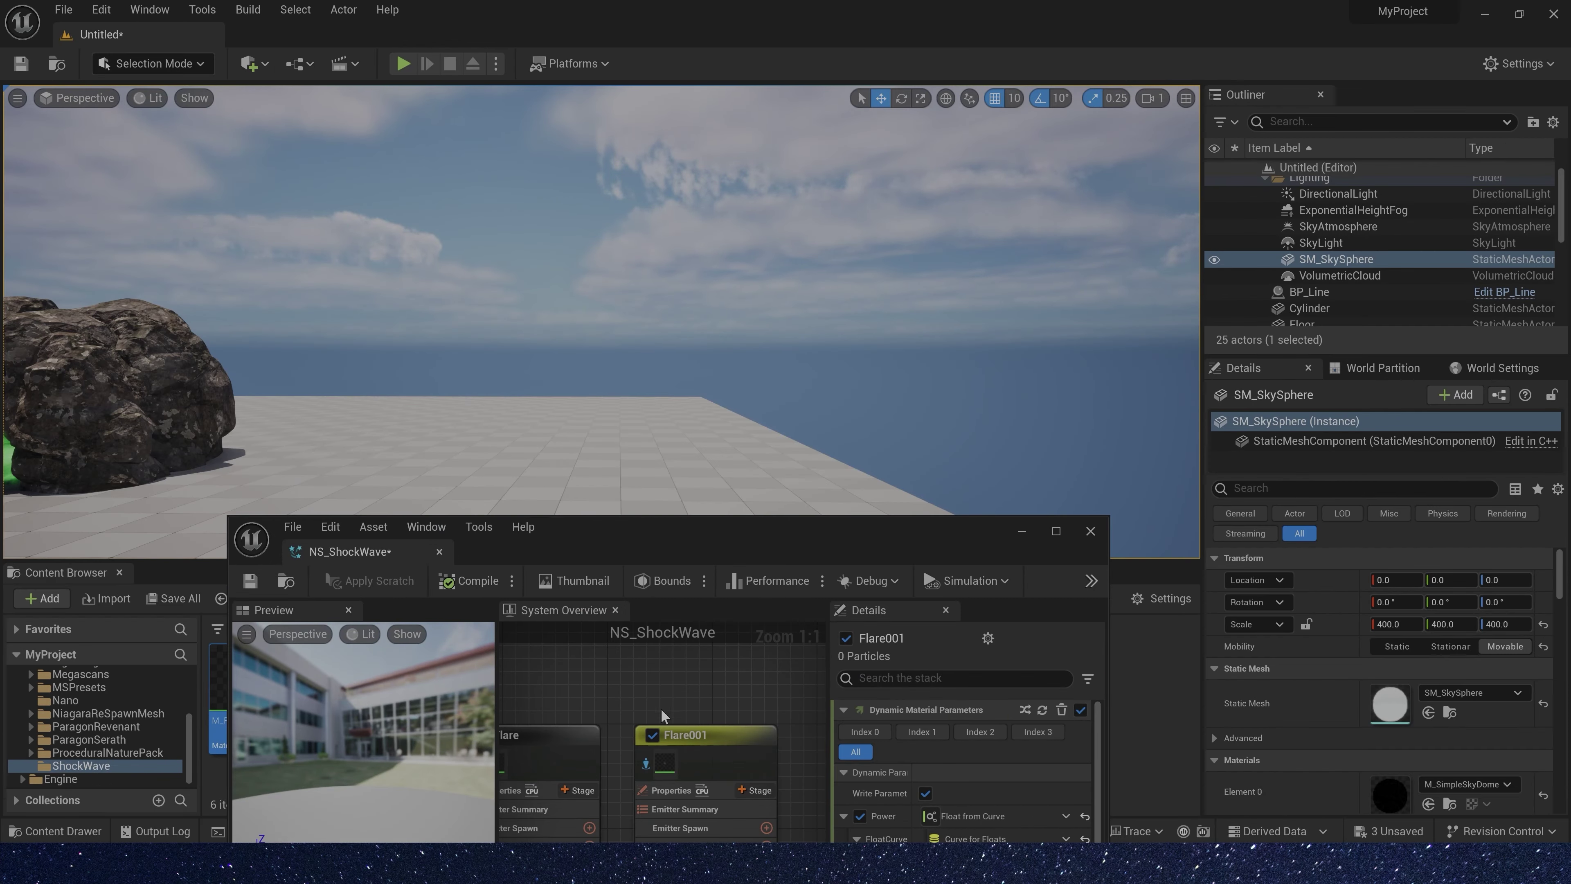
left_click(646, 763)
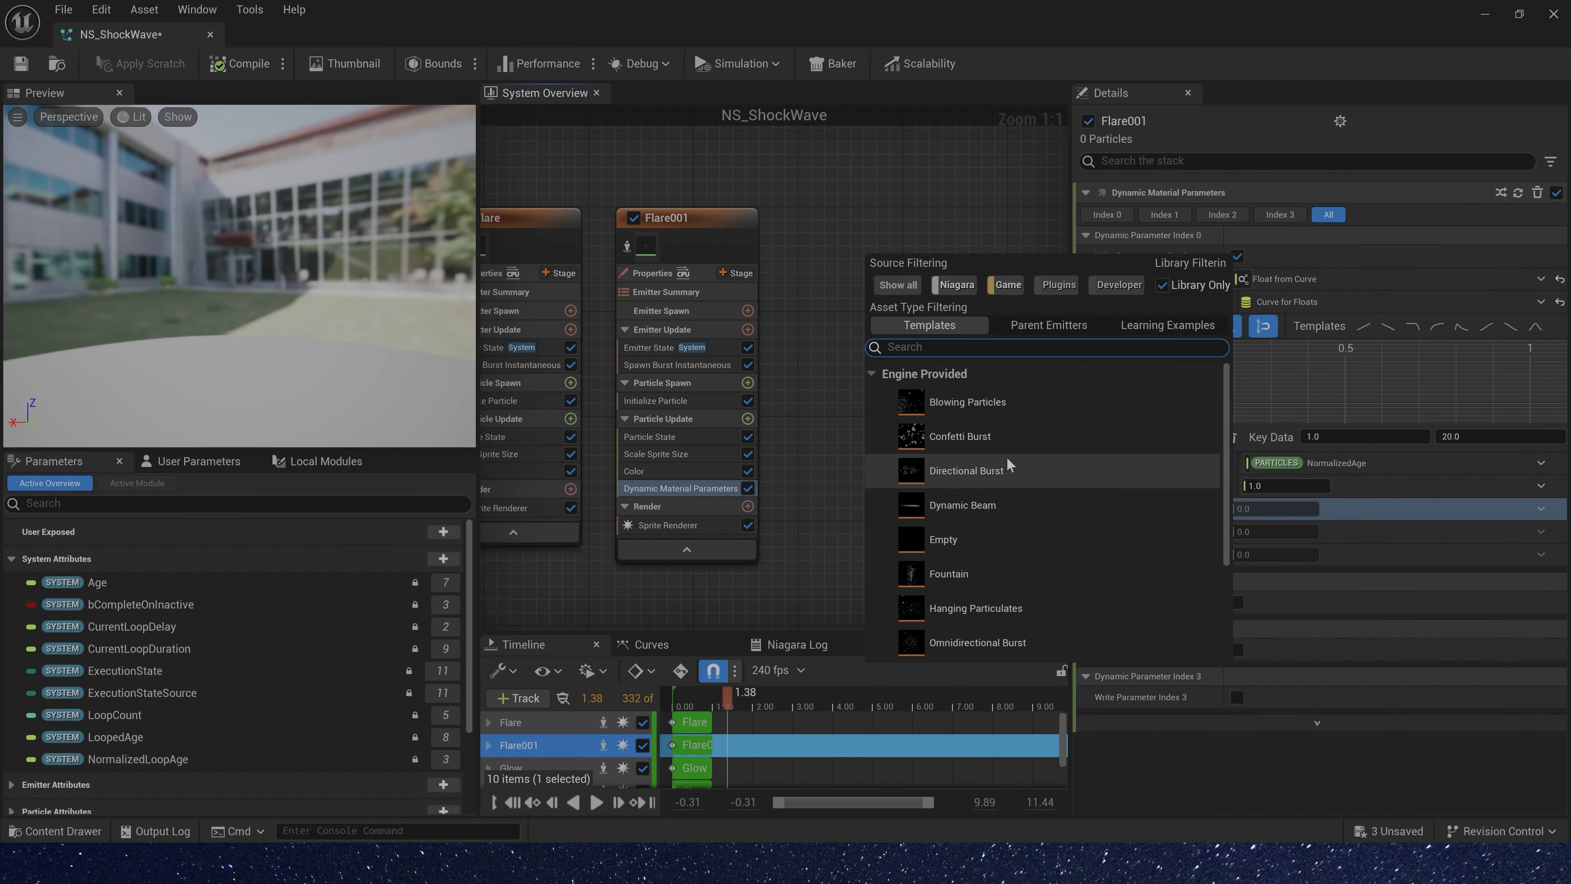
Add an empty emitter beside Flare001 and rename it Smoke
double_click(1006, 456)
left_click_drag(801, 236, 744, 186)
key("F2")
type("Smoke")
key("Return")
left_click(712, 427)
Select Smoke's sprite renderer, review the M_Smoke material graph, then return to NS_ShockWave
left_click(1519, 13)
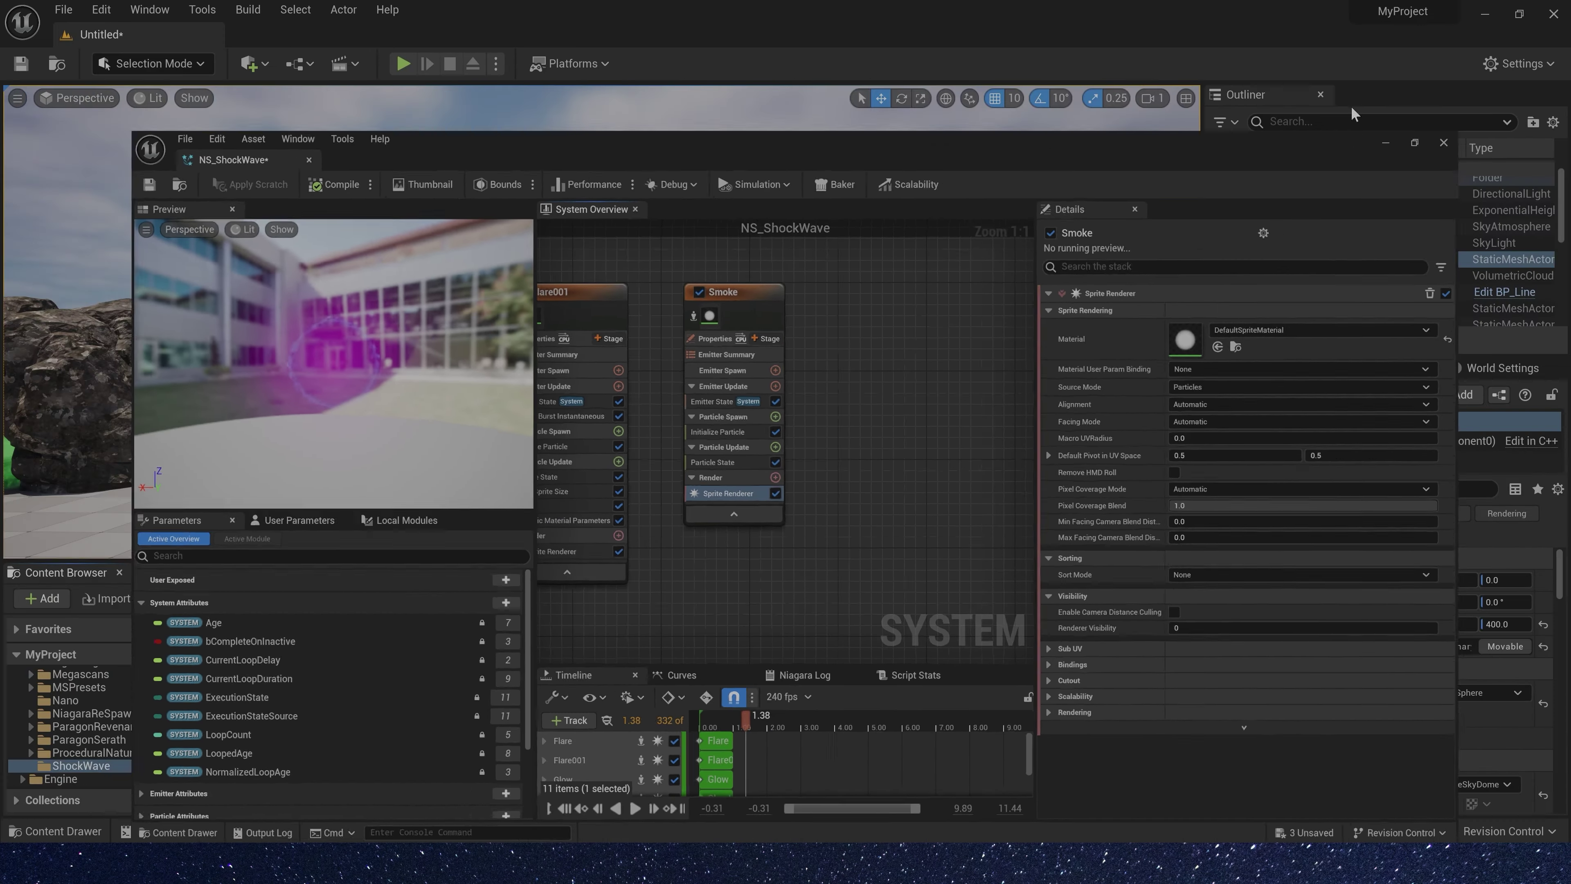
left_click(1352, 106)
double_click(545, 679)
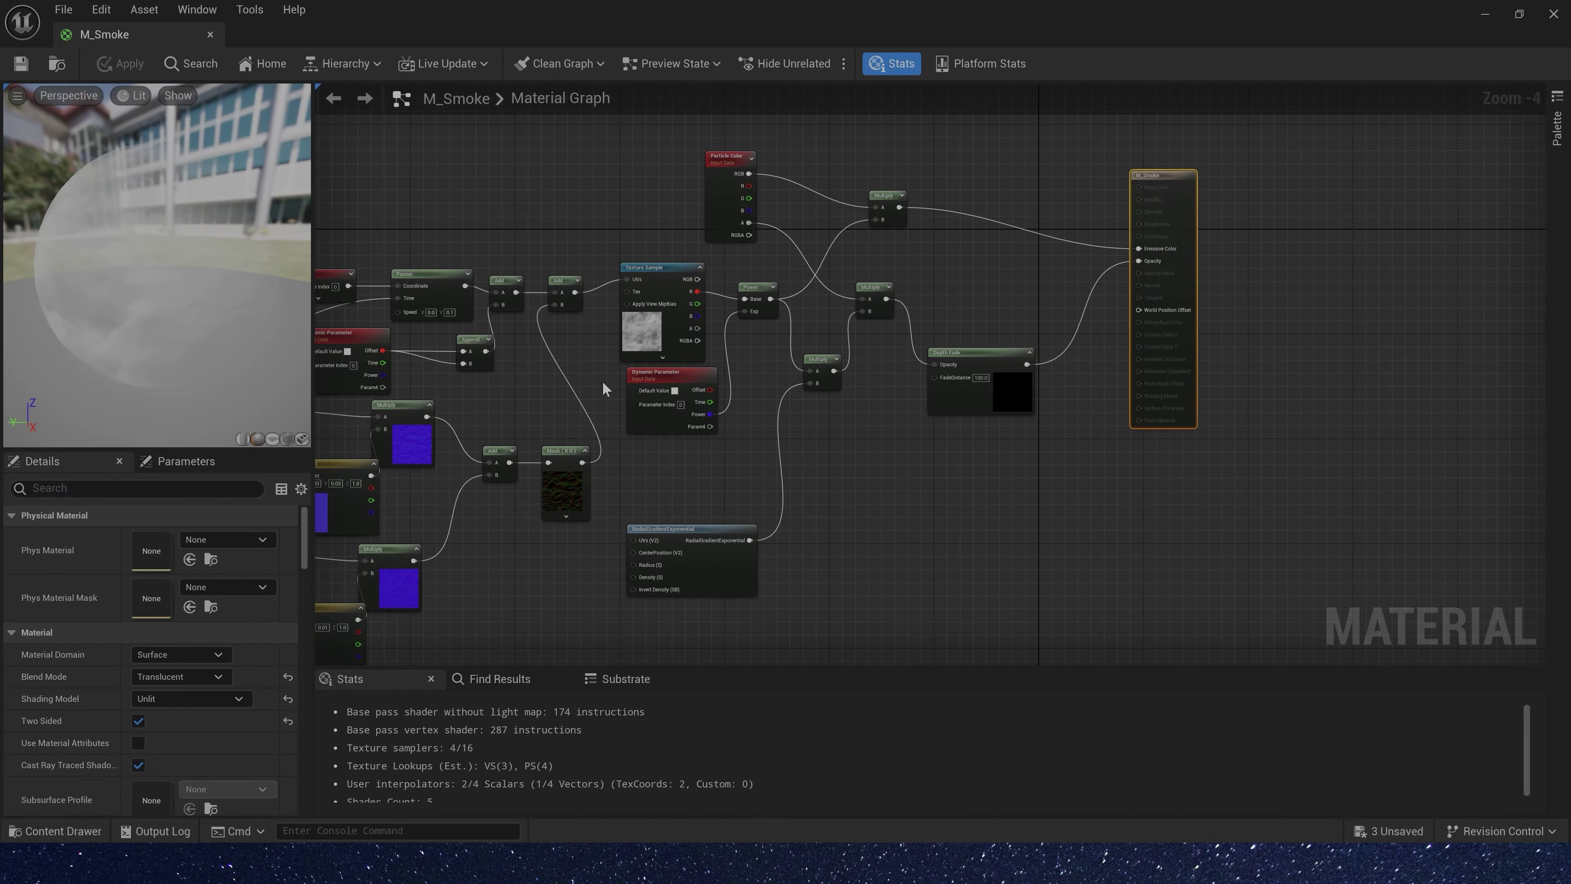
right_click_drag(503, 379, 938, 335)
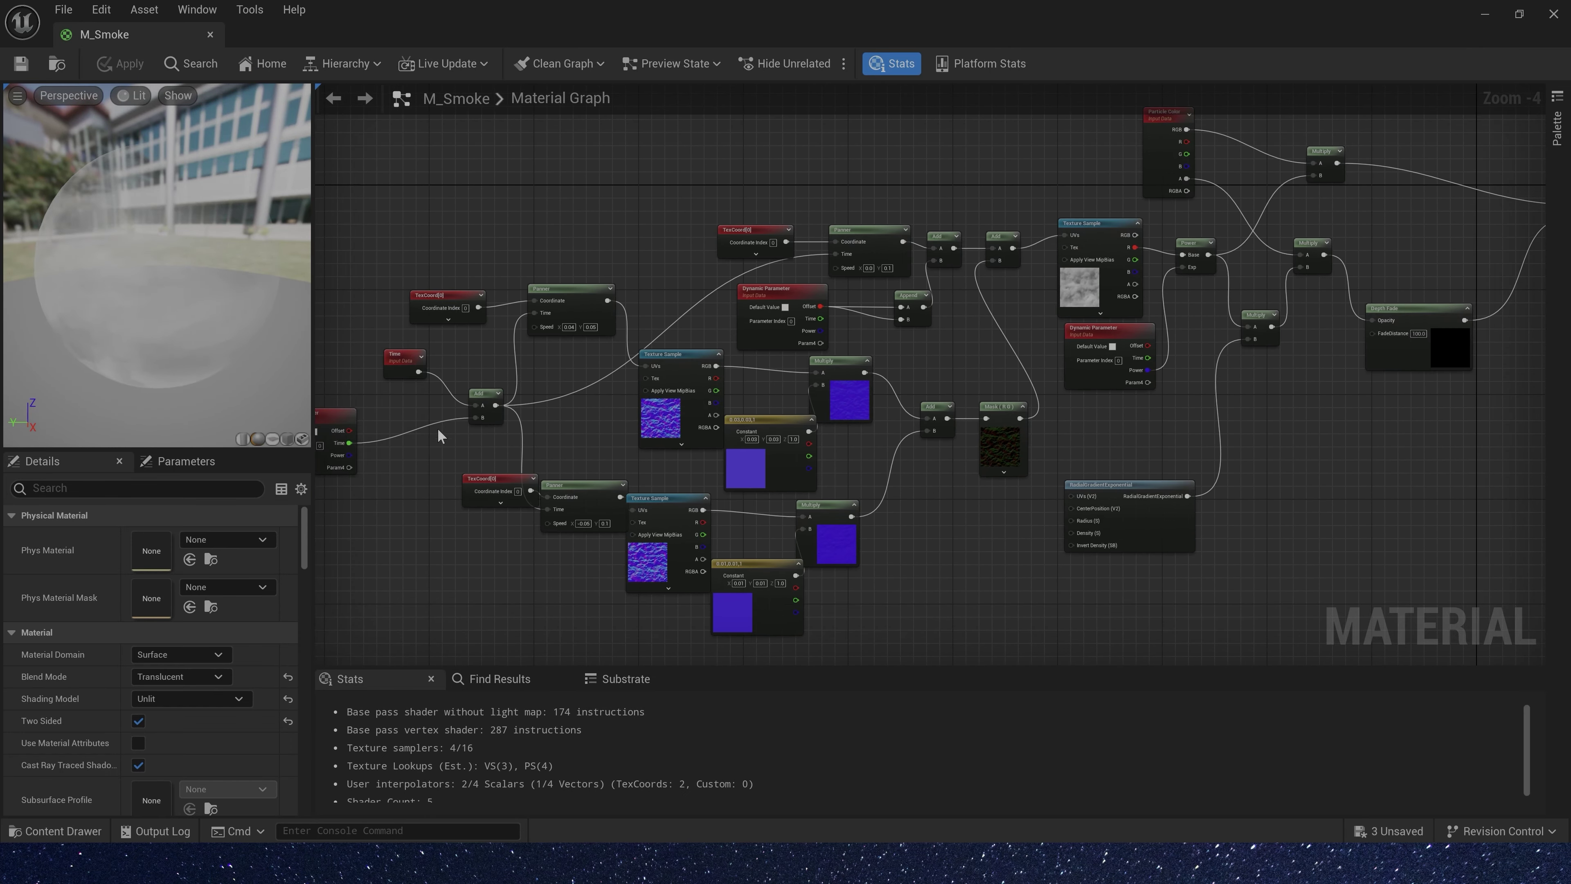
right_click_drag(387, 465, 524, 458)
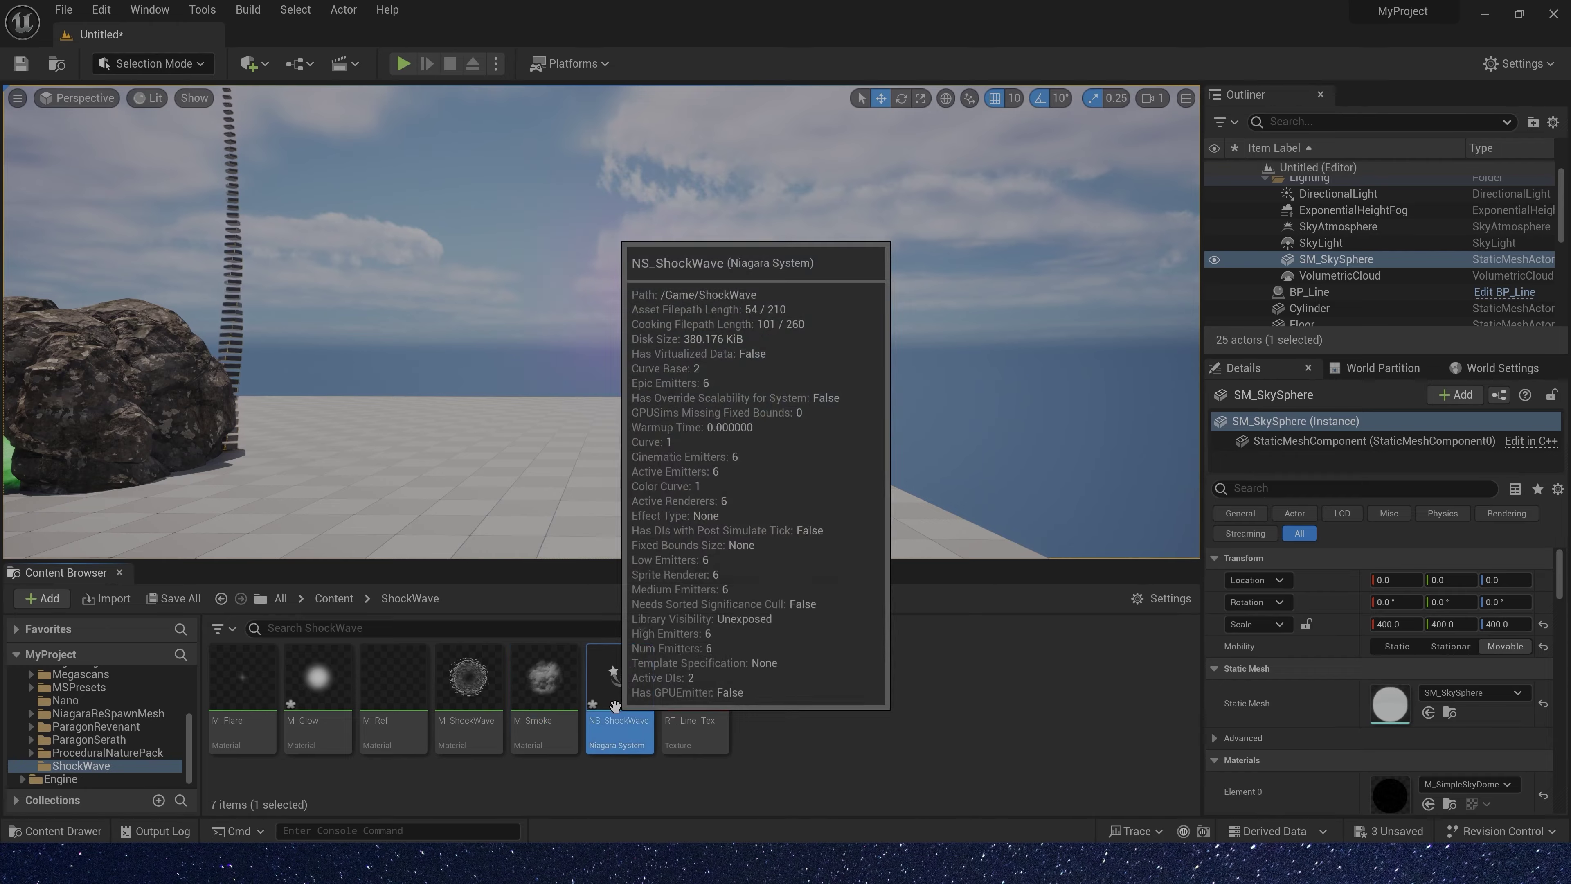
double_click(618, 724)
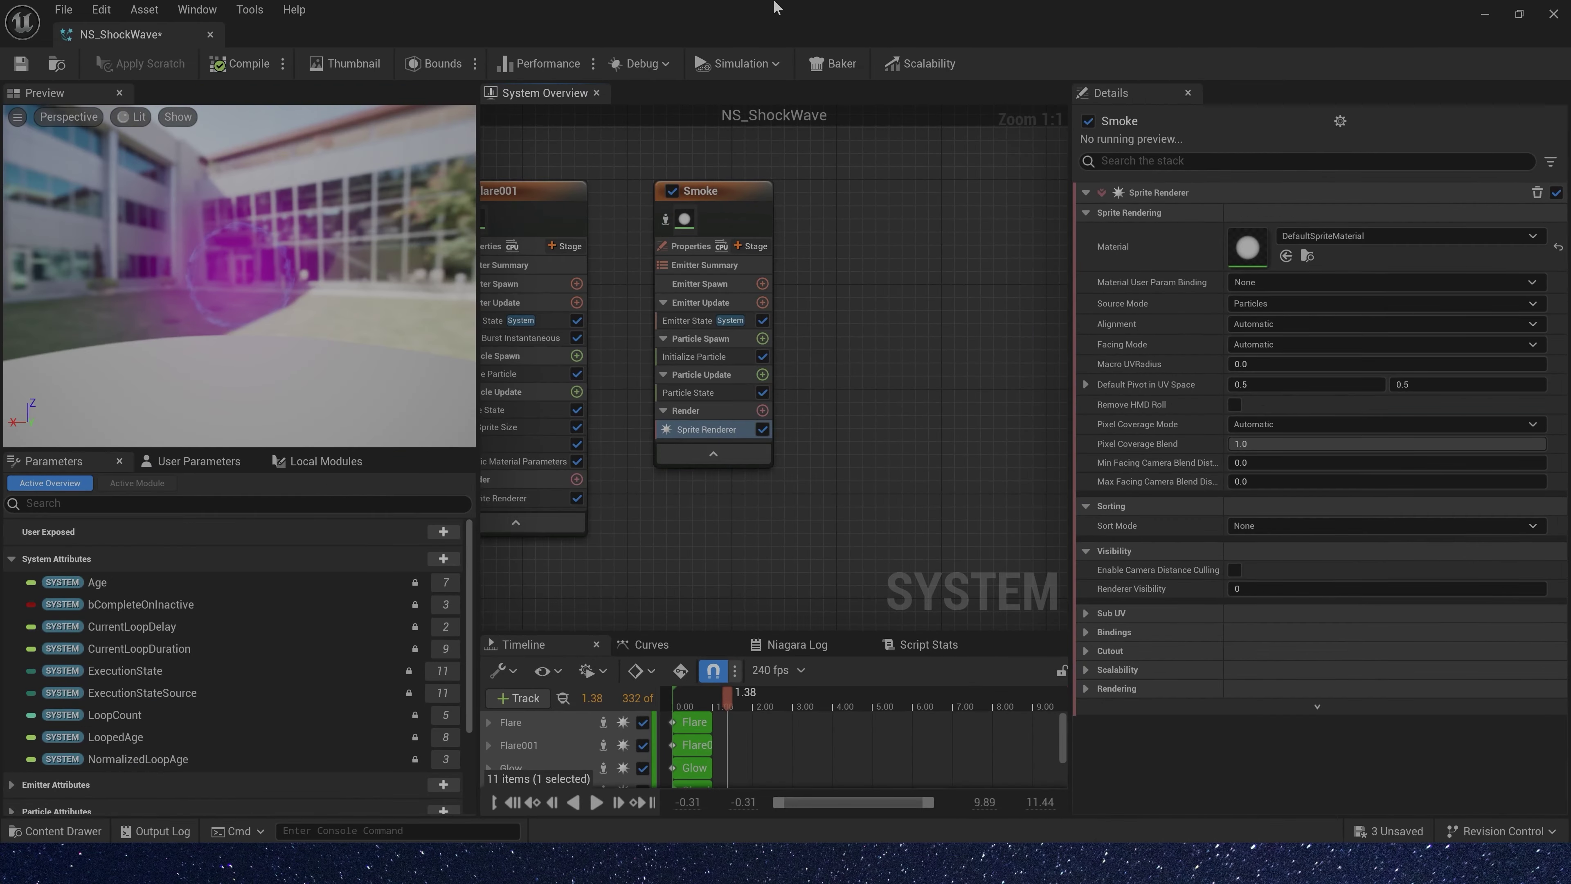
double_click(833, 46)
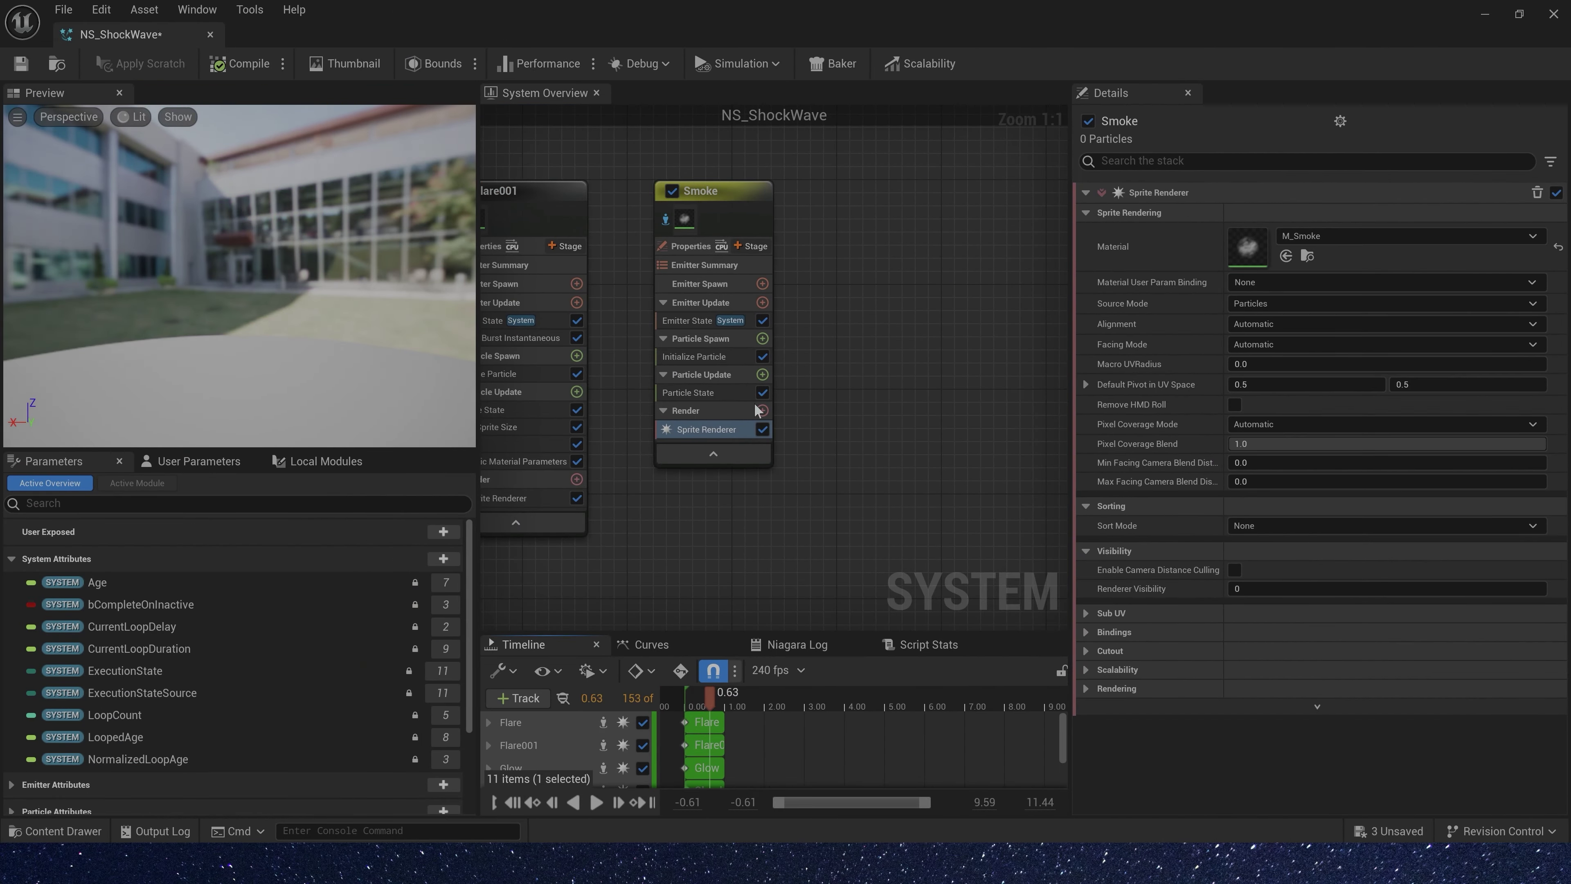
Add a Spawn Burst Instantaneous of 20 particles to Smoke's emitter update
left_click(762, 302)
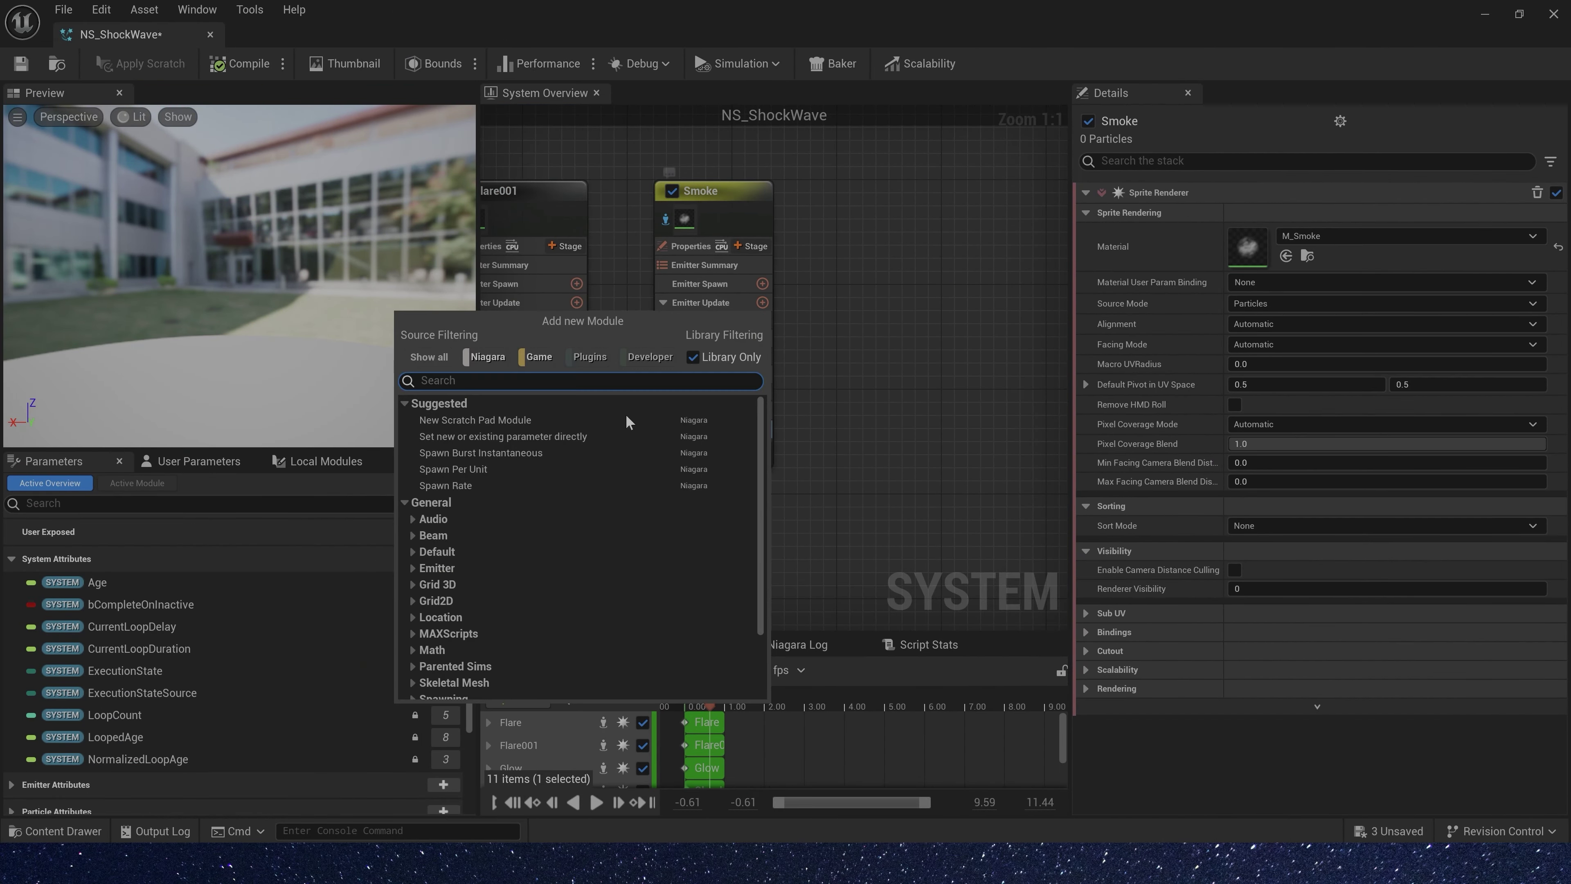
left_click(631, 413)
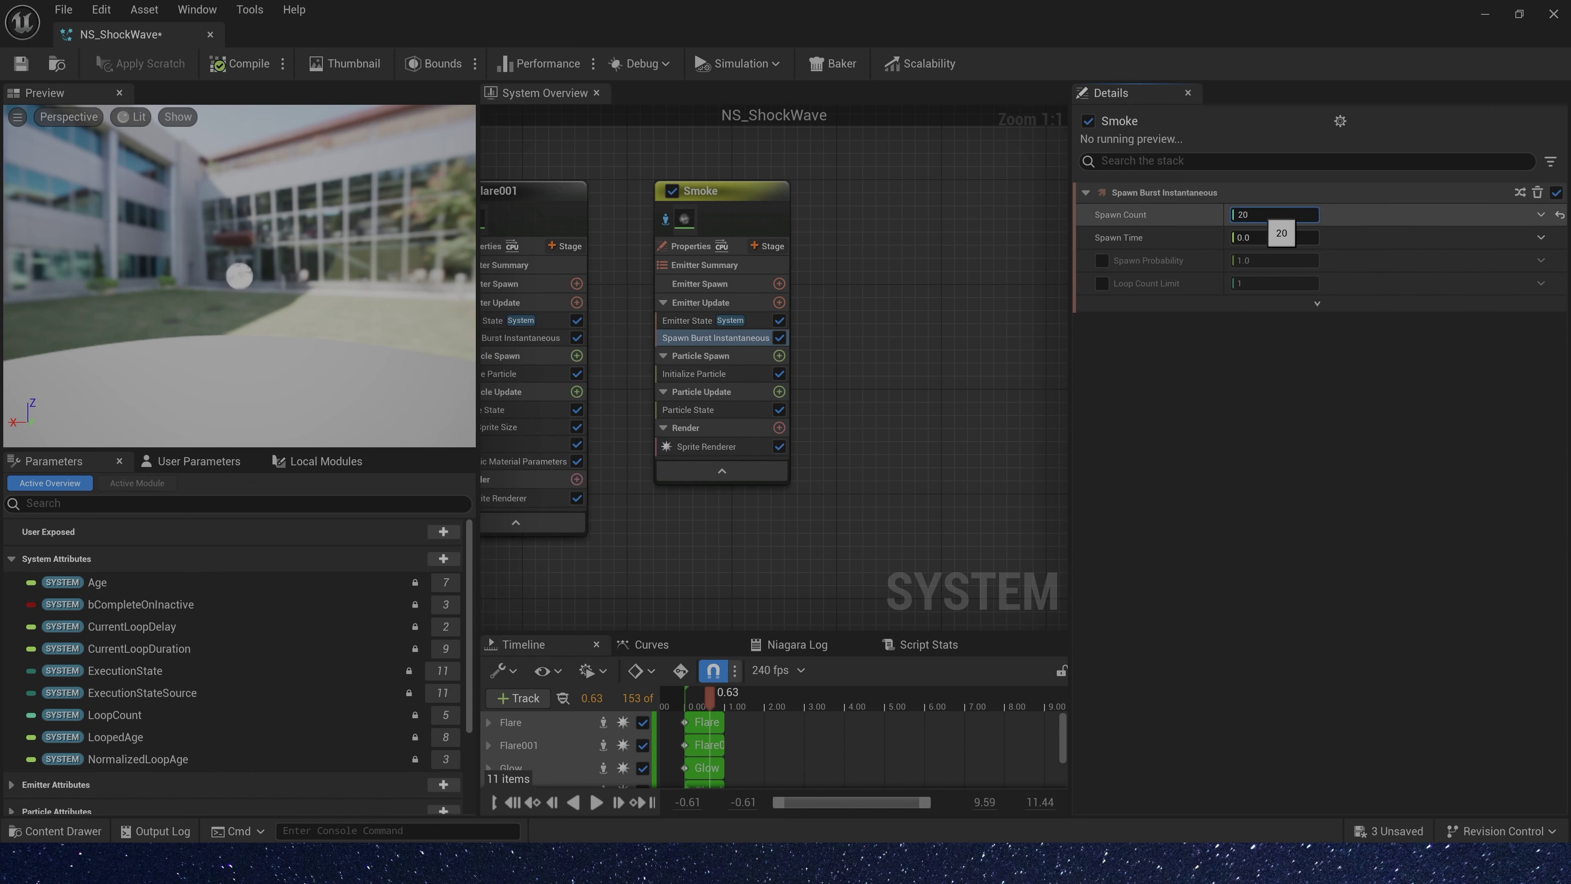
left_click(693, 373)
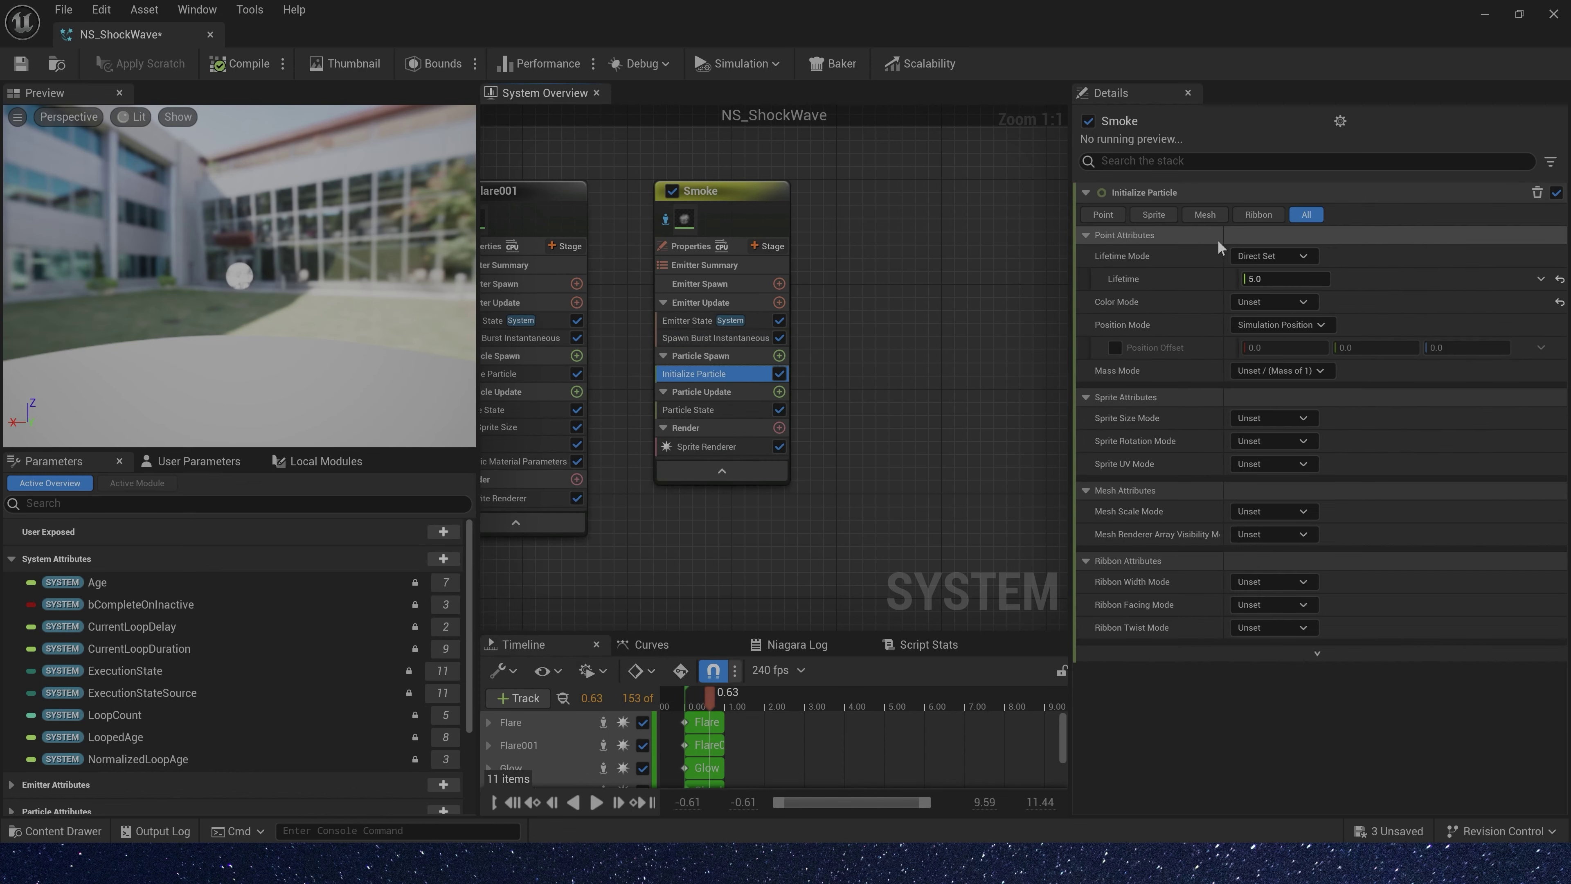
Make Smoke's particle lifetime a random range from 0.6 to 1.0
left_click(1278, 256)
left_click(1285, 291)
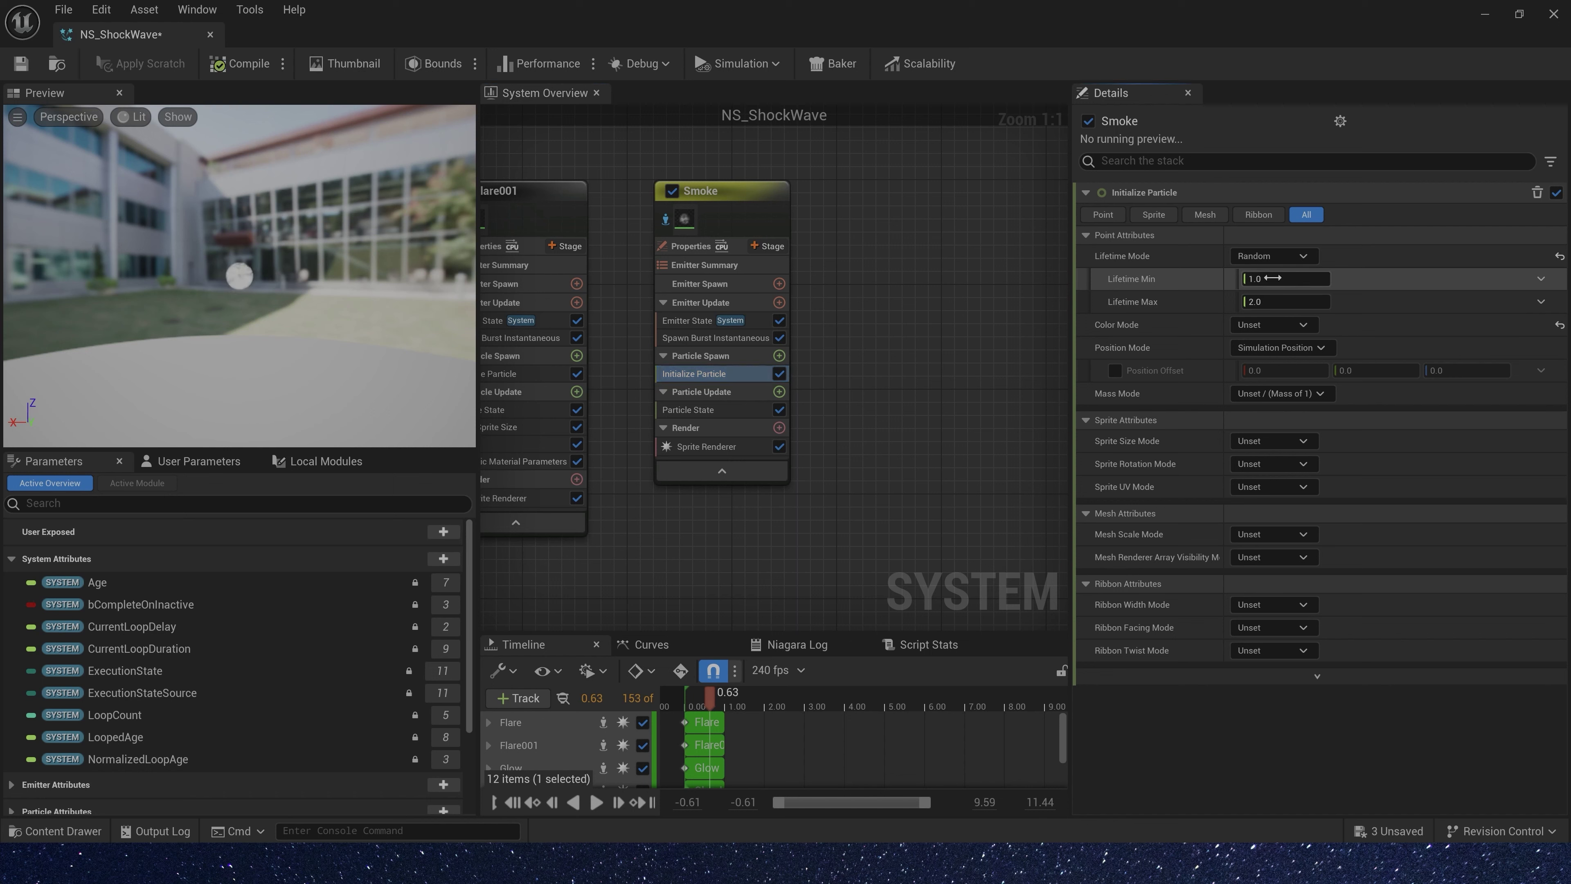
left_click(1272, 278)
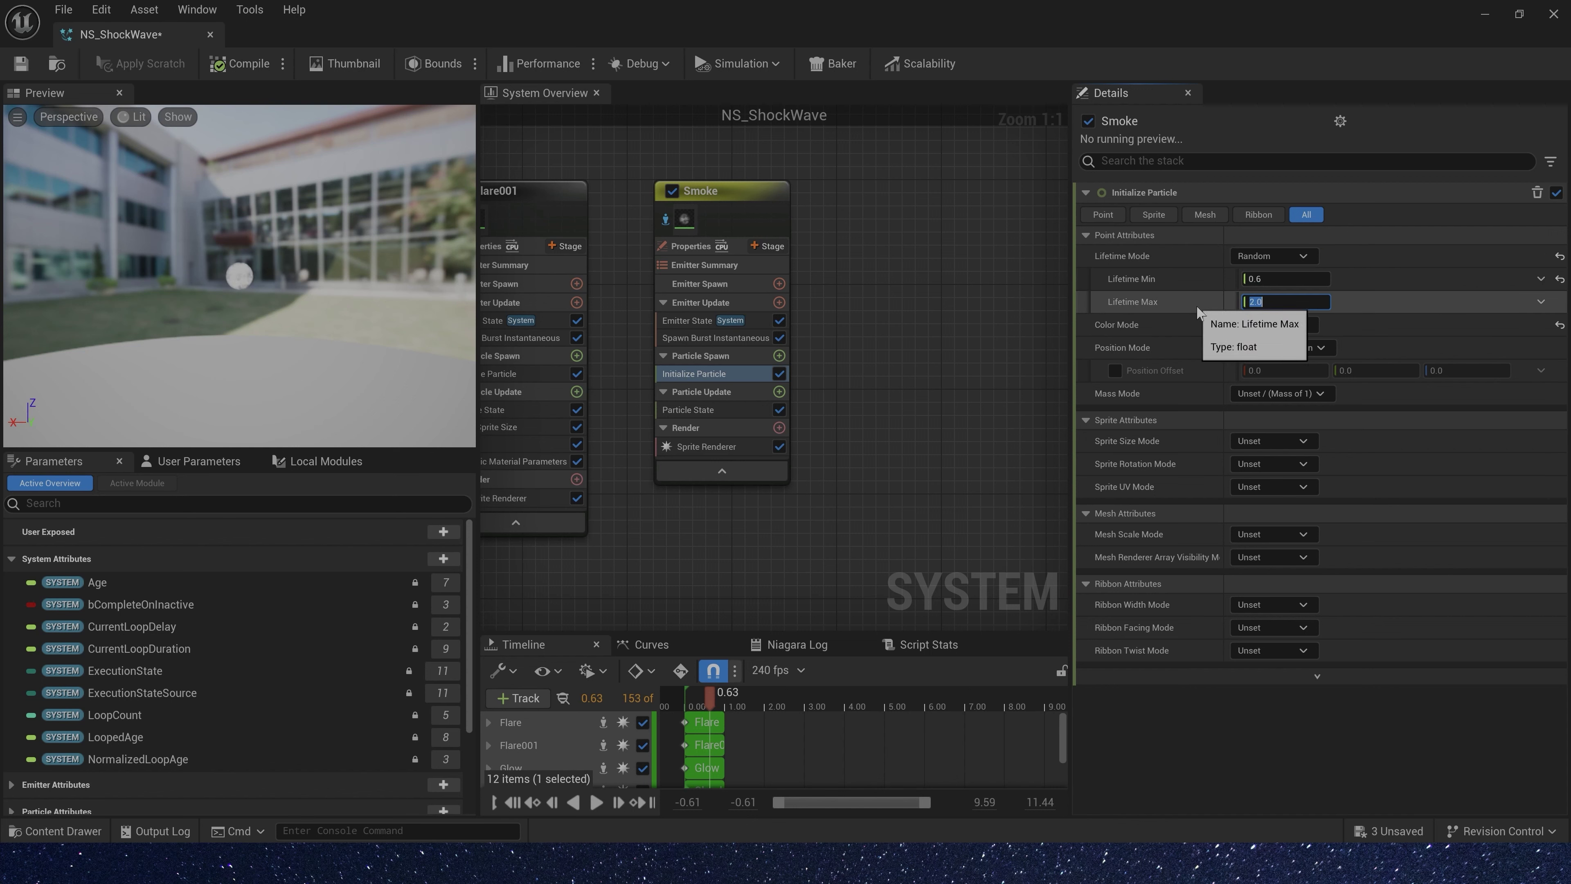
Set sprite size to Random Uniform 100–200 and sprite rotation mode to Random
left_click(1289, 440)
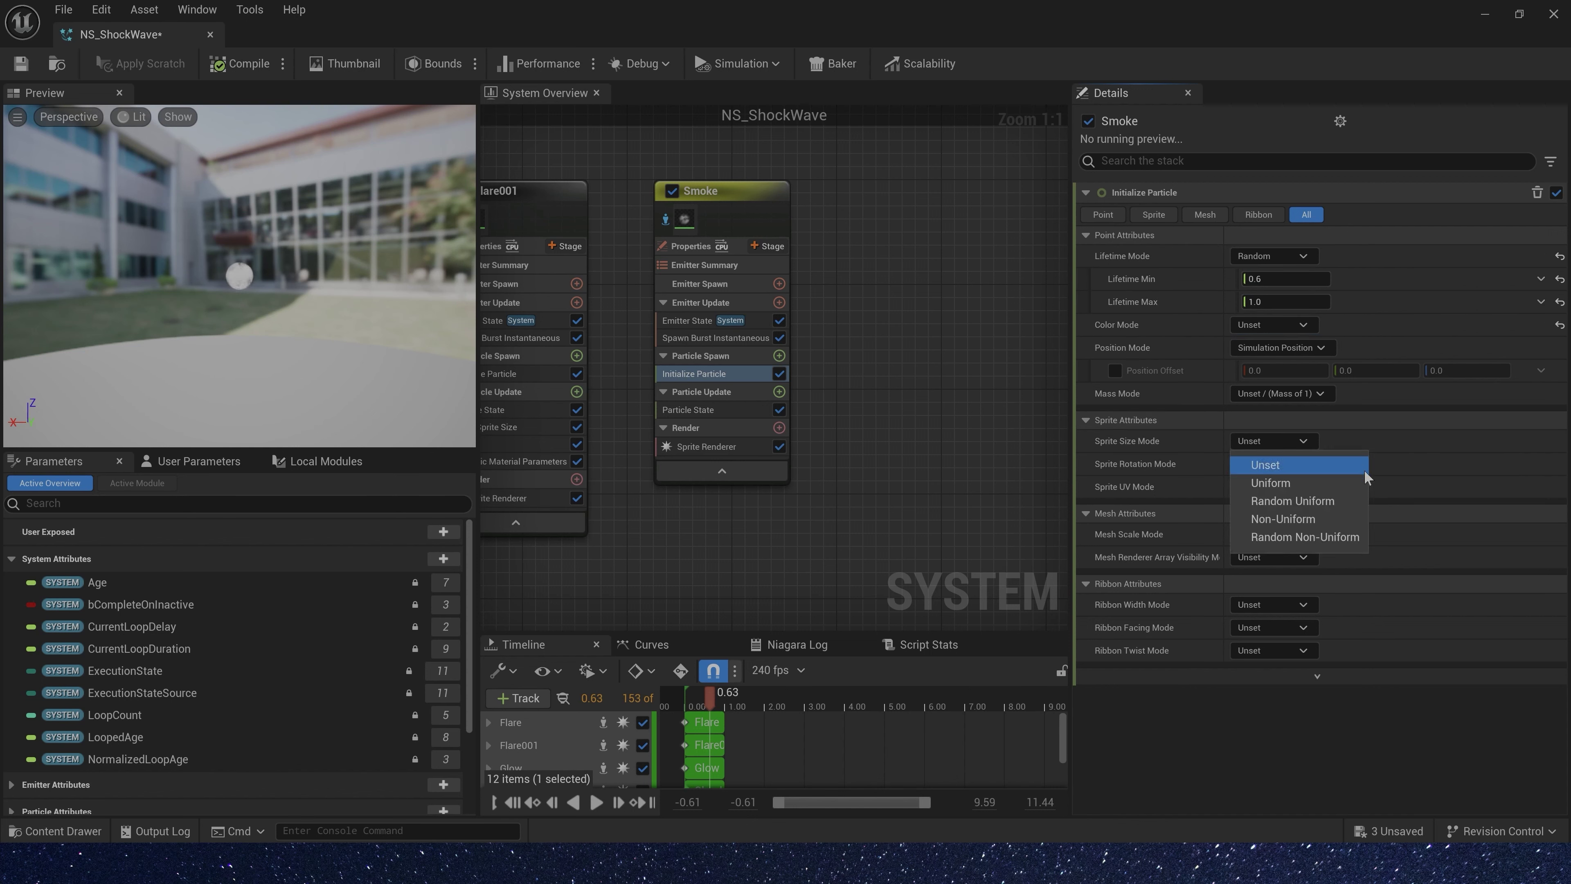
left_click(1331, 502)
left_click(1274, 464)
type("1")
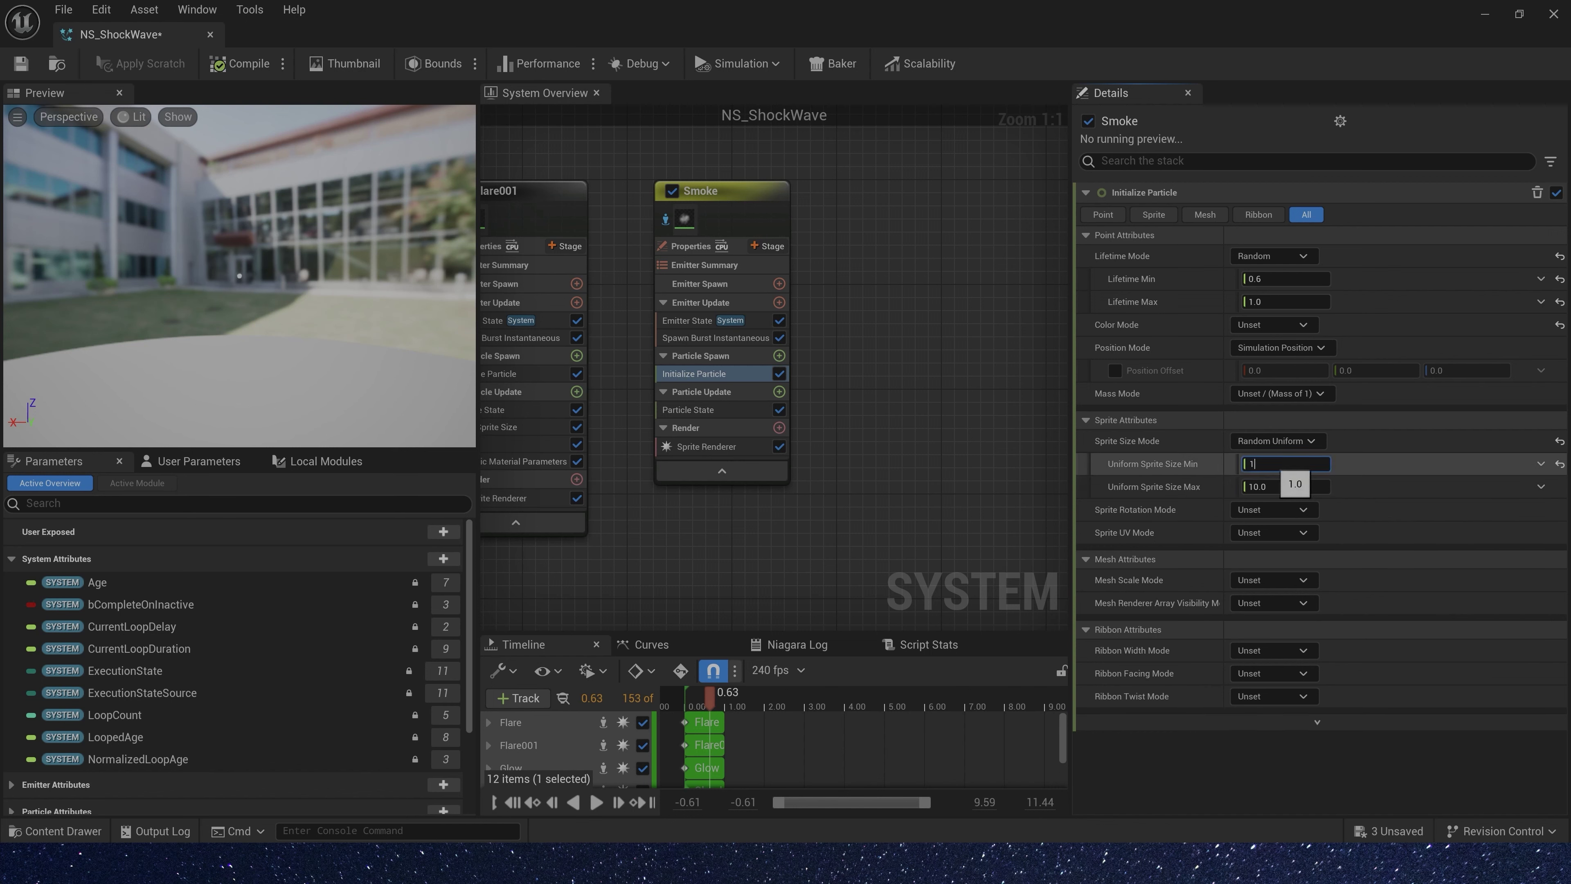
type("00")
key("Tab")
type("200")
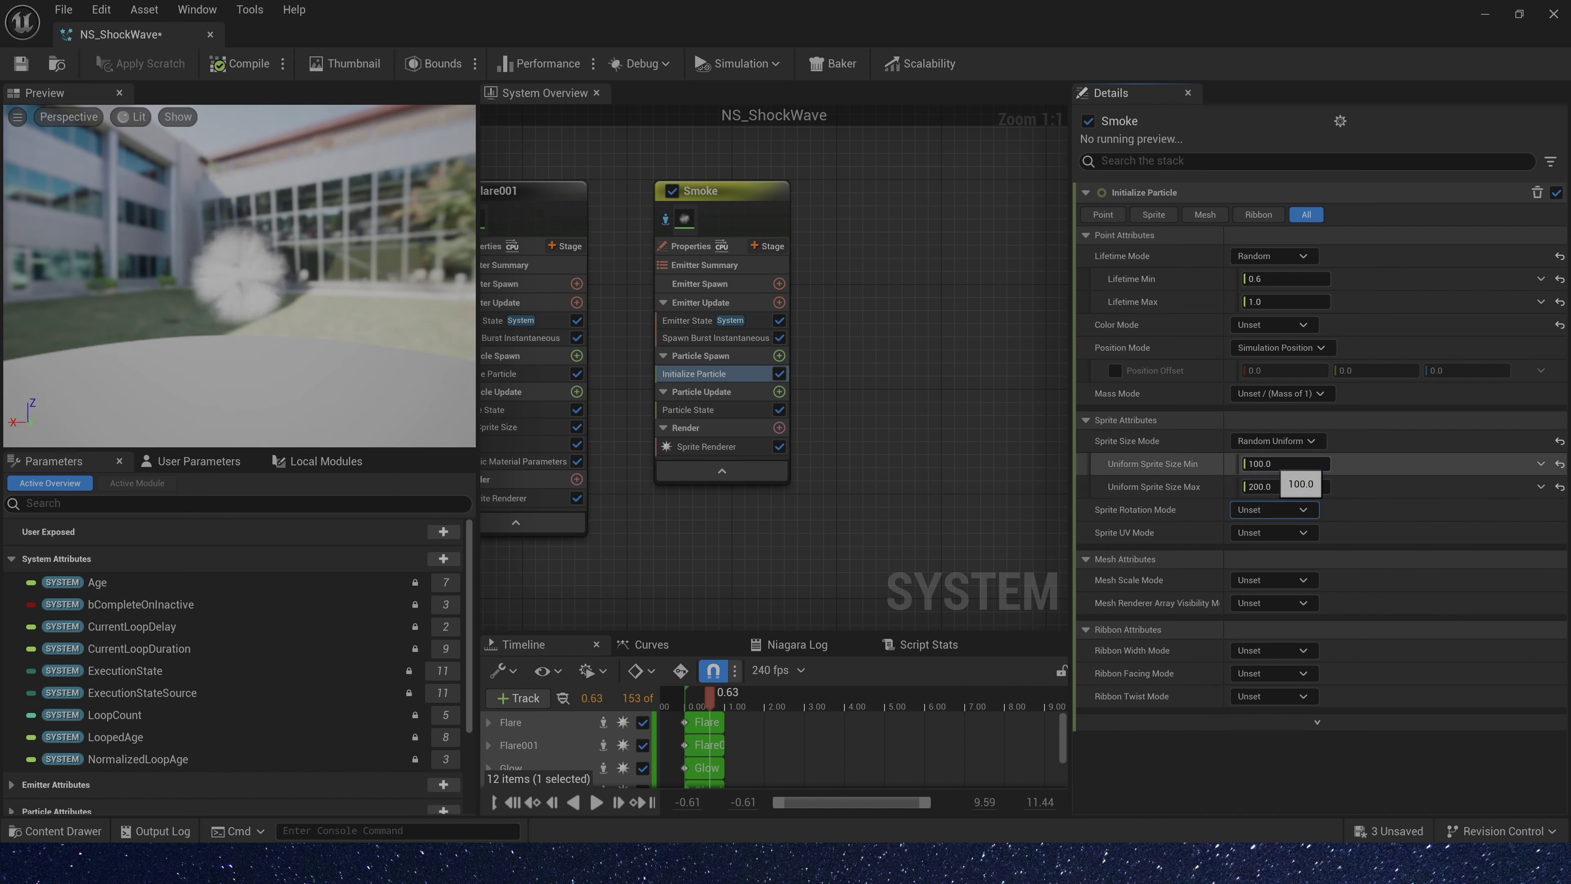
left_click(1272, 509)
left_click(1317, 555)
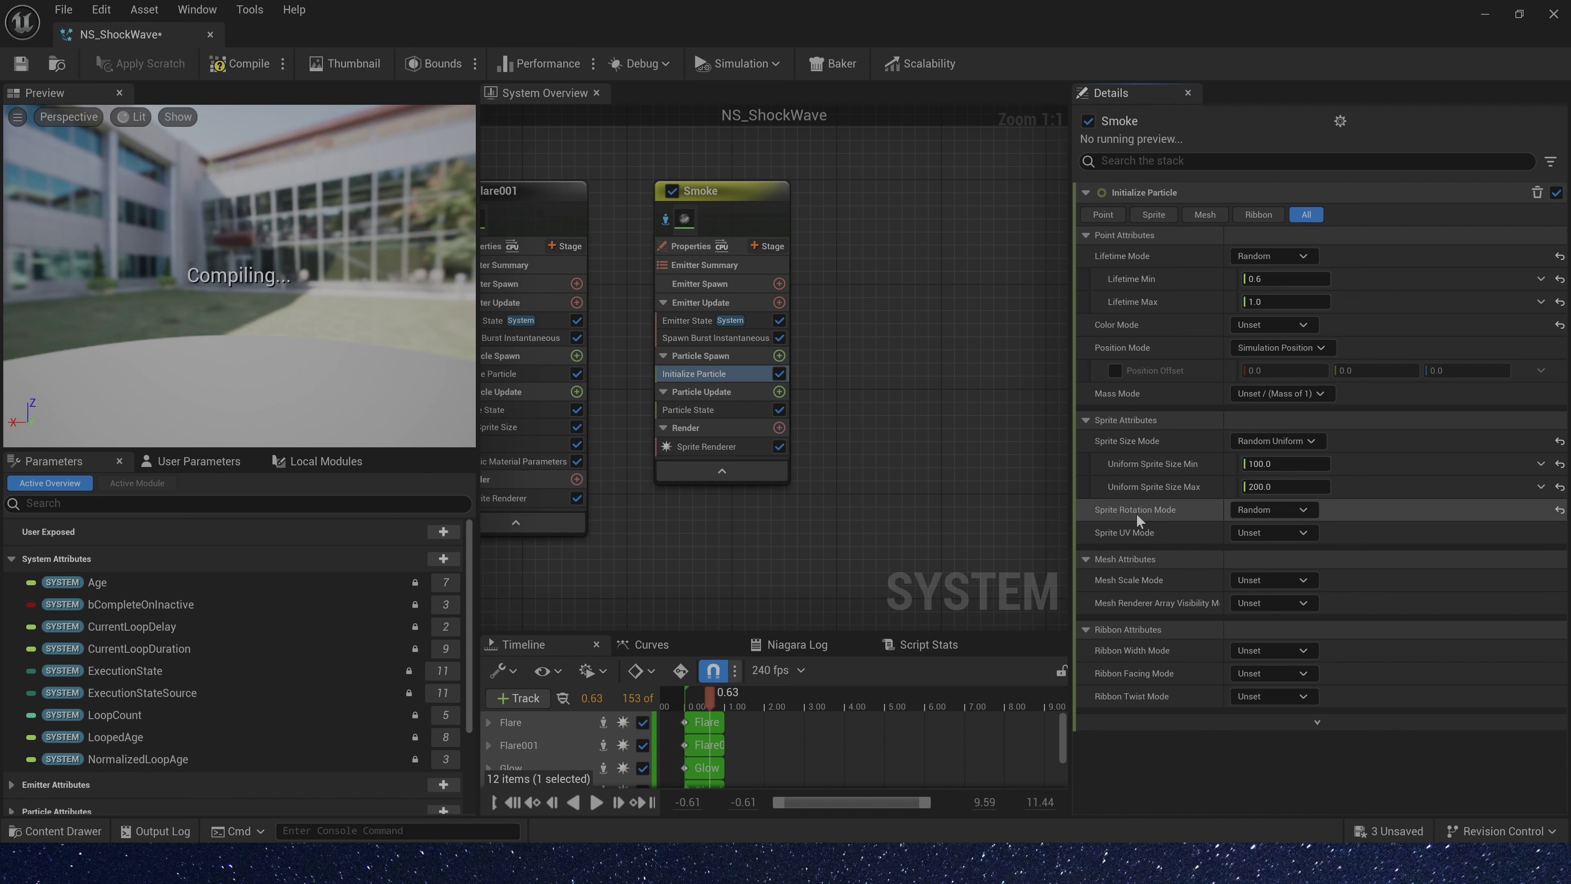
Add a Shape Location module to Smoke's Particle Spawn, a sphere of radius 50
left_click(779, 355)
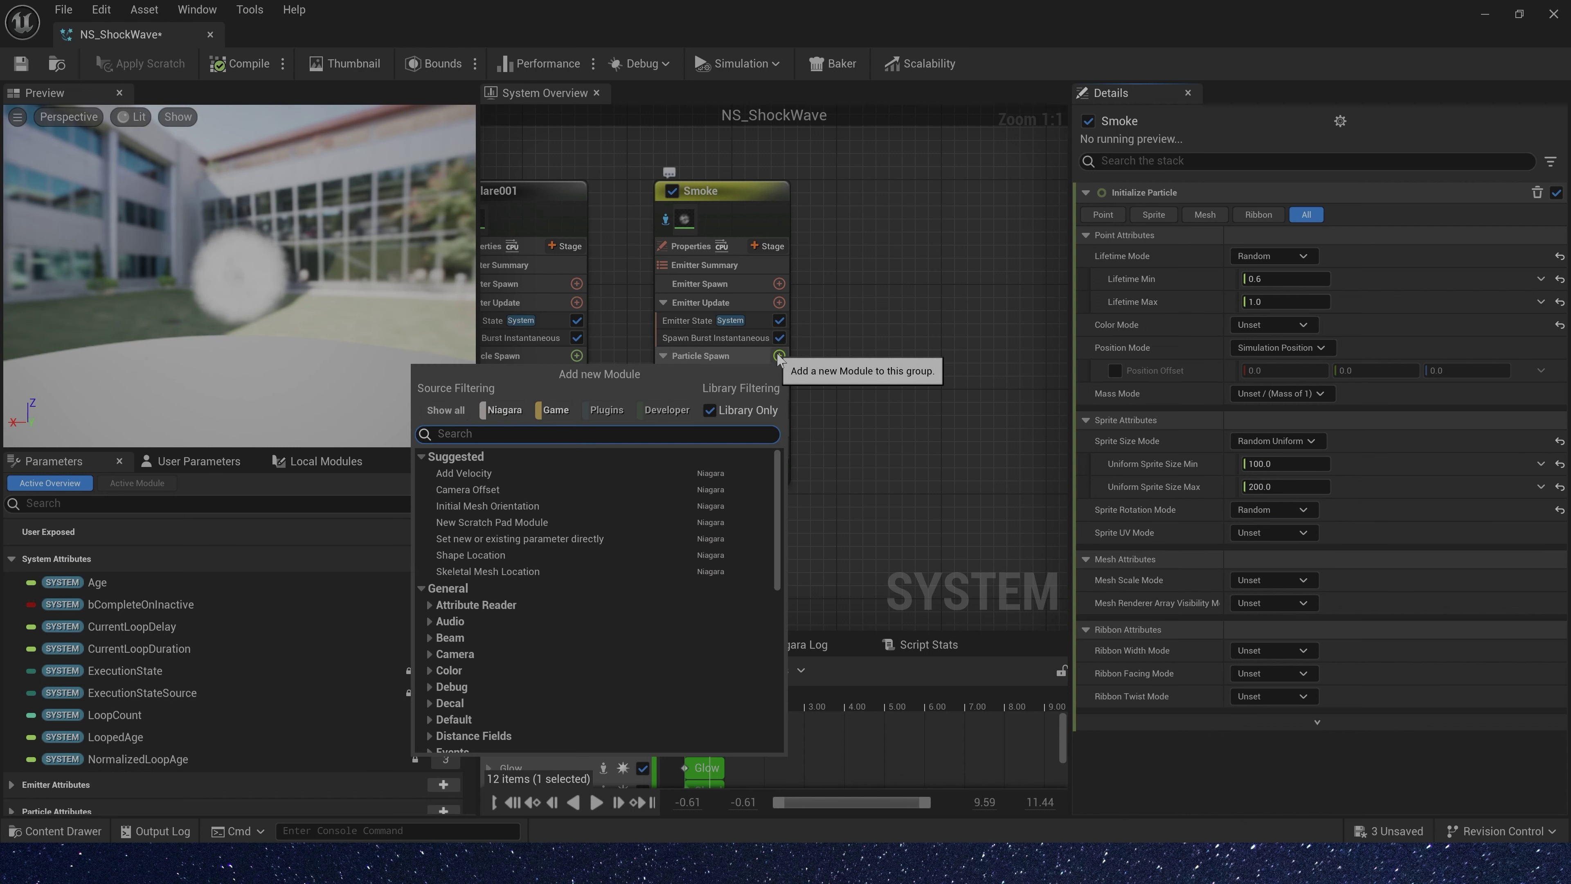
type("lo")
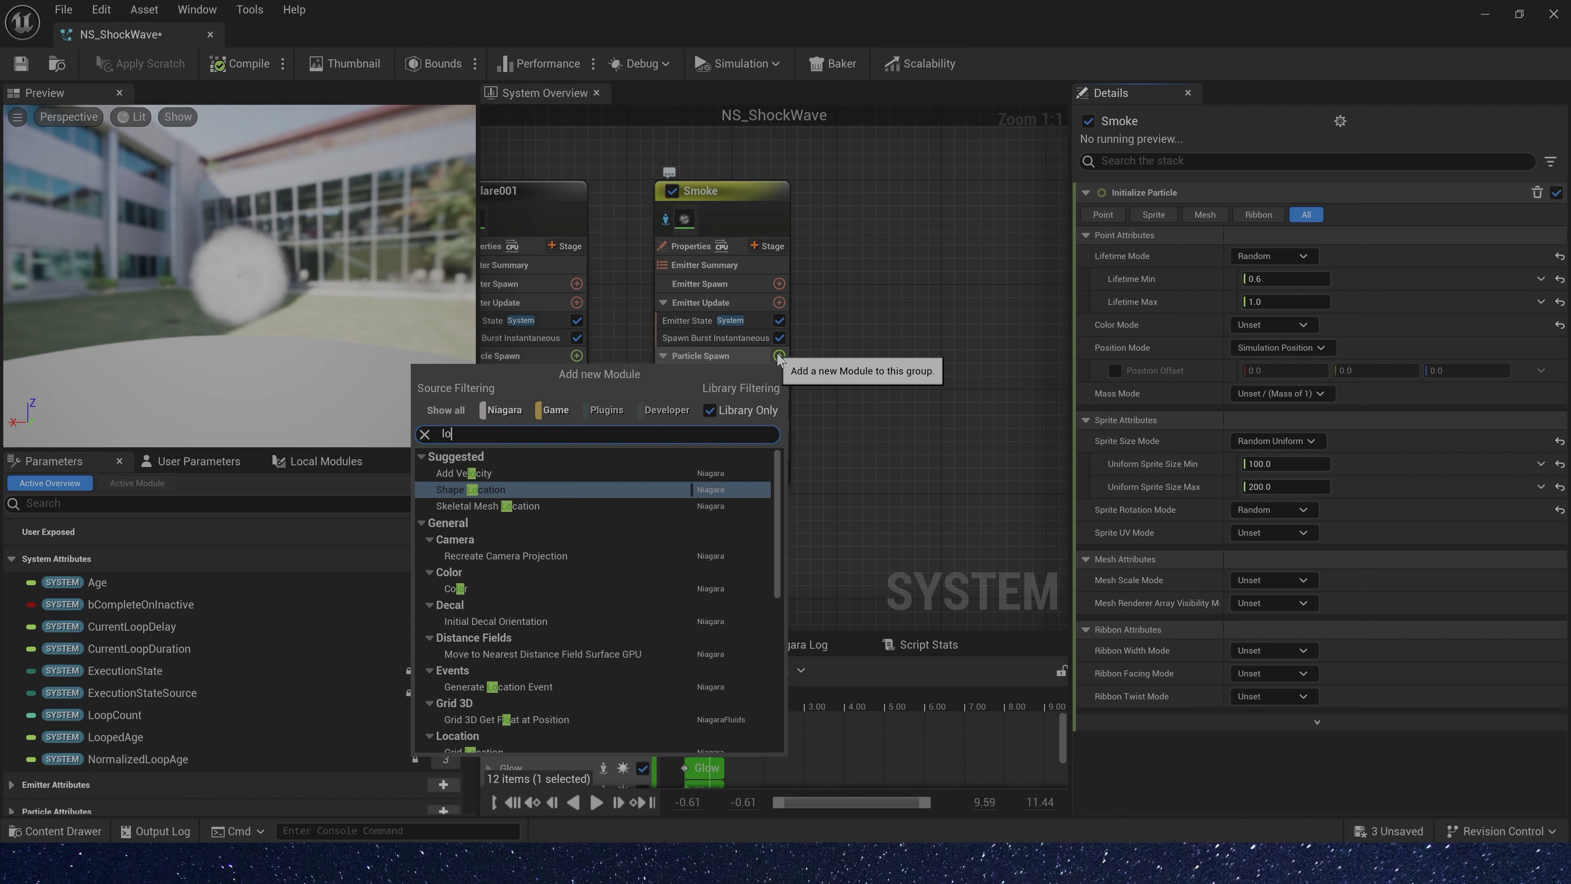
left_click(491, 488)
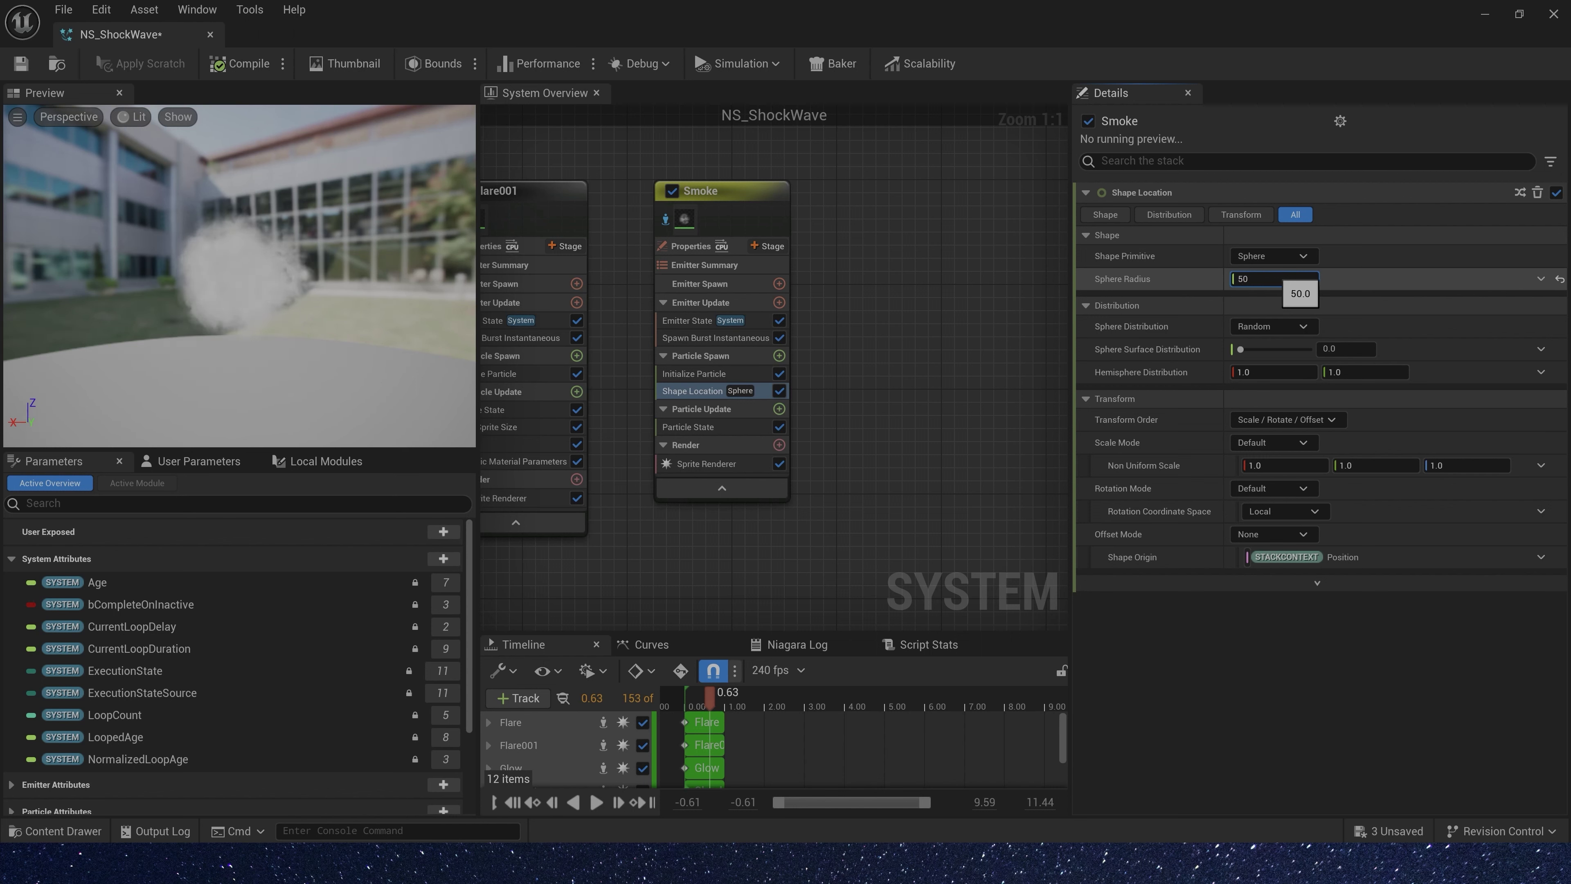
Add Velocity from a point with speed as a Random Range Float of 20–50
left_click(779, 355)
type("add")
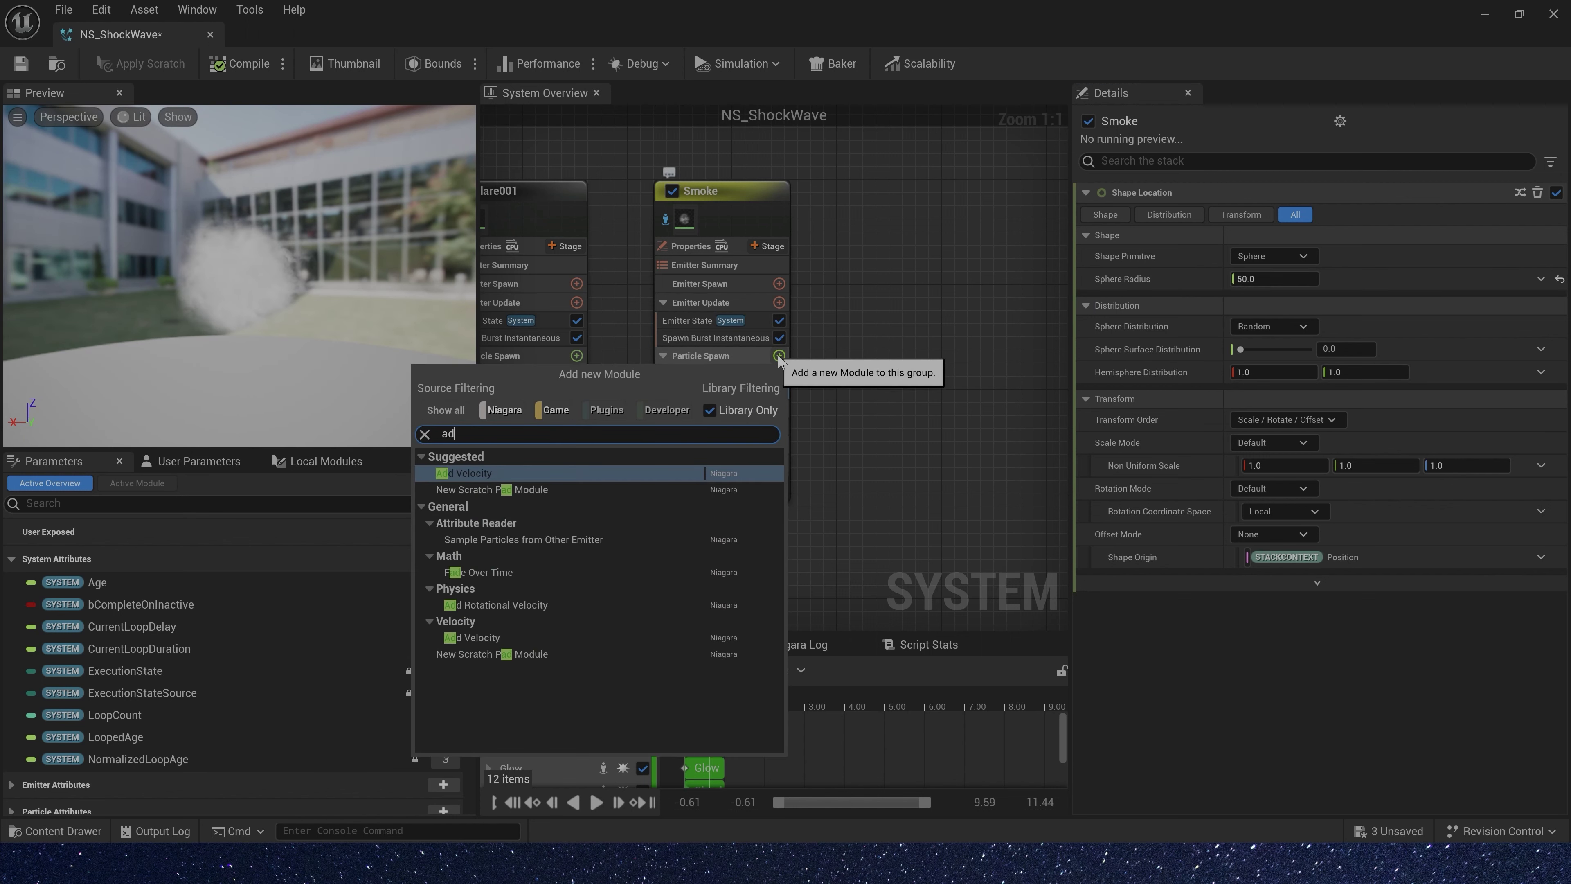
left_click(462, 477)
left_click(1516, 252)
left_click(1276, 216)
left_click(1277, 257)
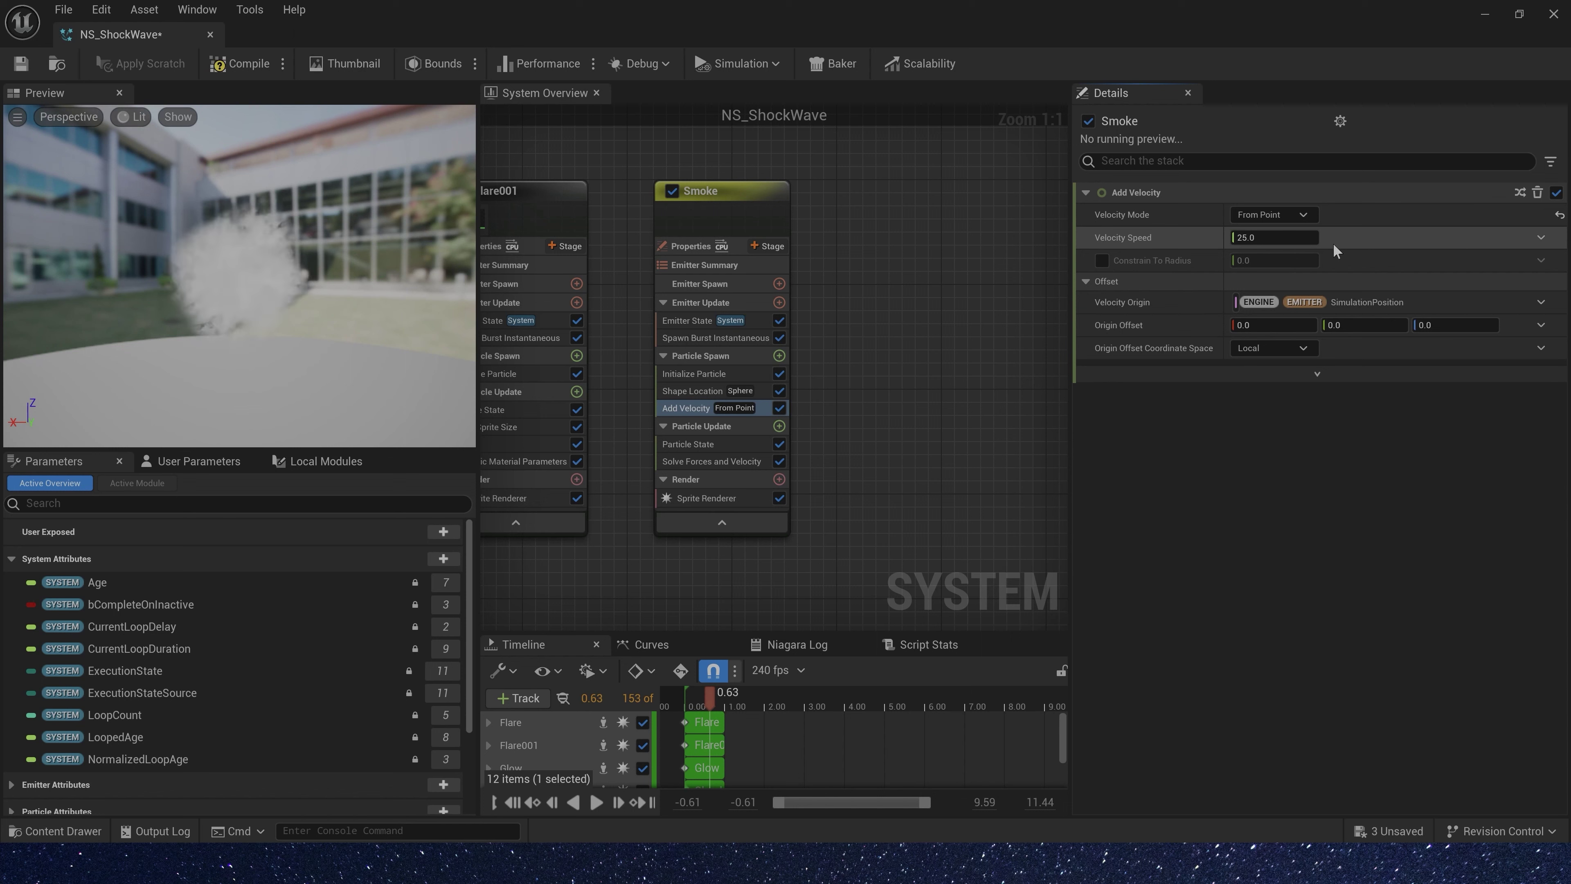
left_click(1540, 237)
type("rand")
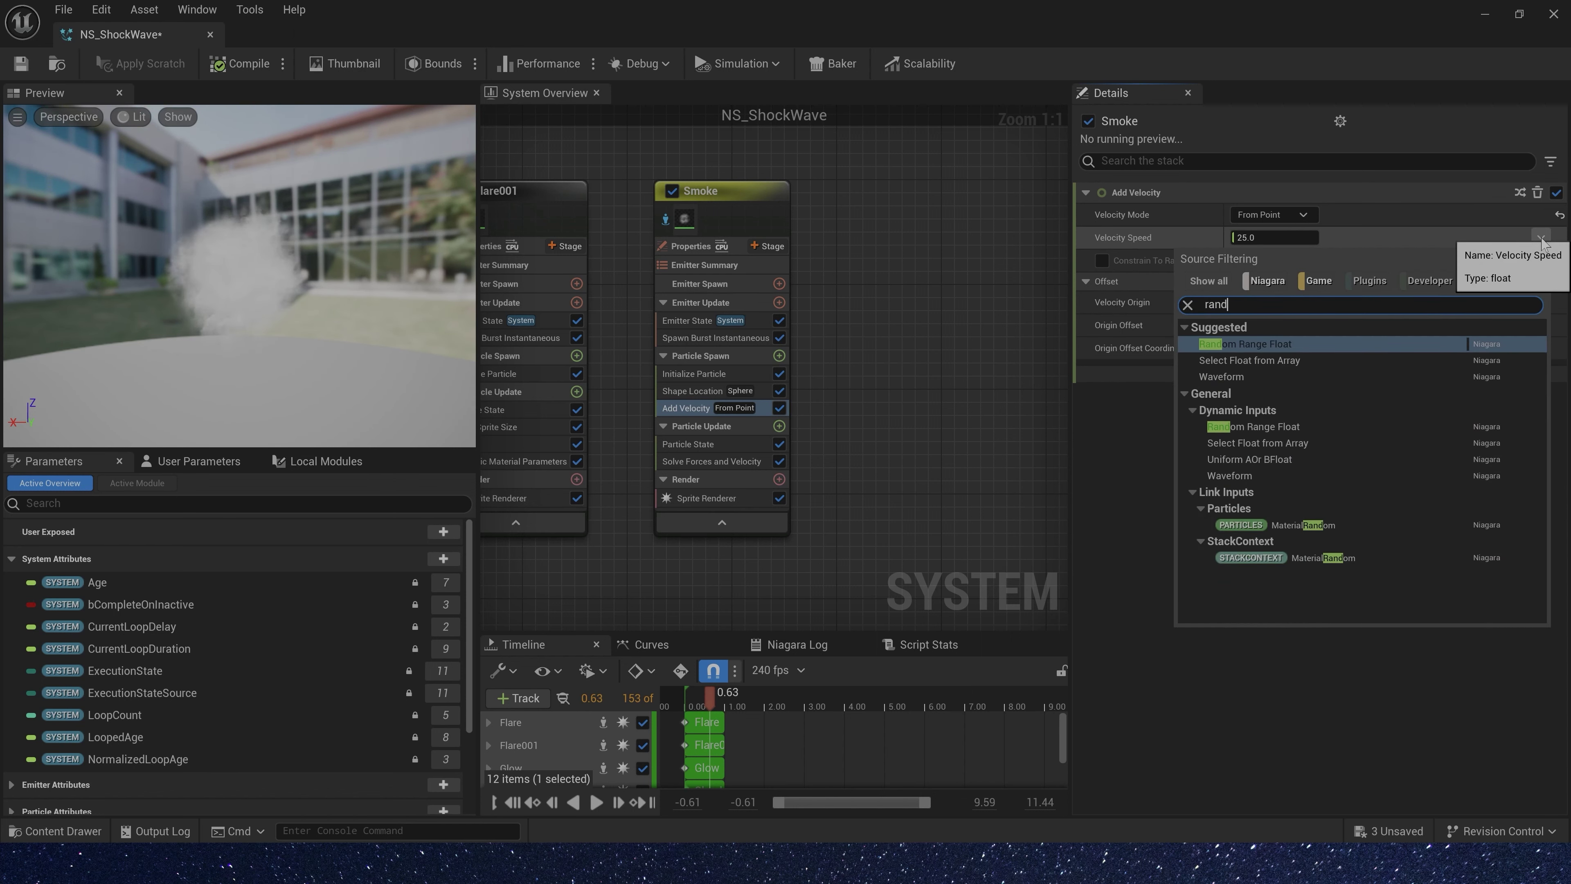
key("Return")
left_click(1296, 261)
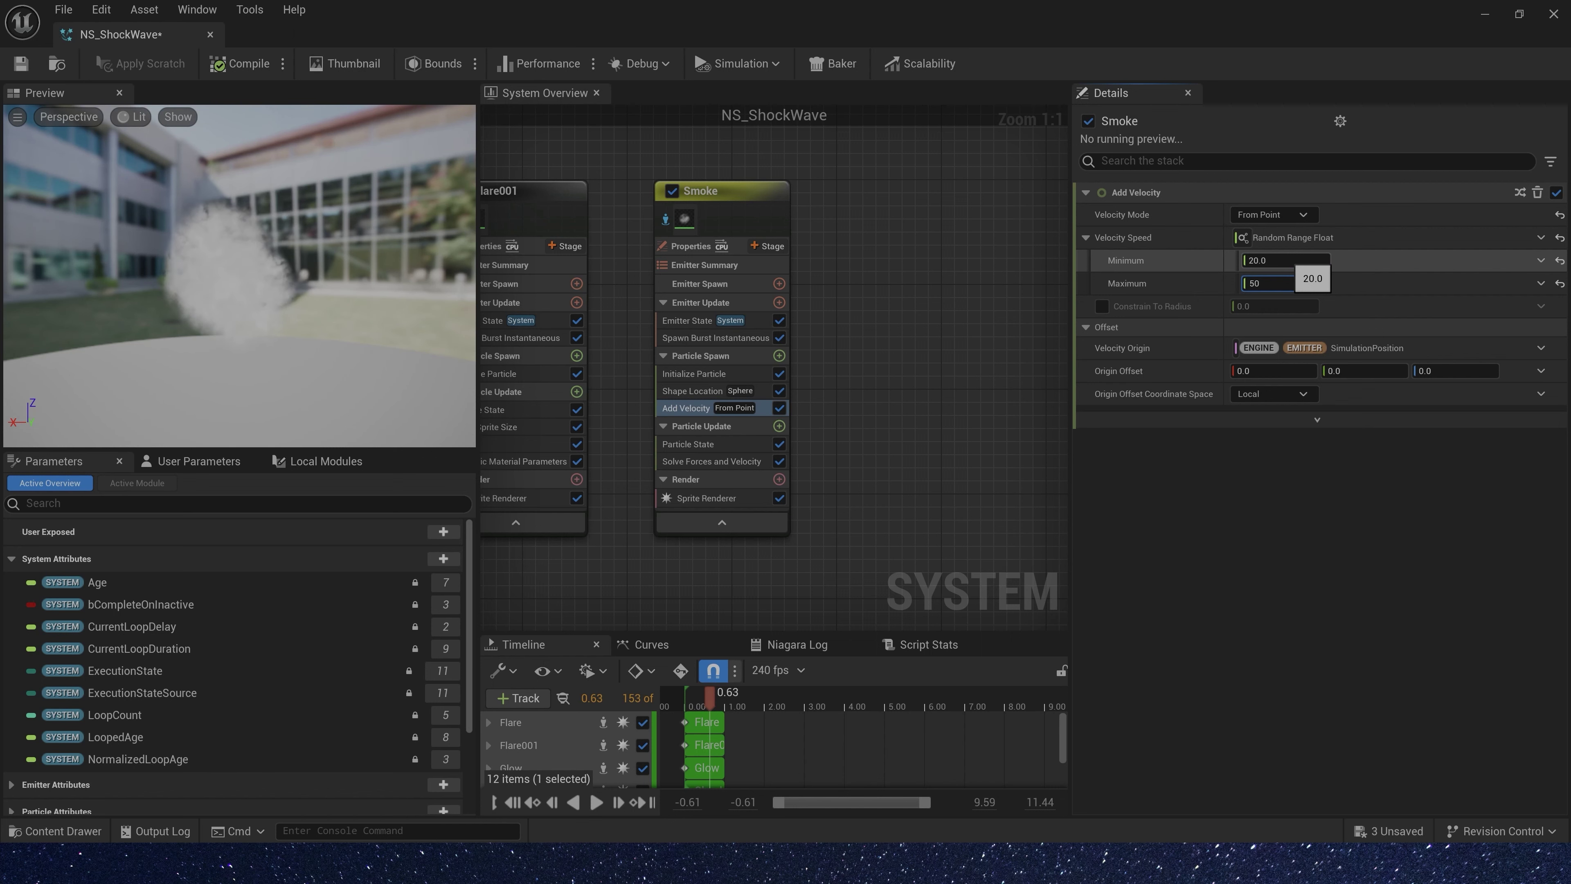
Copy Flare001's Color module into Smoke and set its scale color value to 1
right_click_drag(879, 433, 981, 435)
left_click(565, 447)
key("ctrl+c")
left_click(810, 445)
key("ctrl+v")
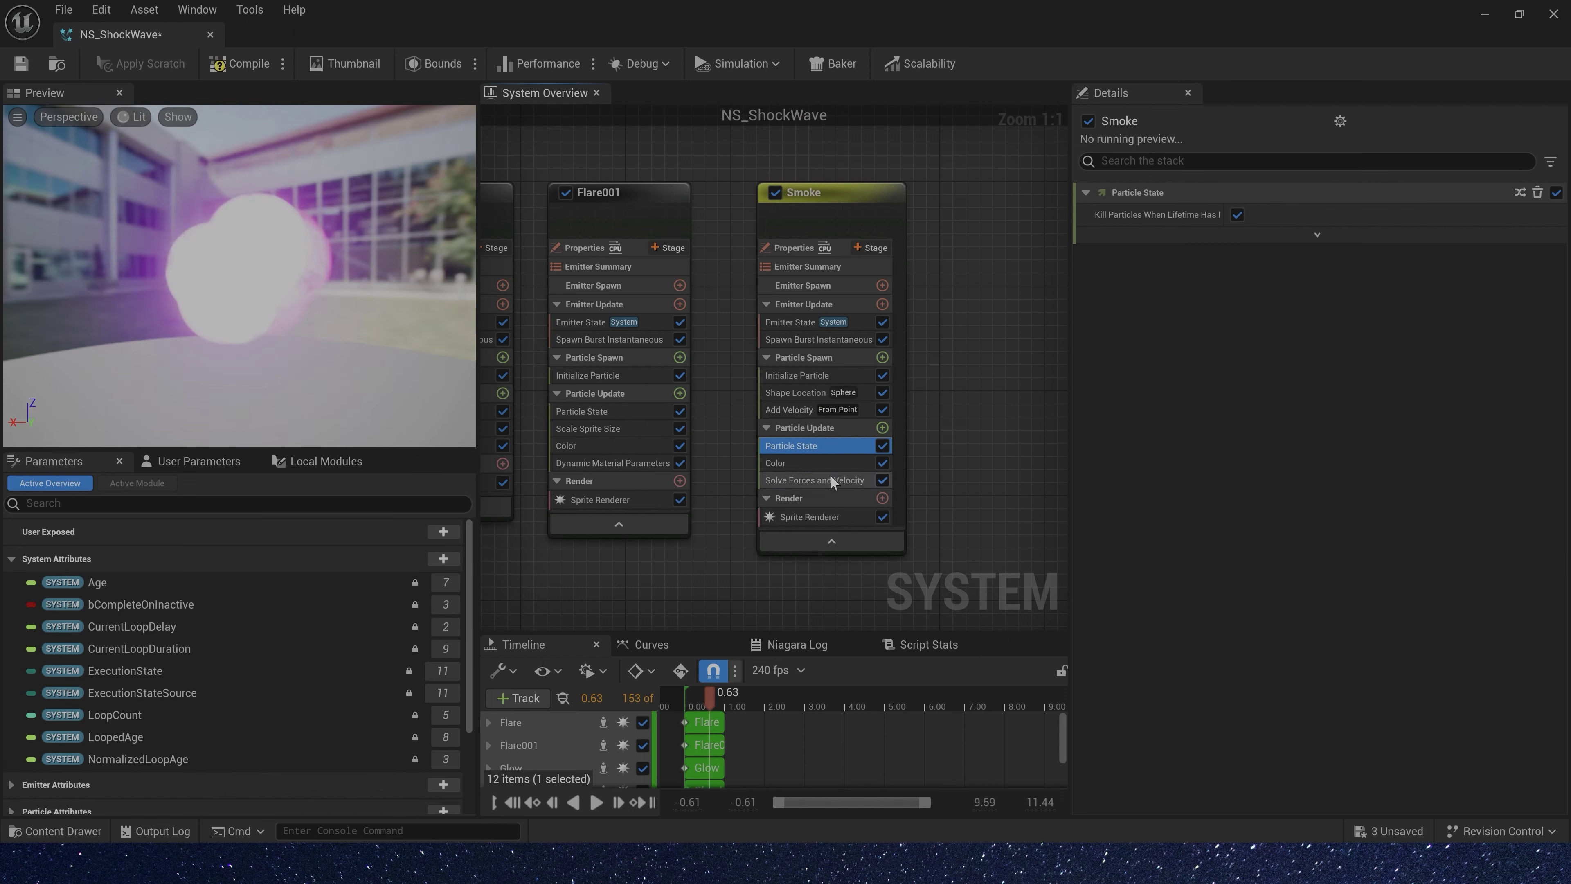
left_click(819, 463)
type("1")
key("Tab")
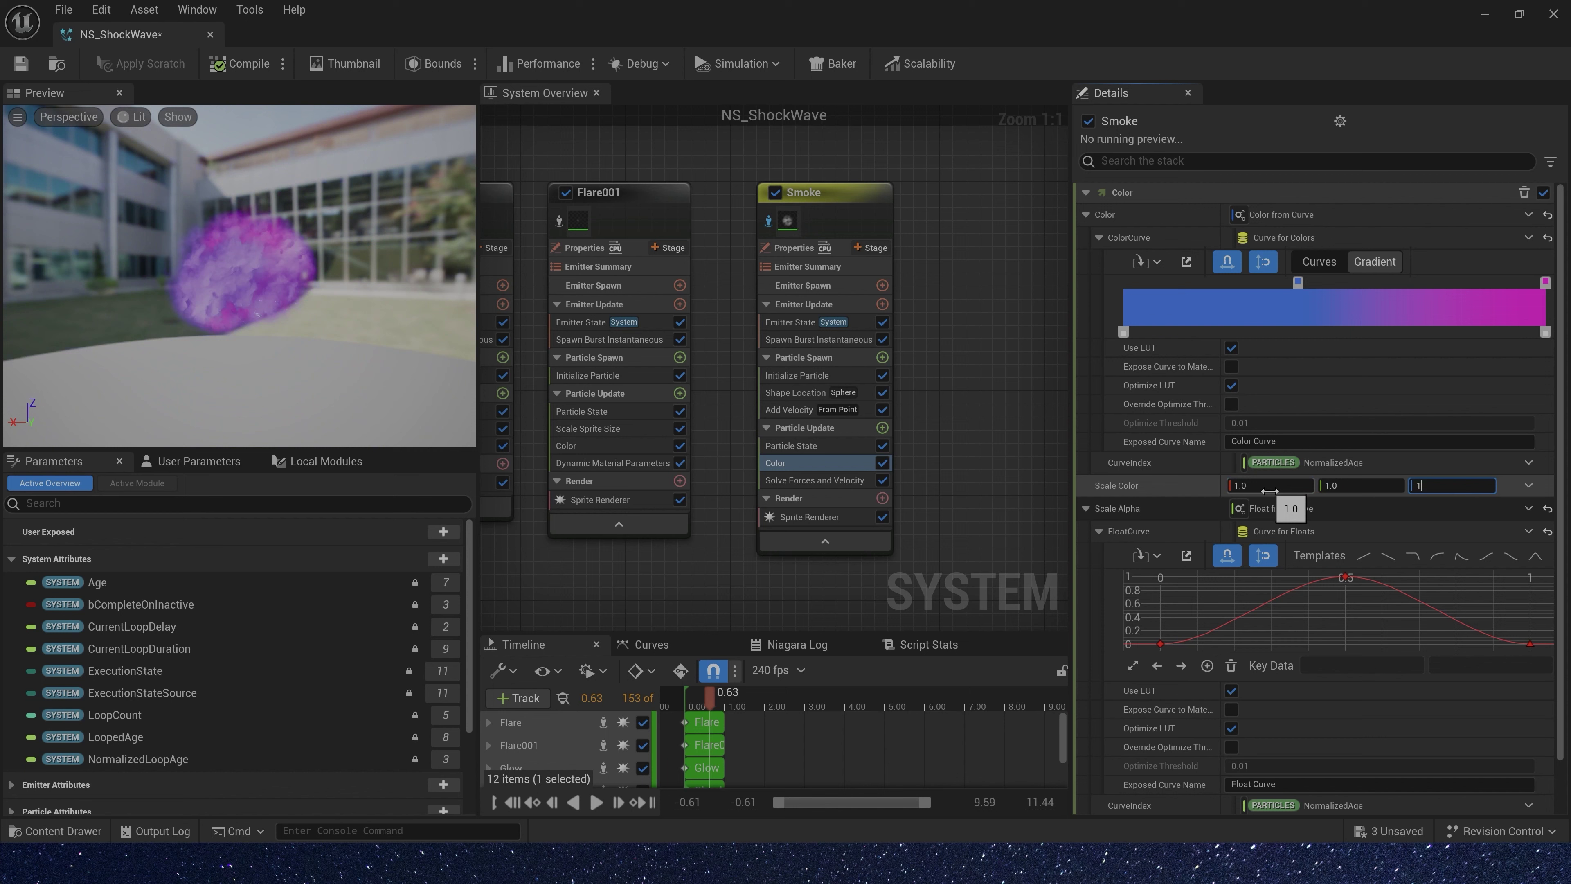
scroll(1269, 490, "down", 2)
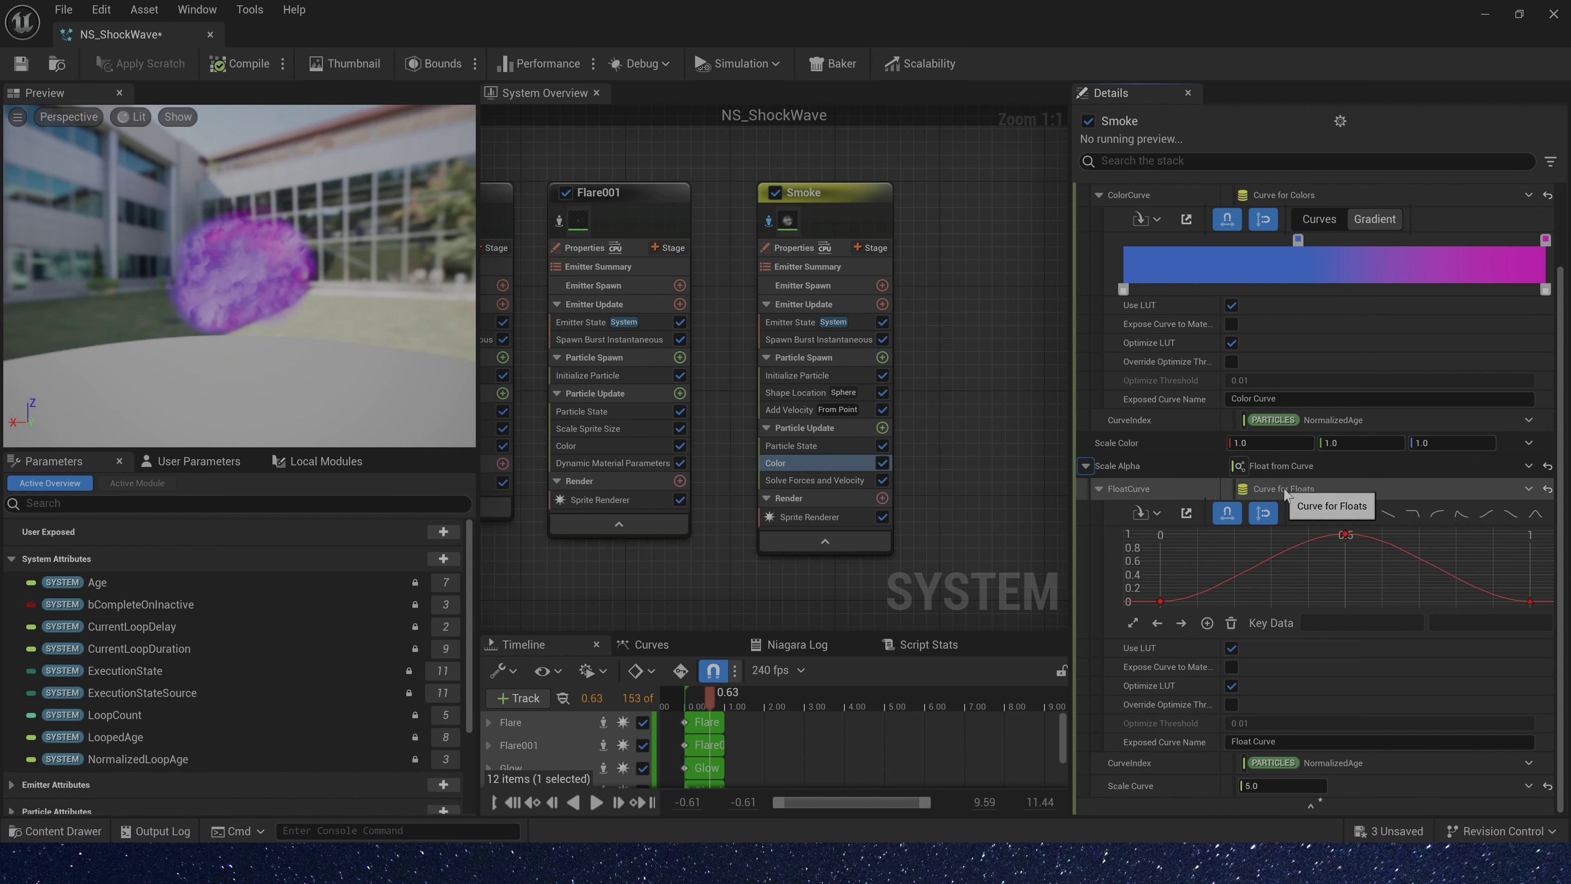
Add Scale Sprite Size to Smoke's Particle Update with a rising curve
left_click(882, 427)
type("size")
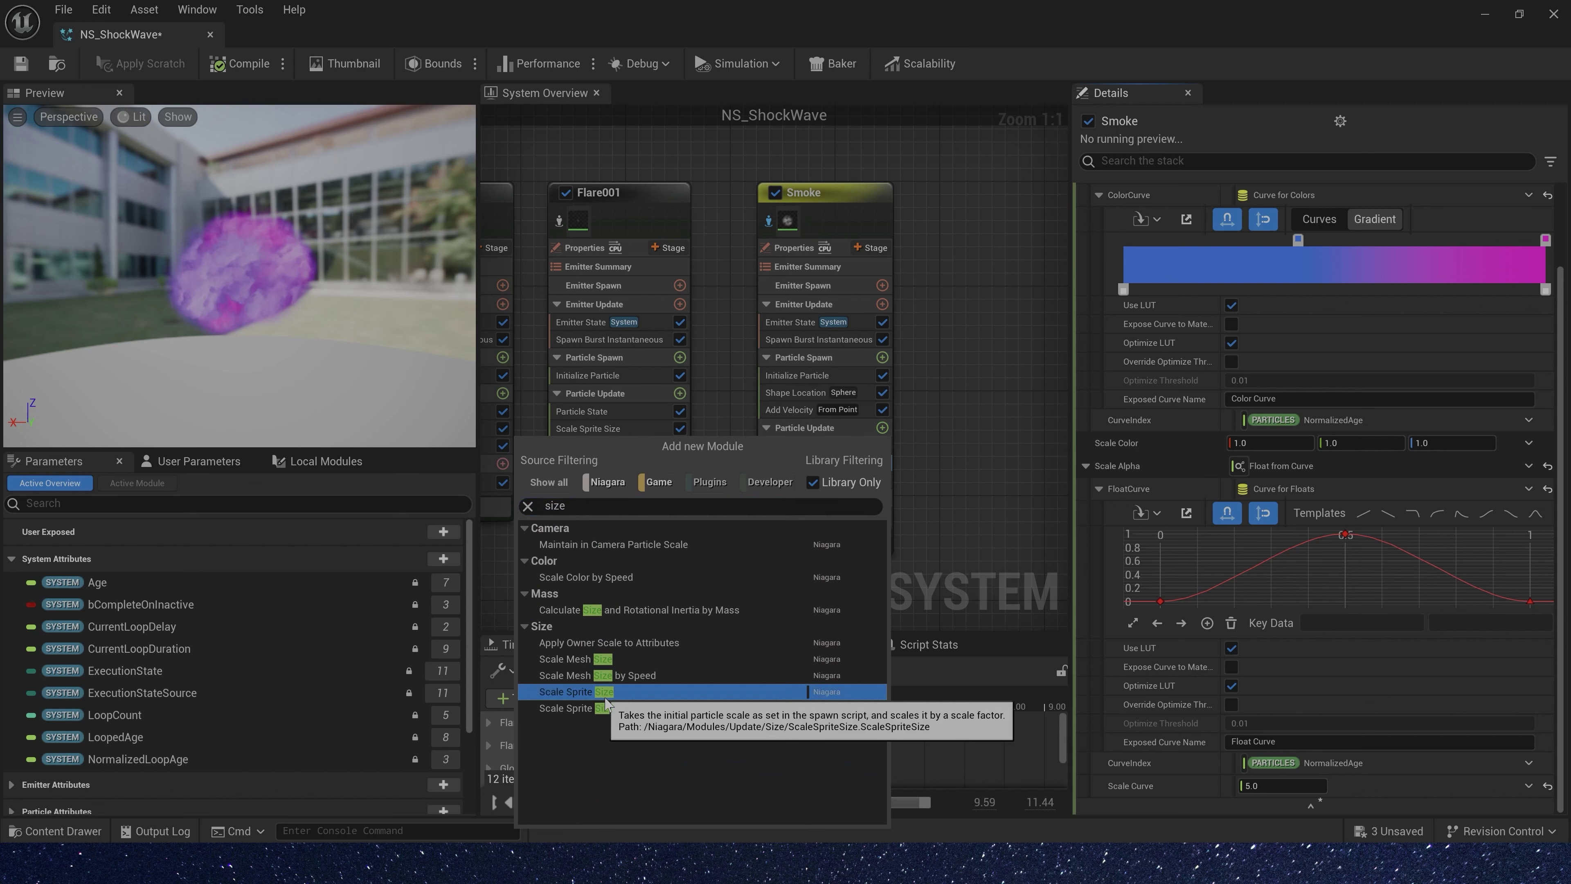
left_click(635, 691)
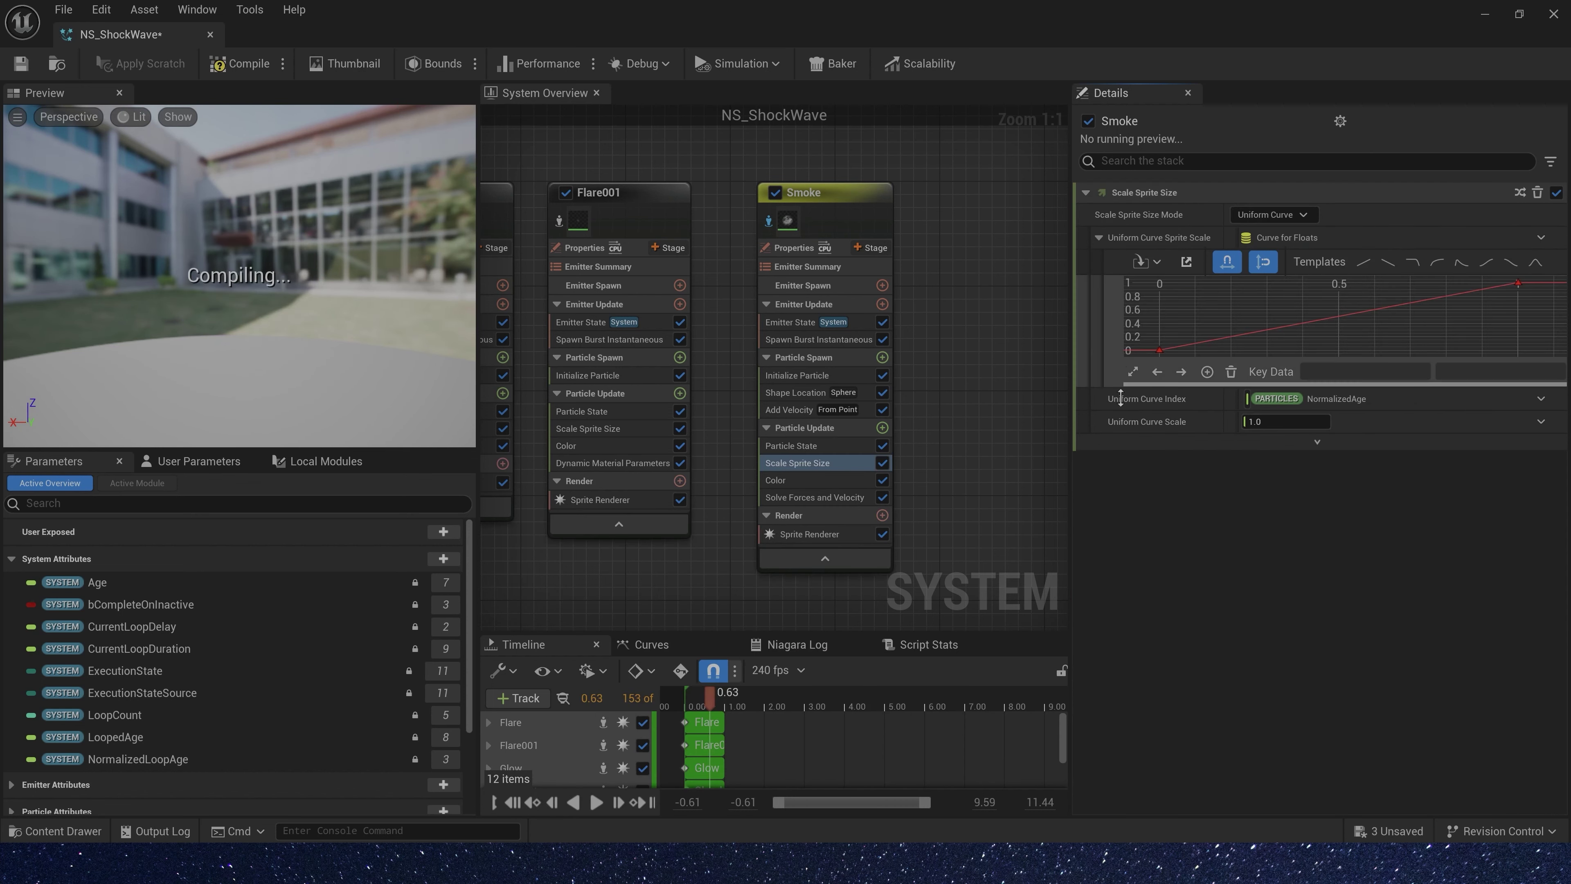
left_click(1487, 263)
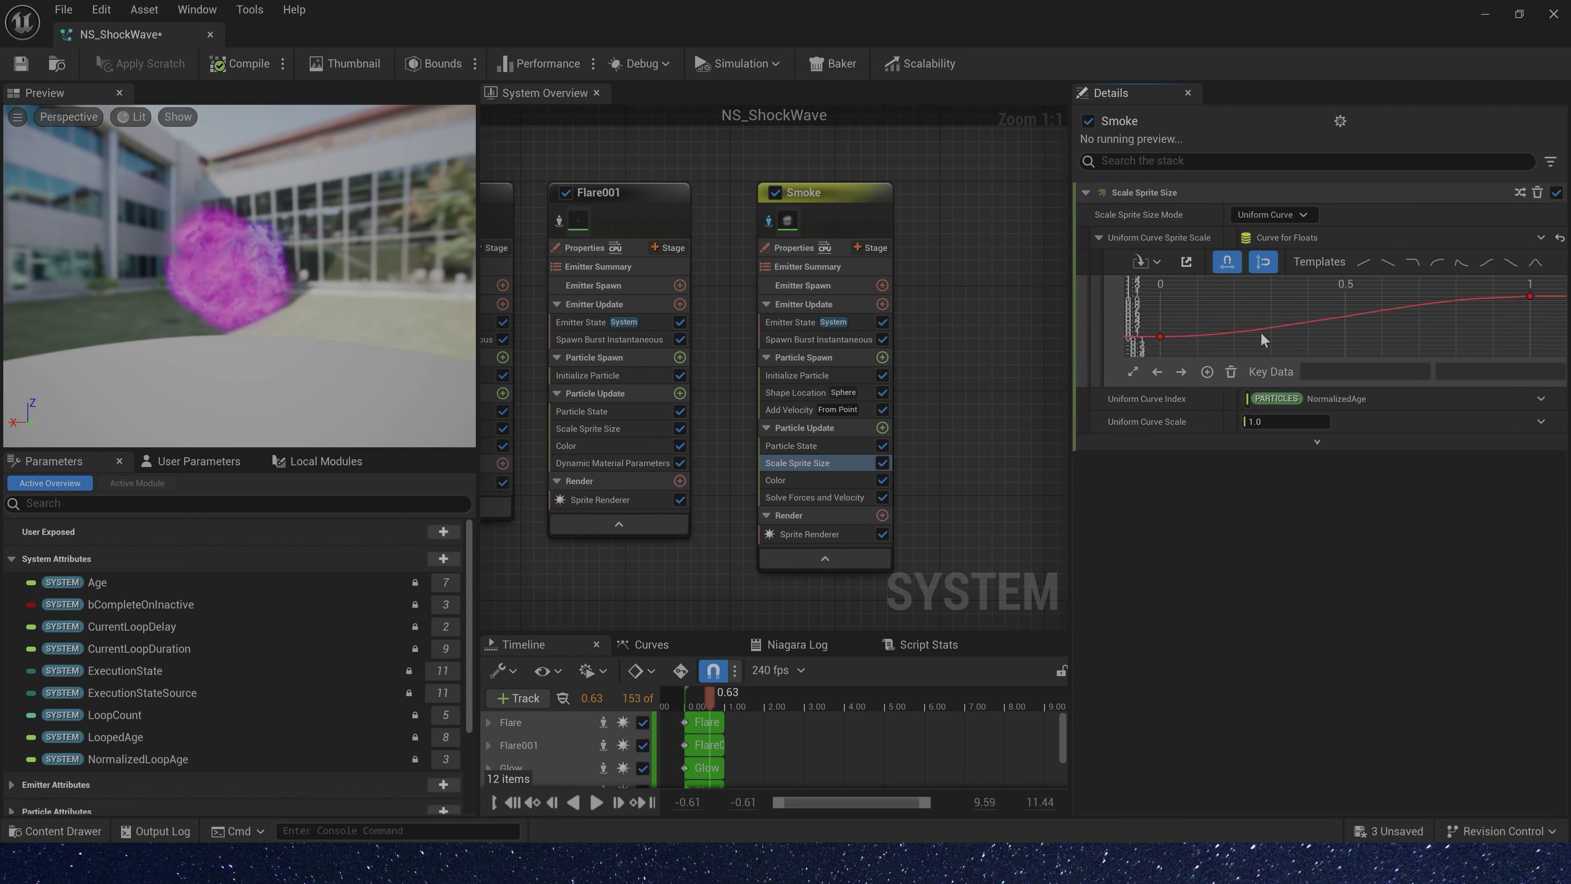
Add Dynamic Material Parameters, disable the fourth parameter, and randomize Offset and Time with Random Range Float
left_click(883, 428)
type("dy")
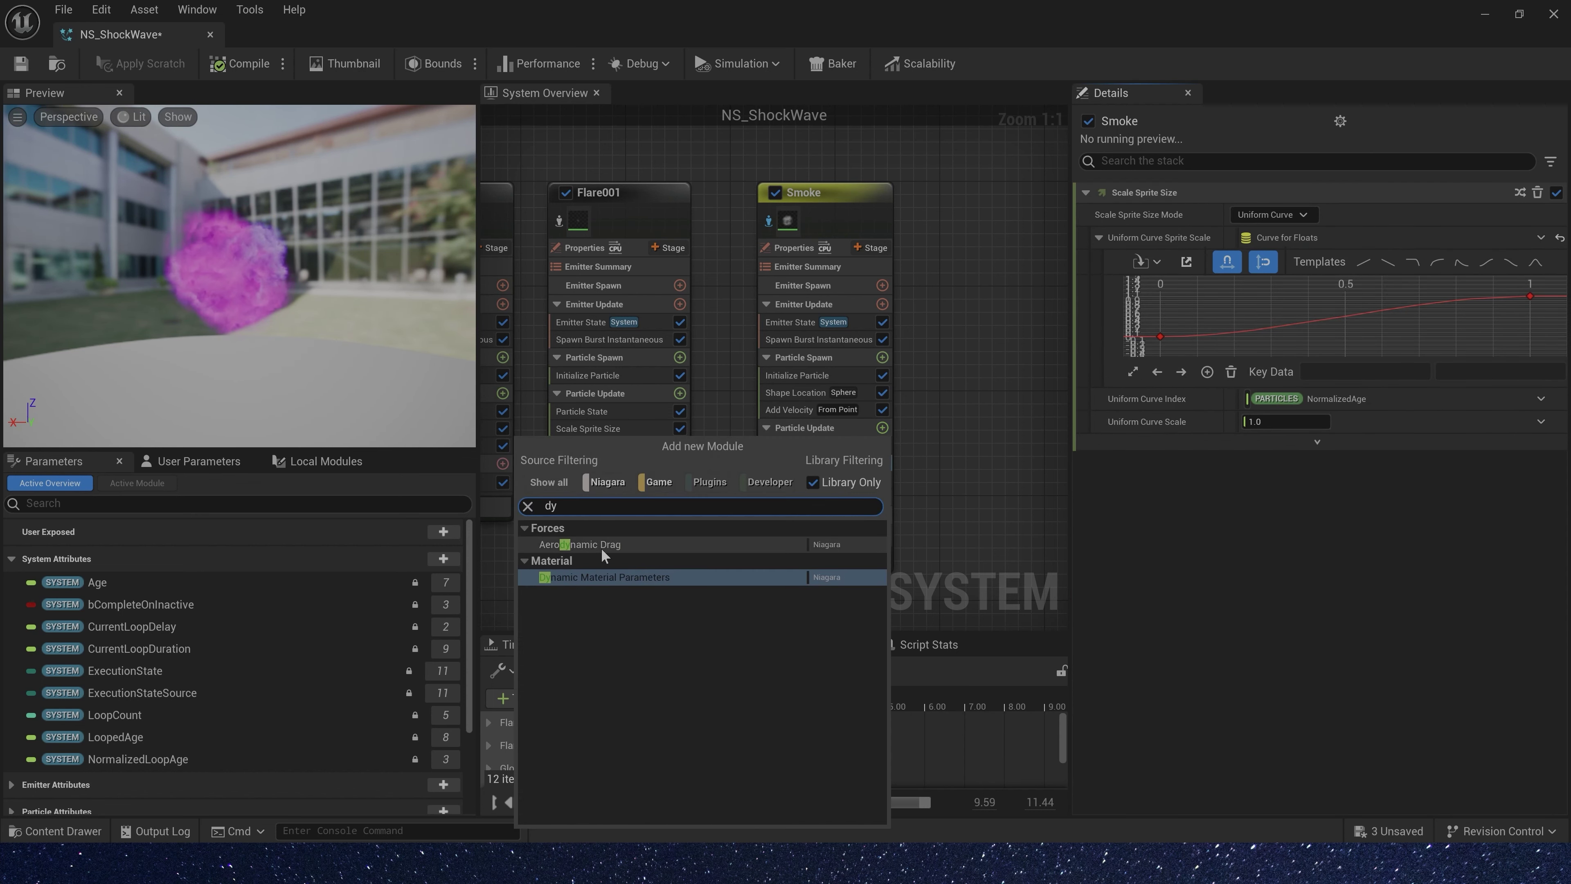
left_click(615, 577)
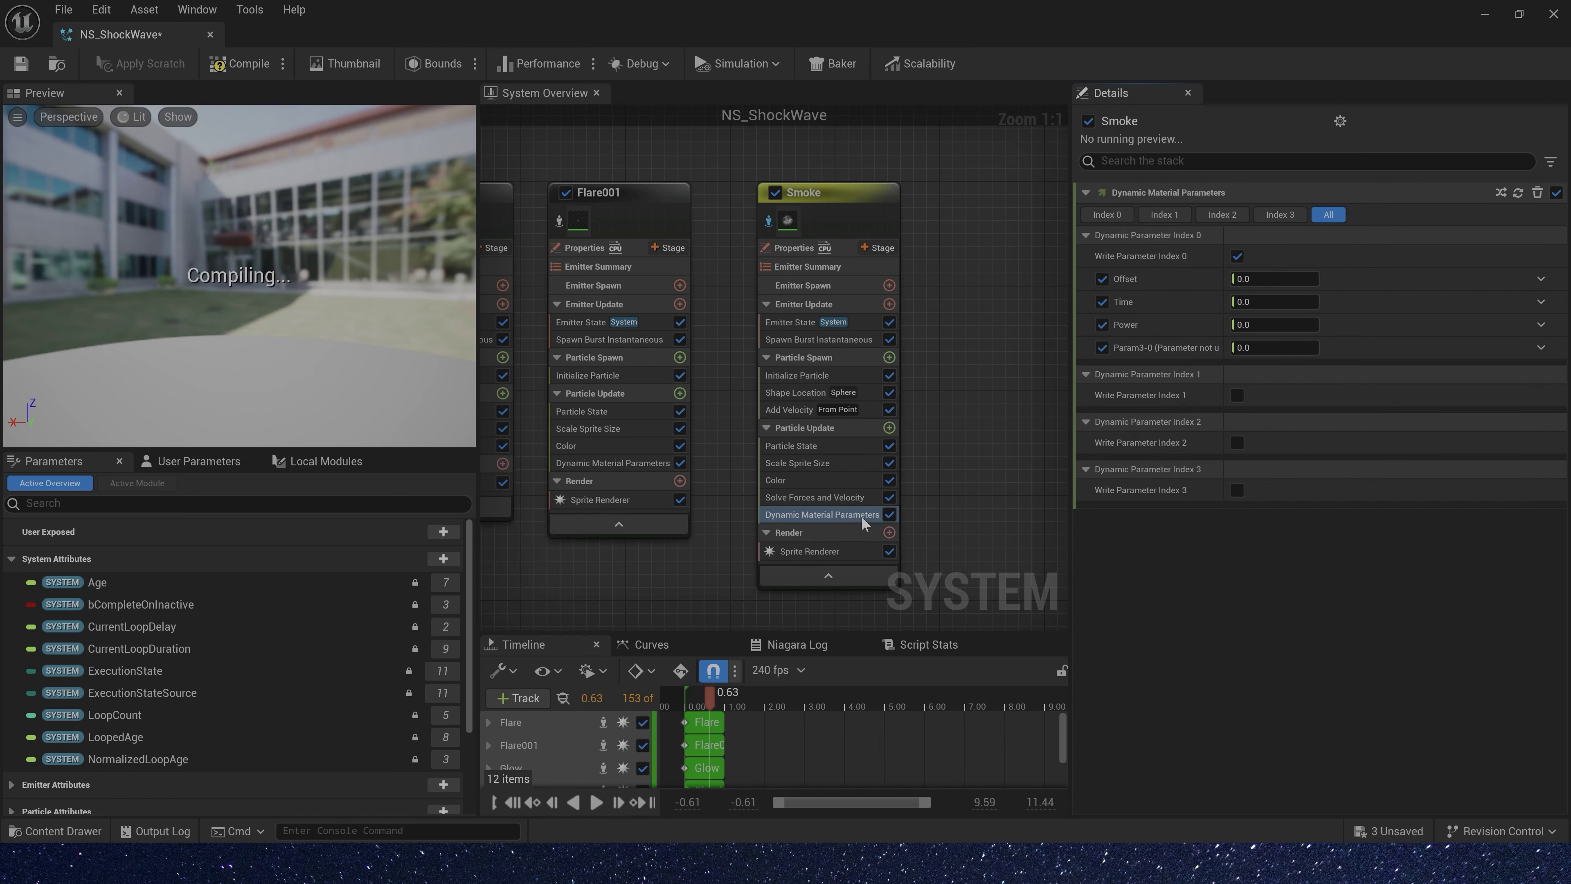
left_click(1102, 347)
left_click(1541, 279)
type("ra")
left_click(1322, 417)
left_click(1540, 370)
type("ra")
left_click(1421, 495)
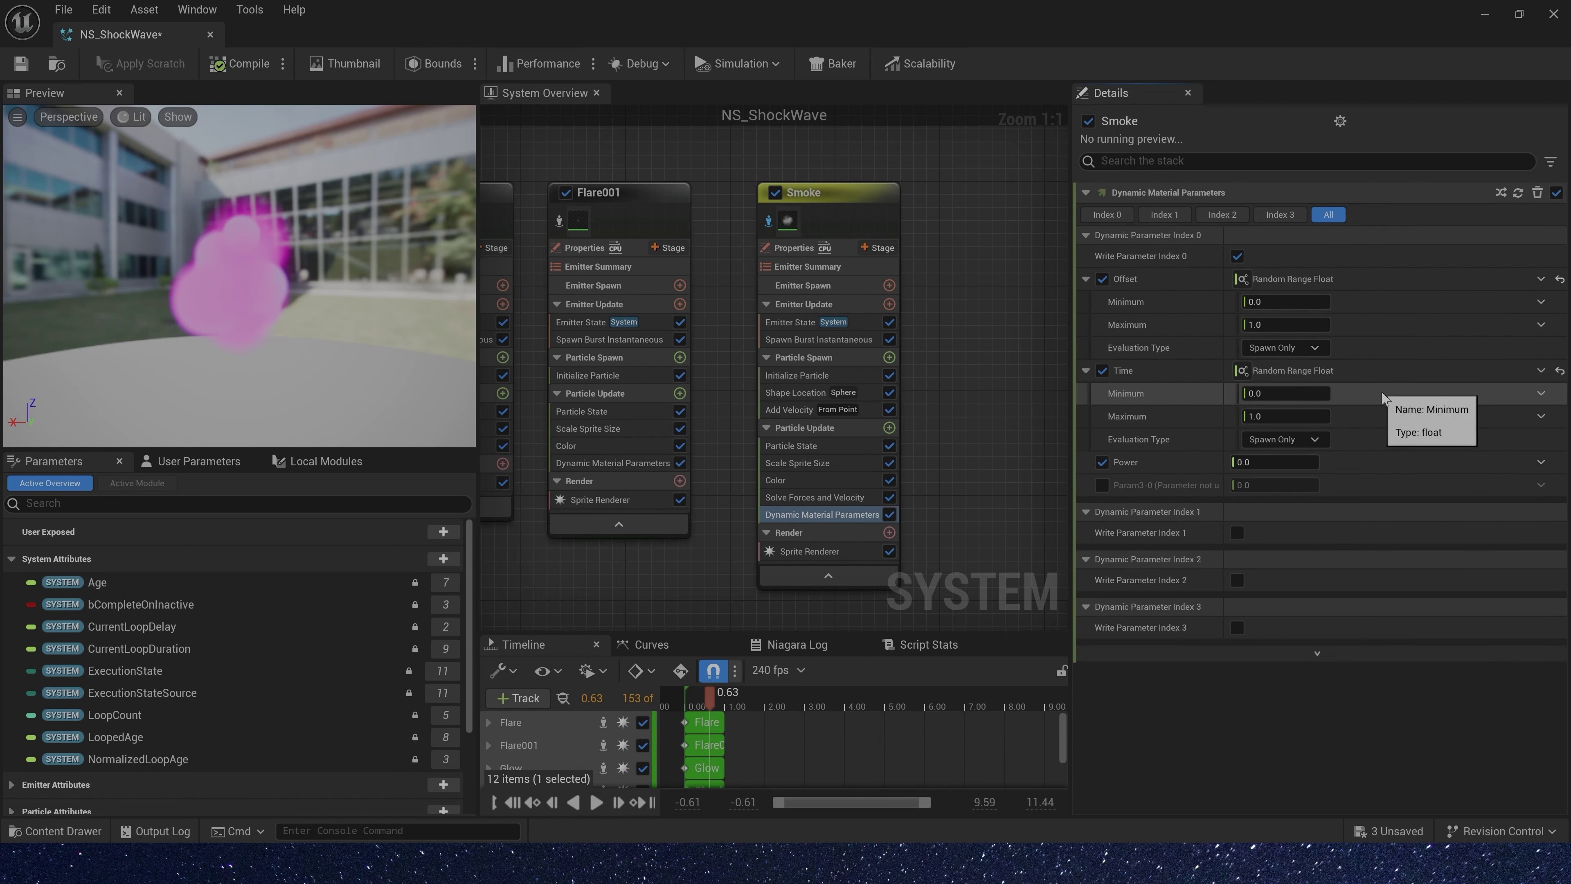
Drive the Power parameter with a float curve ramping from 2 to 5
left_click(1541, 462)
type("fl")
left_click(1361, 185)
left_click(1363, 509)
left_click(1159, 587)
left_click(1459, 620)
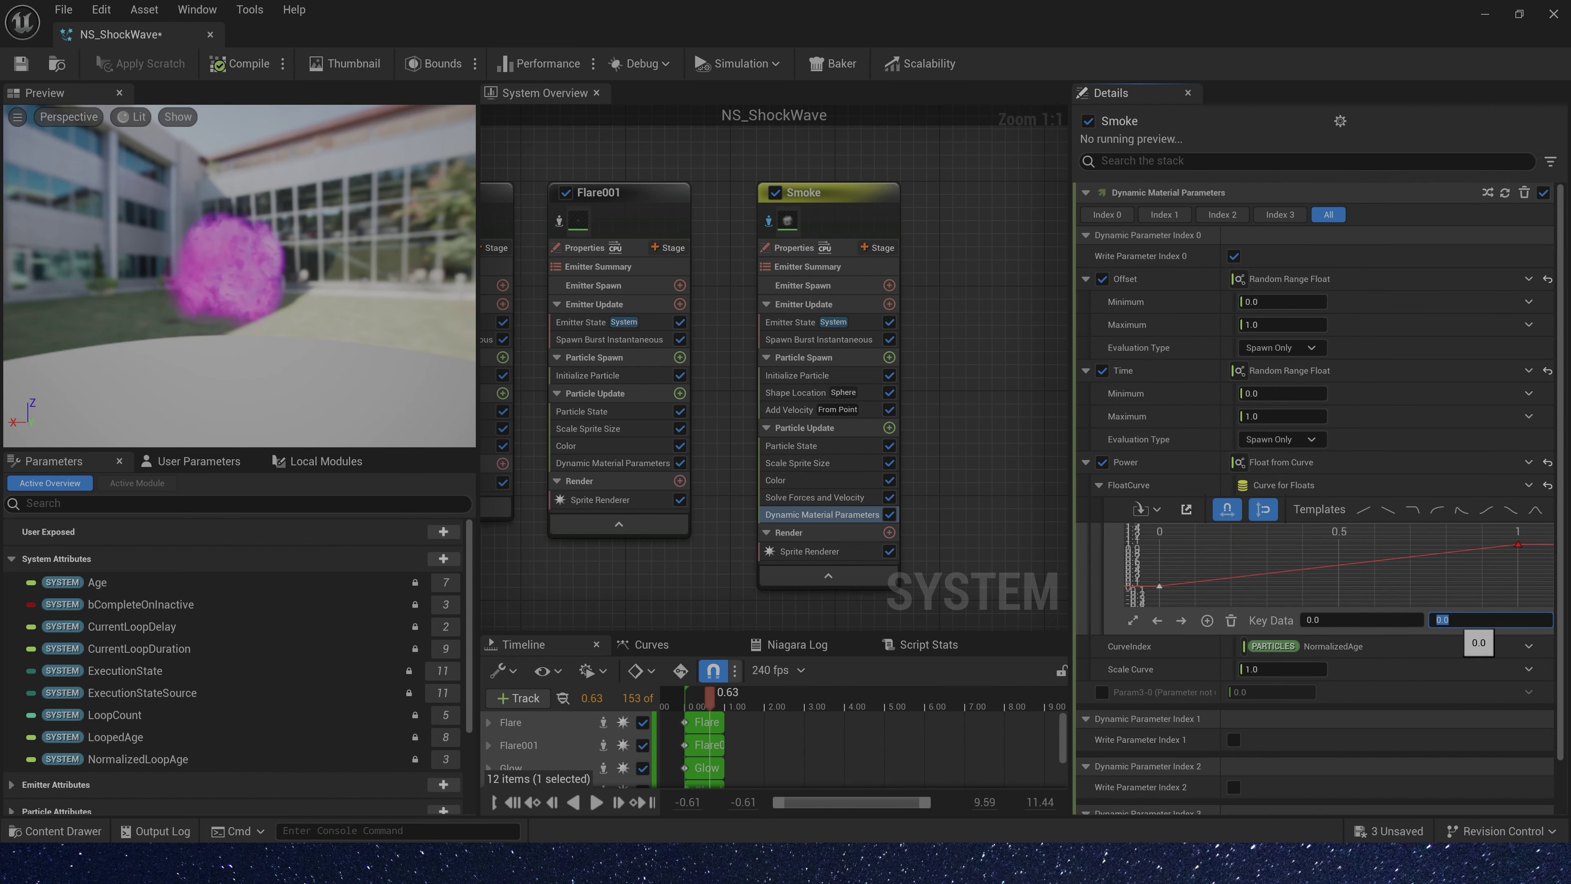
type("2")
key("Return")
left_click(1517, 544)
left_click(1494, 620)
type("5")
key("Return")
left_click_drag(710, 697, 713, 708)
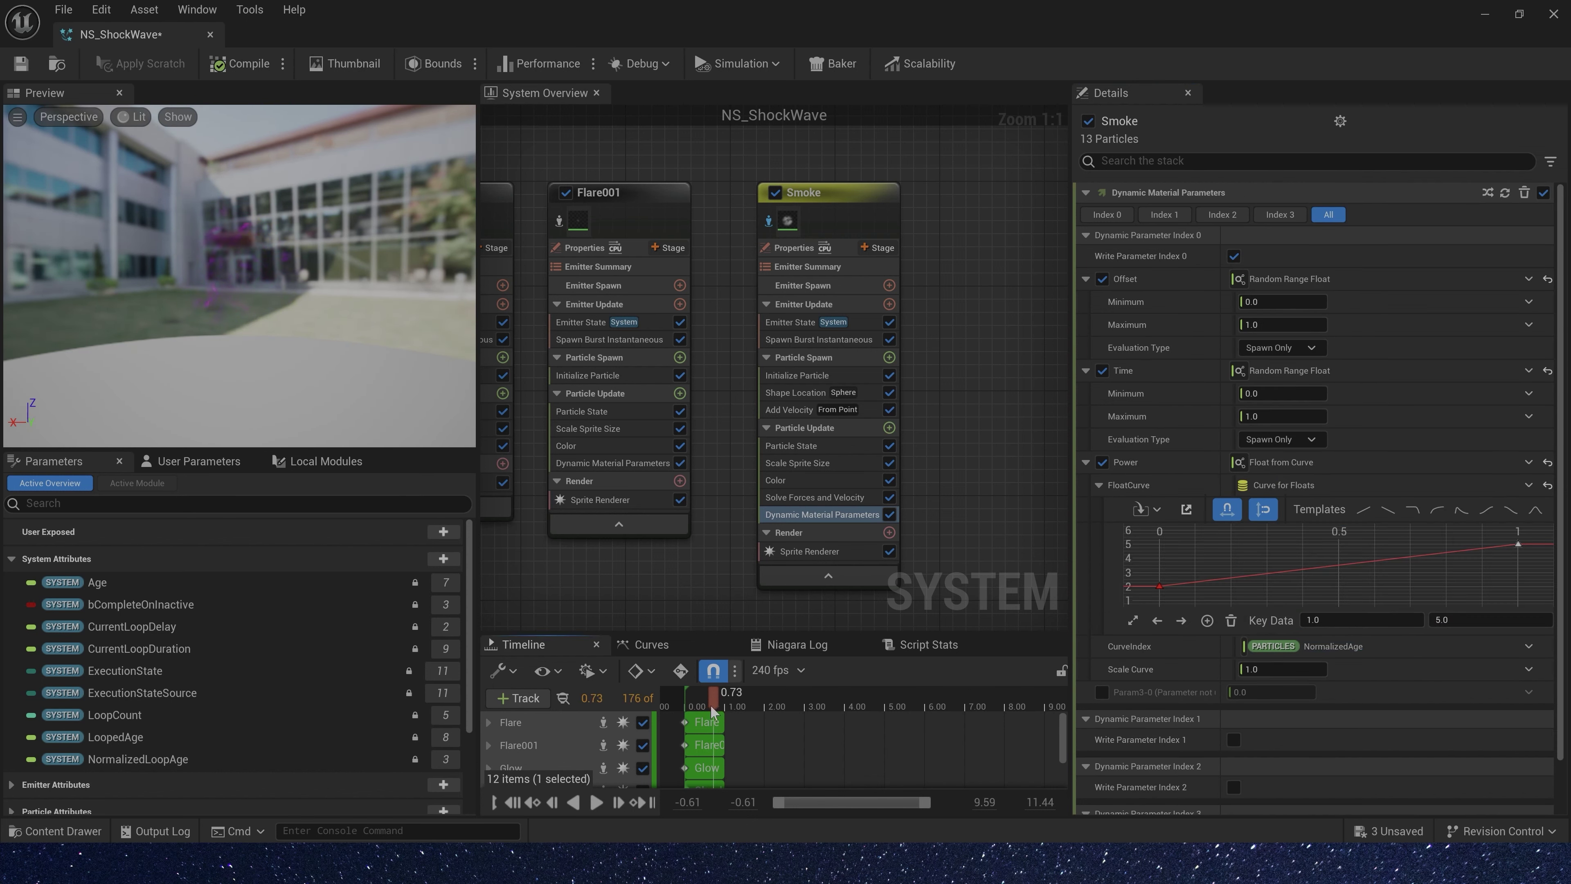
left_click(889, 427)
Add Curl Noise Force to Smoke with strength as a Random Range Float of 80–100
type("curl")
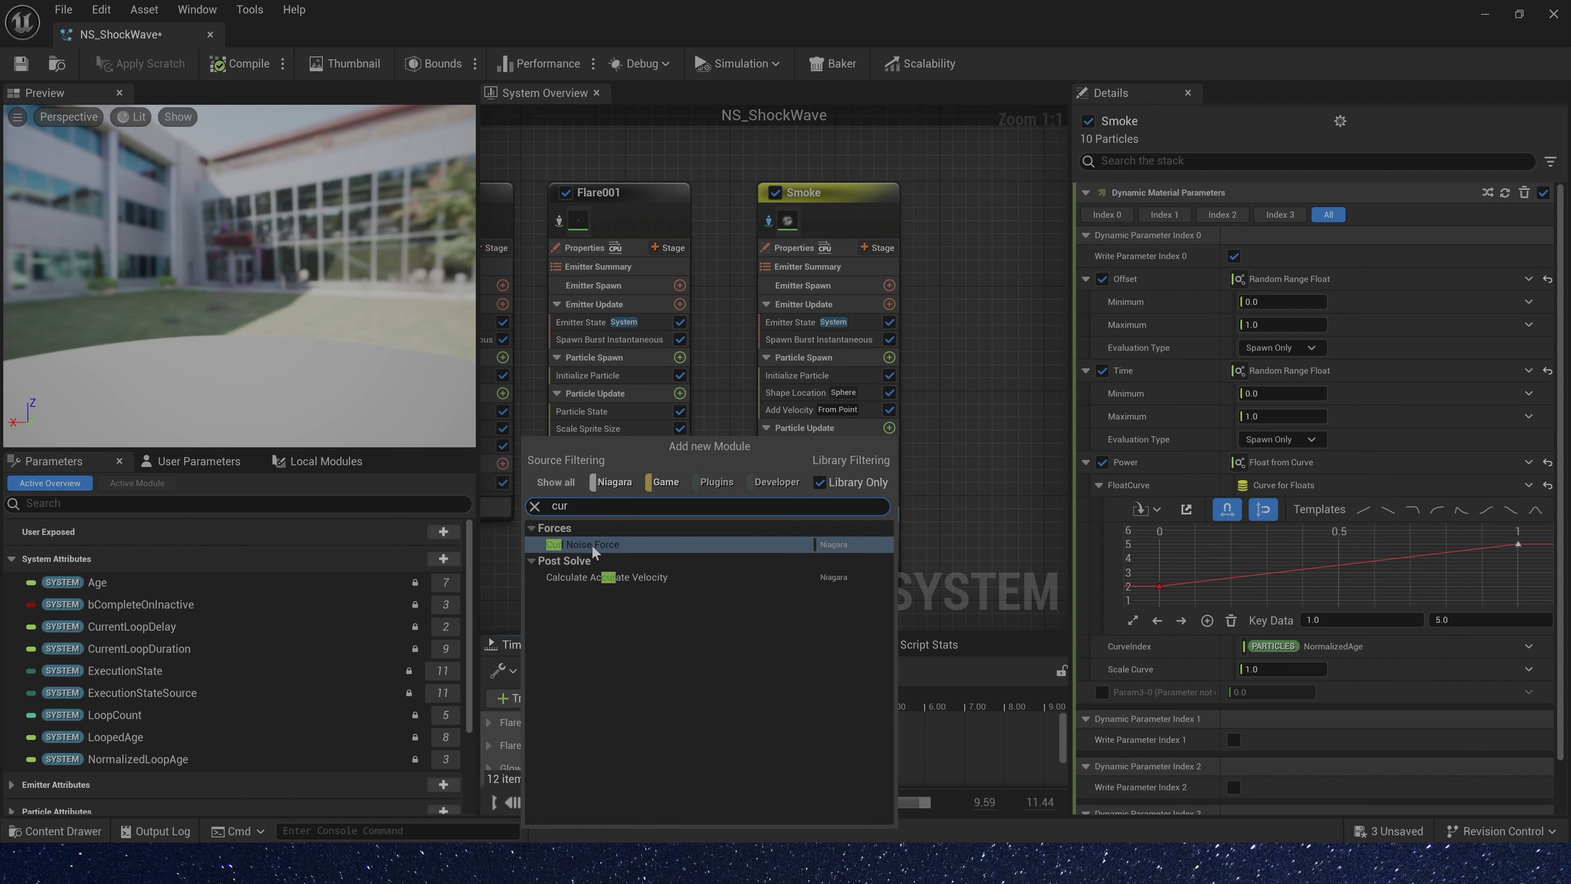
left_click(595, 551)
left_click(1540, 237)
type("rand")
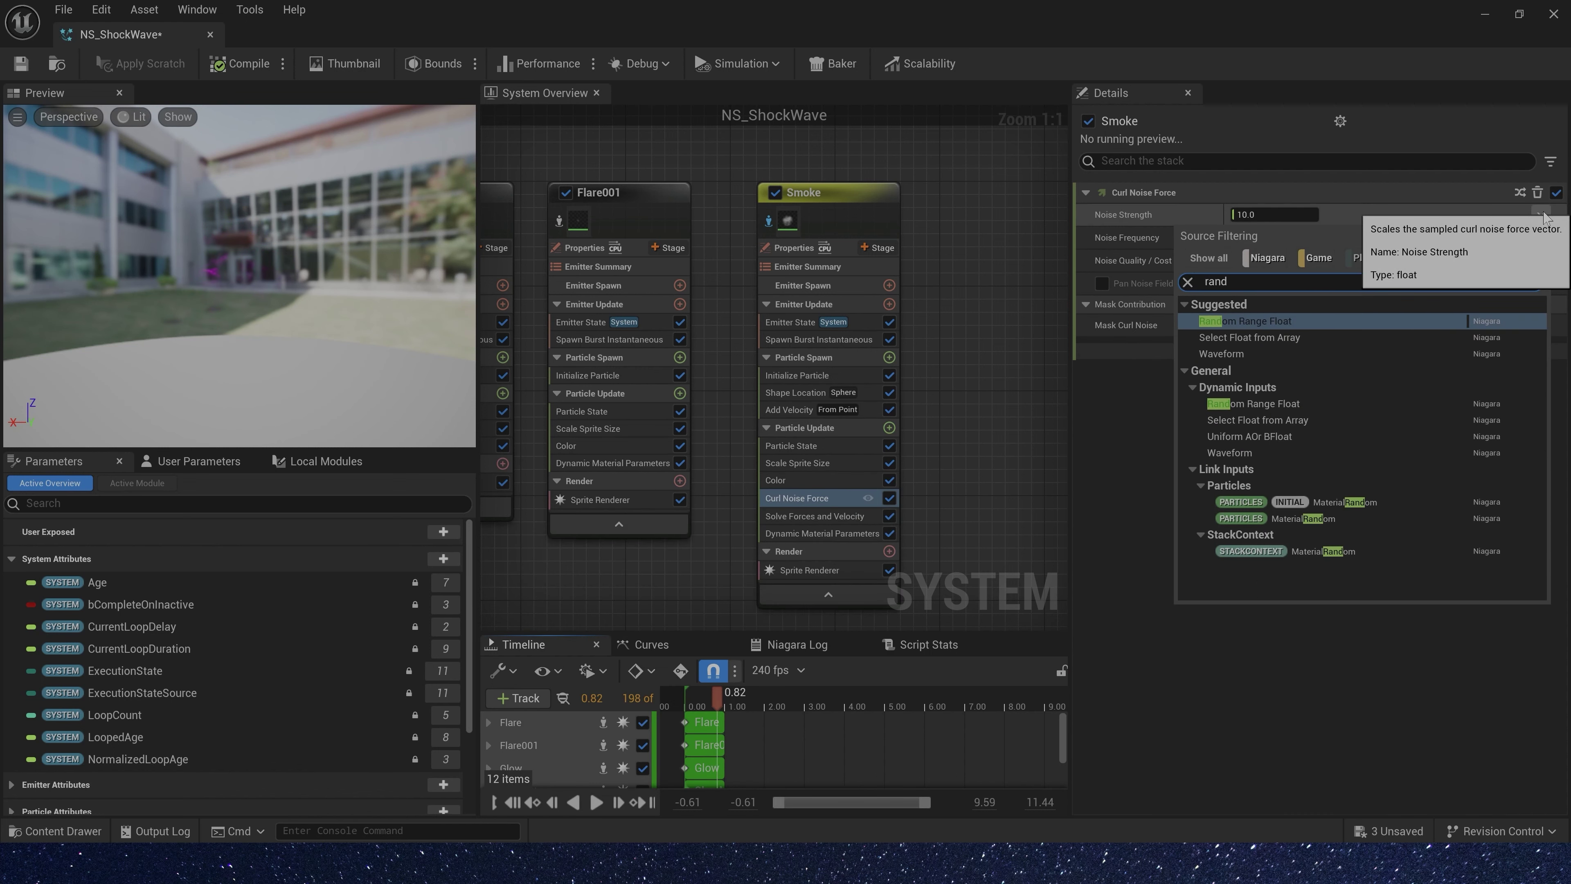
left_click(1244, 320)
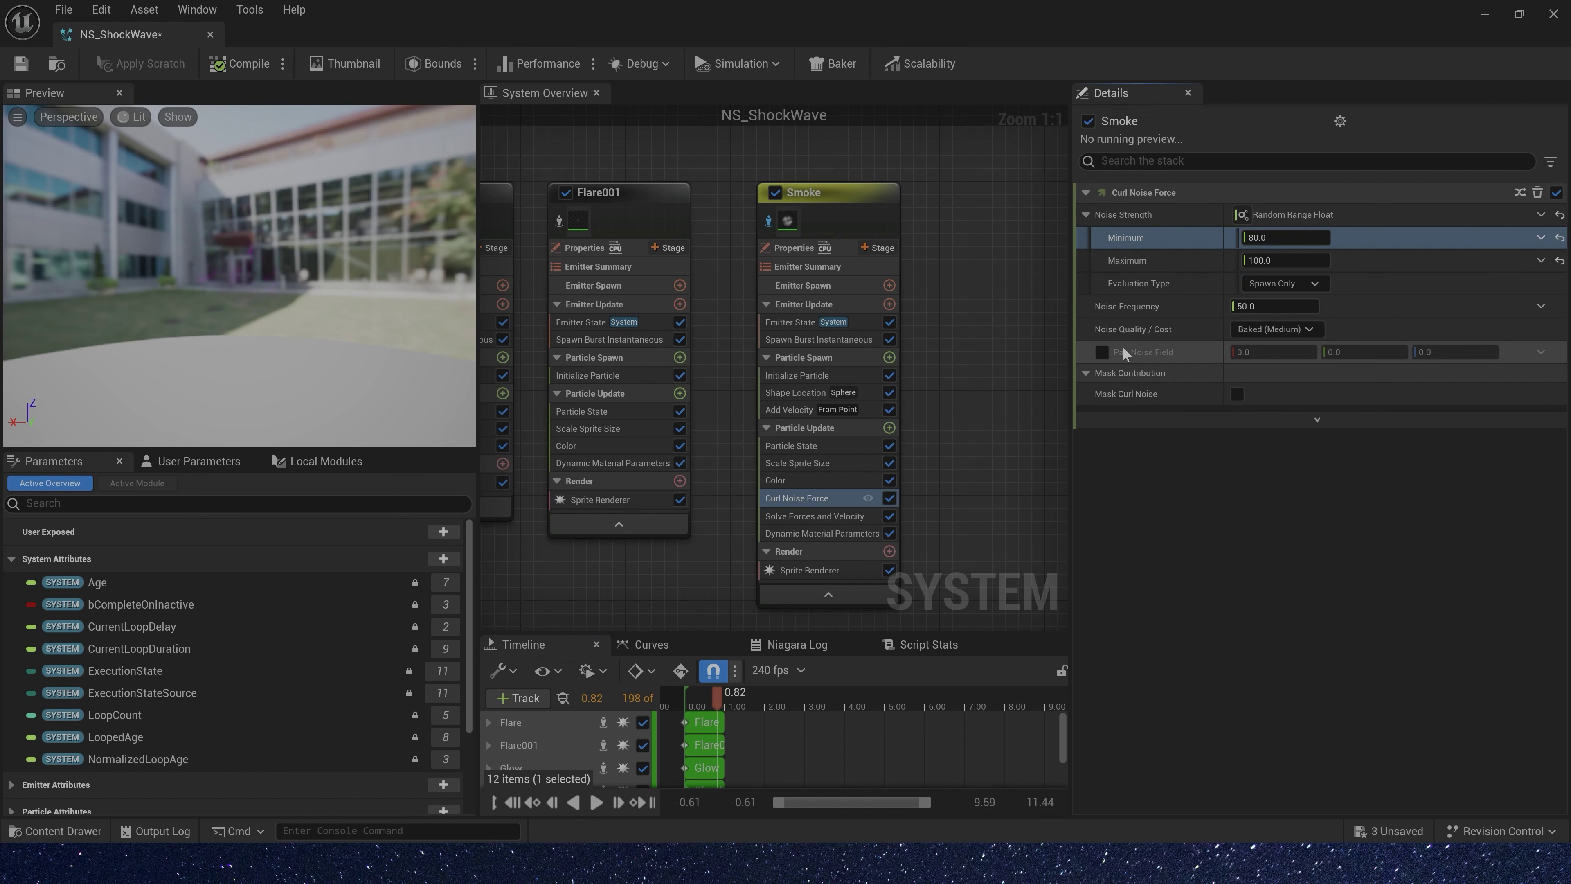
Enable Pan Noise Field with X set to 1 and resize Niagara to reveal the level
left_click(1101, 352)
left_click(1256, 352)
type("1")
key("Tab")
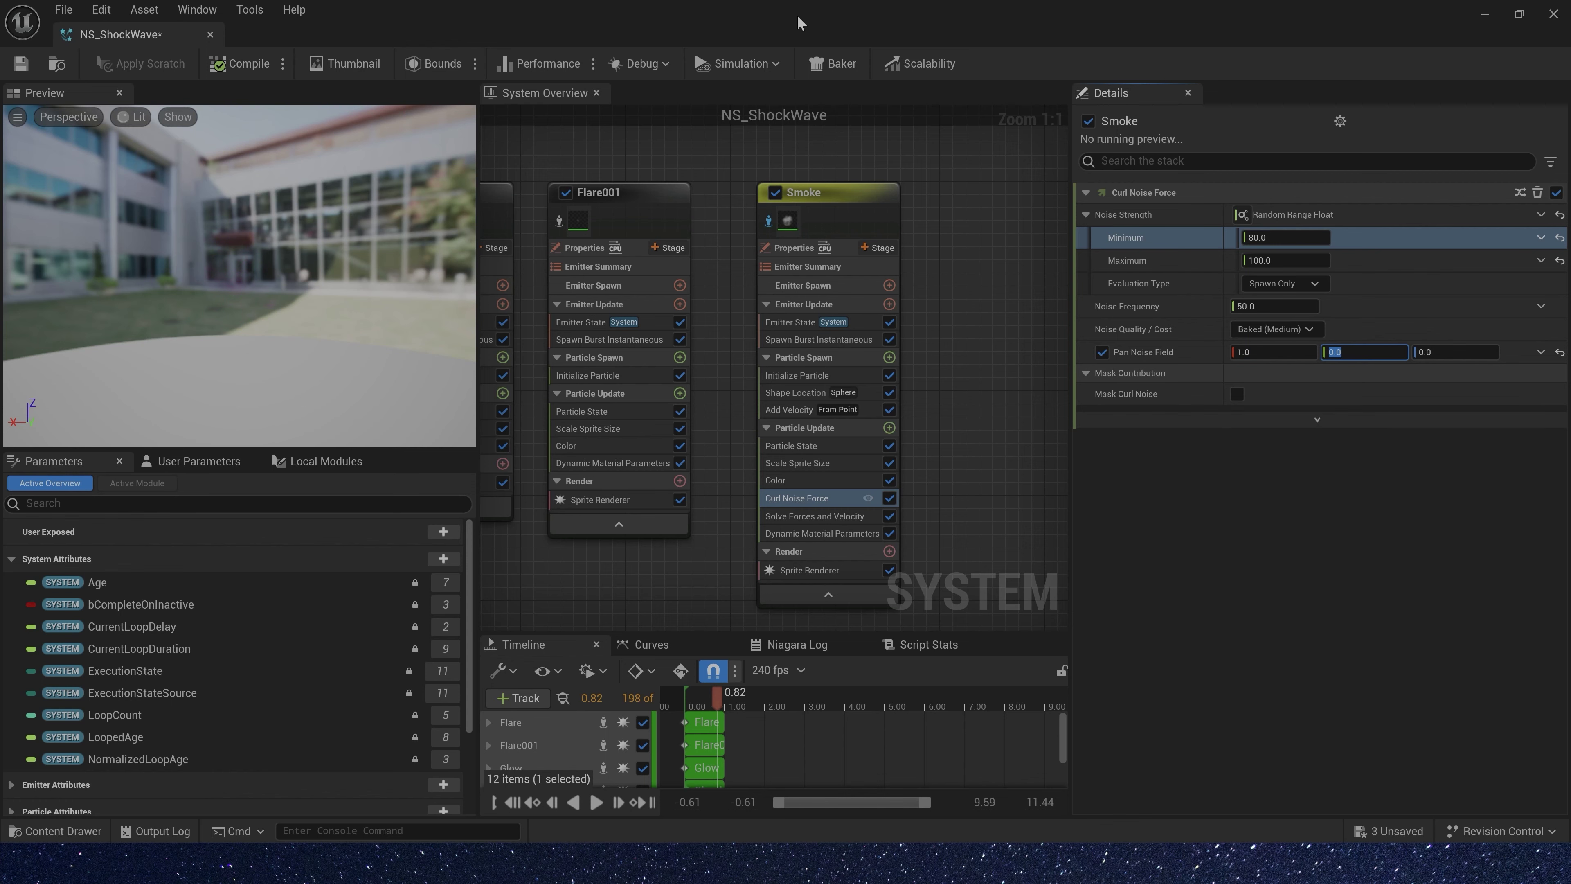
left_click_drag(812, 13, 725, 532)
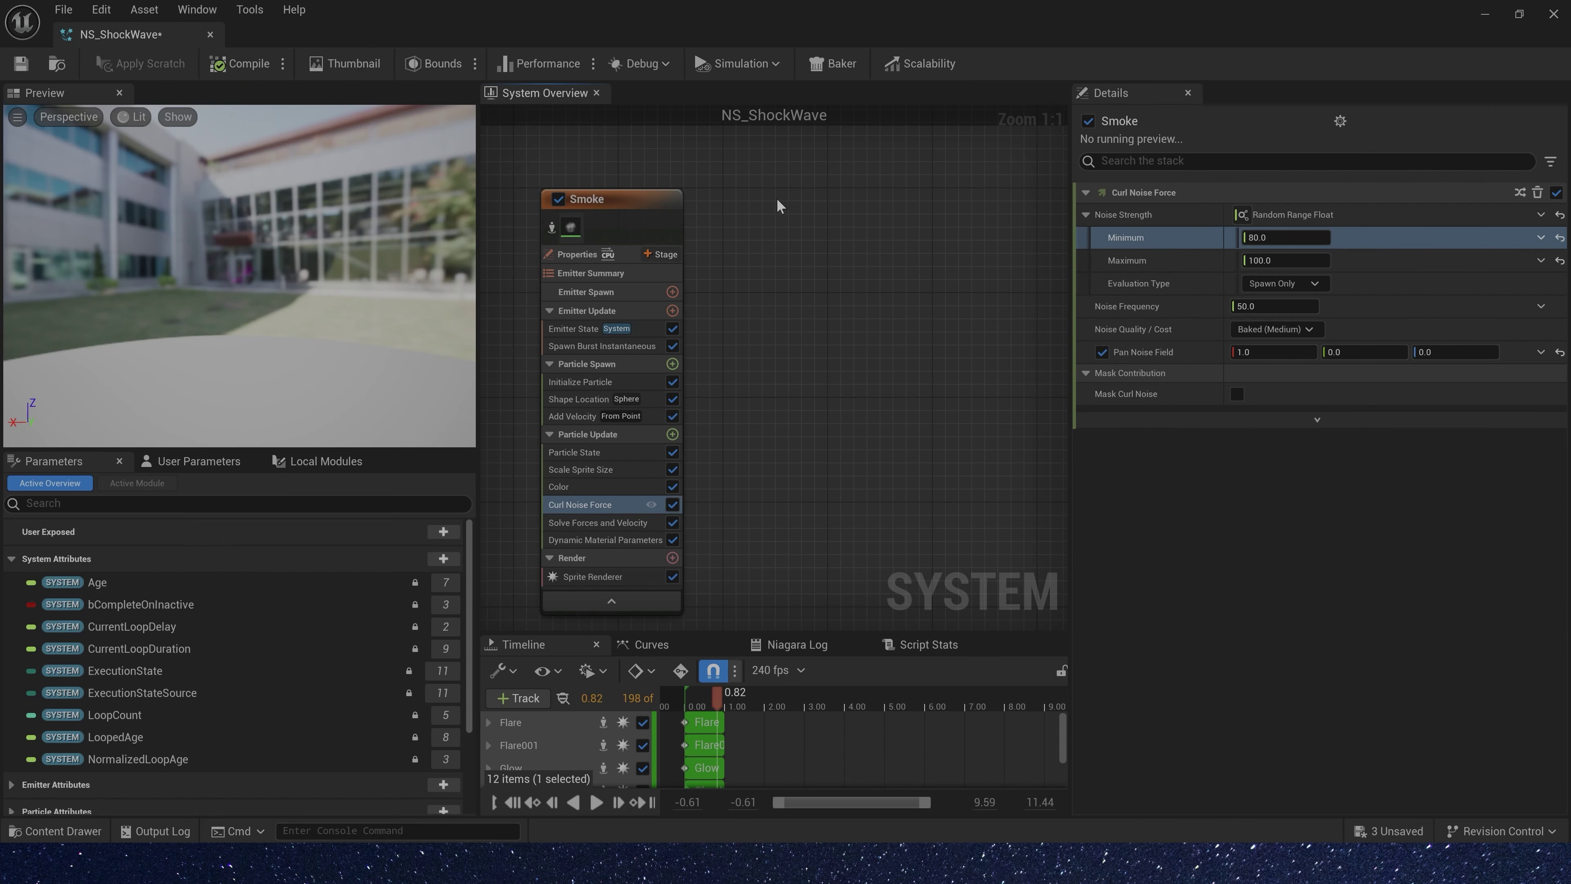
Add a Confetti Burst template emitter to the system beside Smoke
right_click(778, 192)
left_click(801, 218)
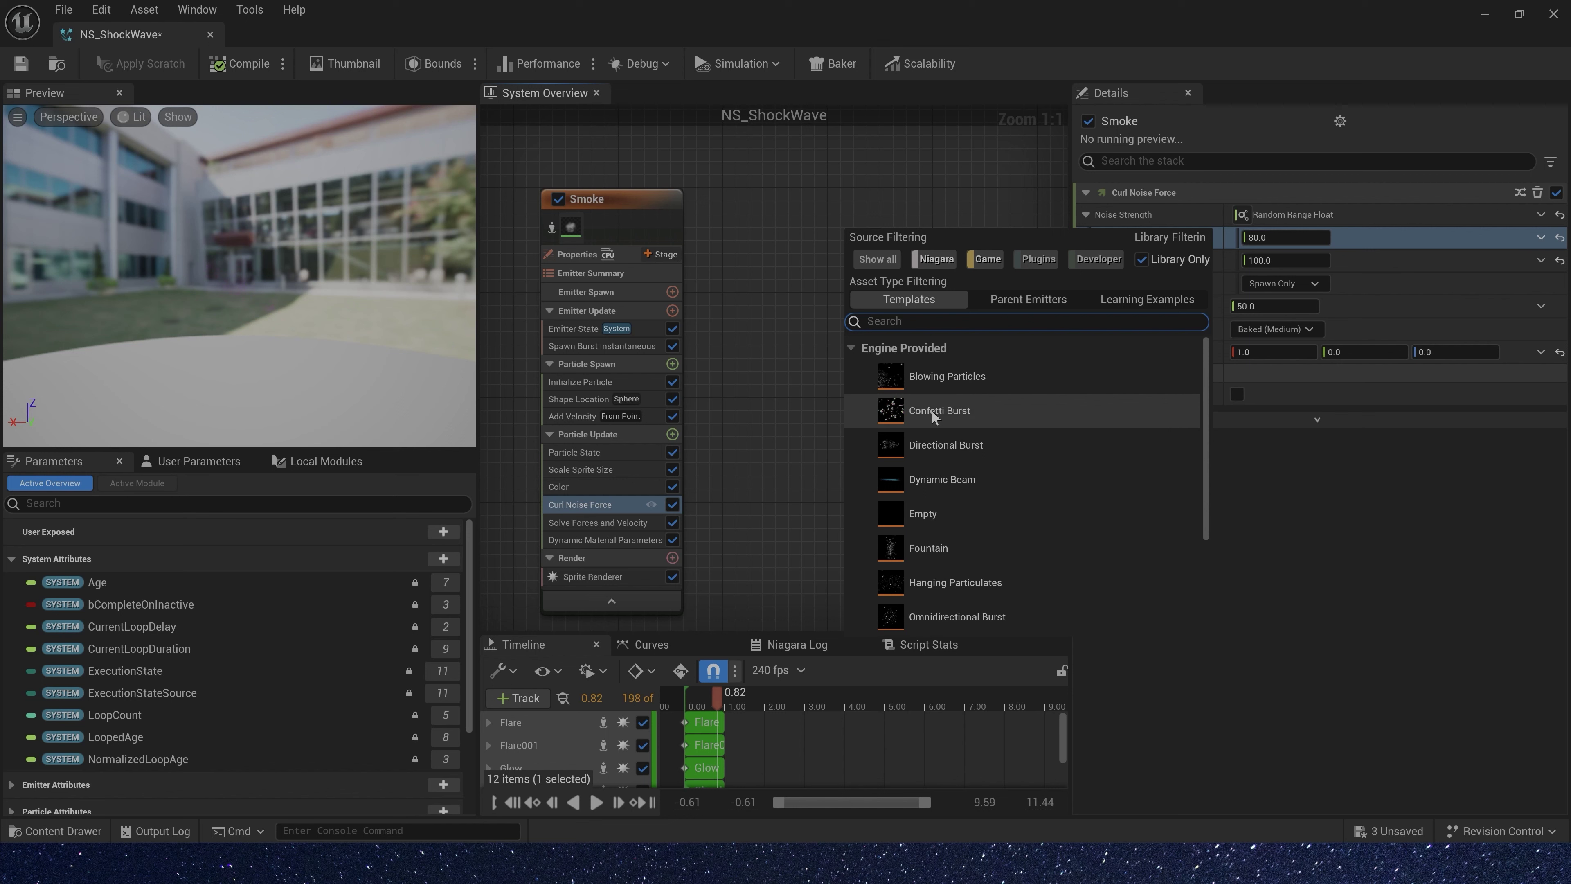
left_click(967, 421)
left_click_drag(759, 146, 807, 196)
left_click_drag(807, 196, 629, 153)
left_click(1312, 236)
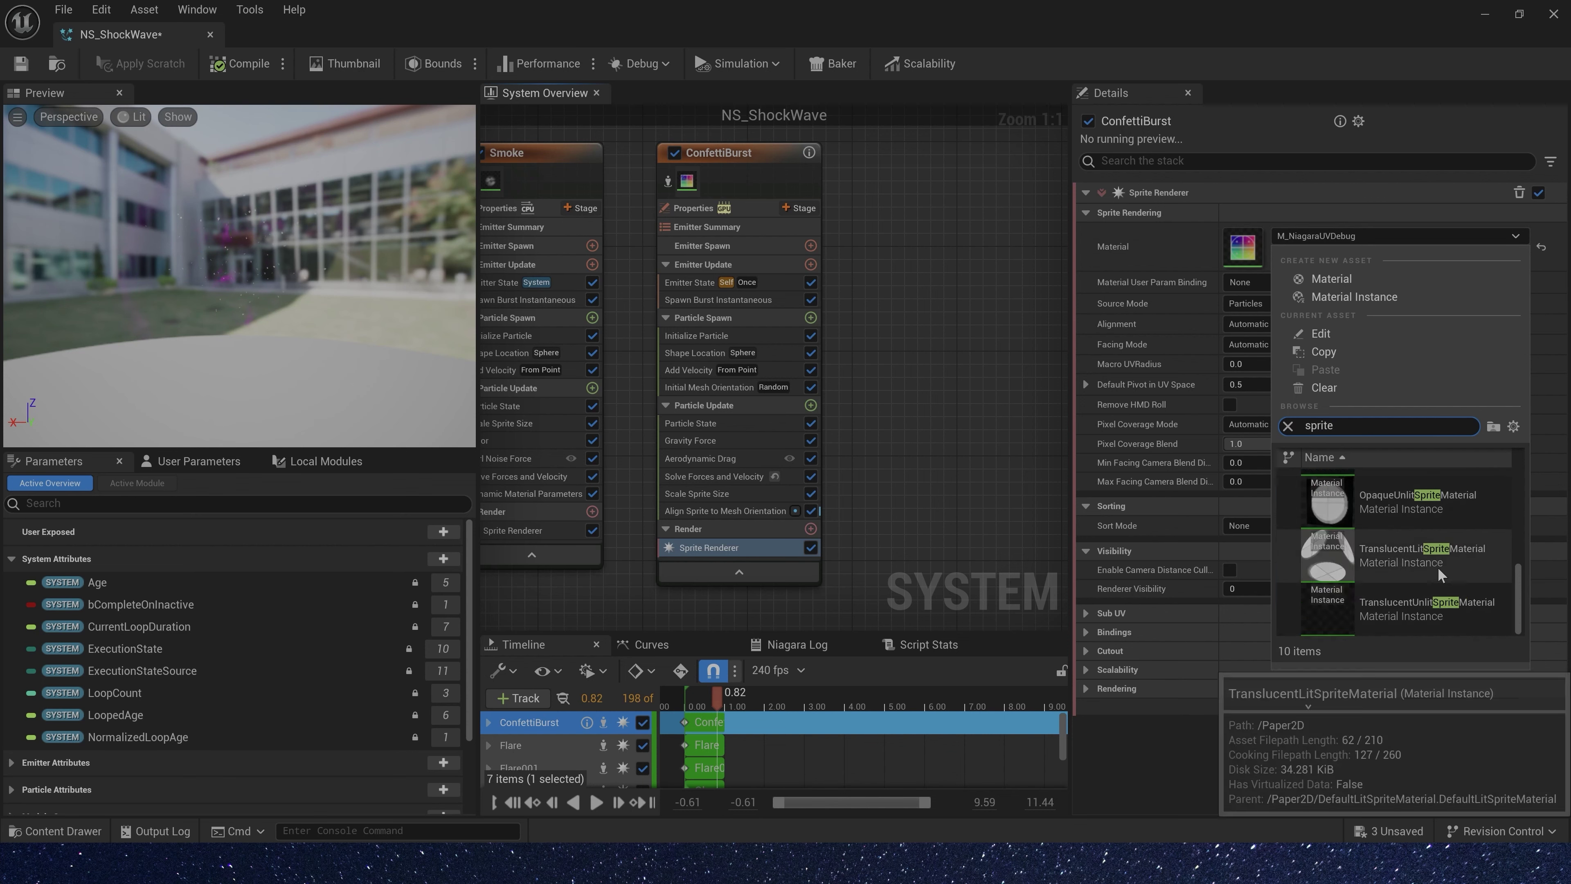
Give ConfettiBurst's sprites DefaultSpriteMaterial and Velocity Aligned alignment
left_click(1437, 568)
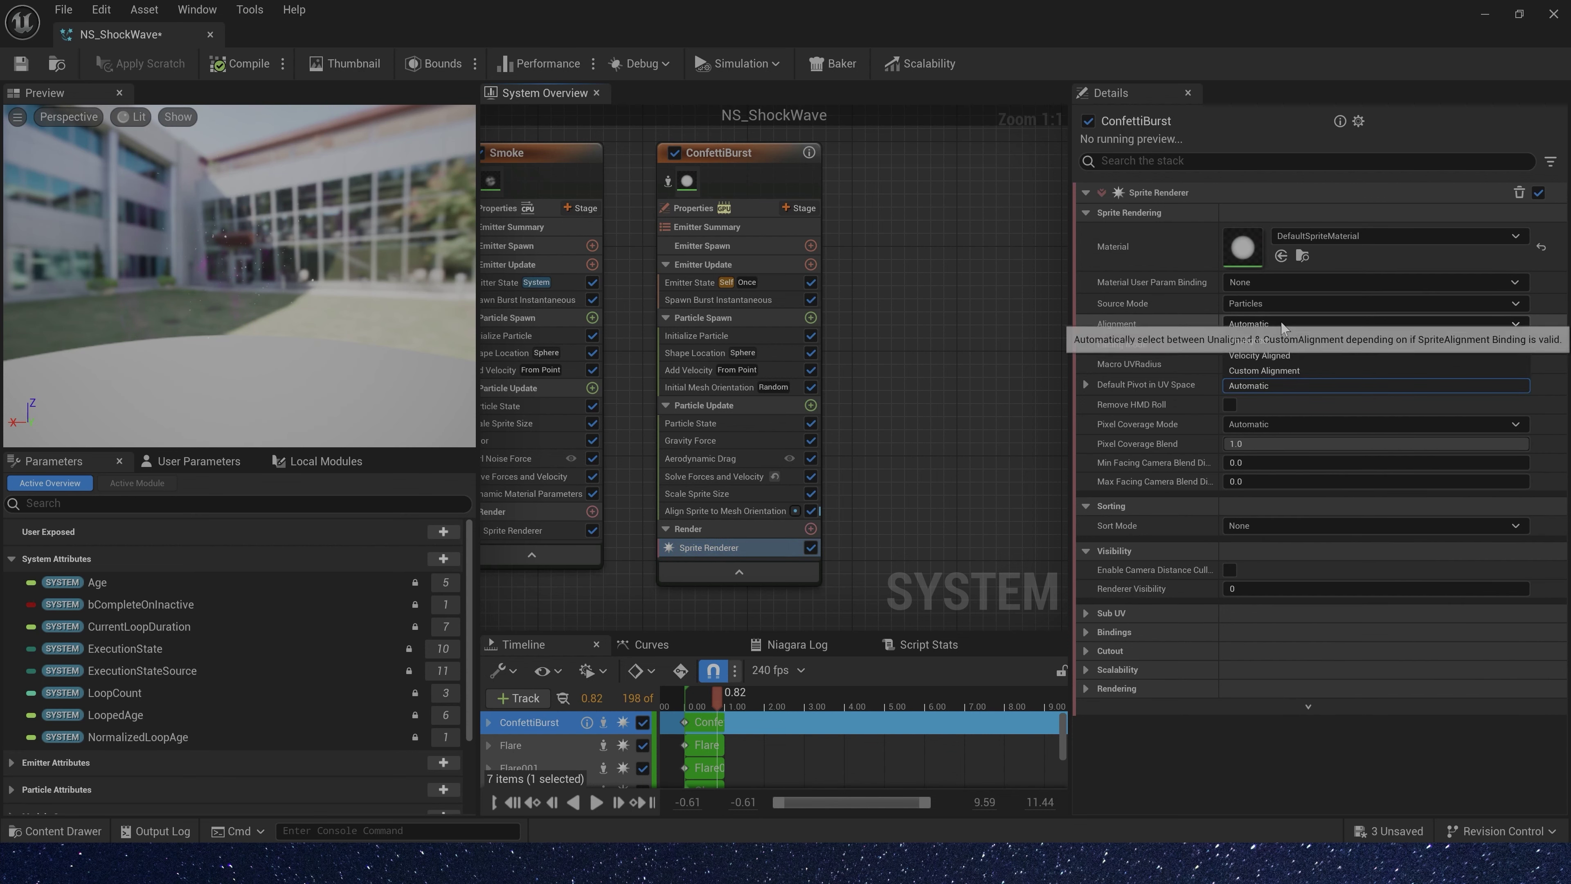
left_click(1267, 324)
left_click(1284, 364)
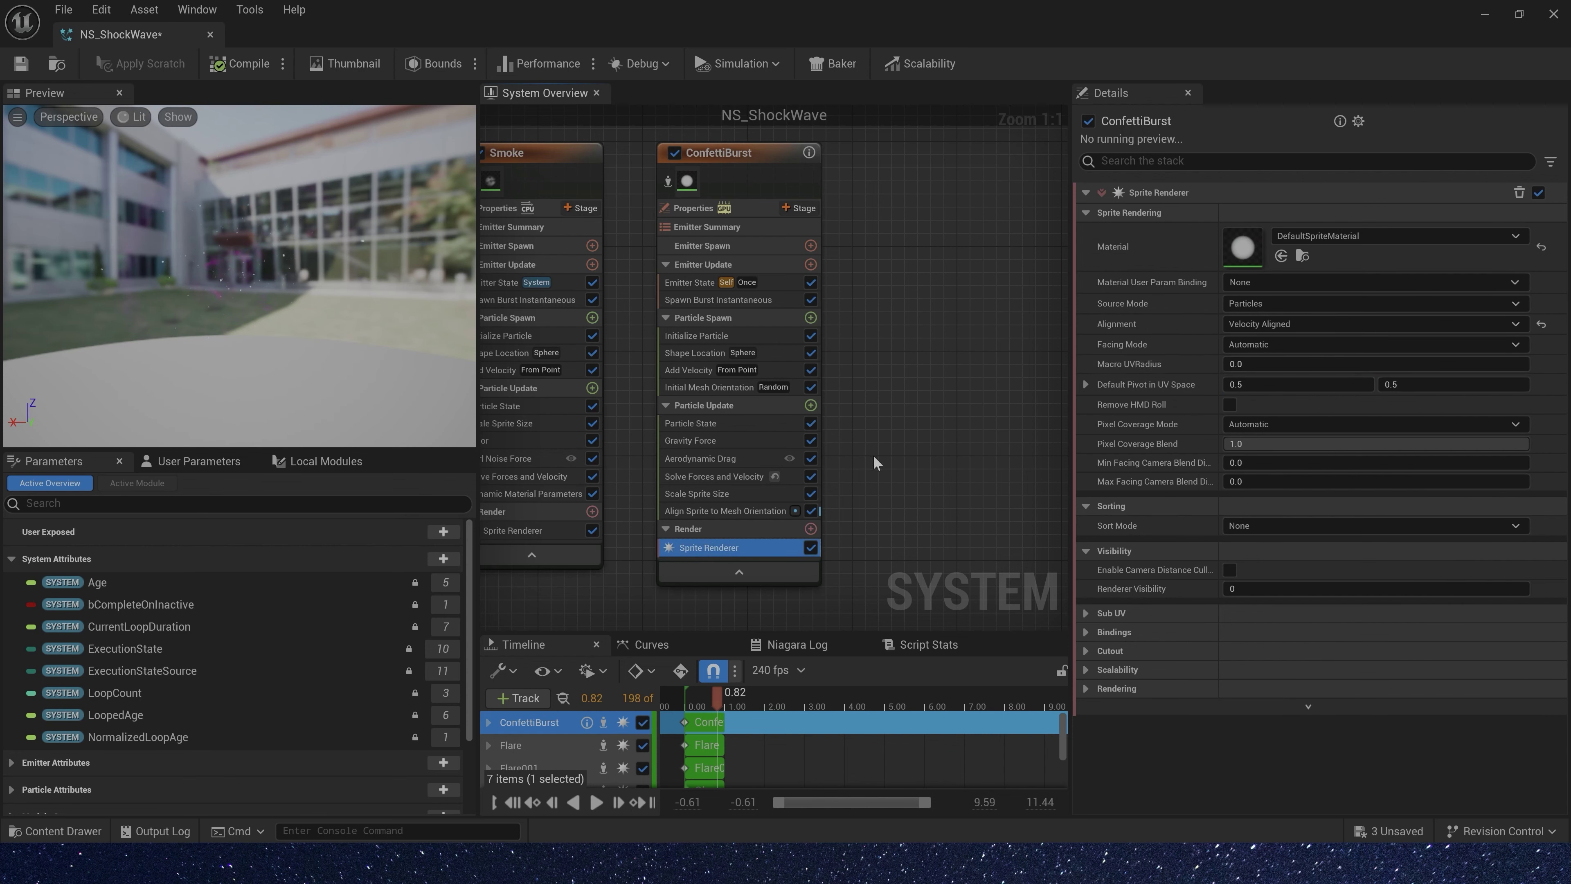
left_click(764, 284)
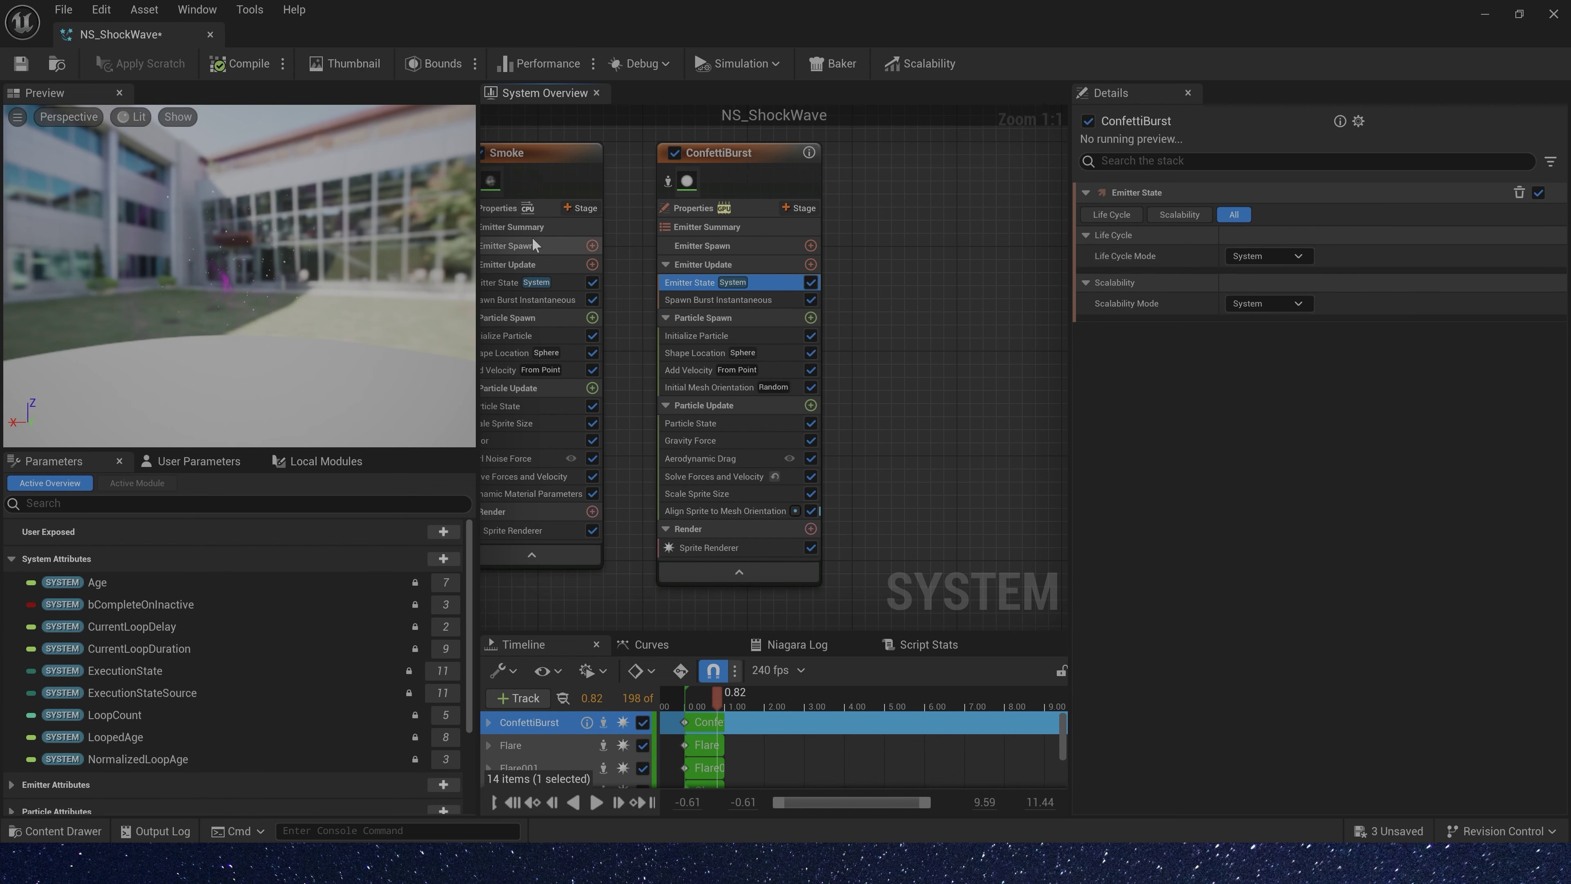
Set ConfettiBurst's lifetime to 0.8–1.5, sprite size to Random Non-Uniform, and launch speed to 150–300
left_click(696, 334)
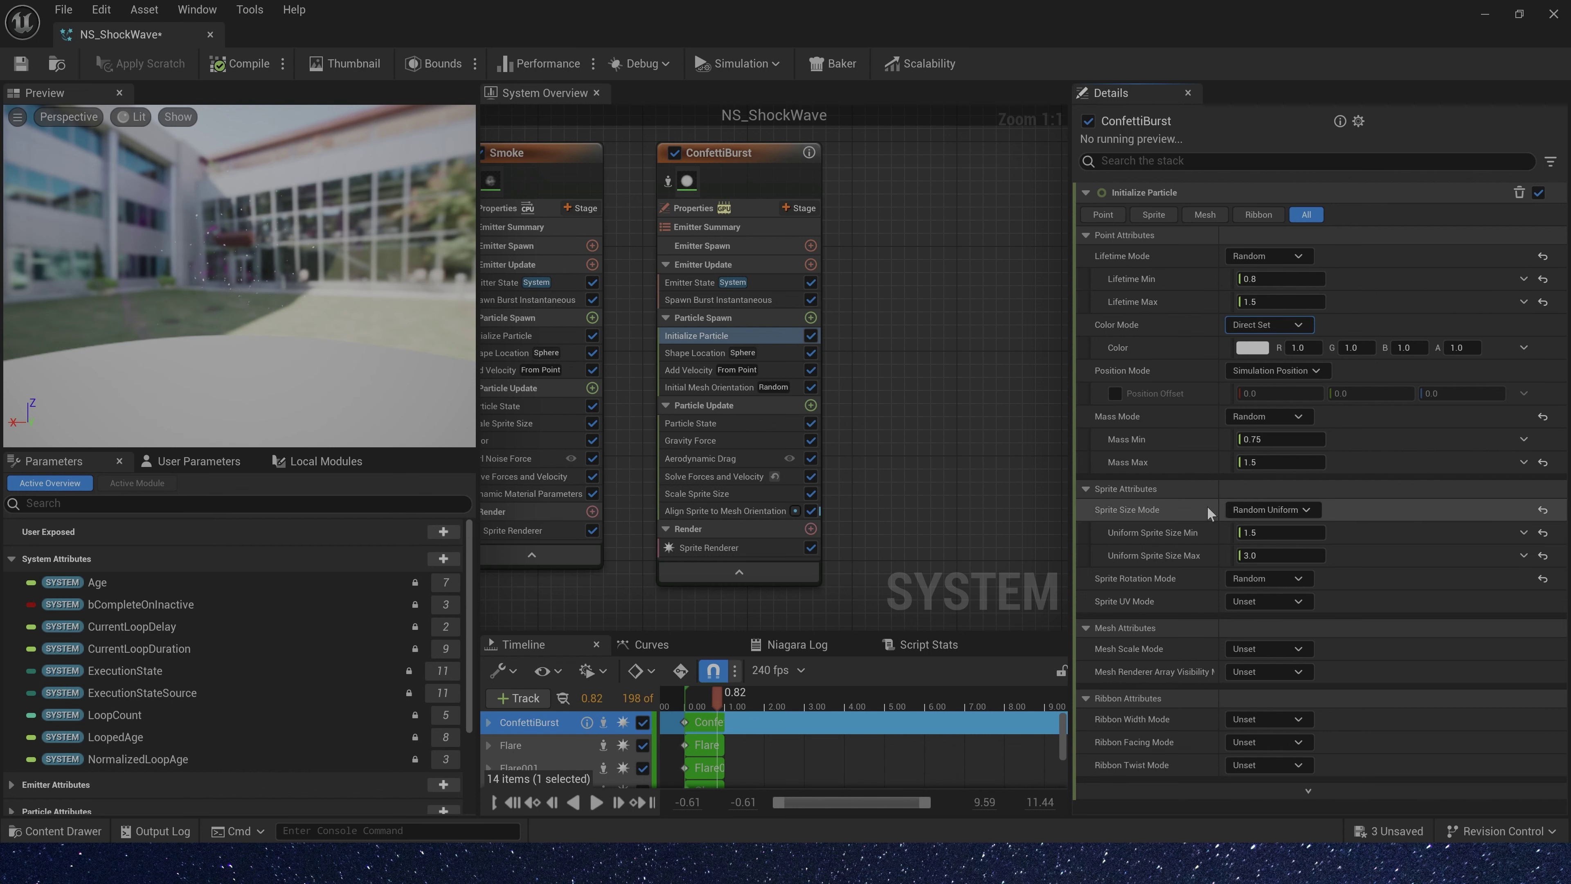
left_click(1268, 510)
left_click(1299, 611)
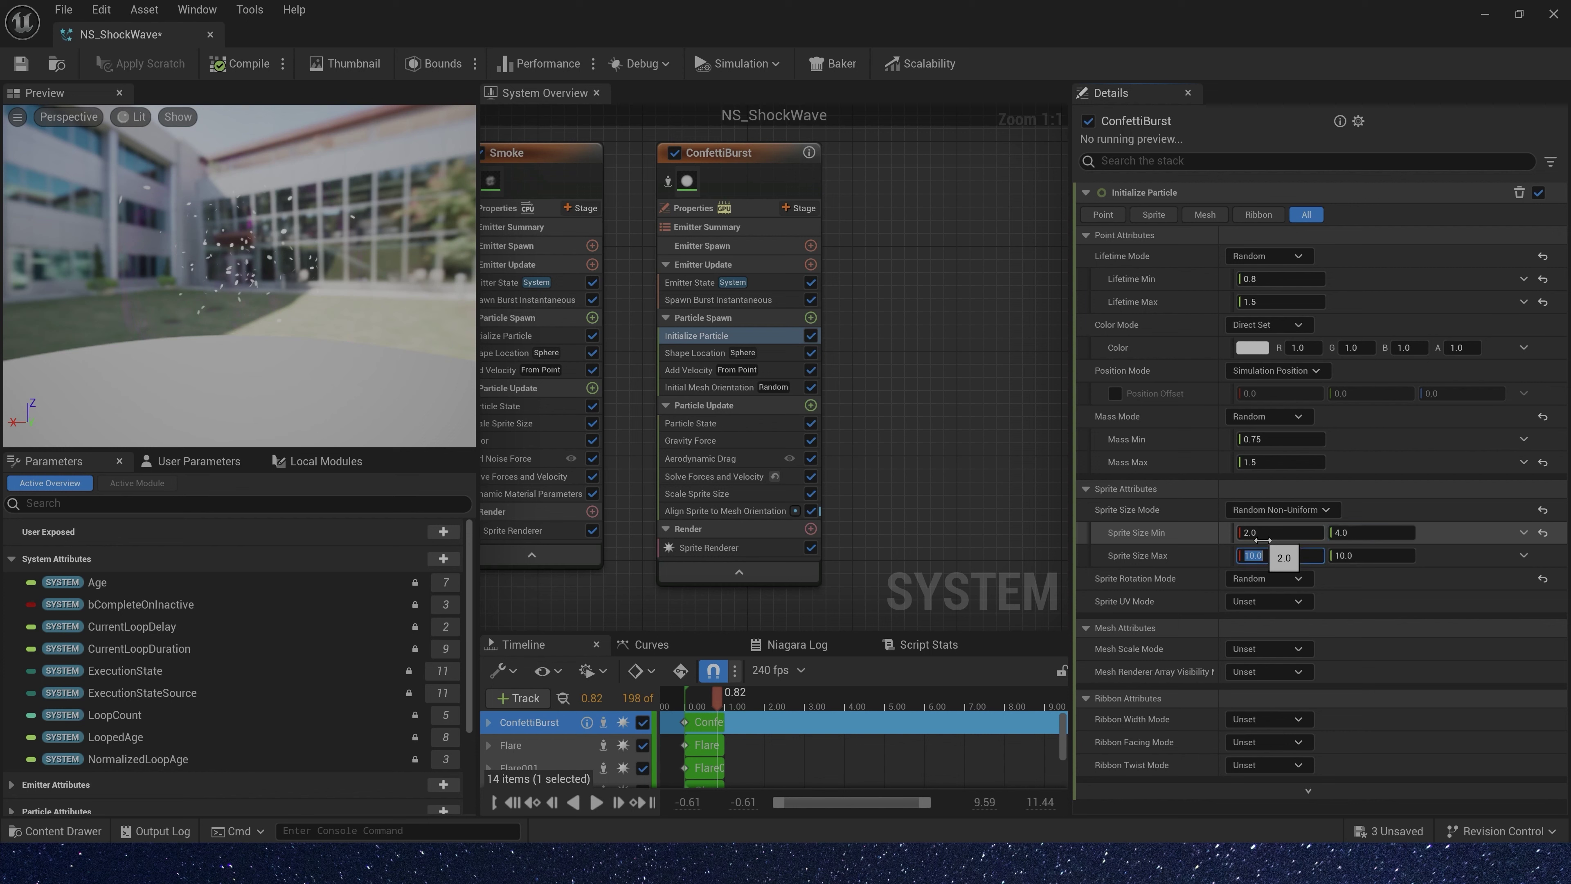
left_click(742, 369)
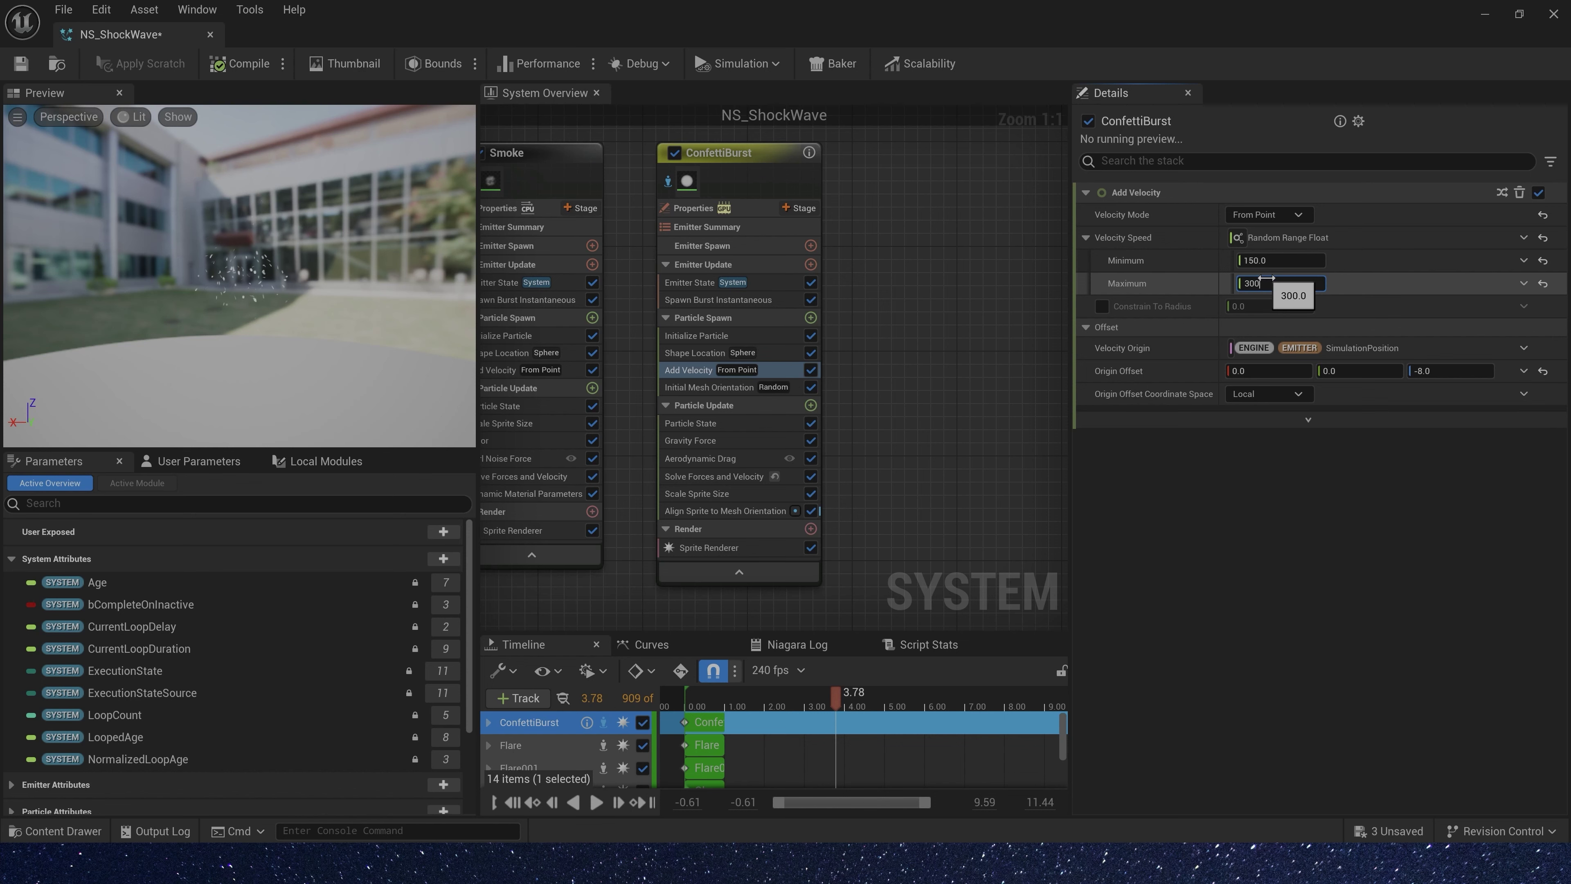
right_click_drag(532, 445, 646, 412)
Copy Smoke's Color module into ConfettiBurst with color scale 100, and delete its Gravity Force
left_click(612, 408)
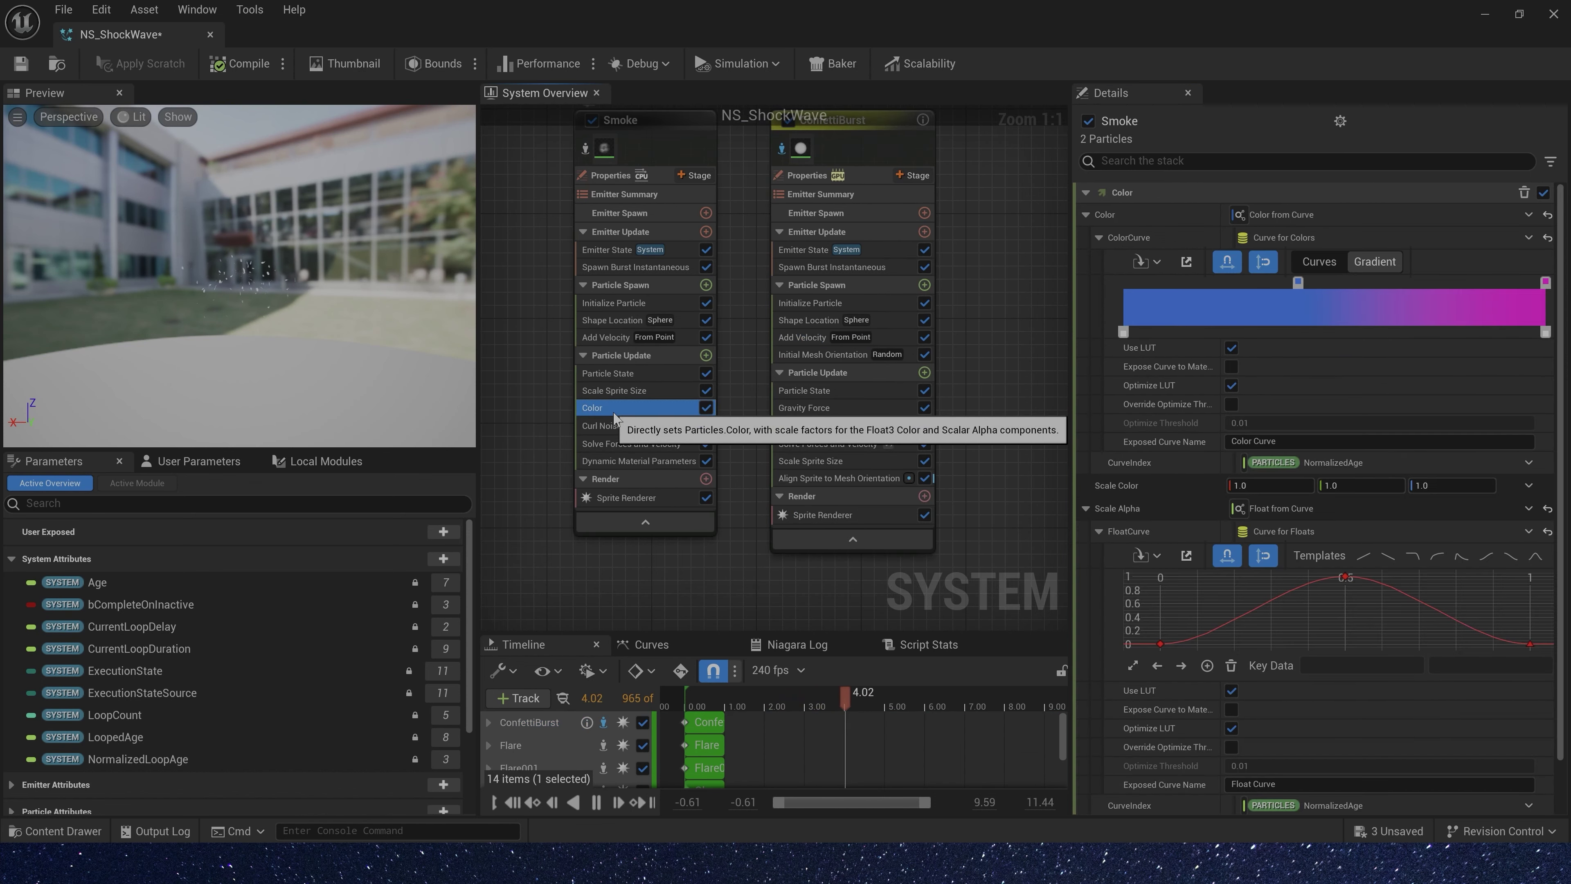
left_click_drag(617, 411, 857, 399)
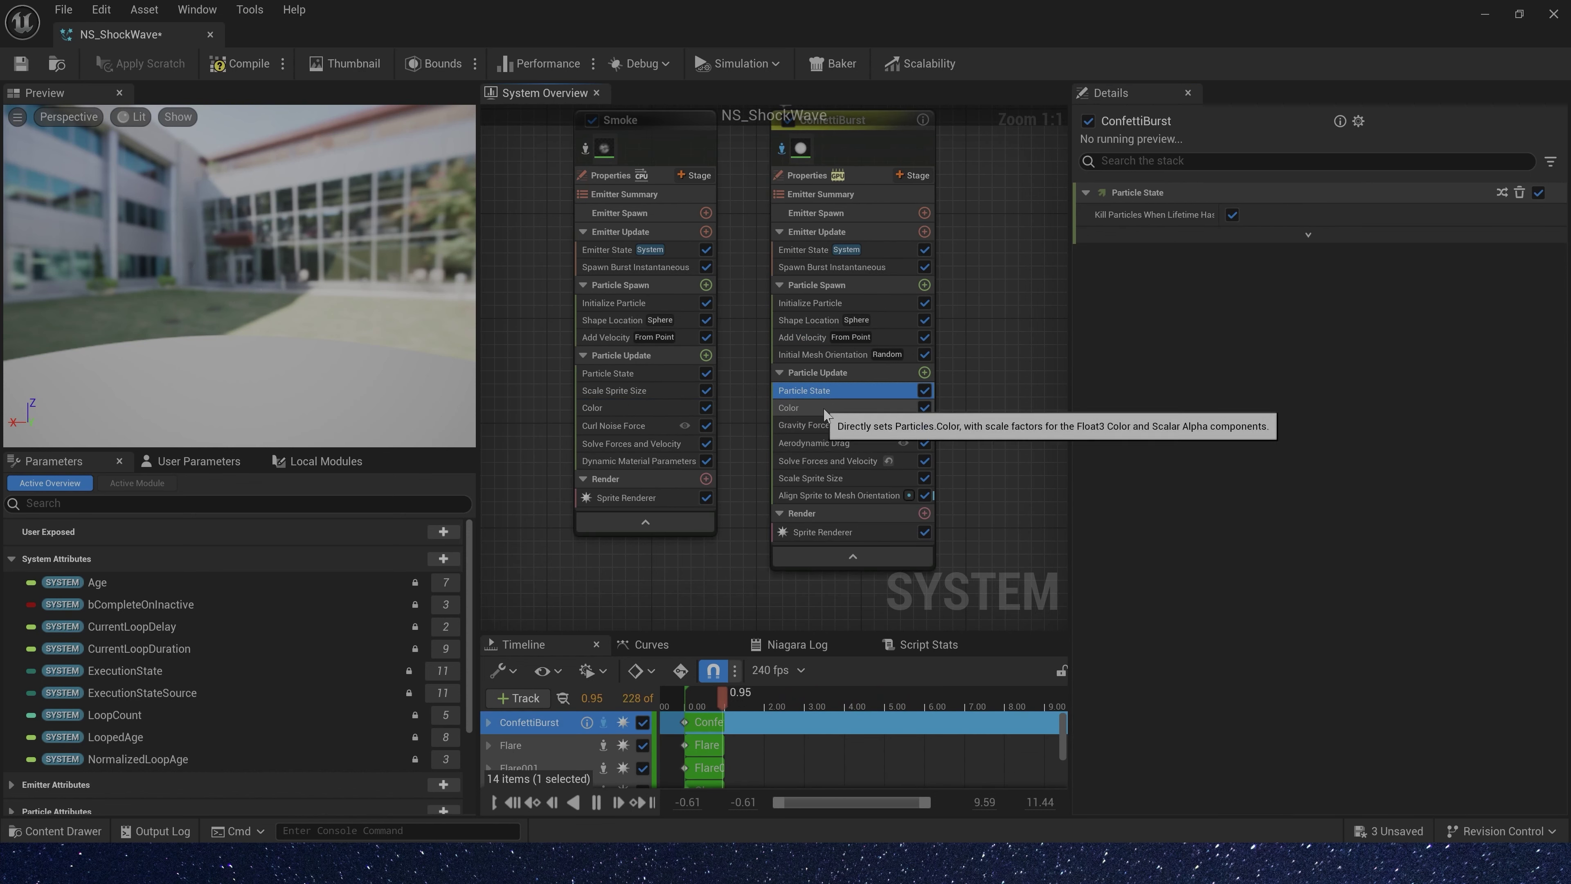
left_click(1301, 372)
left_click(1265, 485)
type("100")
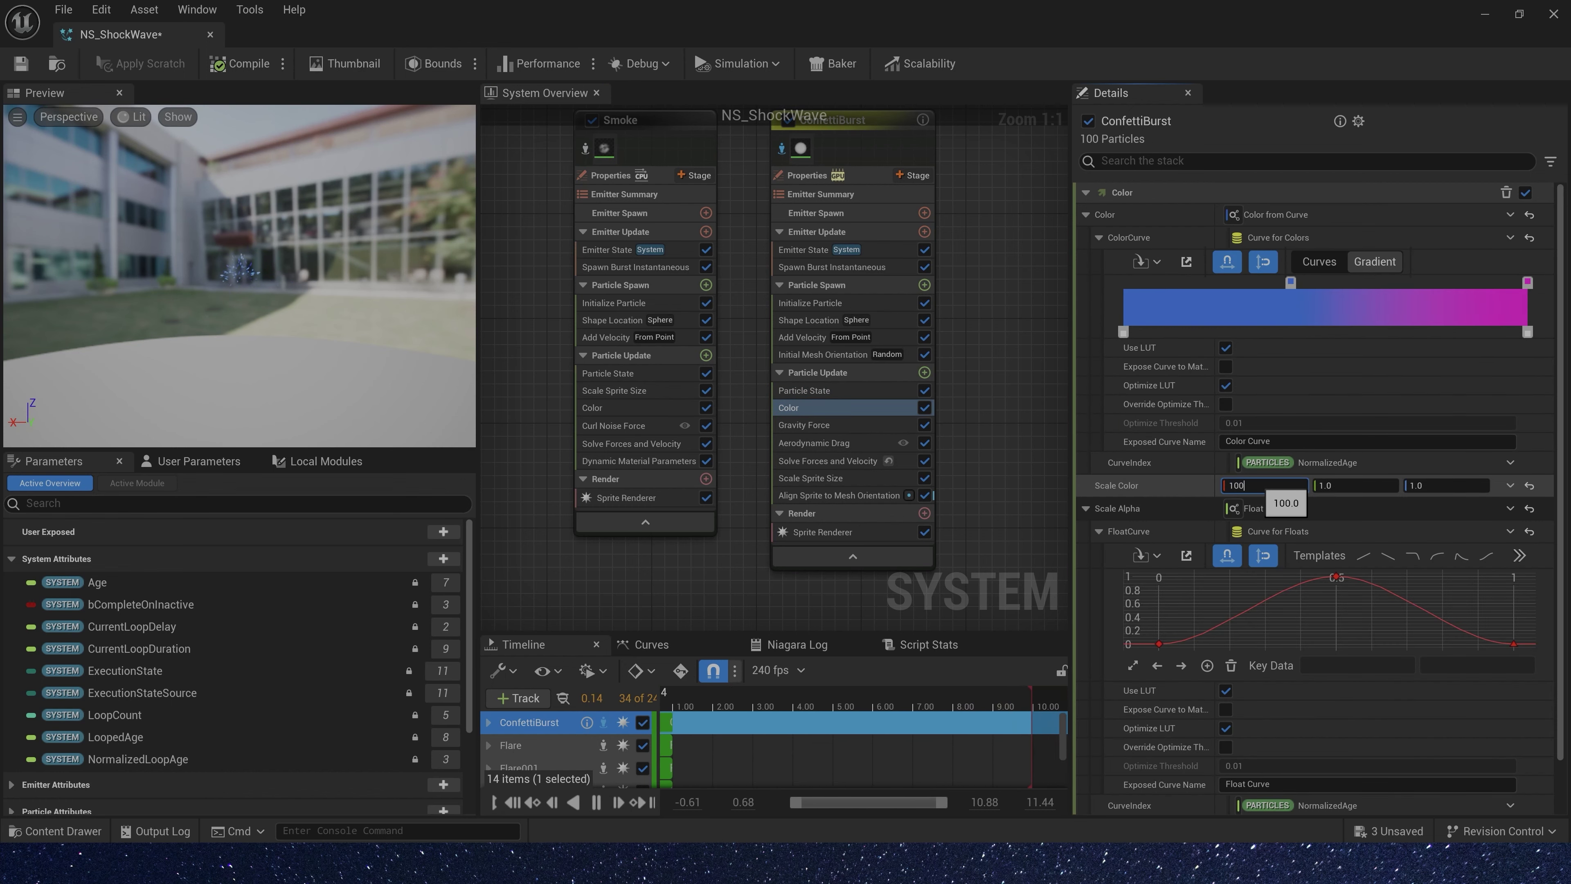
left_click(841, 425)
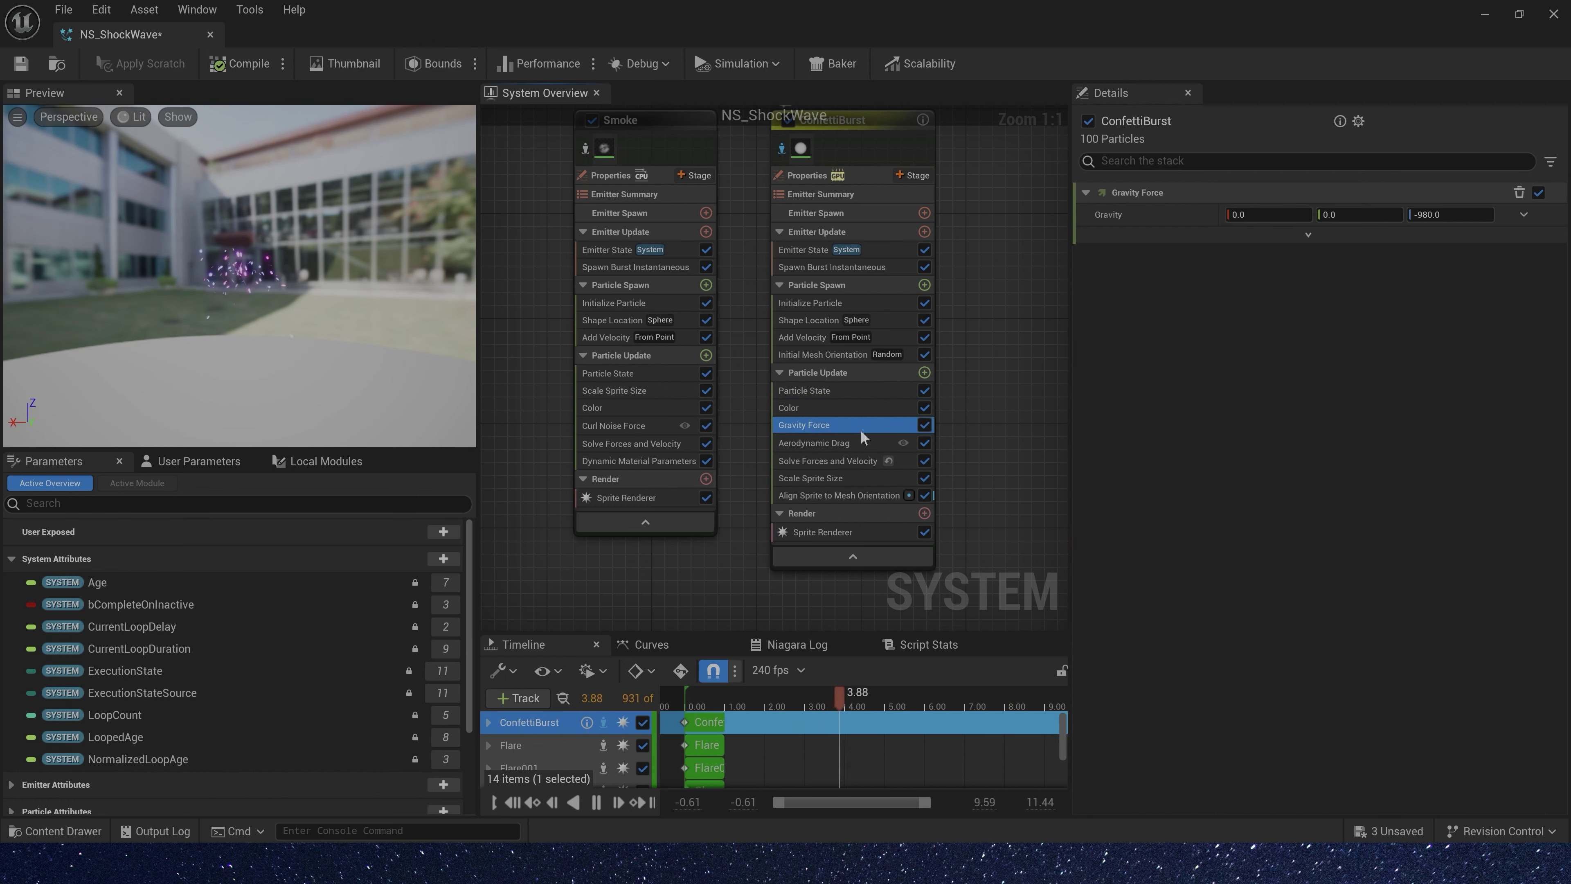
key("Delete")
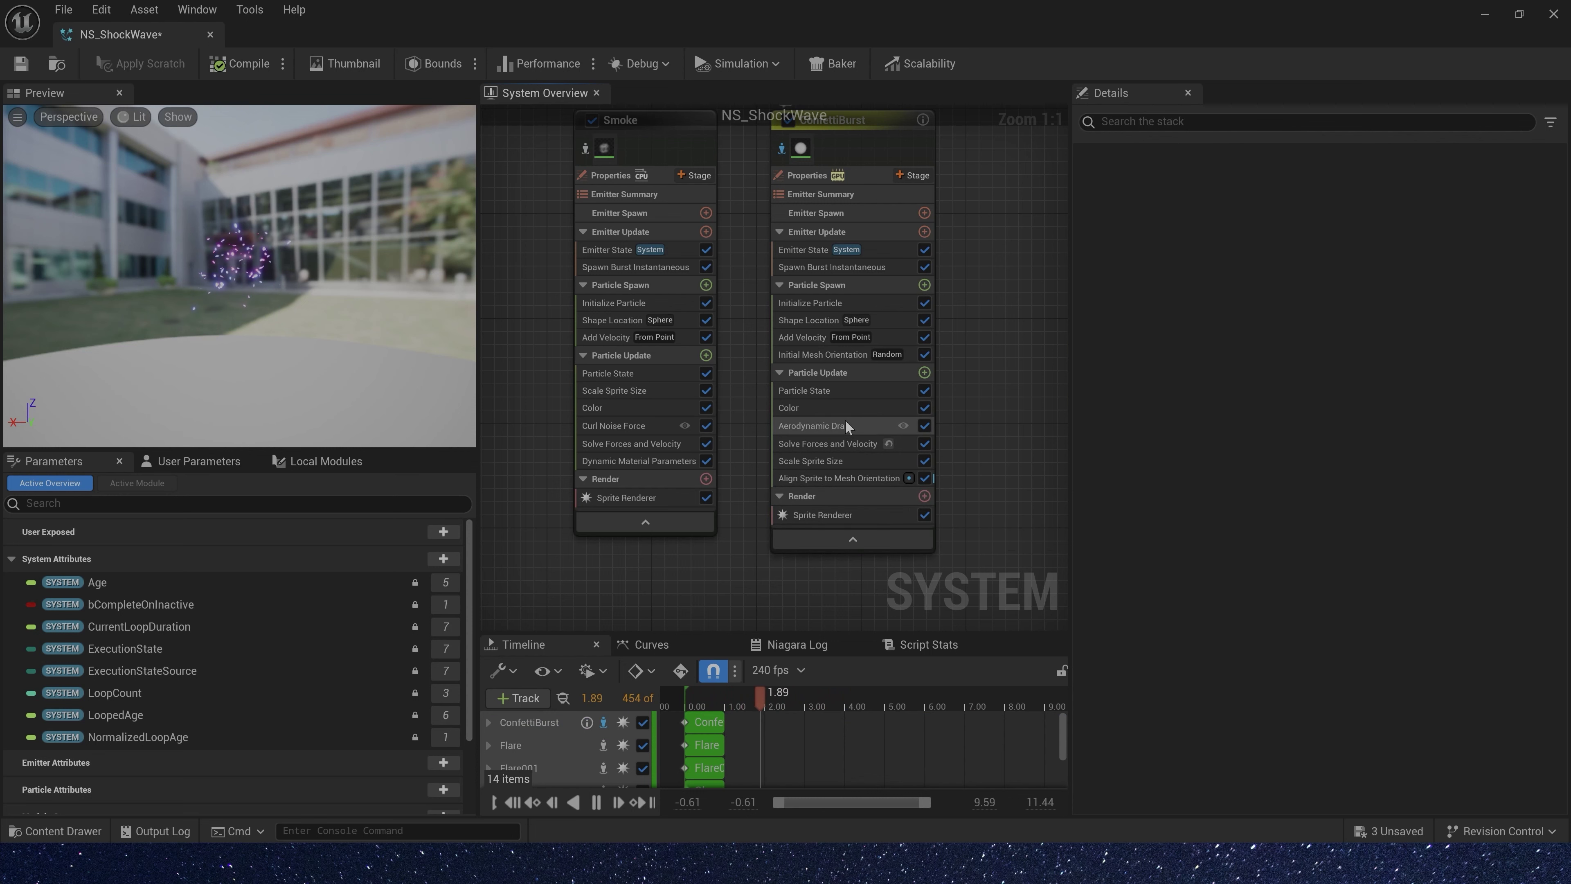
Add Curl Noise Force with random 5000–10000 strength and Pan Noise Field X of 1
left_click(924, 372)
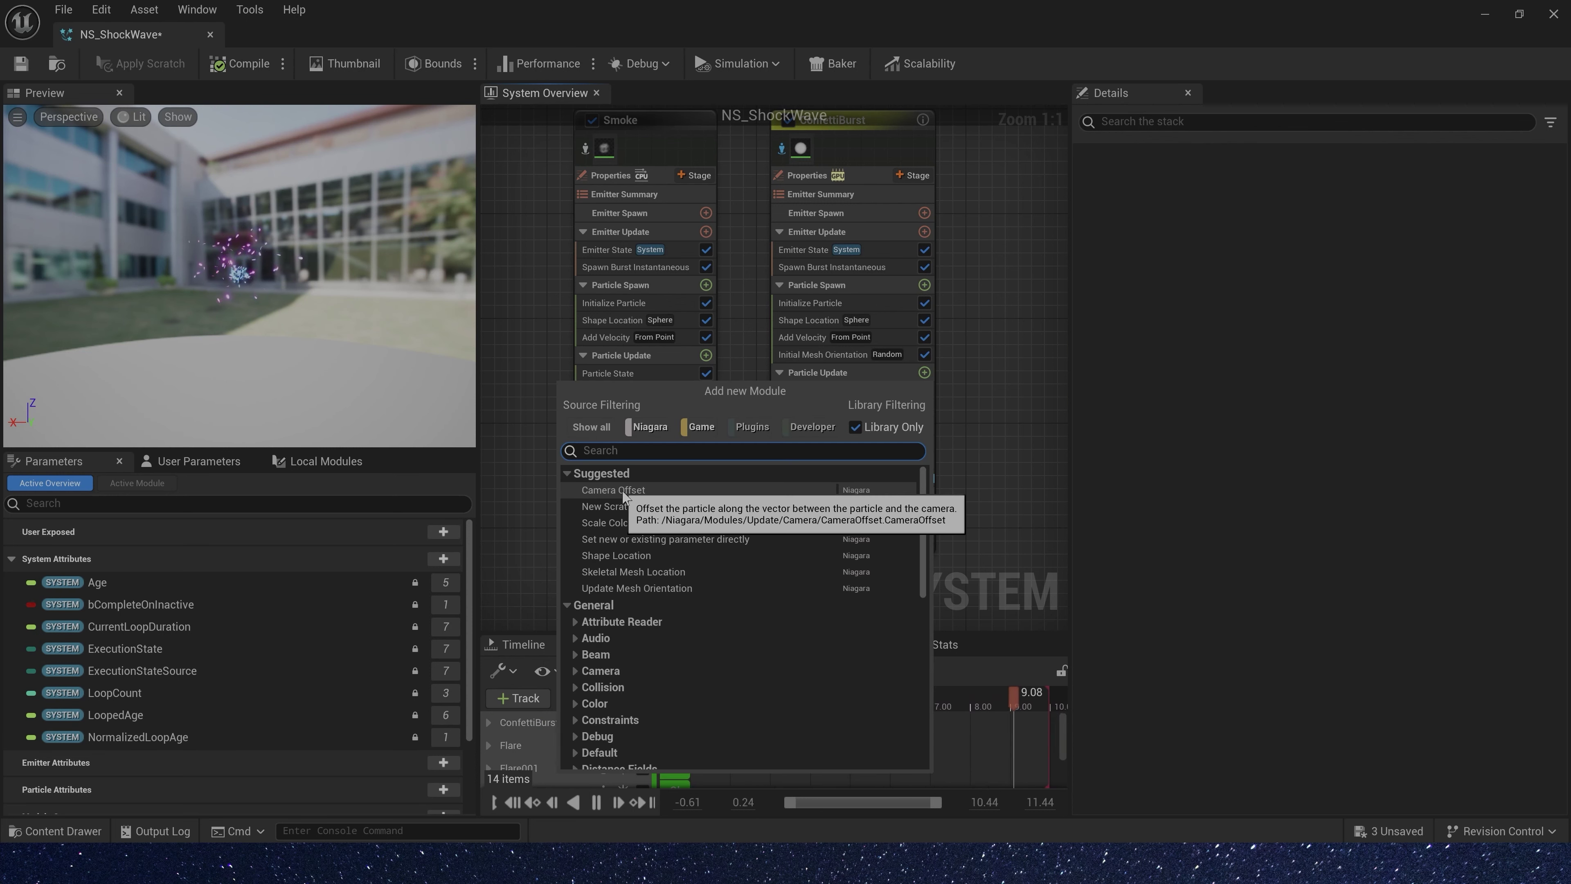
type("cur")
left_click(622, 489)
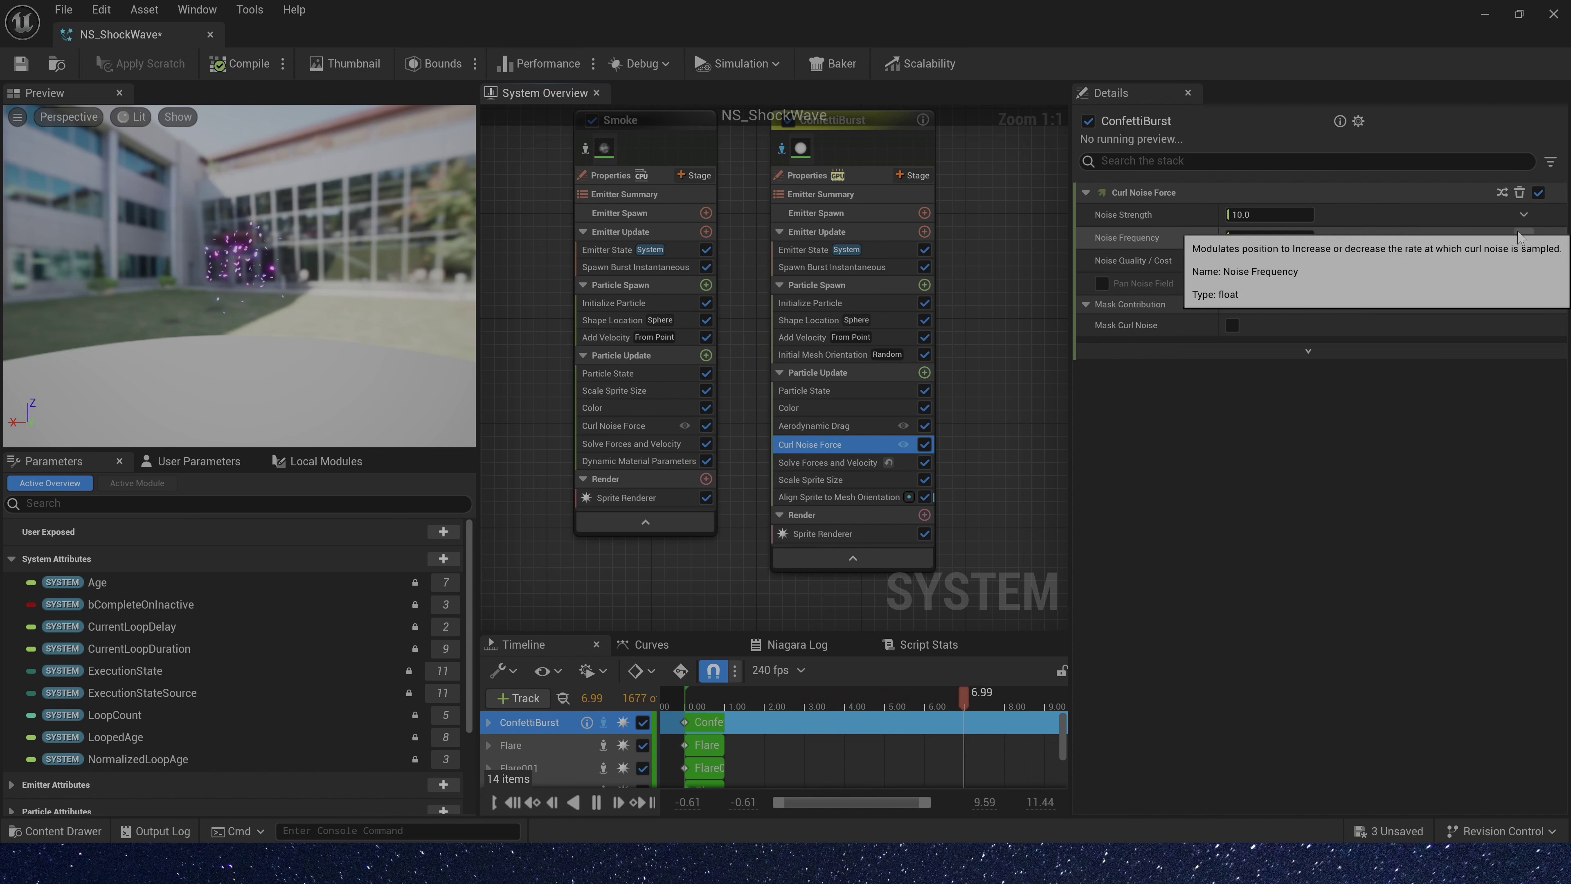
left_click(1525, 221)
type("ran")
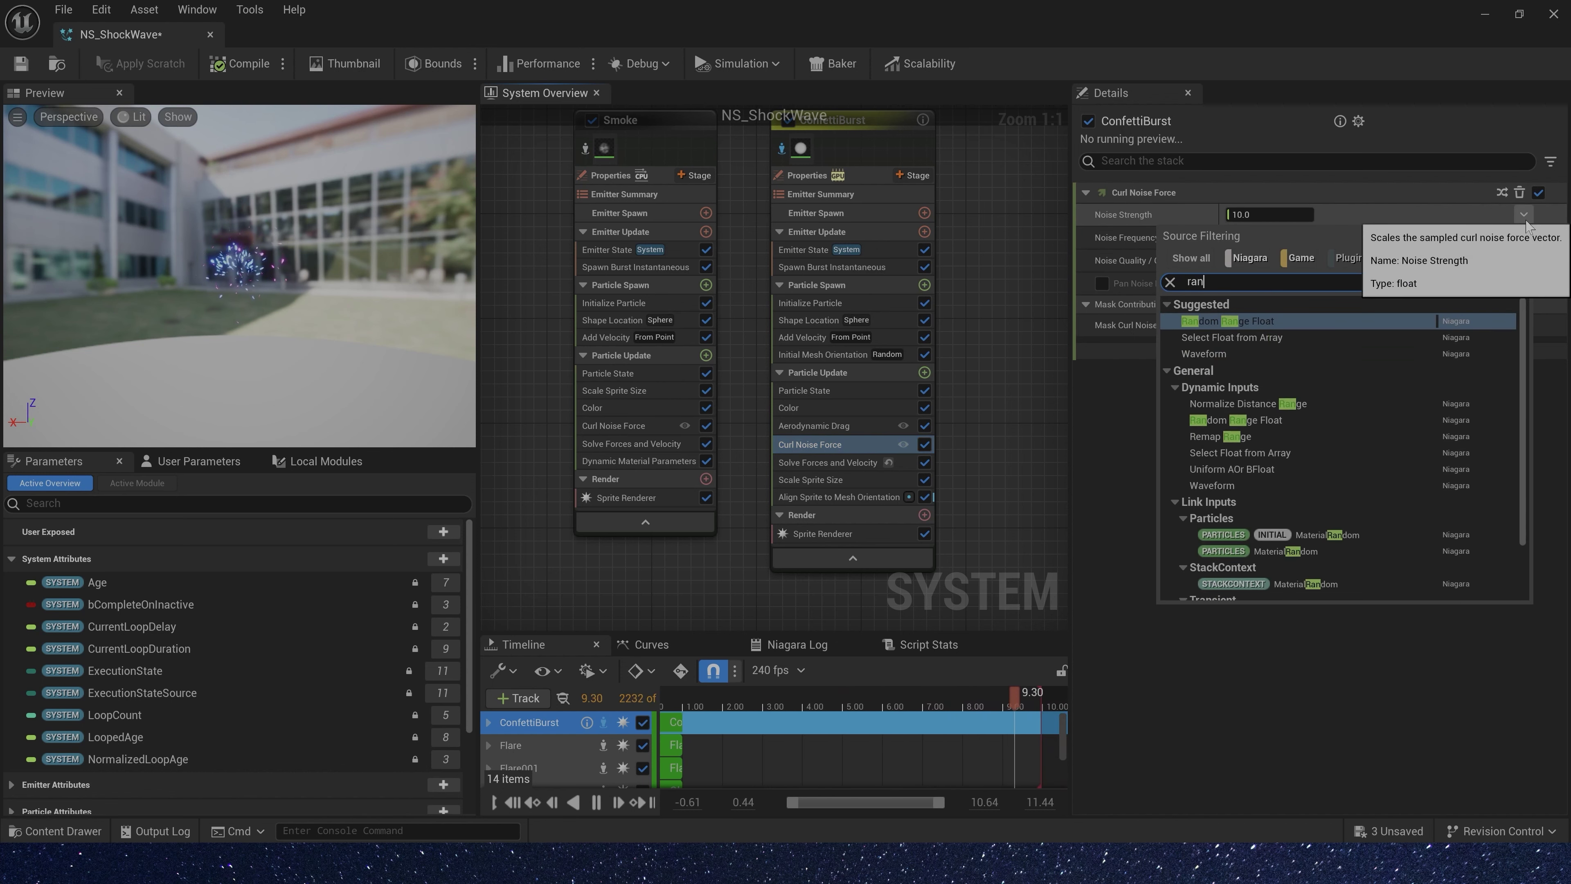
key("Return")
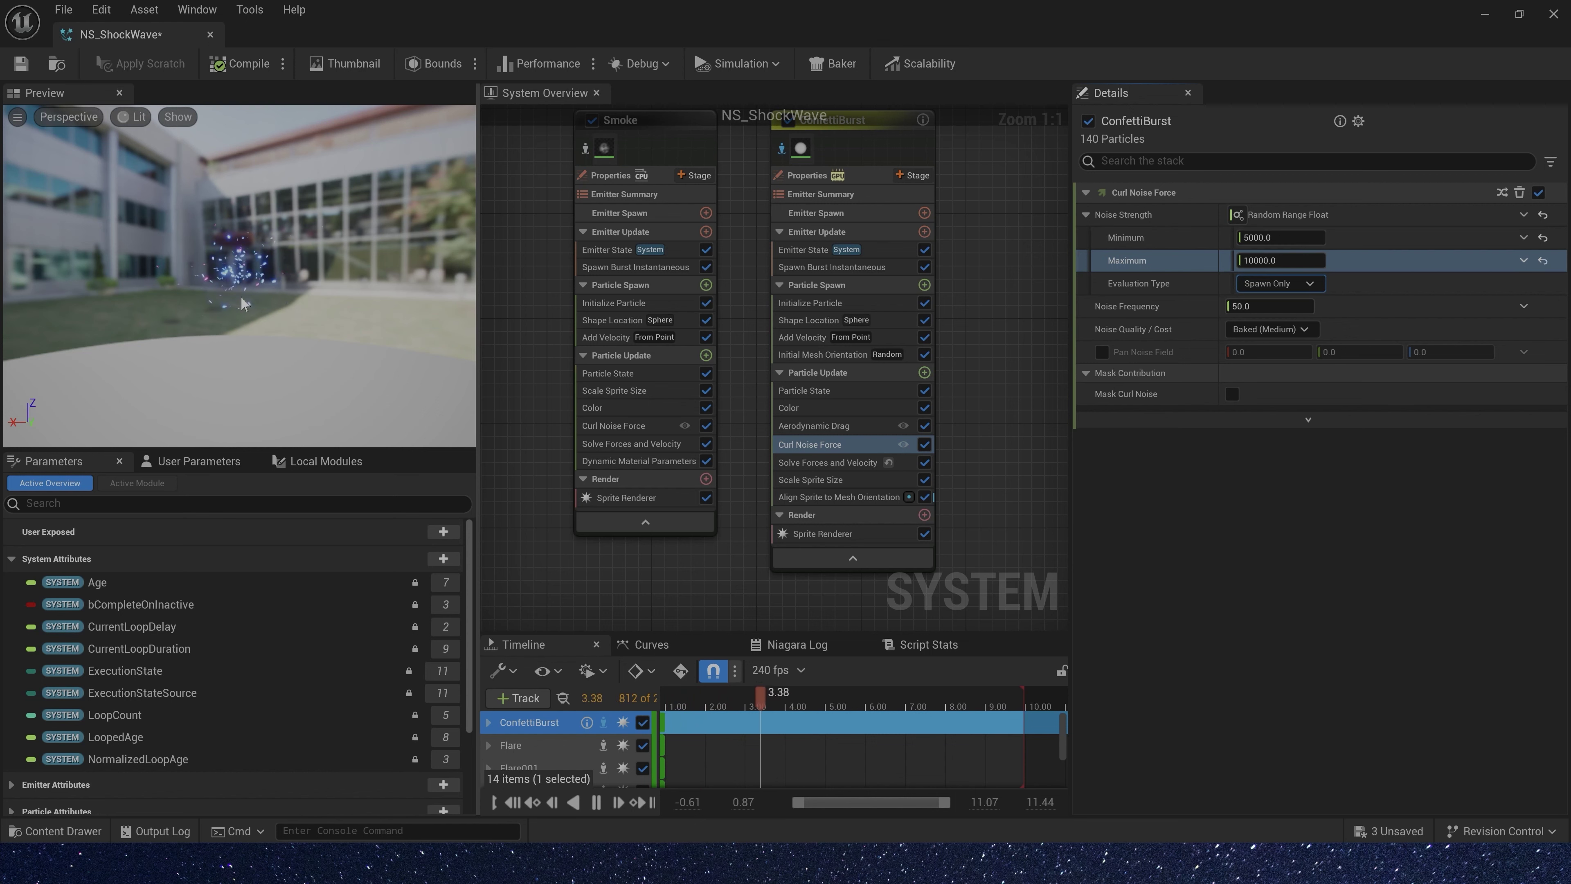
left_click(1101, 352)
left_click(1266, 352)
type("1")
key("Tab")
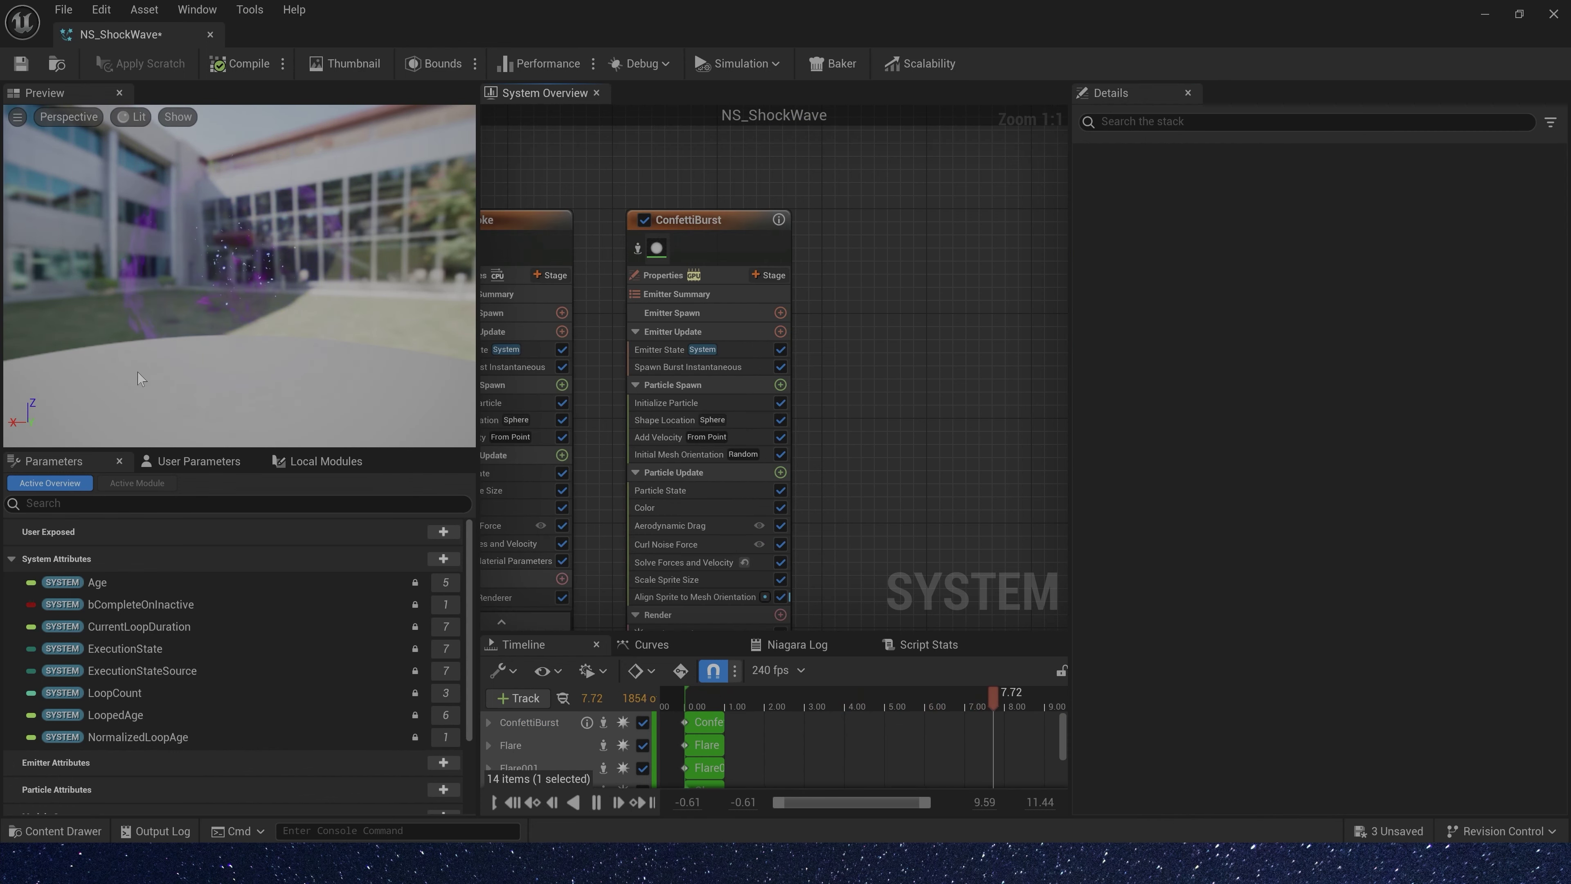
Add a Directional Burst emitter, Spark1, with Velocity Aligned sprites
right_click(828, 217)
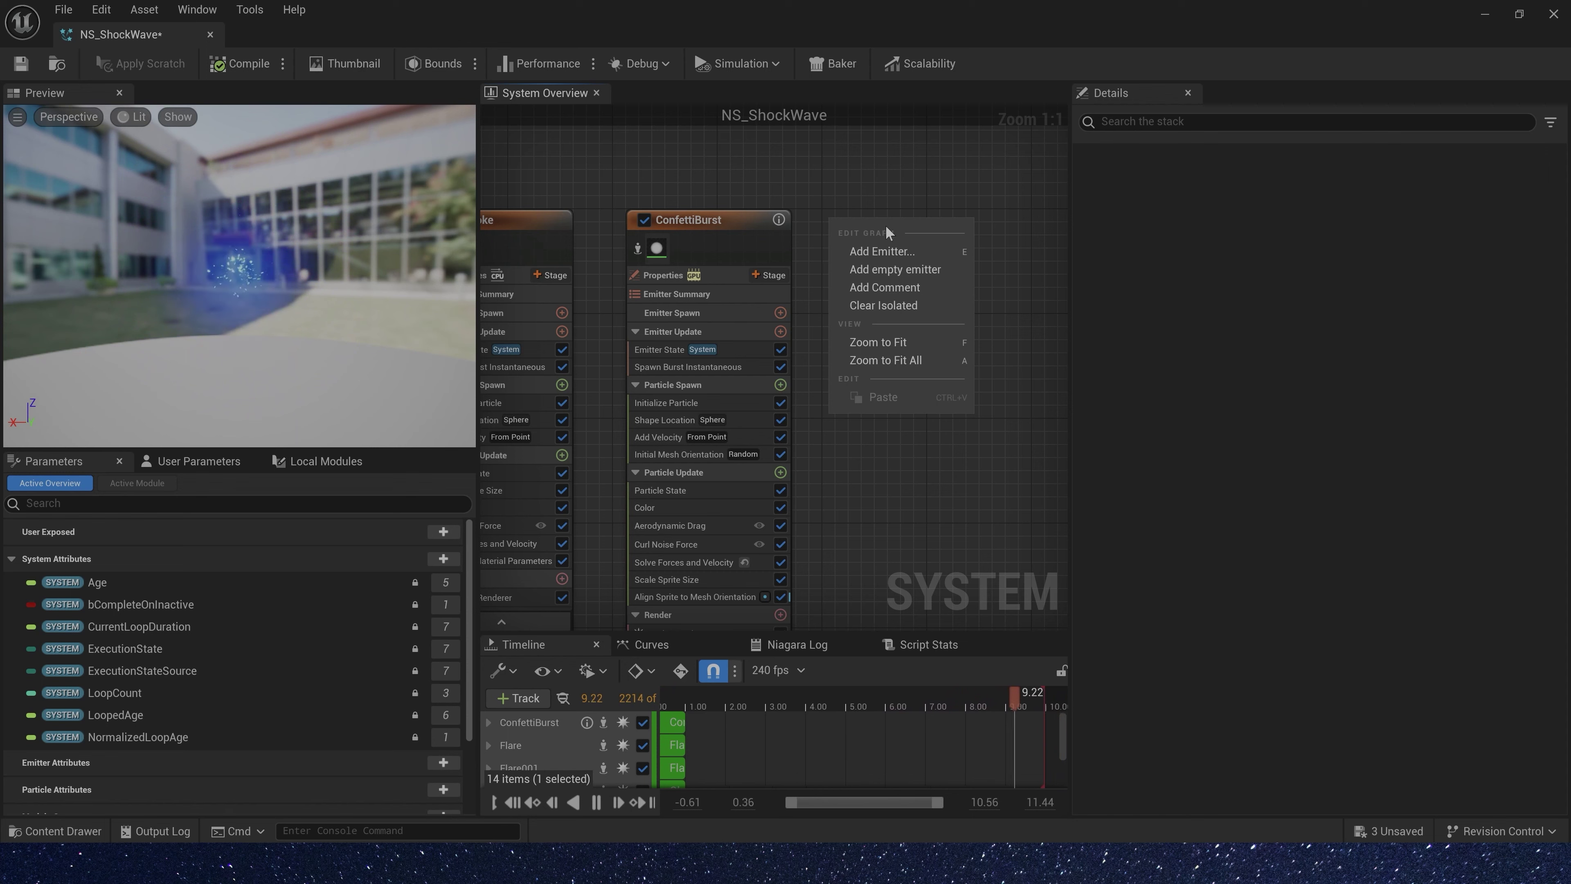
left_click(899, 254)
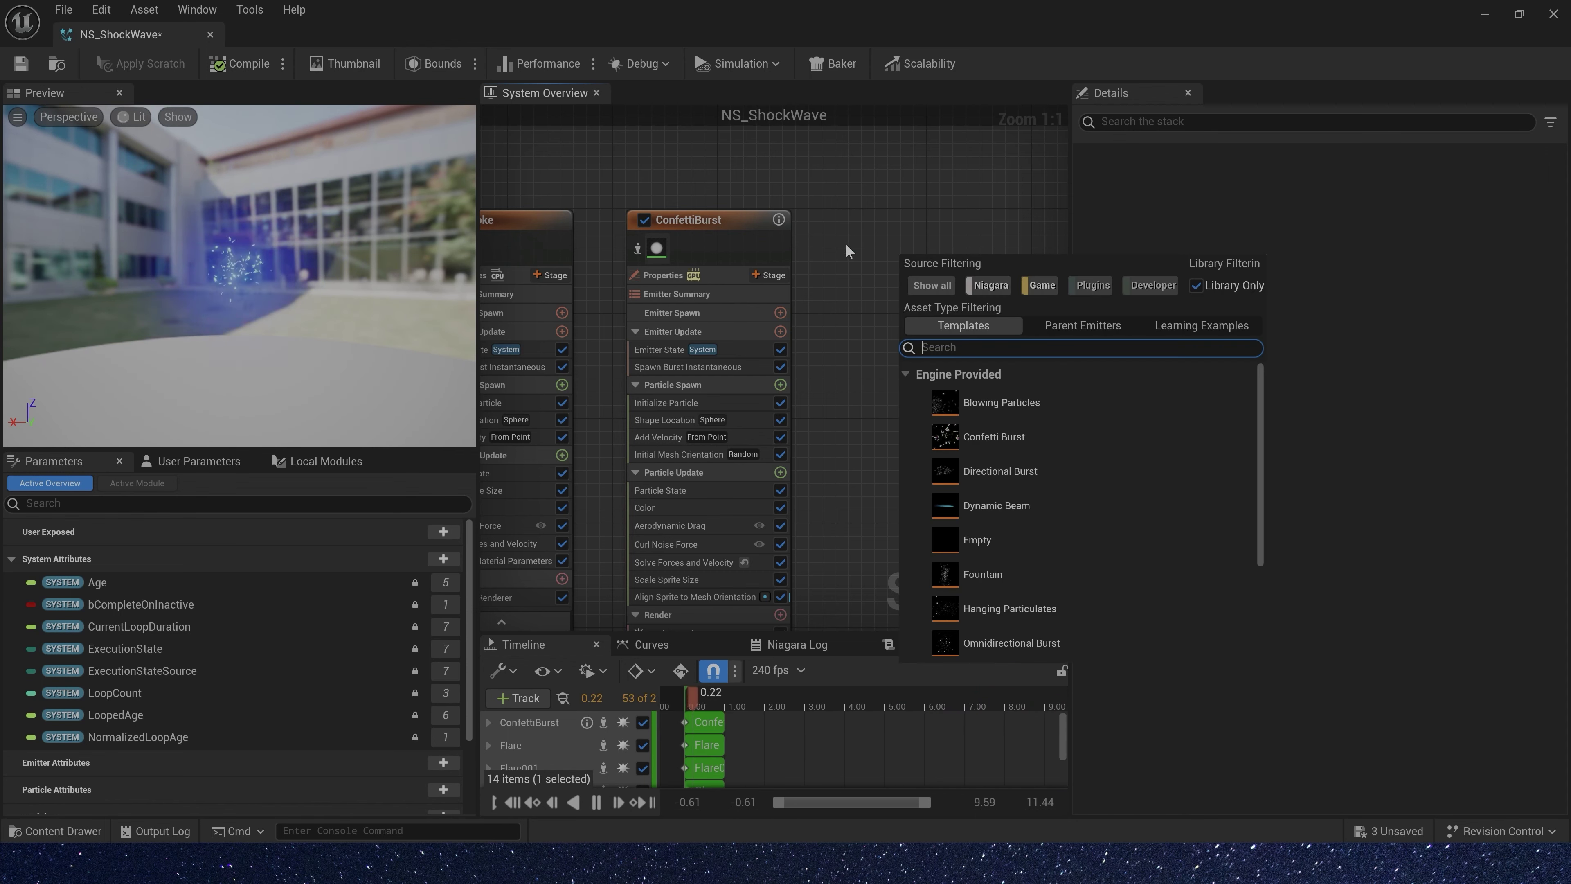
left_click(1000, 471)
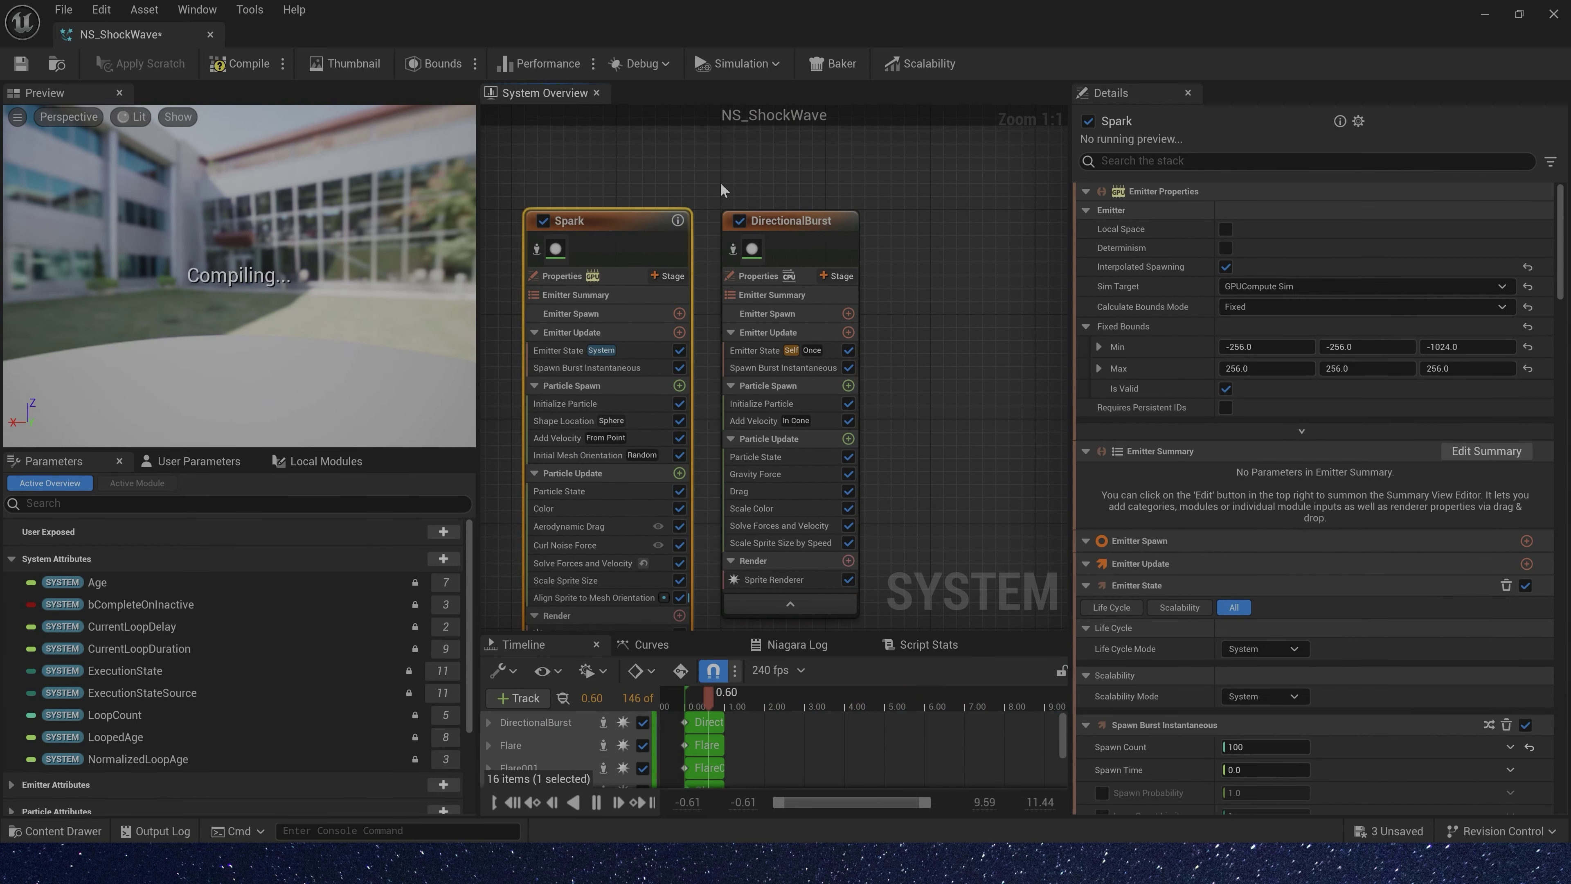
left_click(786, 220)
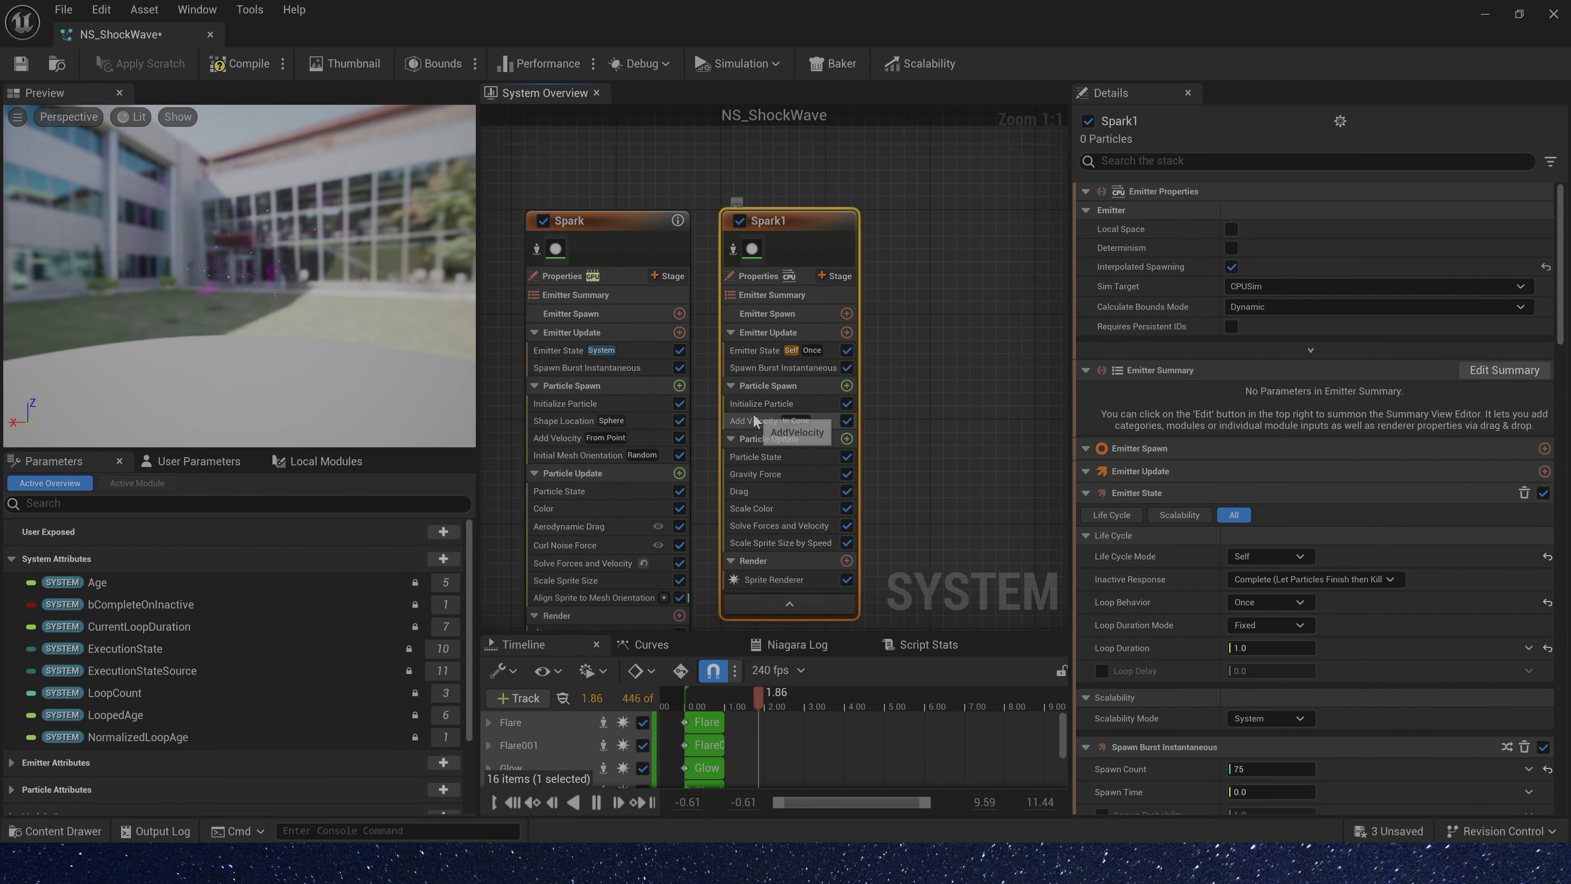
left_click(774, 579)
left_click(1262, 324)
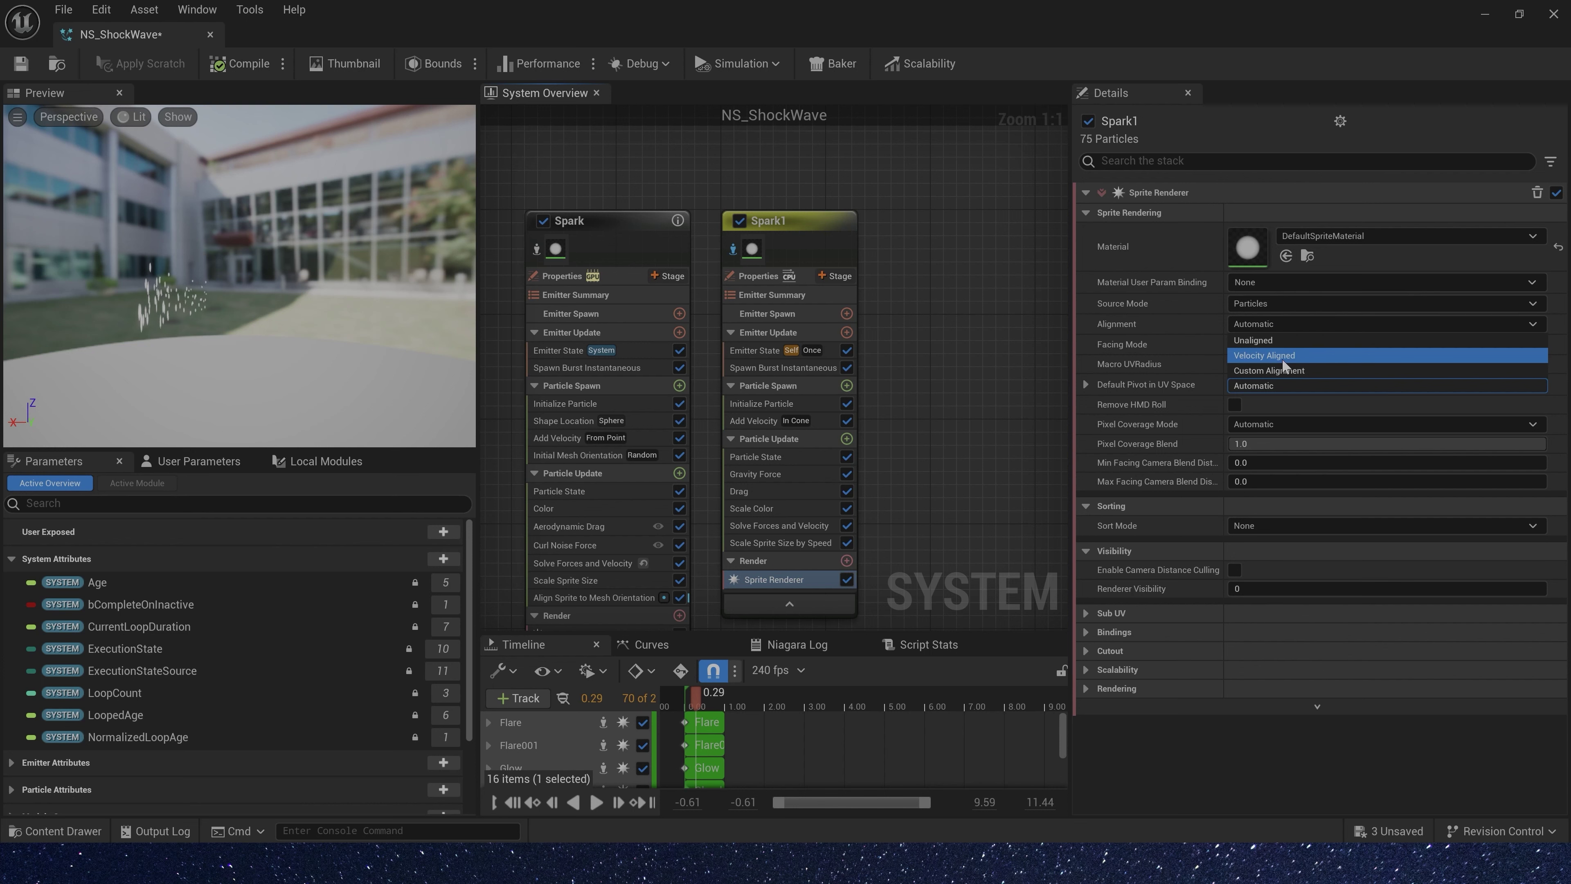
left_click(1269, 356)
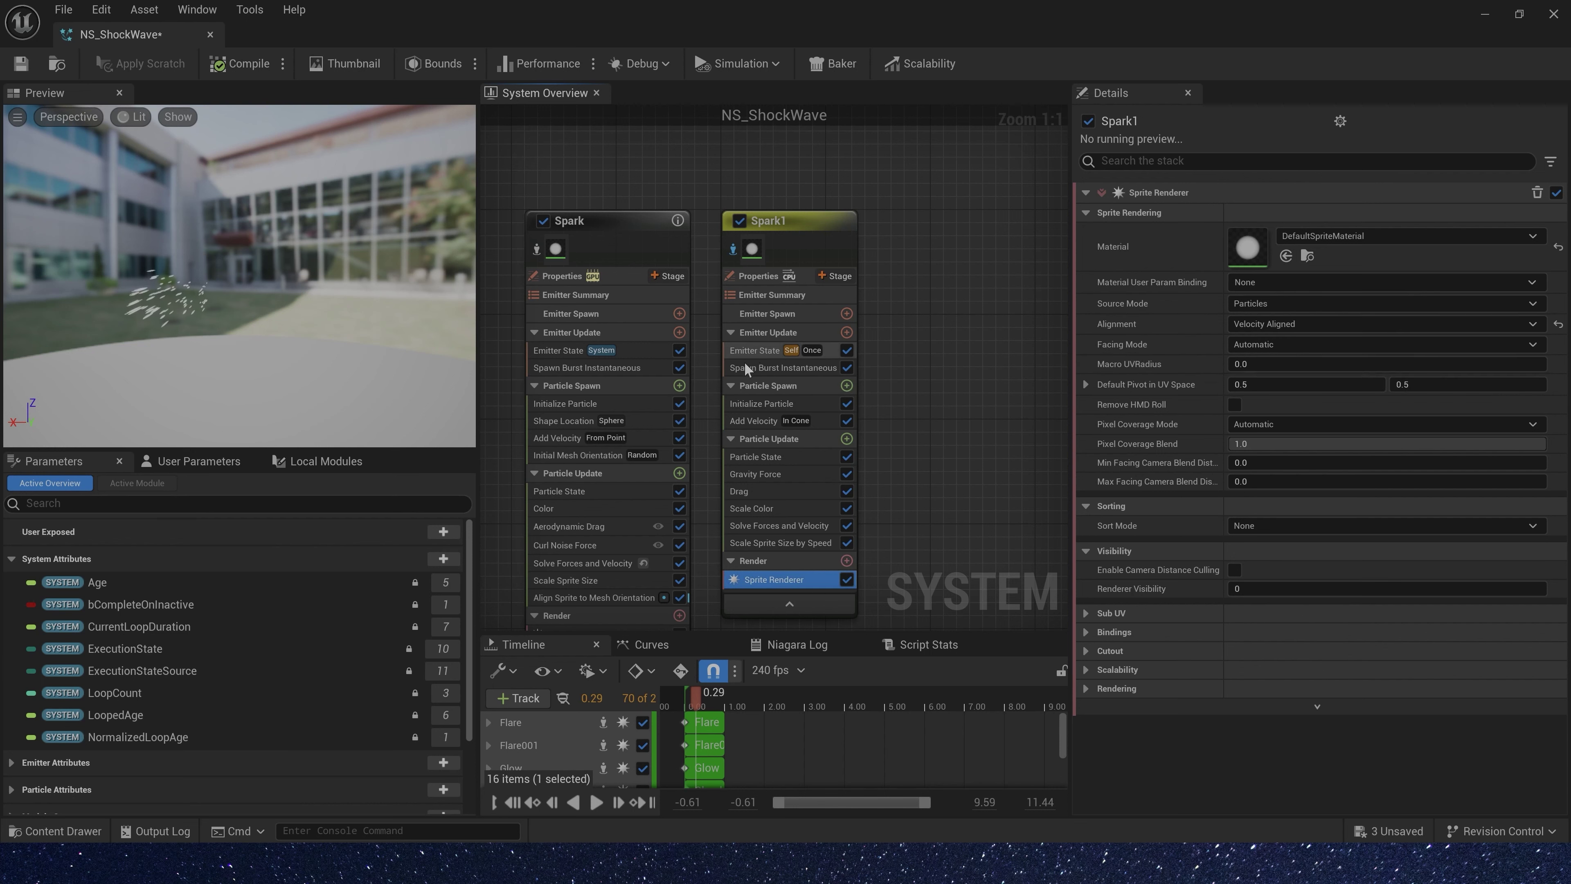
Set Spark1's life cycle mode to System and launch velocity From Point at 250–750
left_click(754, 350)
left_click(1403, 261)
left_click(1360, 284)
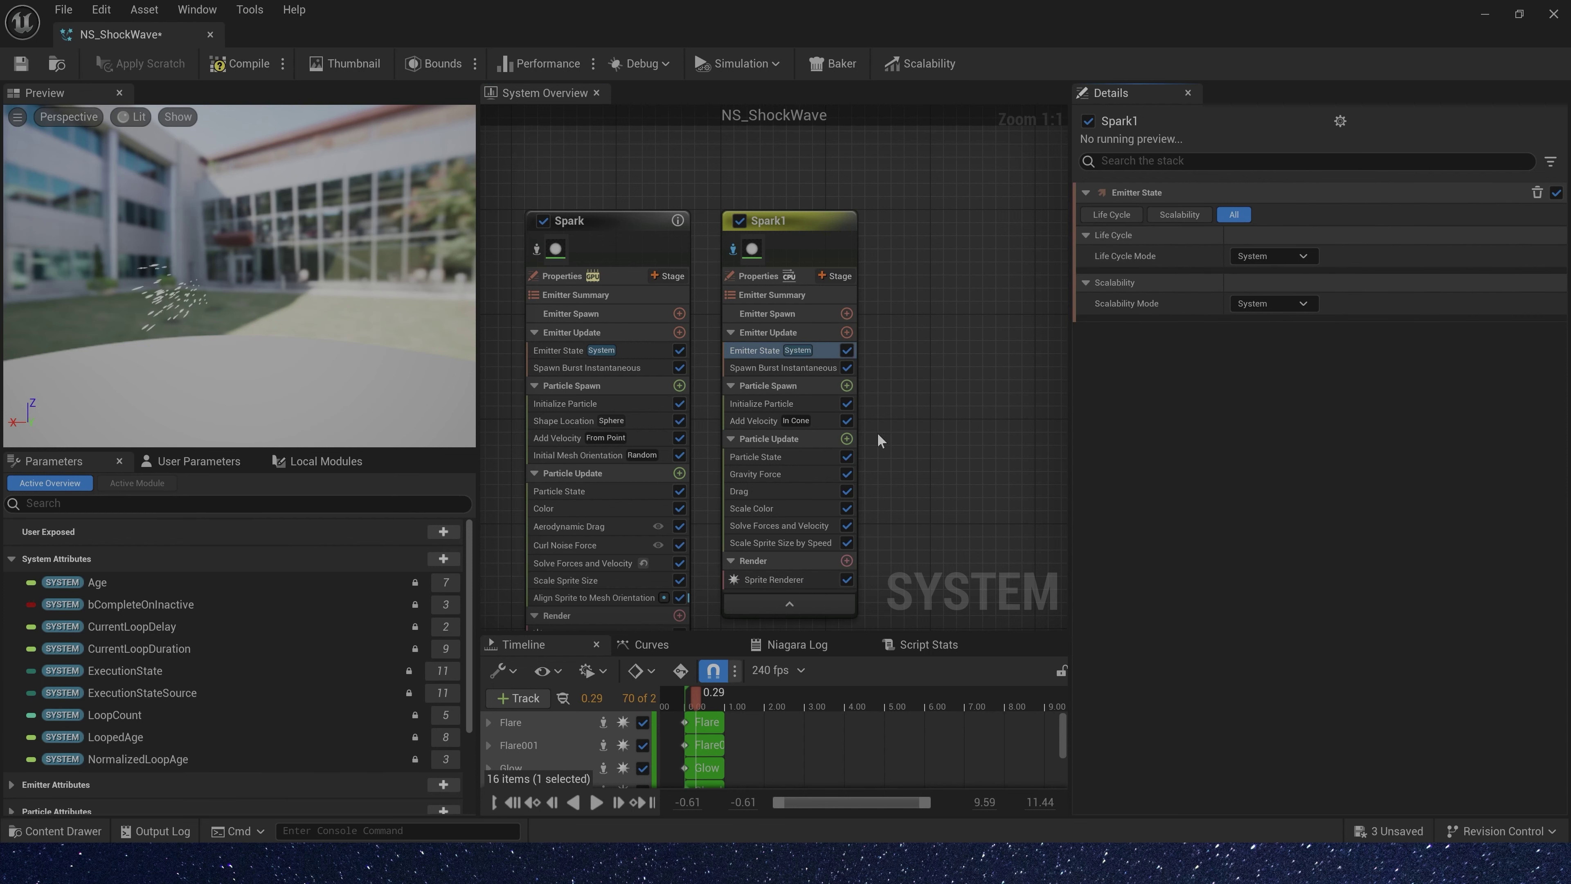
left_click(753, 420)
left_click(1272, 214)
left_click(1269, 251)
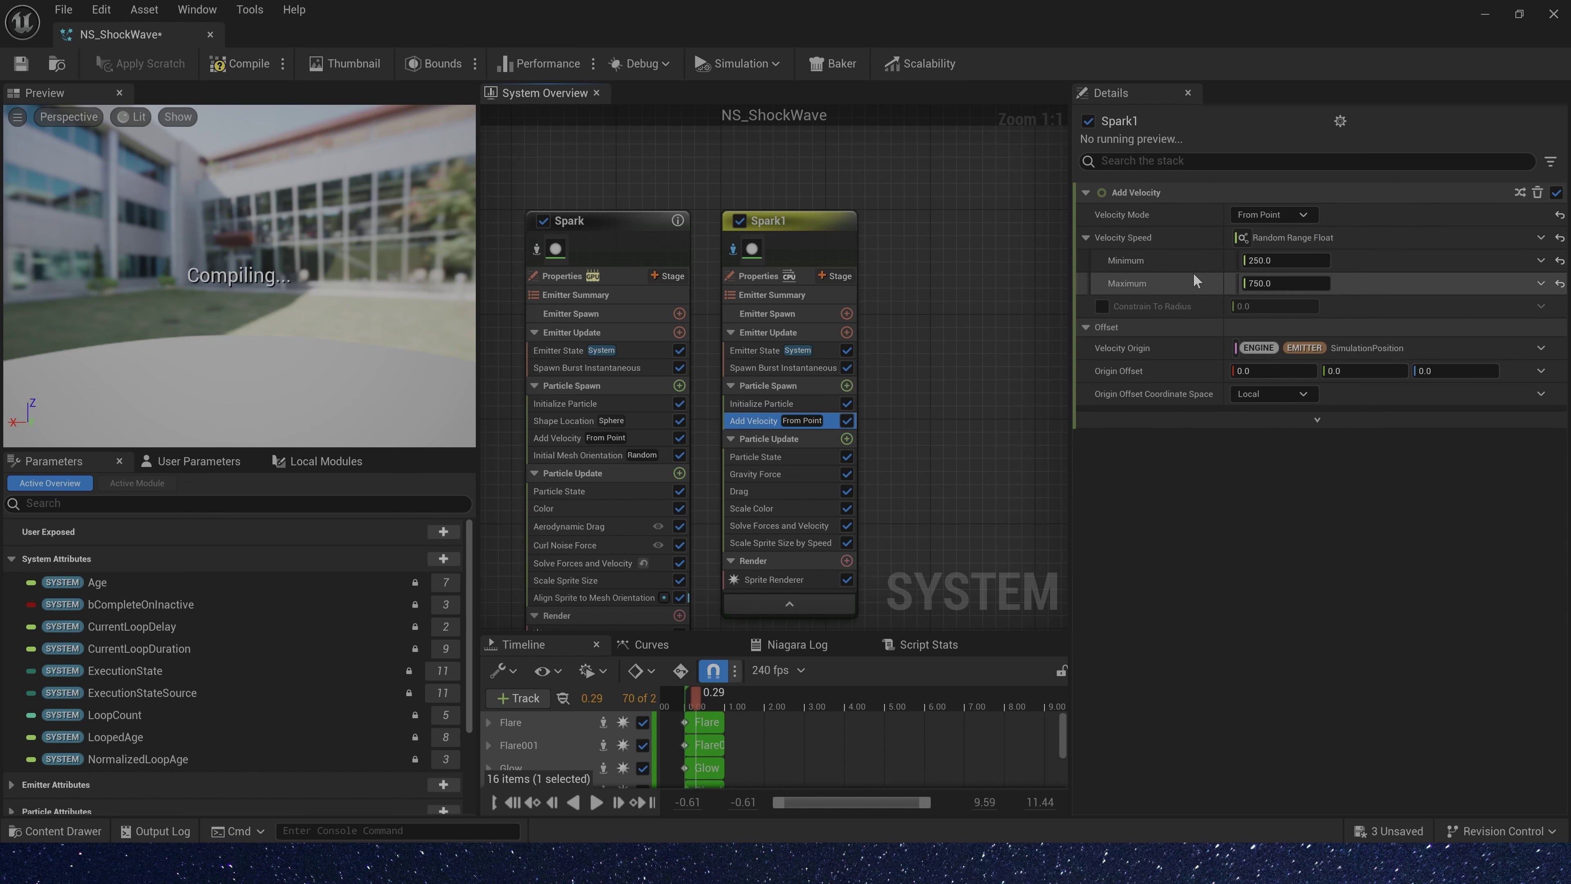
Paste Spark's Color module into Spark1 and remove Spark1's Scale Color module
left_click(573, 509)
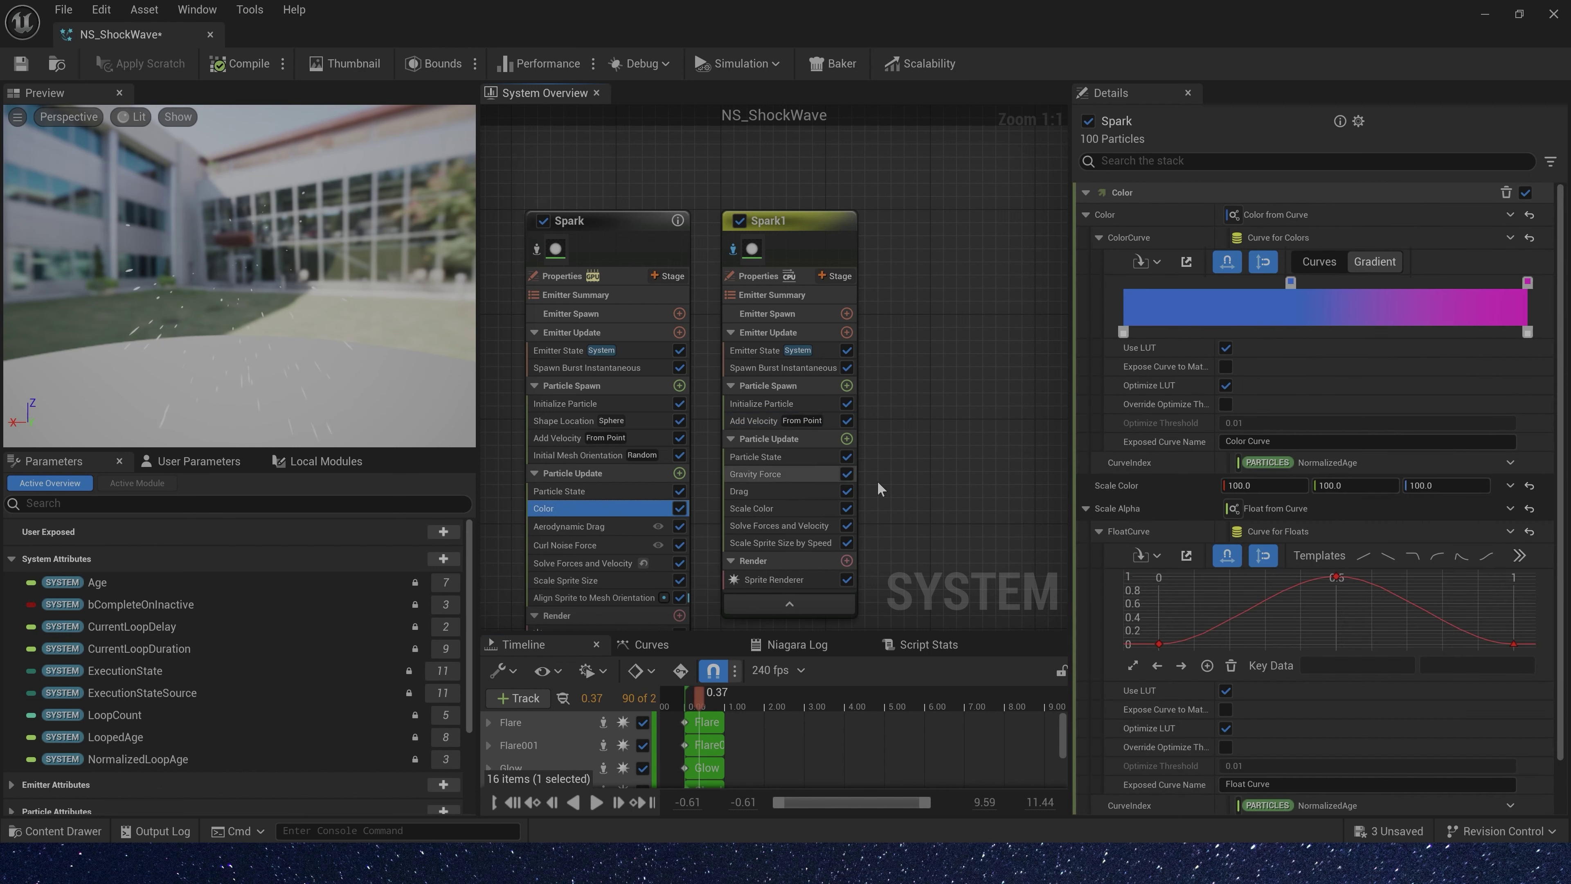
left_click(755, 474)
key("ctrl+v")
left_click(770, 526)
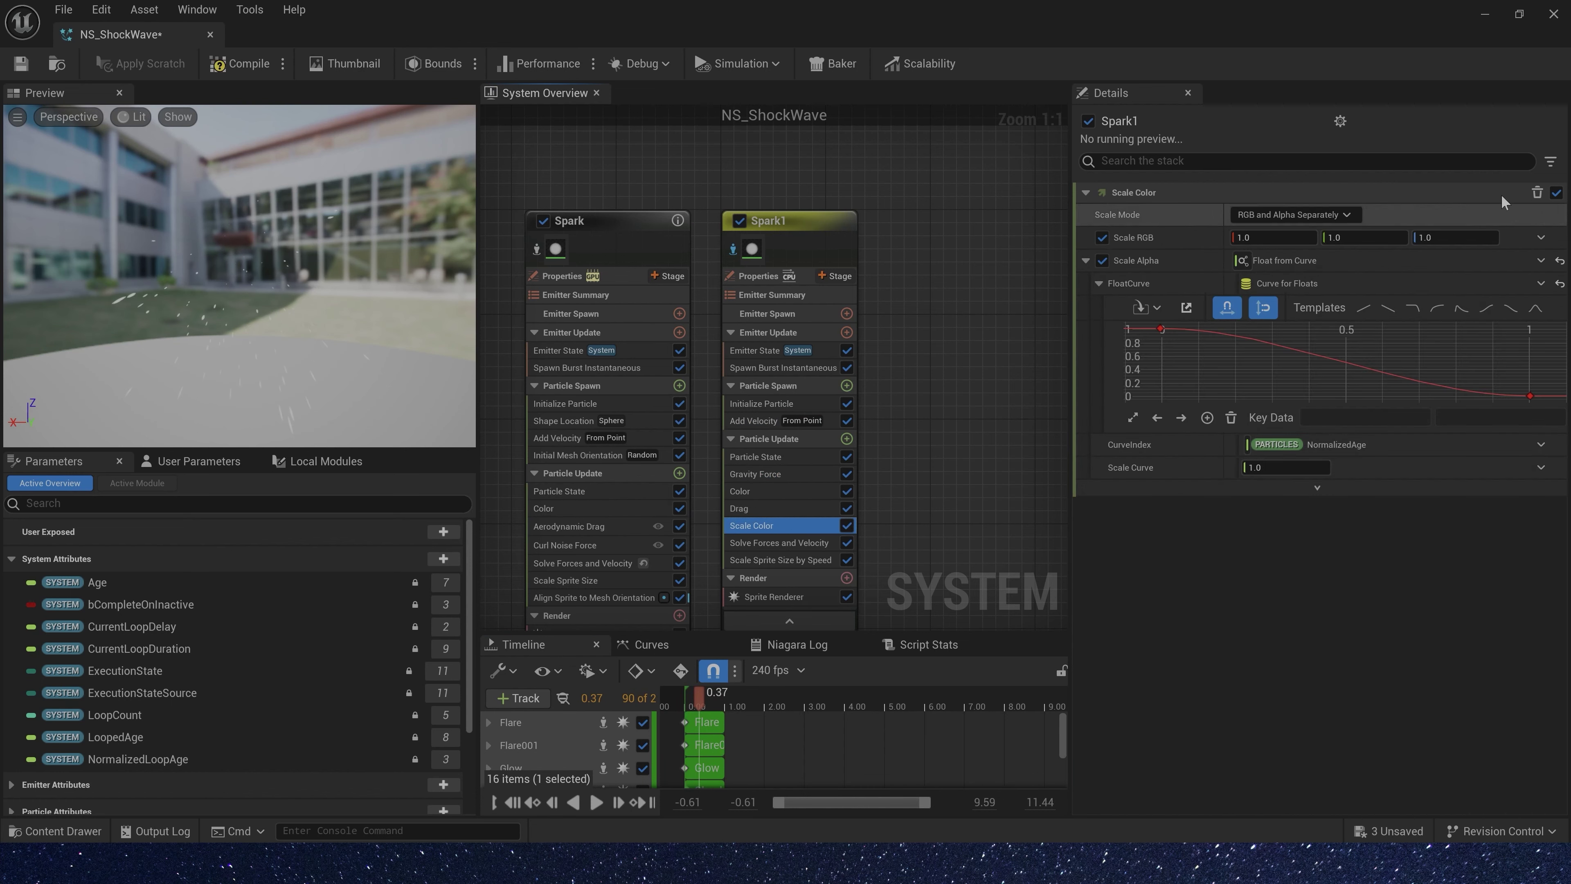
left_click(1536, 193)
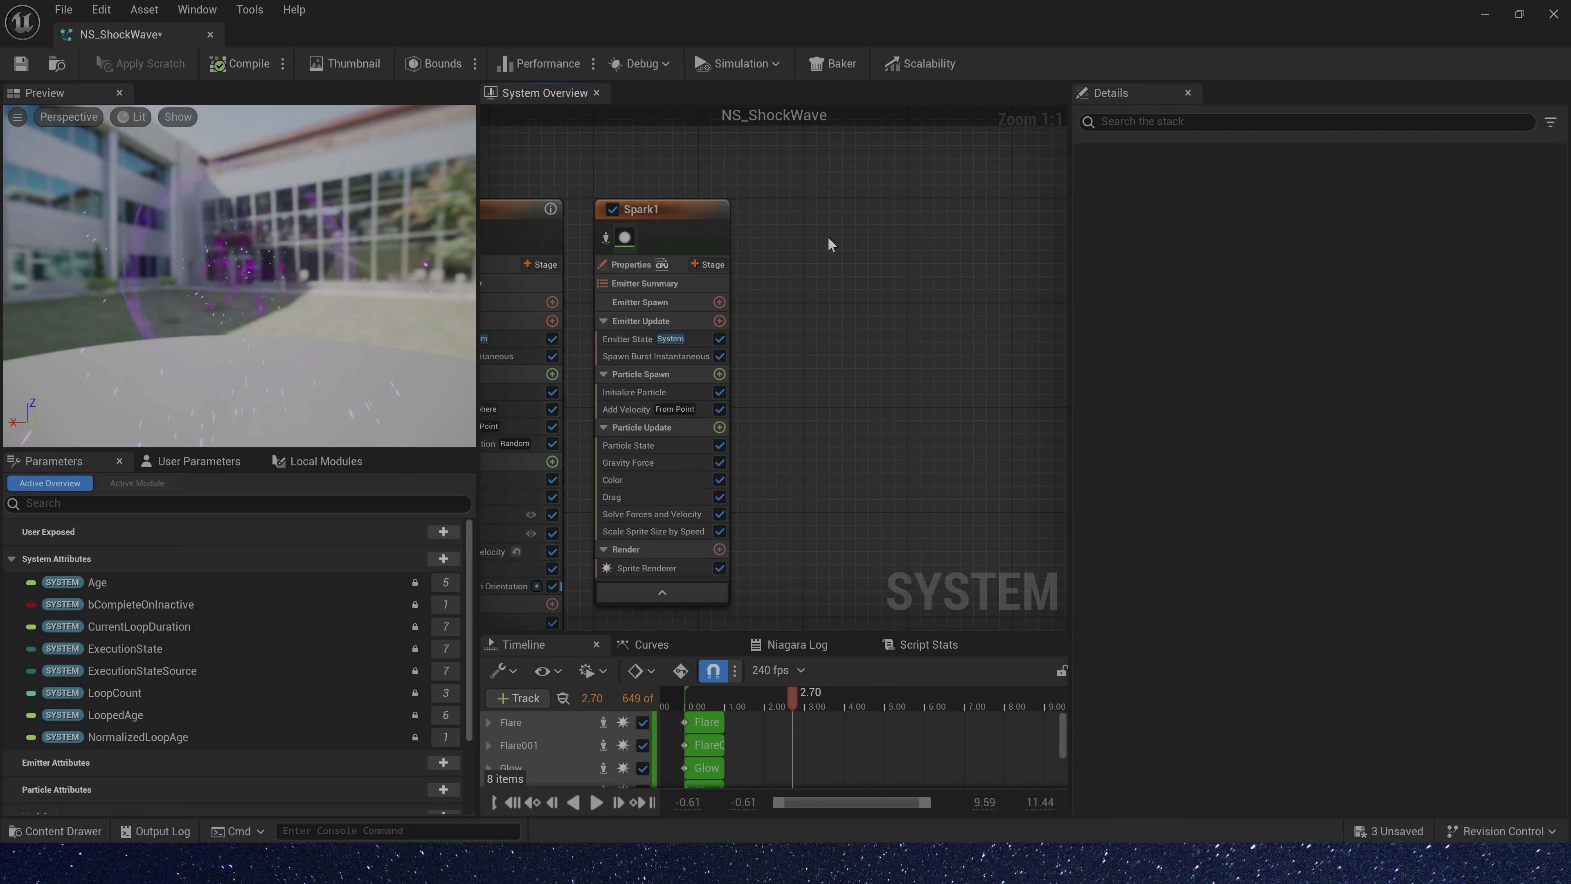
Add an empty emitter beside Spark1 in NS_ShockWave and name it Ref
right_click(776, 199)
left_click(832, 234)
left_click(924, 350)
right_click_drag(925, 350, 845, 340)
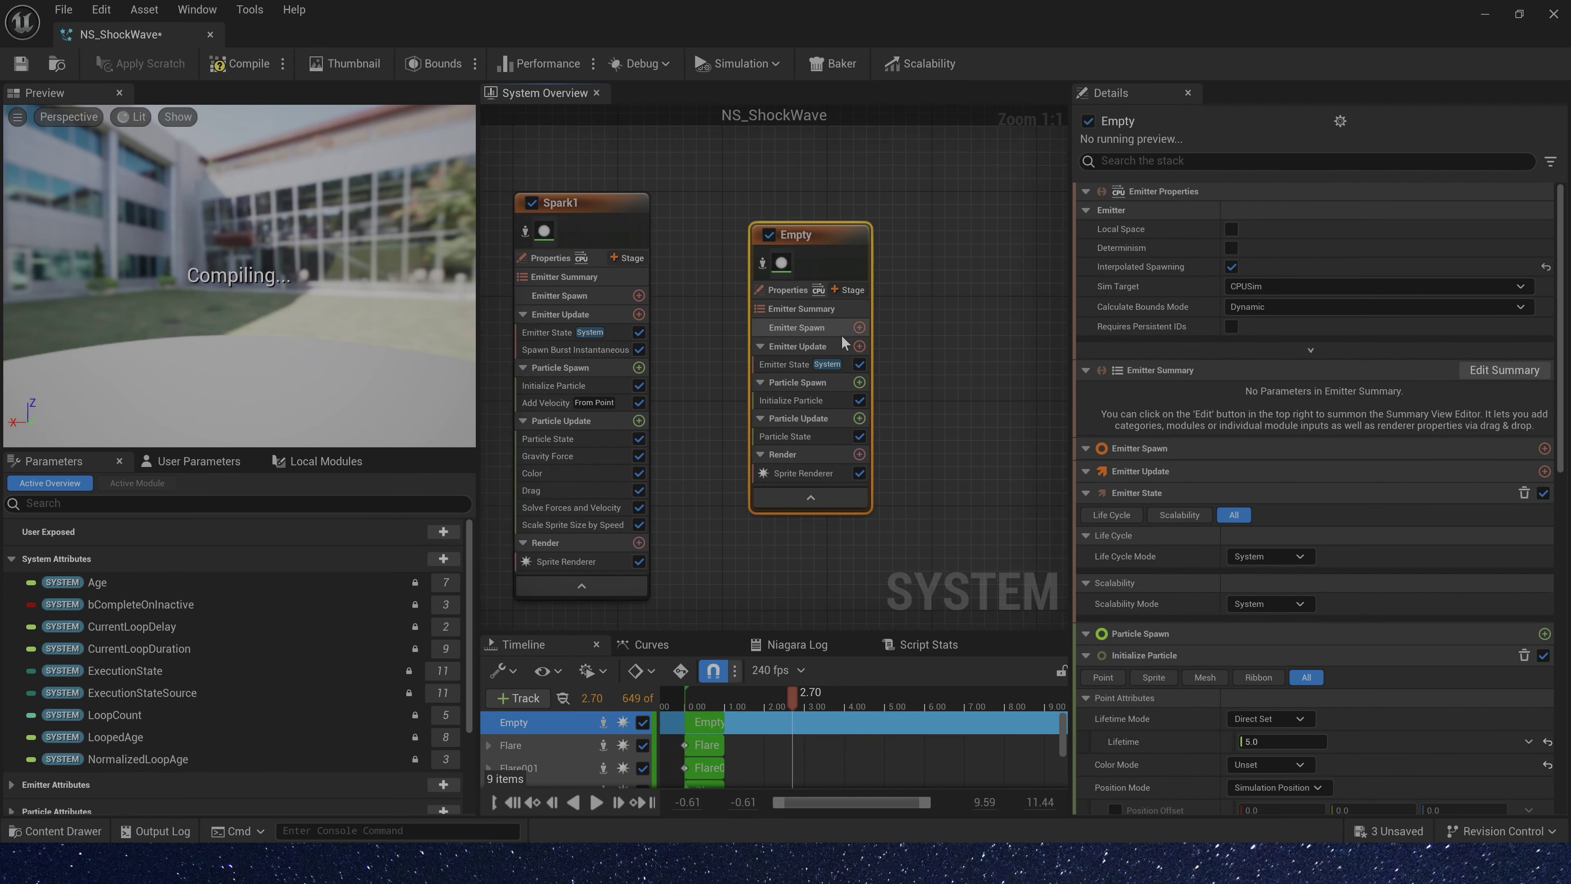
left_click_drag(779, 236, 767, 201)
double_click(767, 202)
type("Ref")
left_click(752, 438)
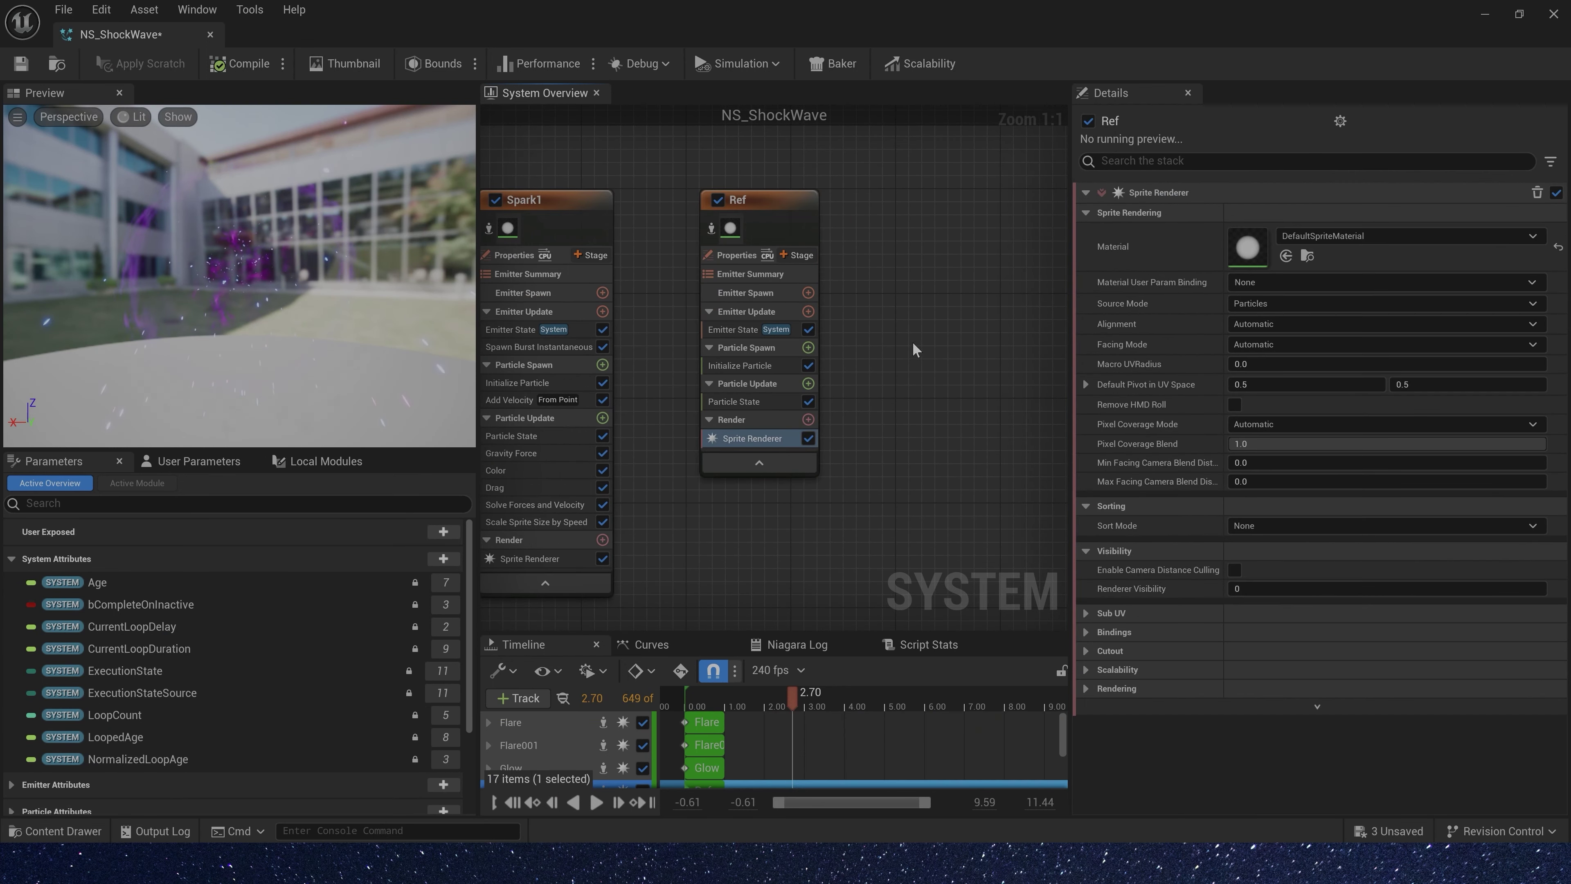
Open the M_Ref material and tidy its graph, nudging the Multiply node lower
double_click(702, 8)
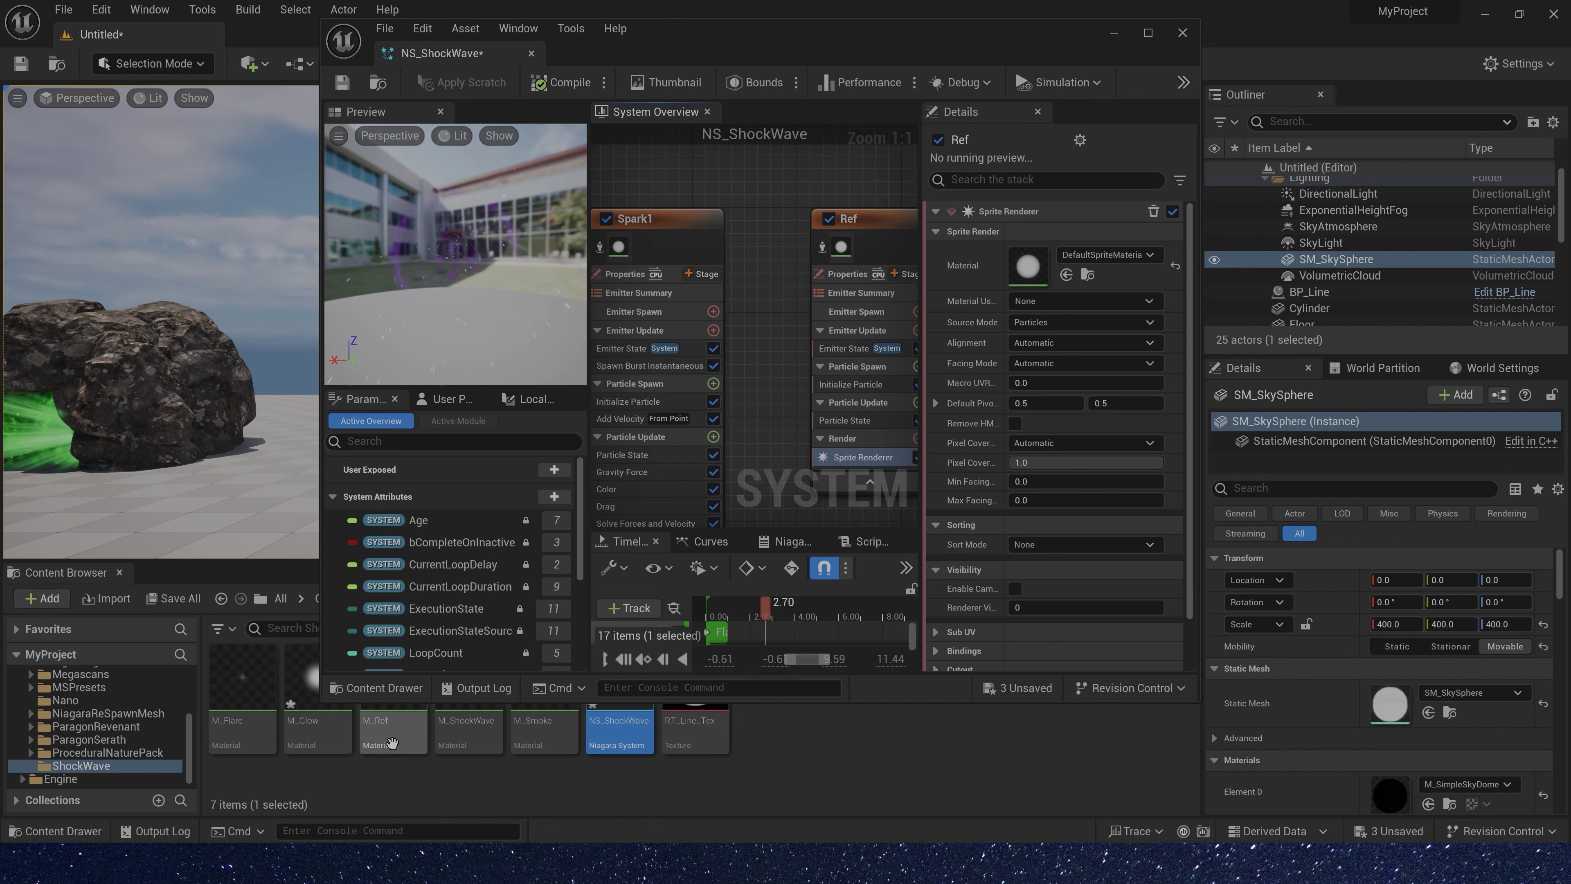
double_click(393, 739)
right_click_drag(812, 419, 830, 378)
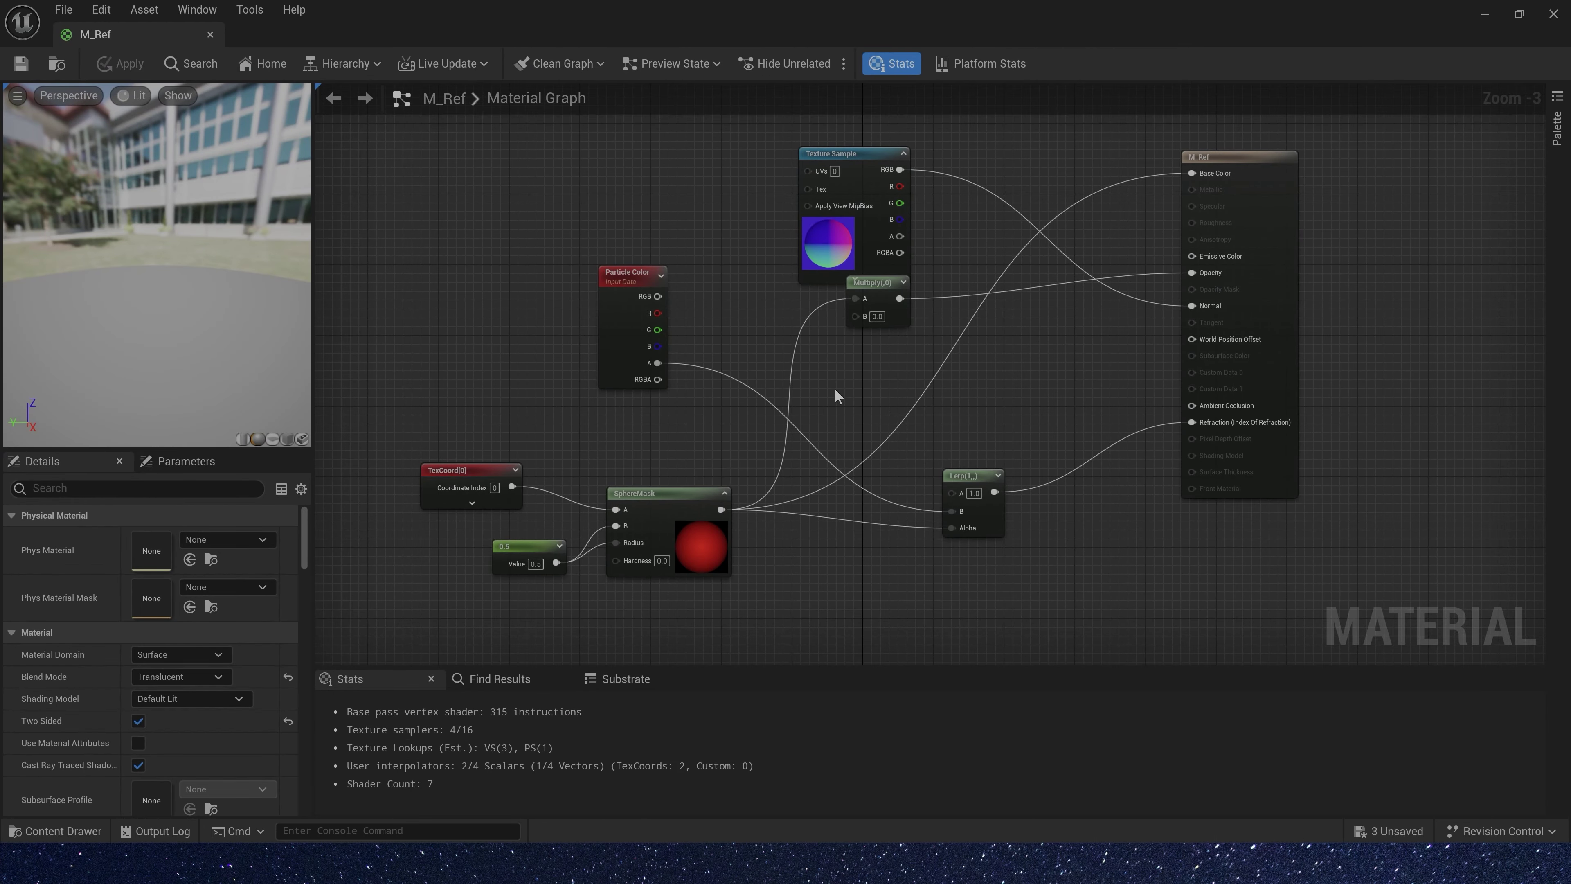
left_click_drag(440, 156, 1074, 596)
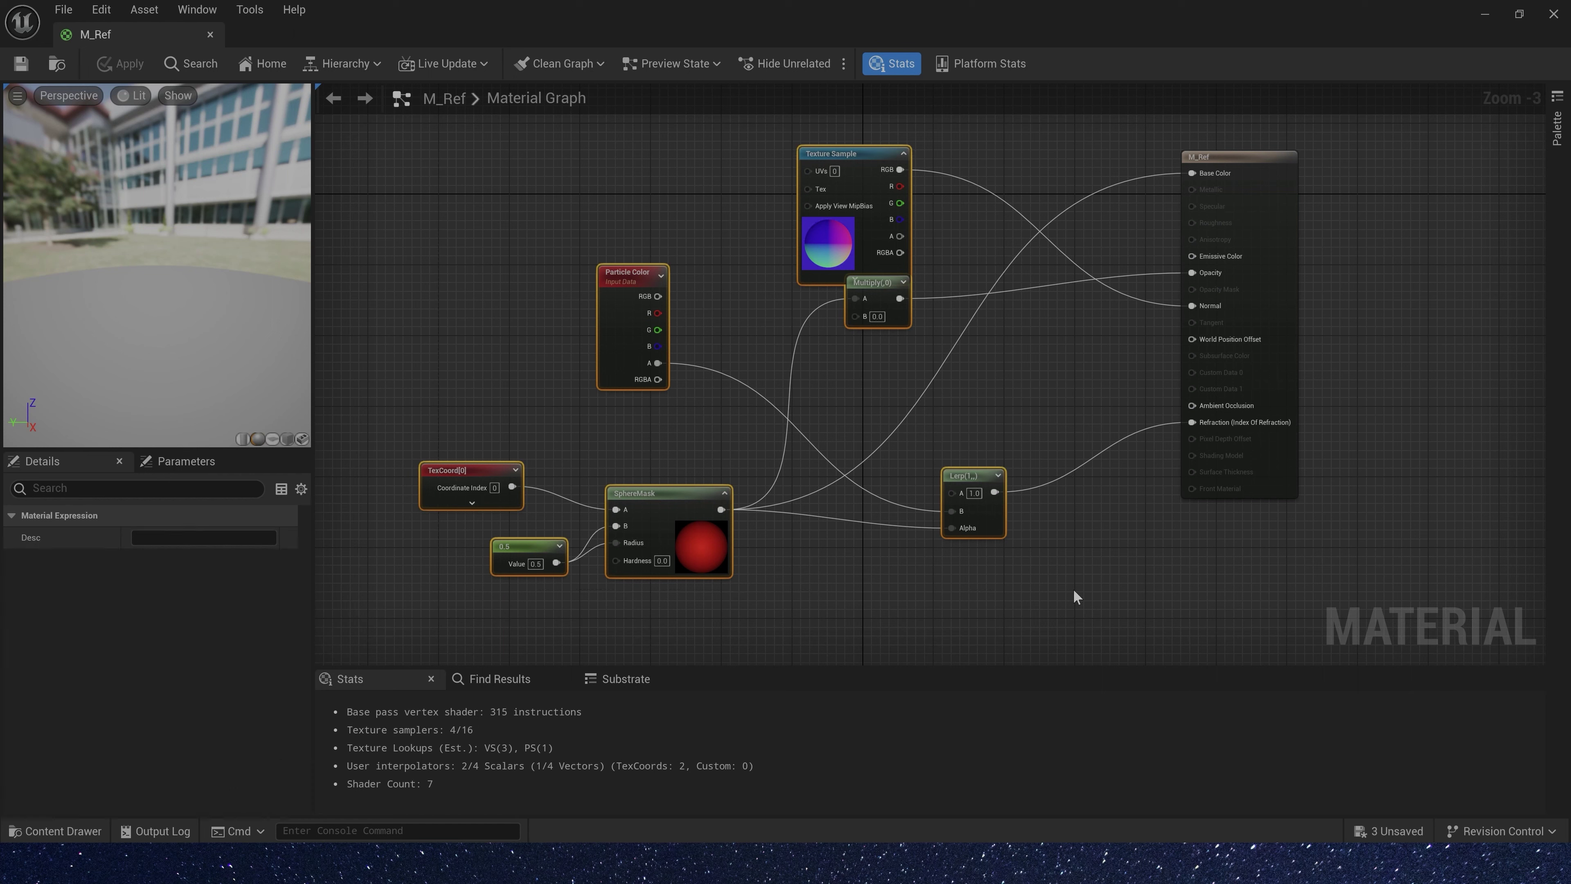
left_click(930, 396)
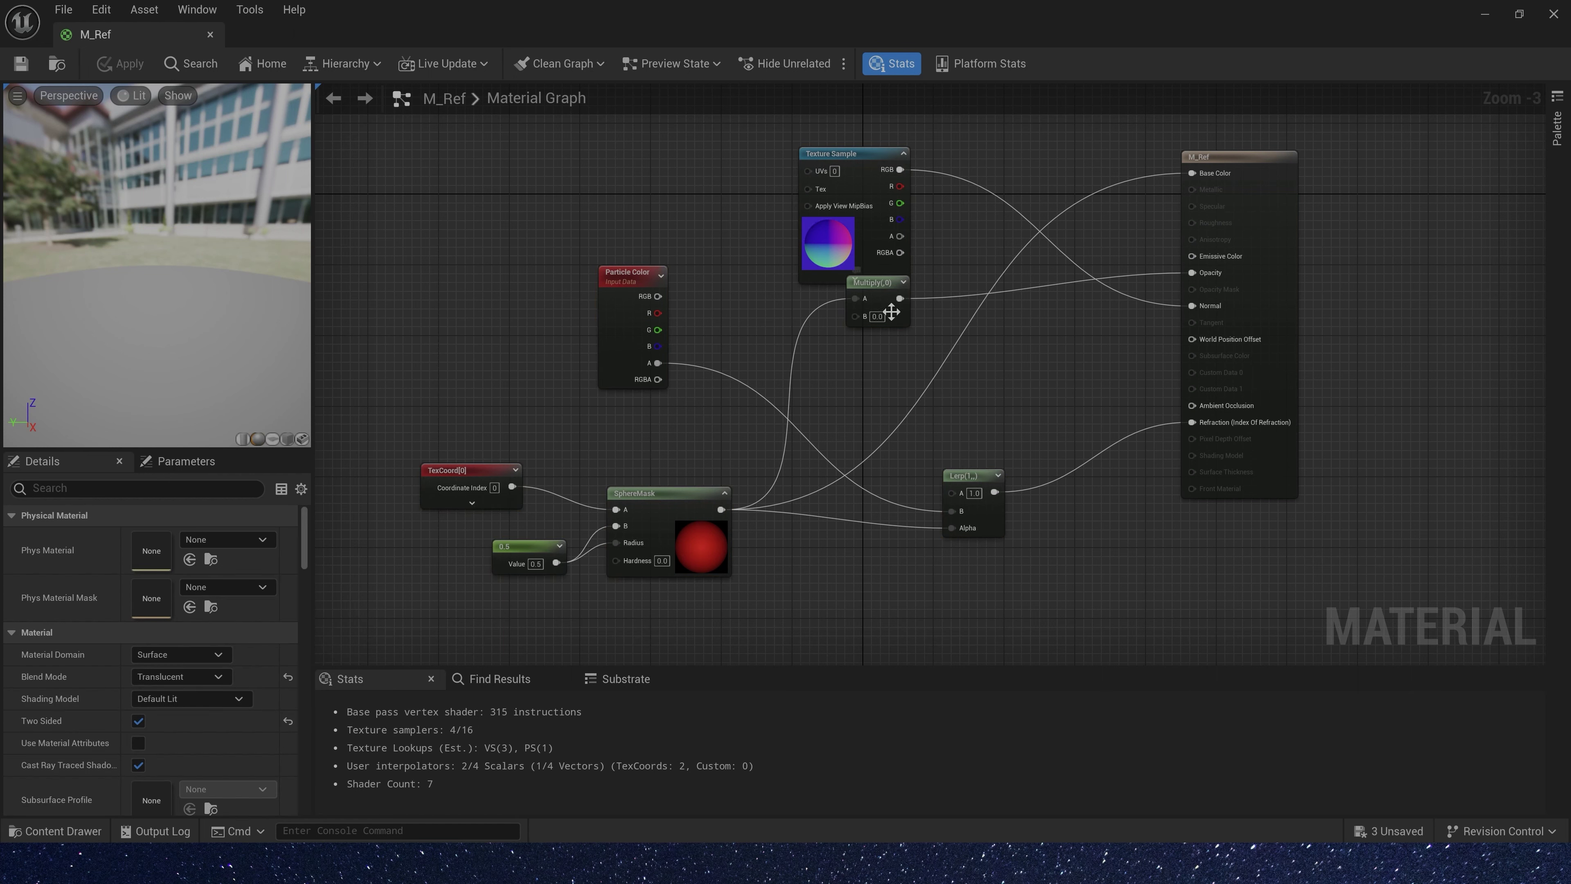
left_click_drag(891, 310, 891, 336)
left_click(842, 256)
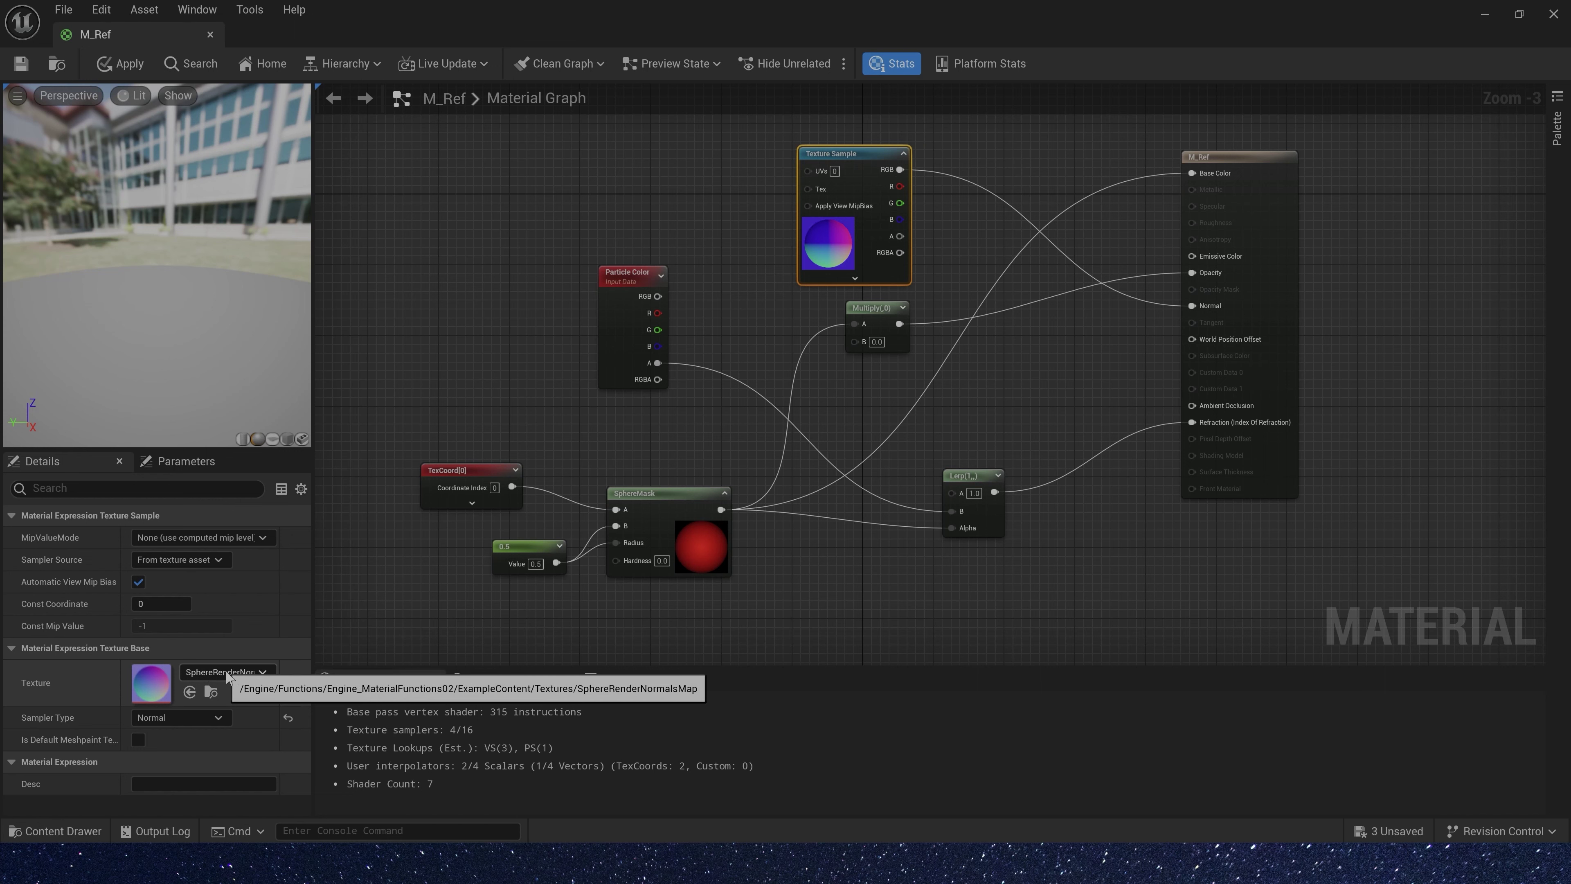
Reset M_Ref's Refraction Method and set it back to Index Of Refraction
left_click(1009, 444)
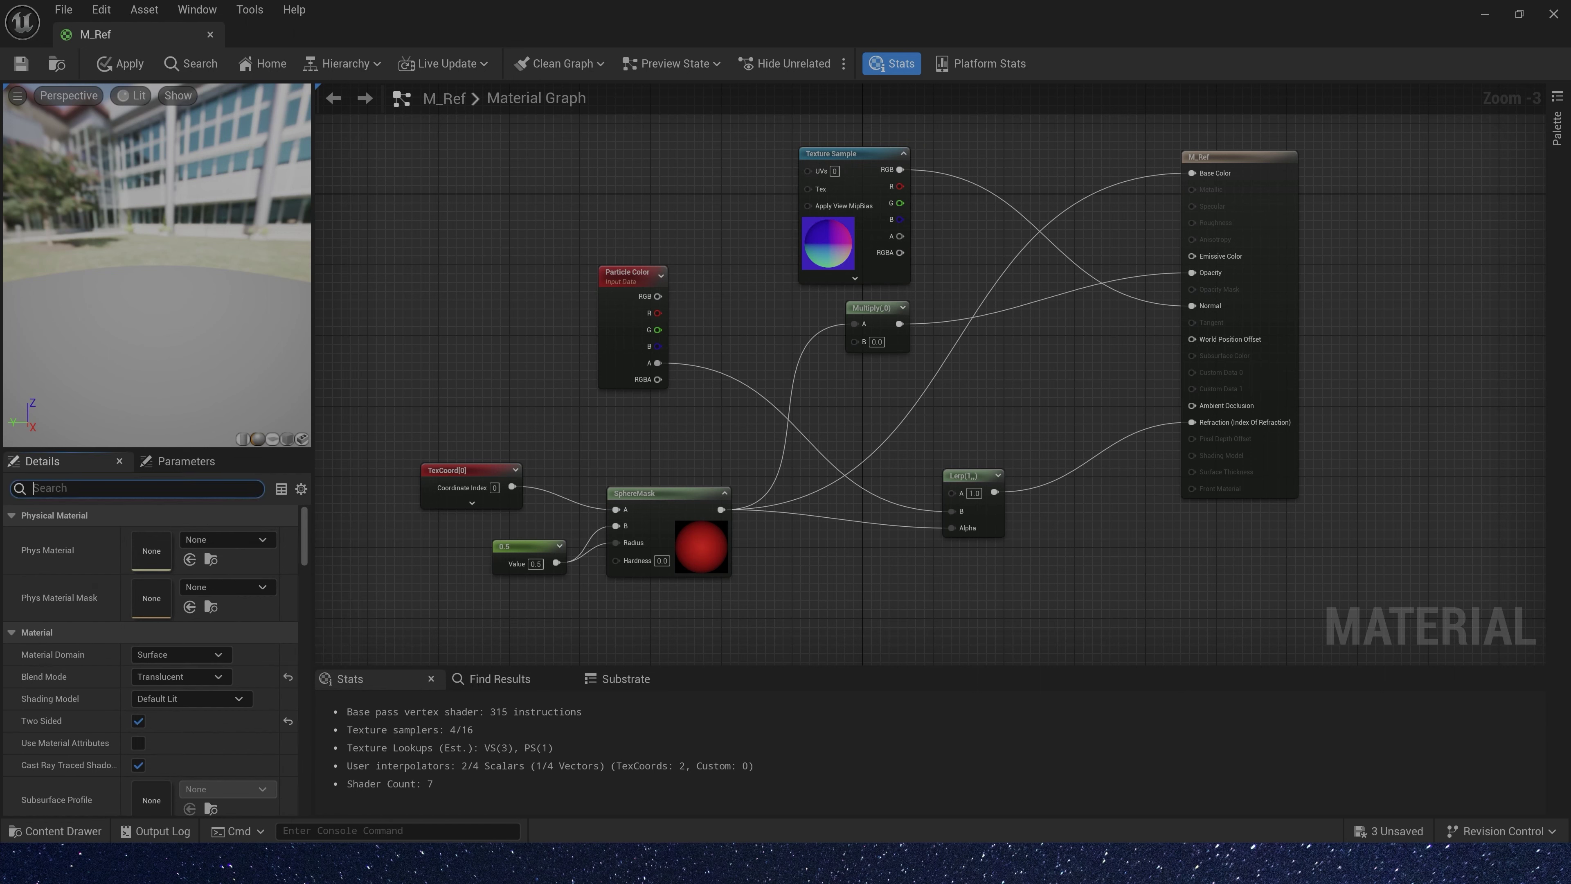
type("ref")
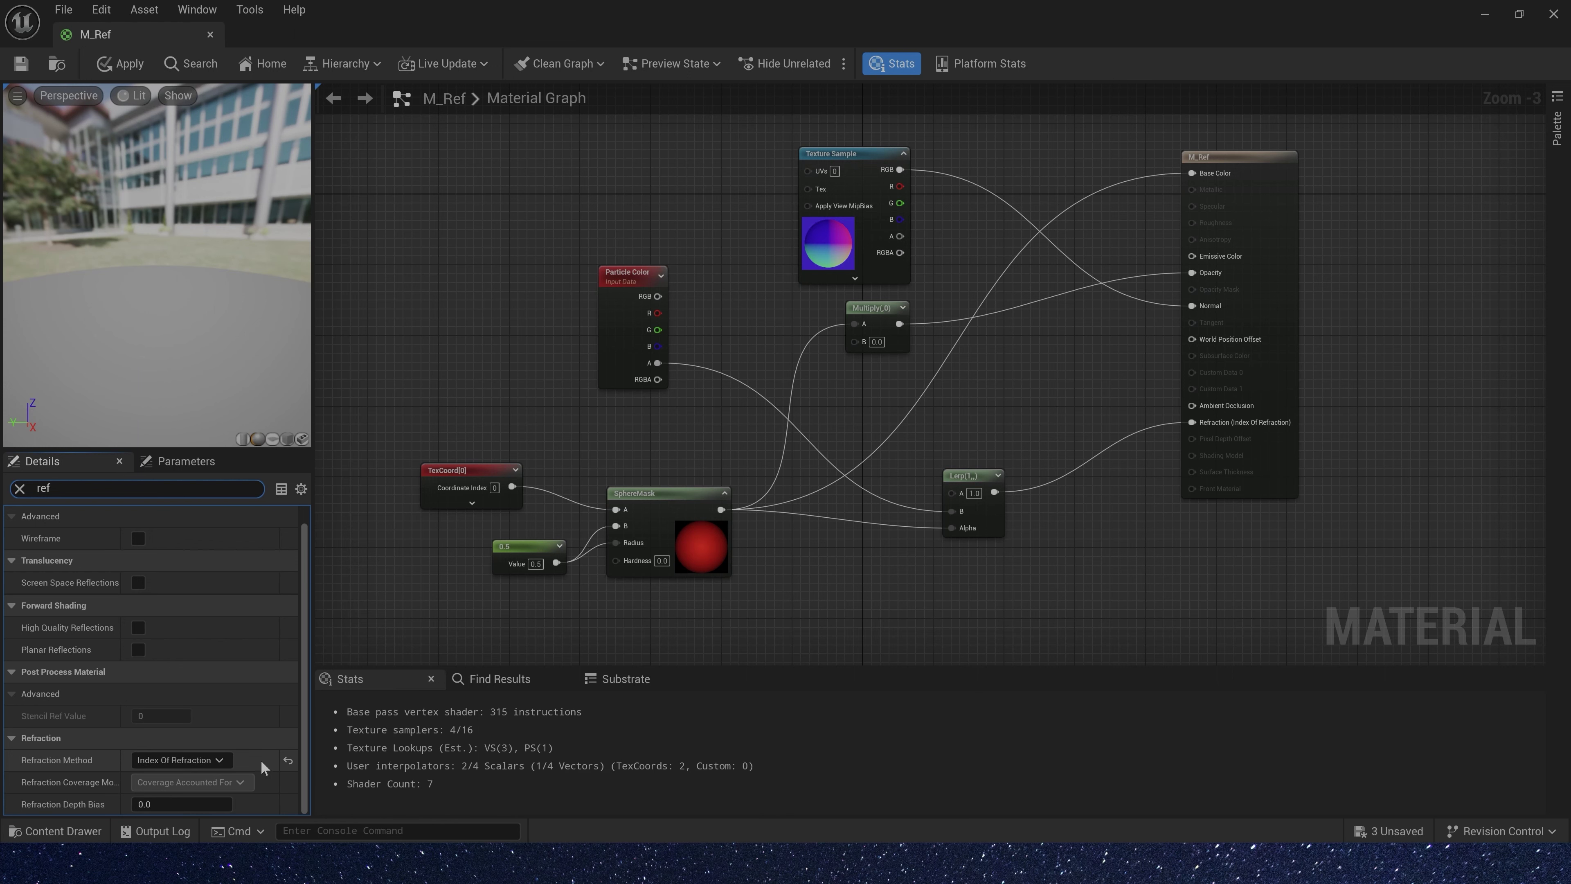
left_click(289, 761)
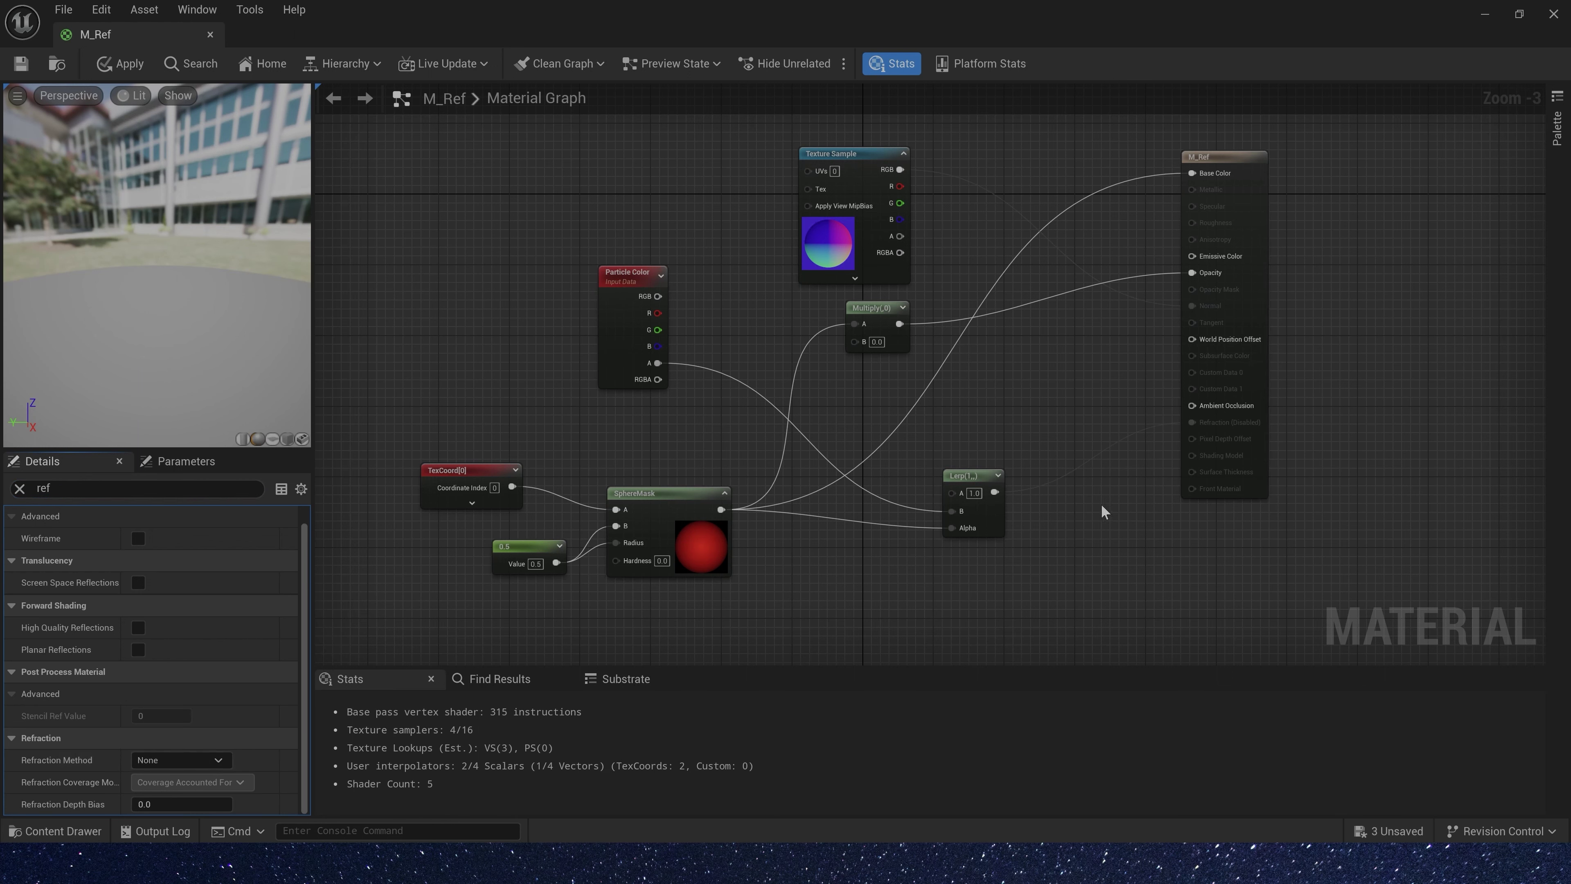
left_click(195, 762)
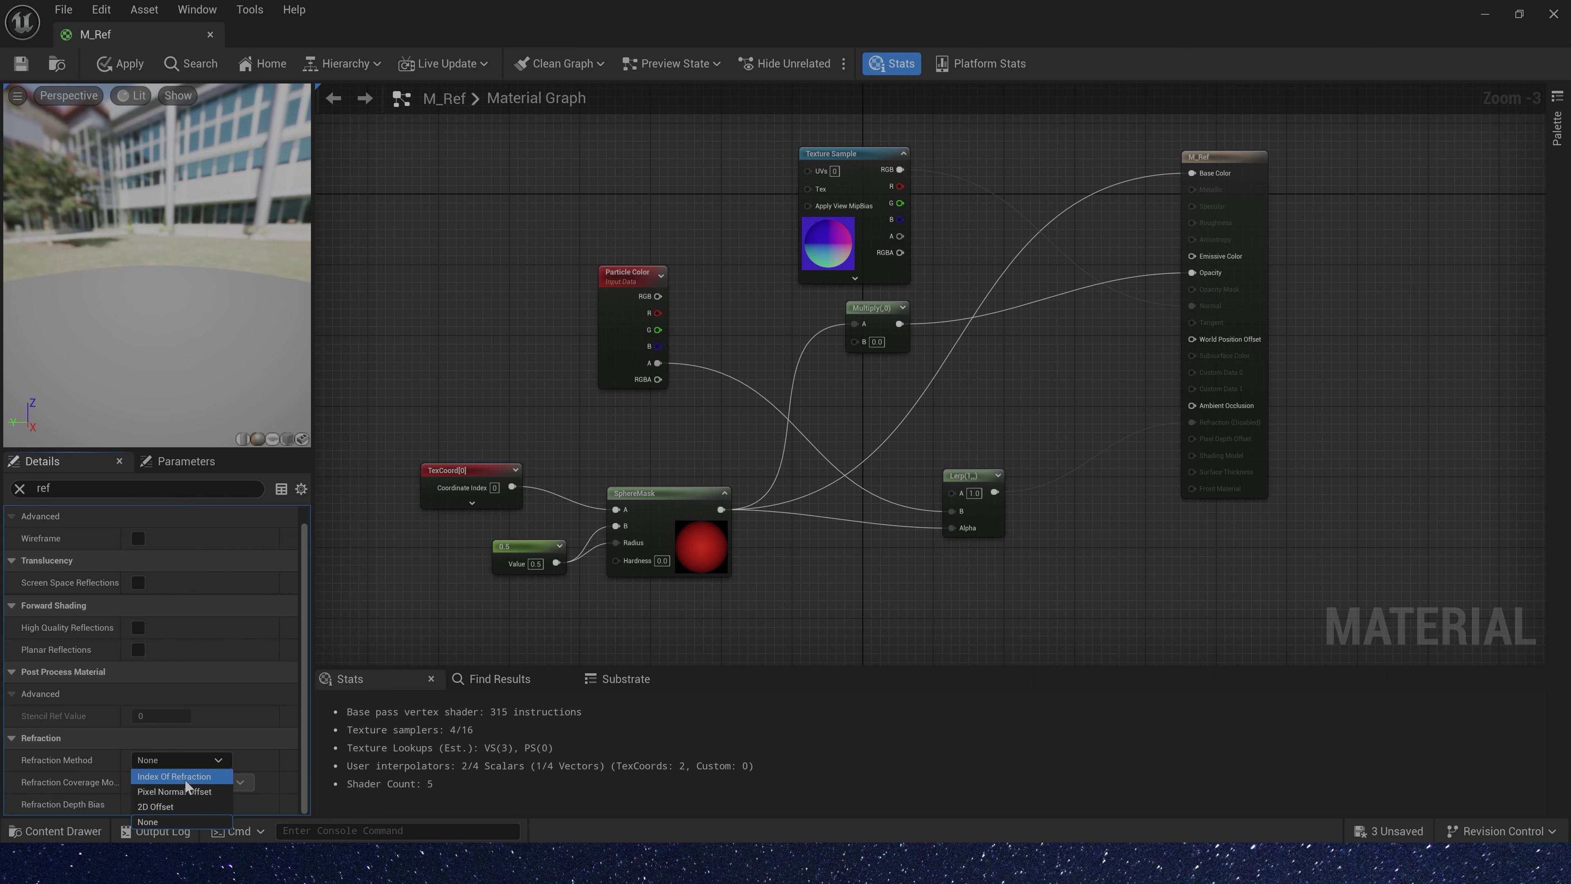
left_click(179, 777)
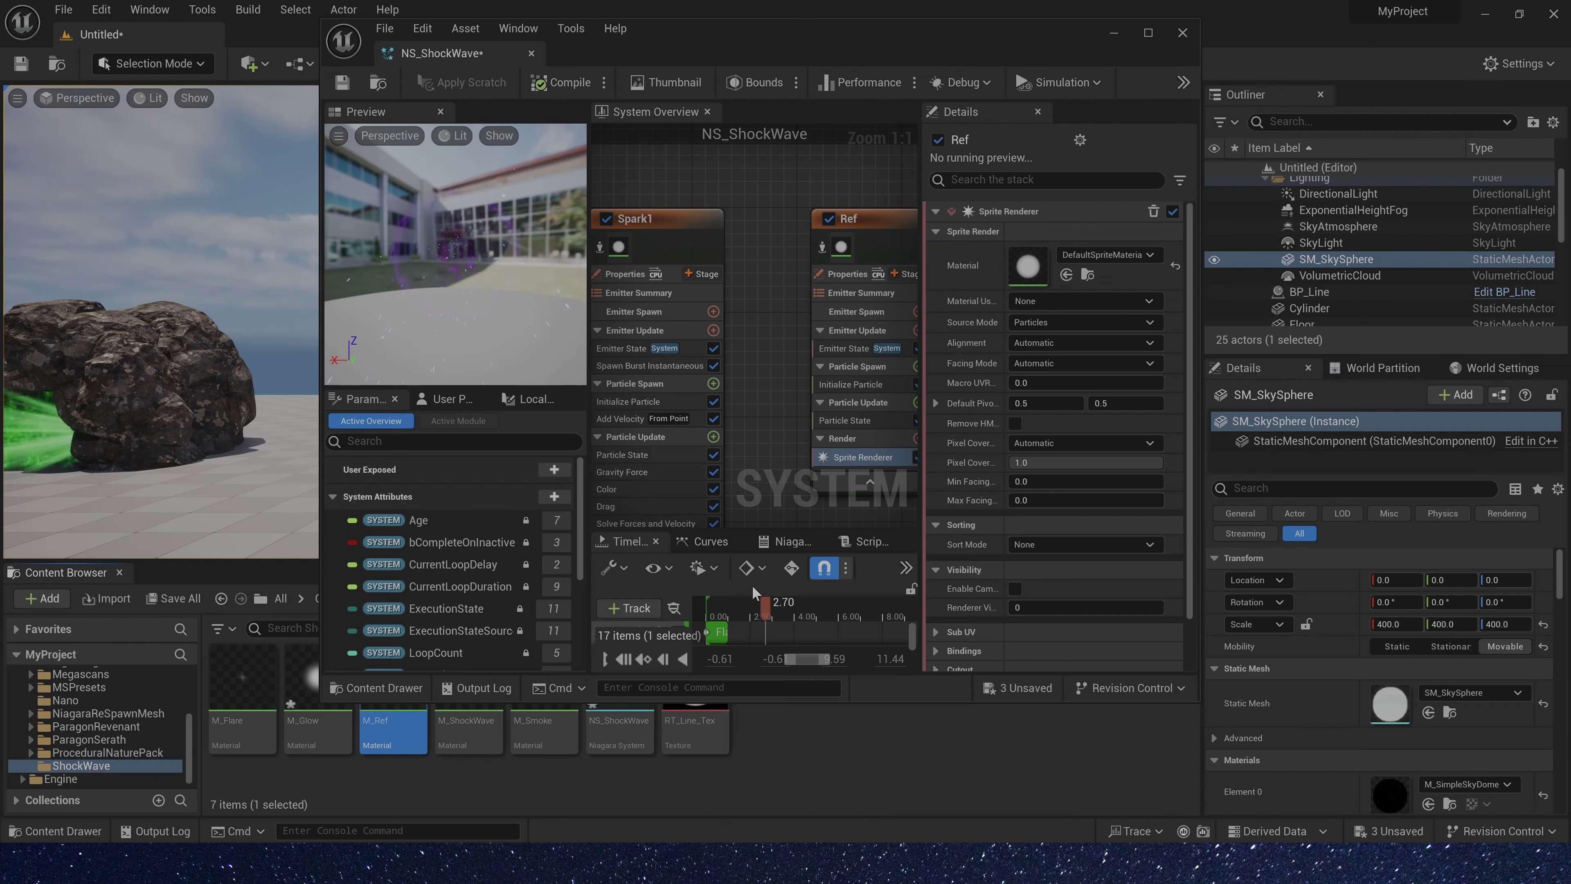
Assign M_Ref as Ref's sprite material and add a Spawn Burst Instantaneous to its emitter update
left_click_drag(393, 730, 1029, 363)
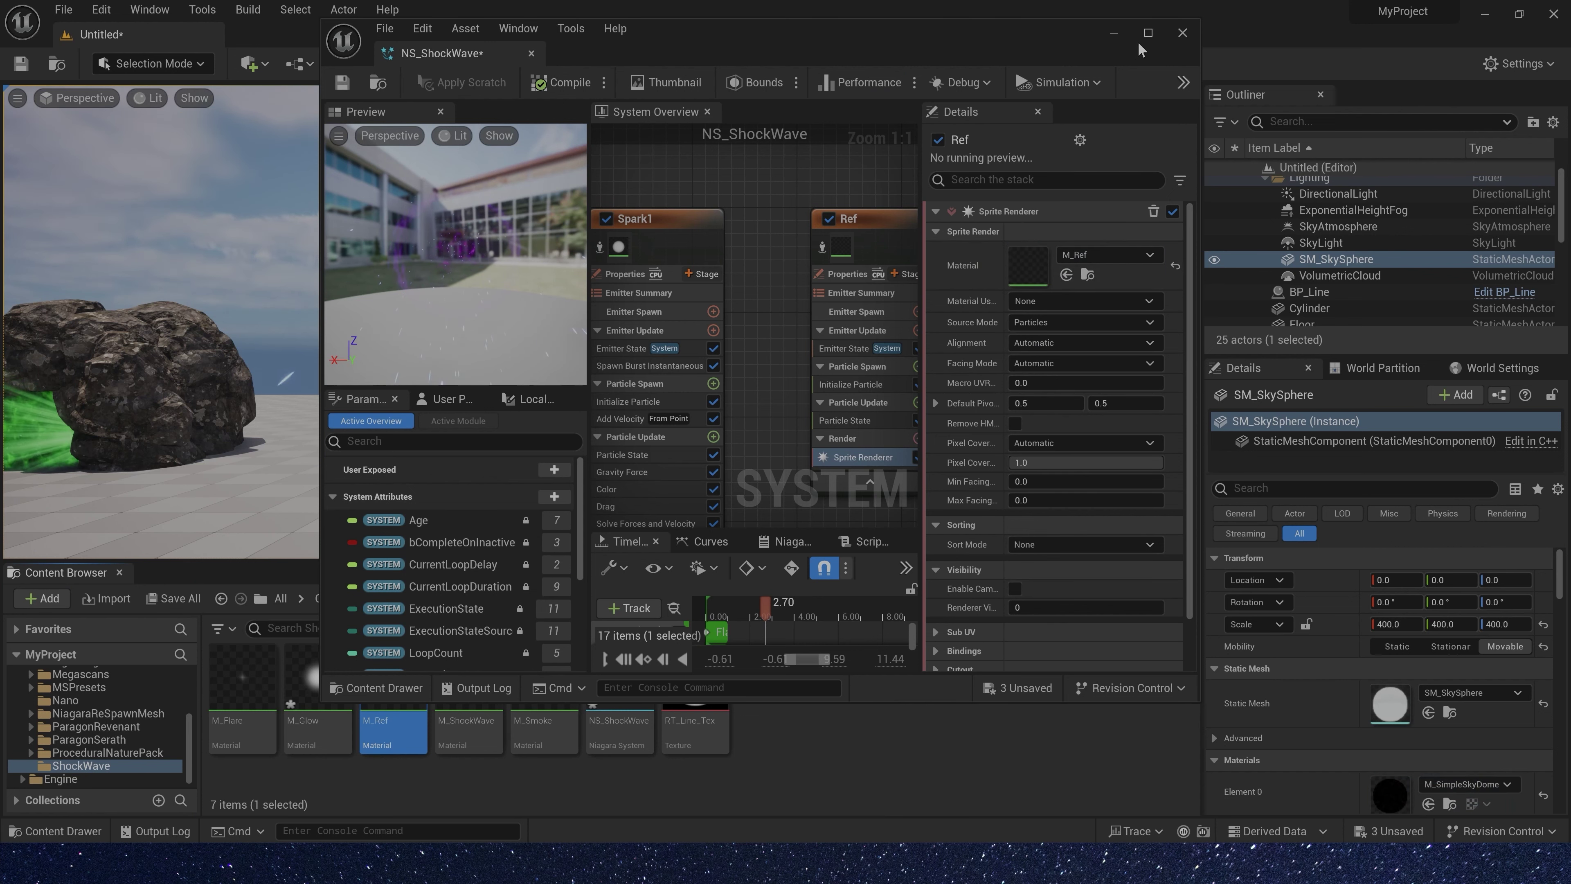
left_click(1148, 32)
left_click(808, 312)
left_click(557, 461)
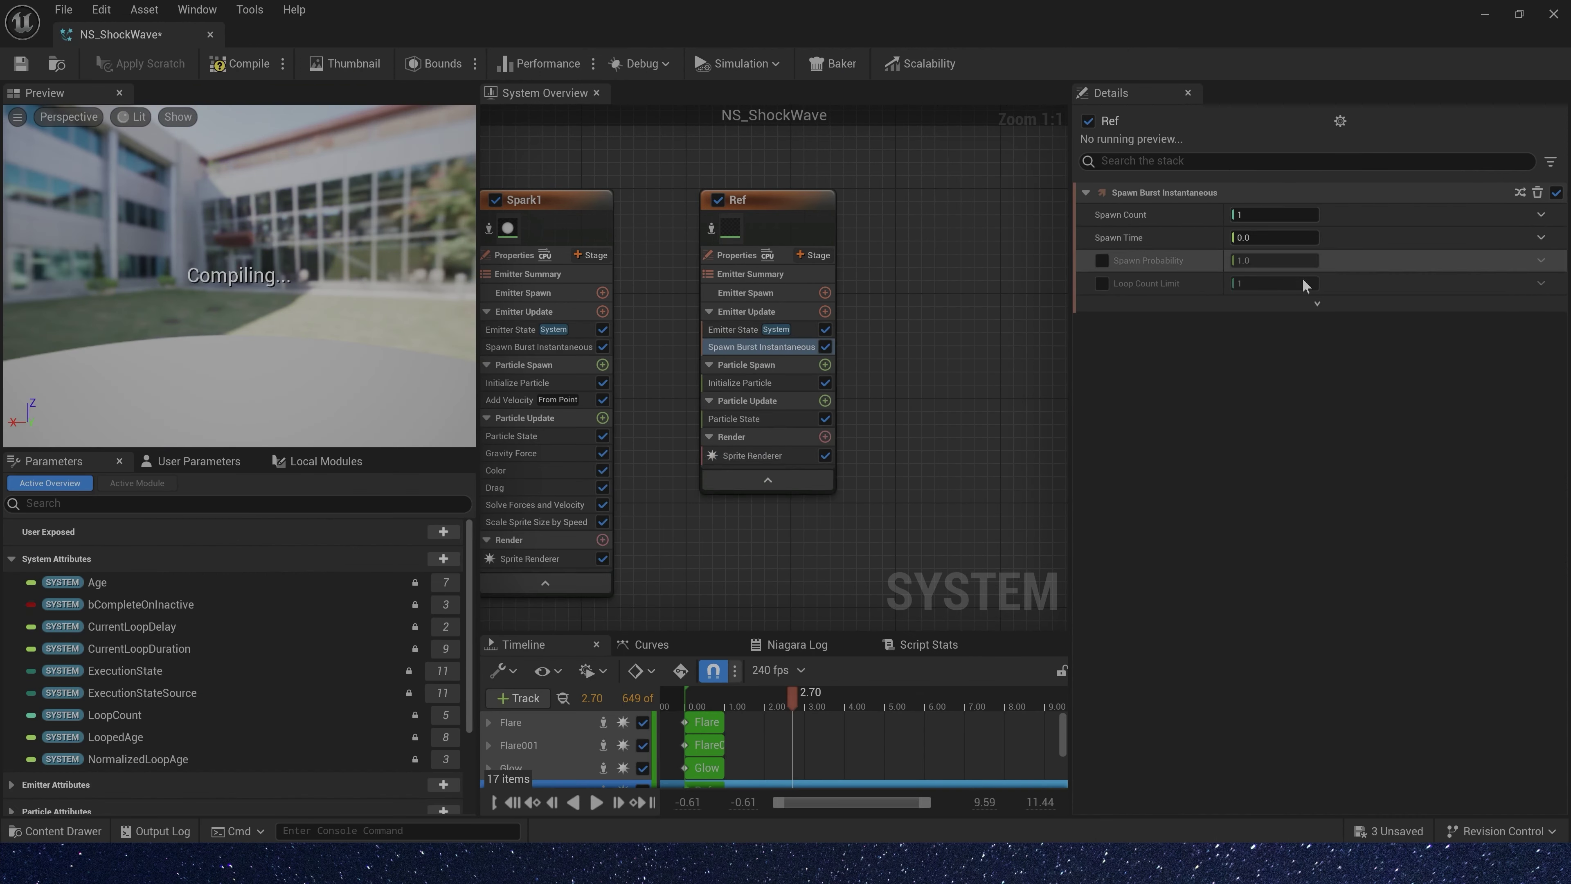
Give Ref's particles a random lifetime between 0.15 and 0.2 seconds
left_click(776, 383)
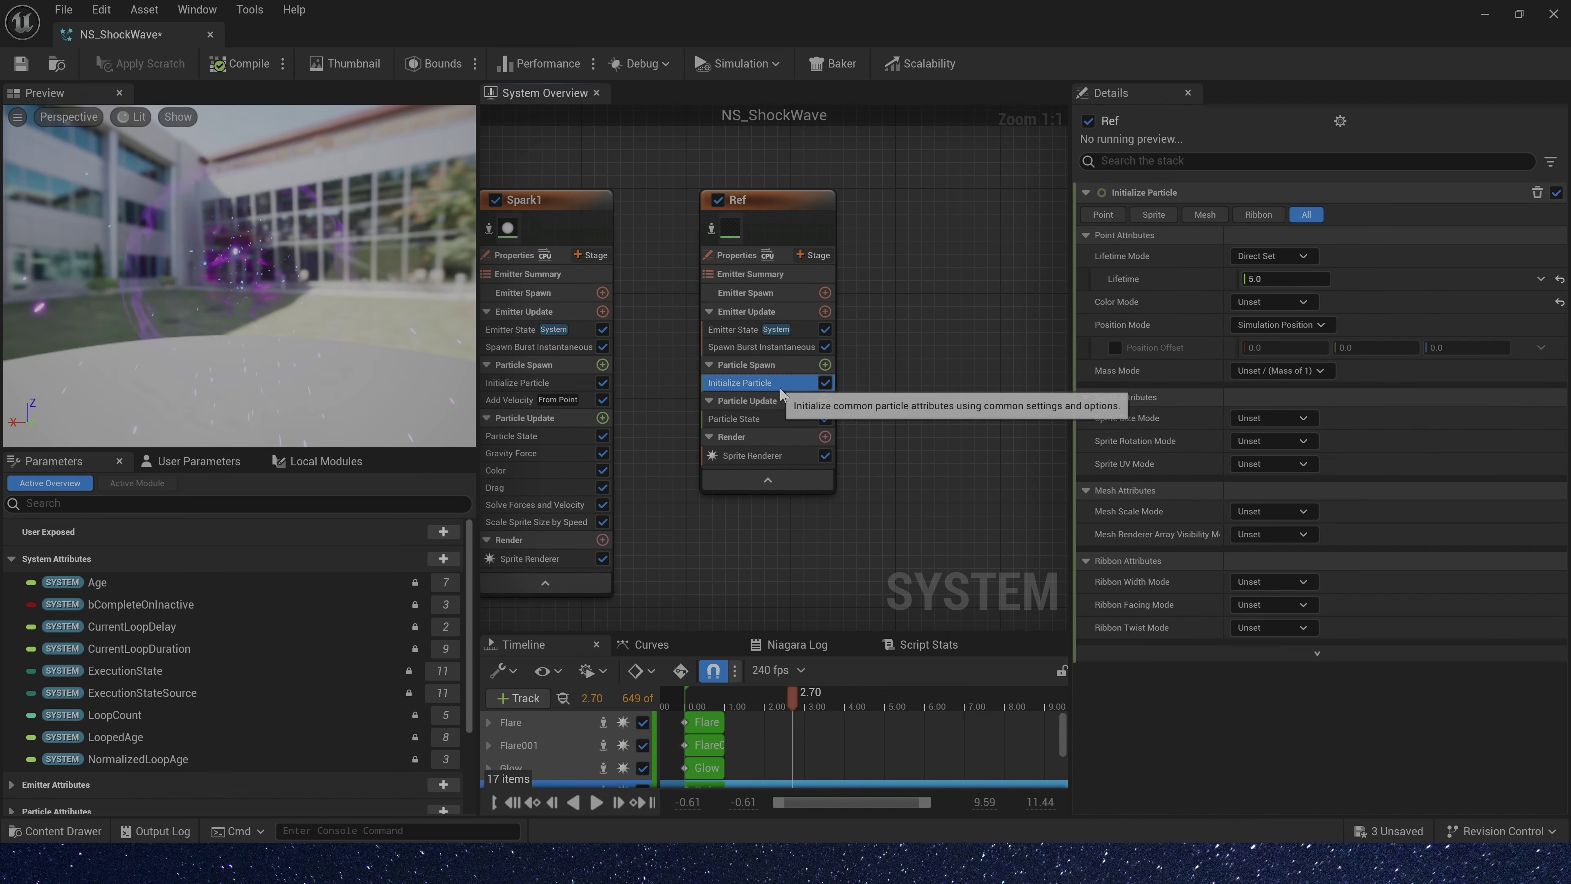
left_click(1267, 279)
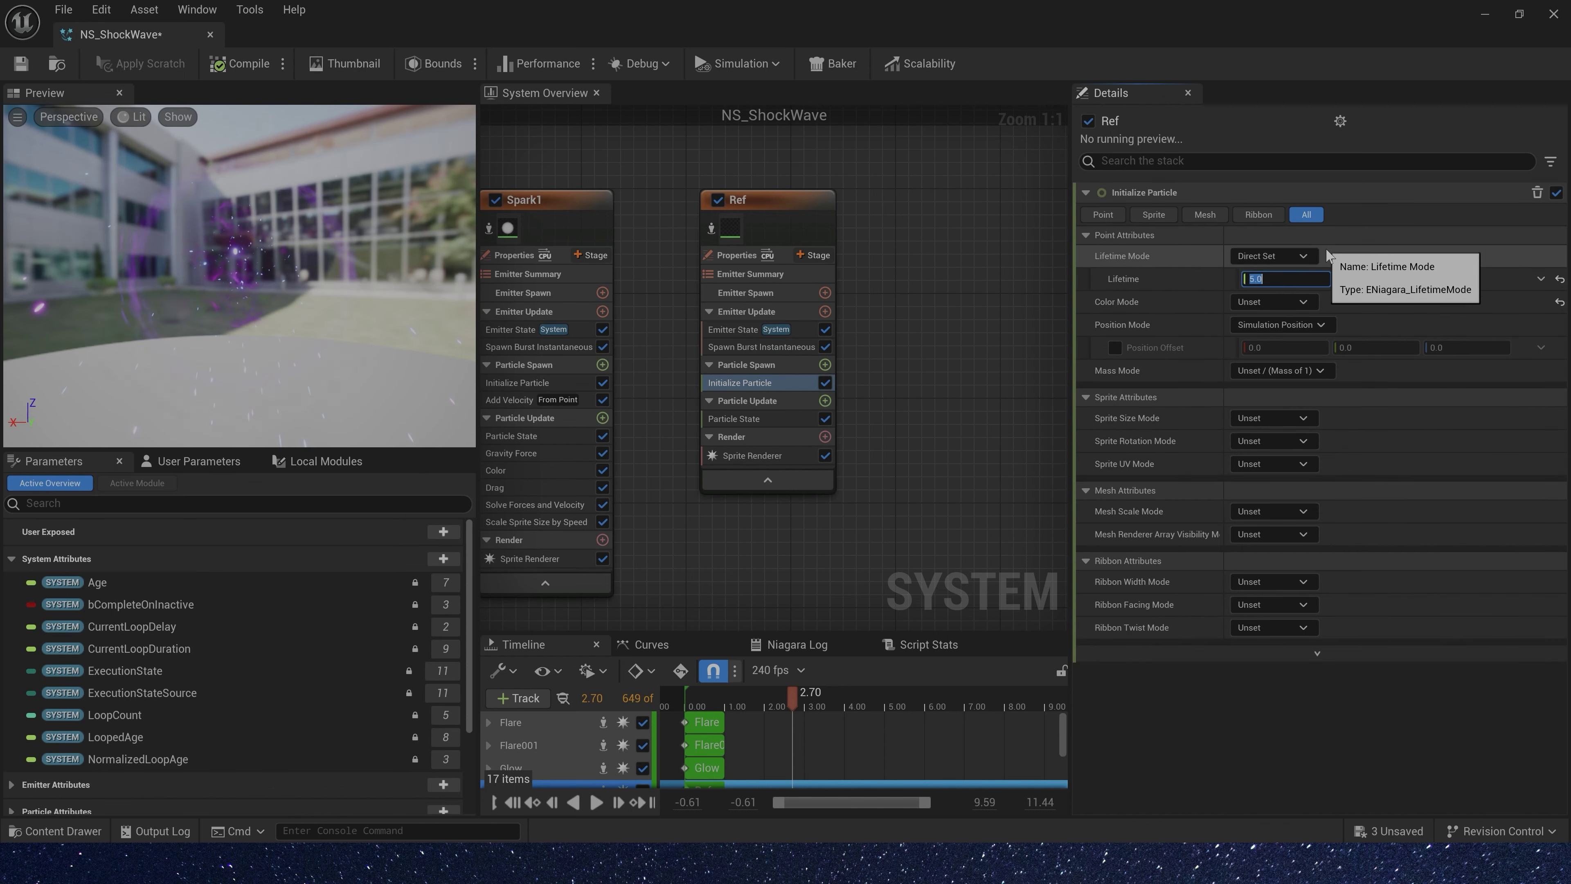
left_click(1274, 256)
left_click(1262, 302)
type(".15")
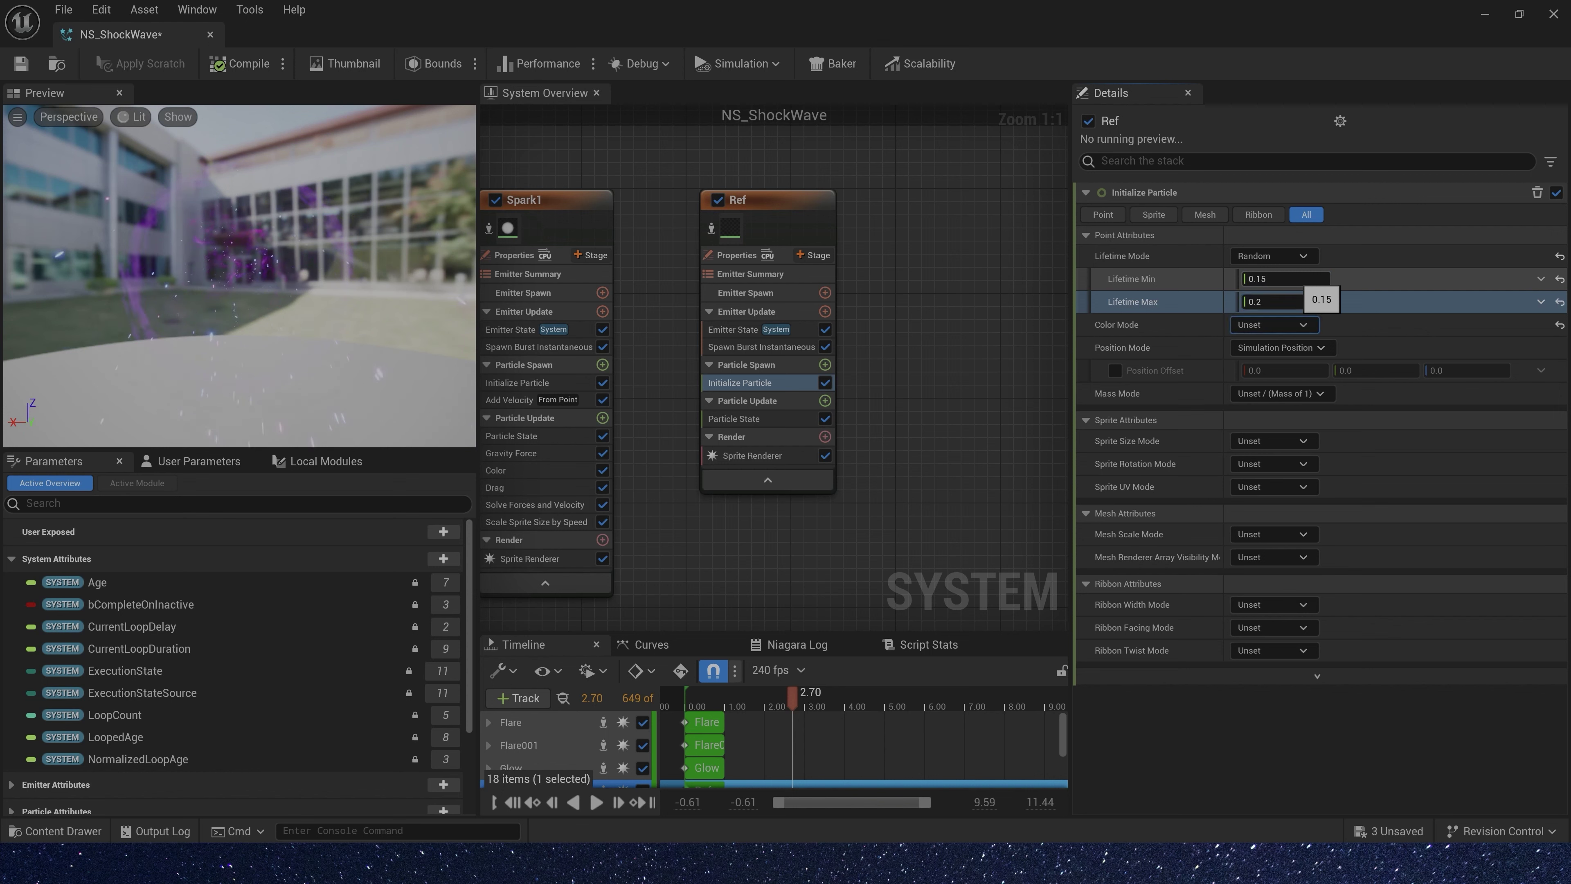
Set Ref's colour to Direct Set, sprite size to random 500–600, and rotation to random
left_click(1273, 324)
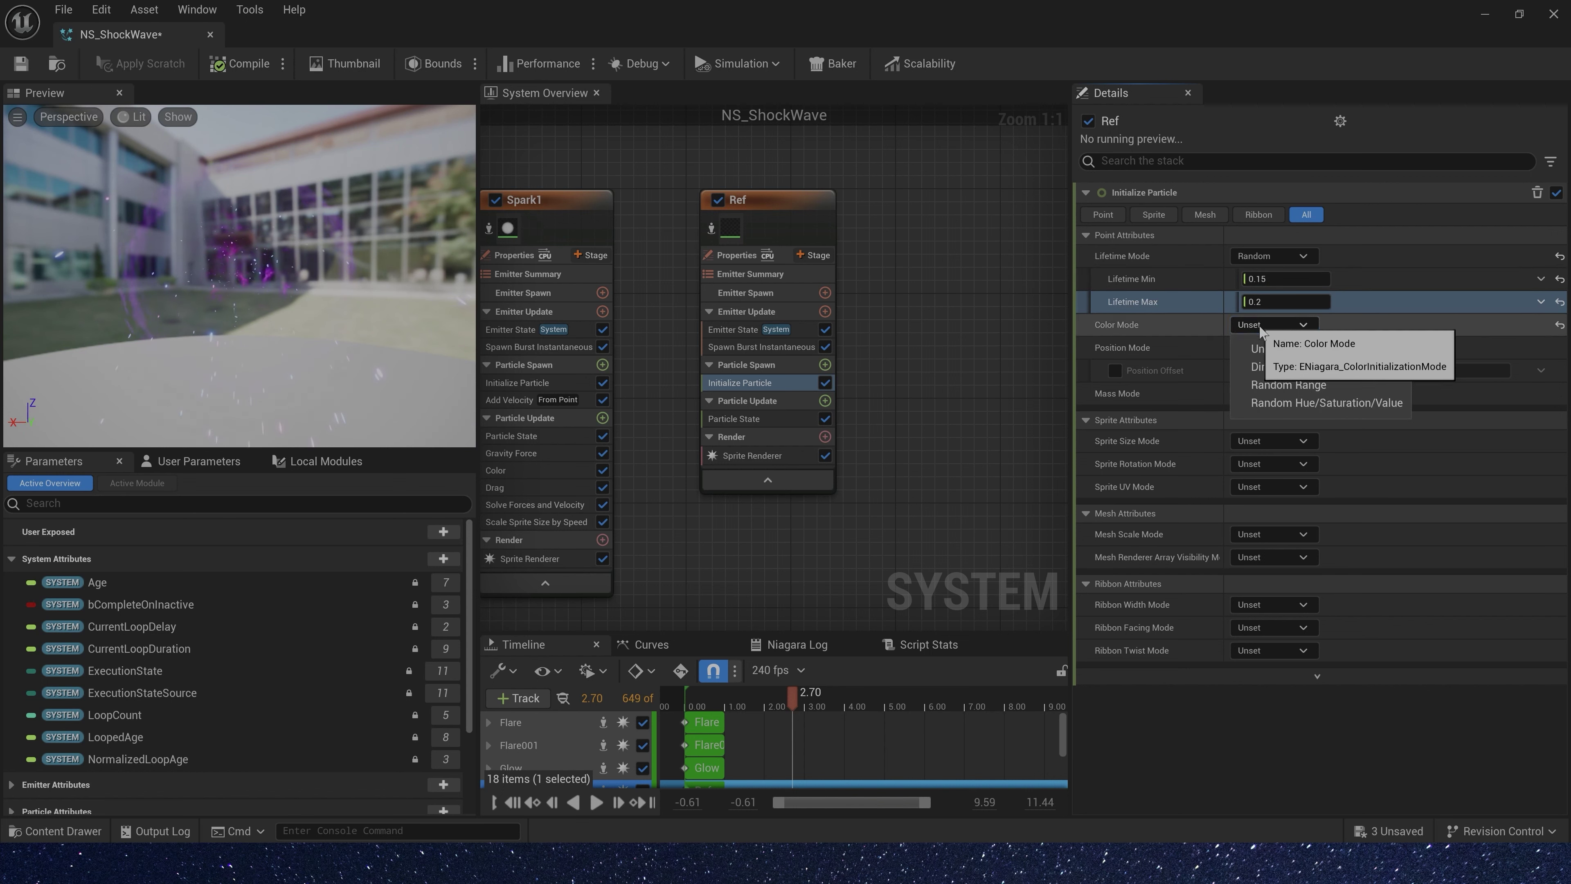
left_click(1265, 361)
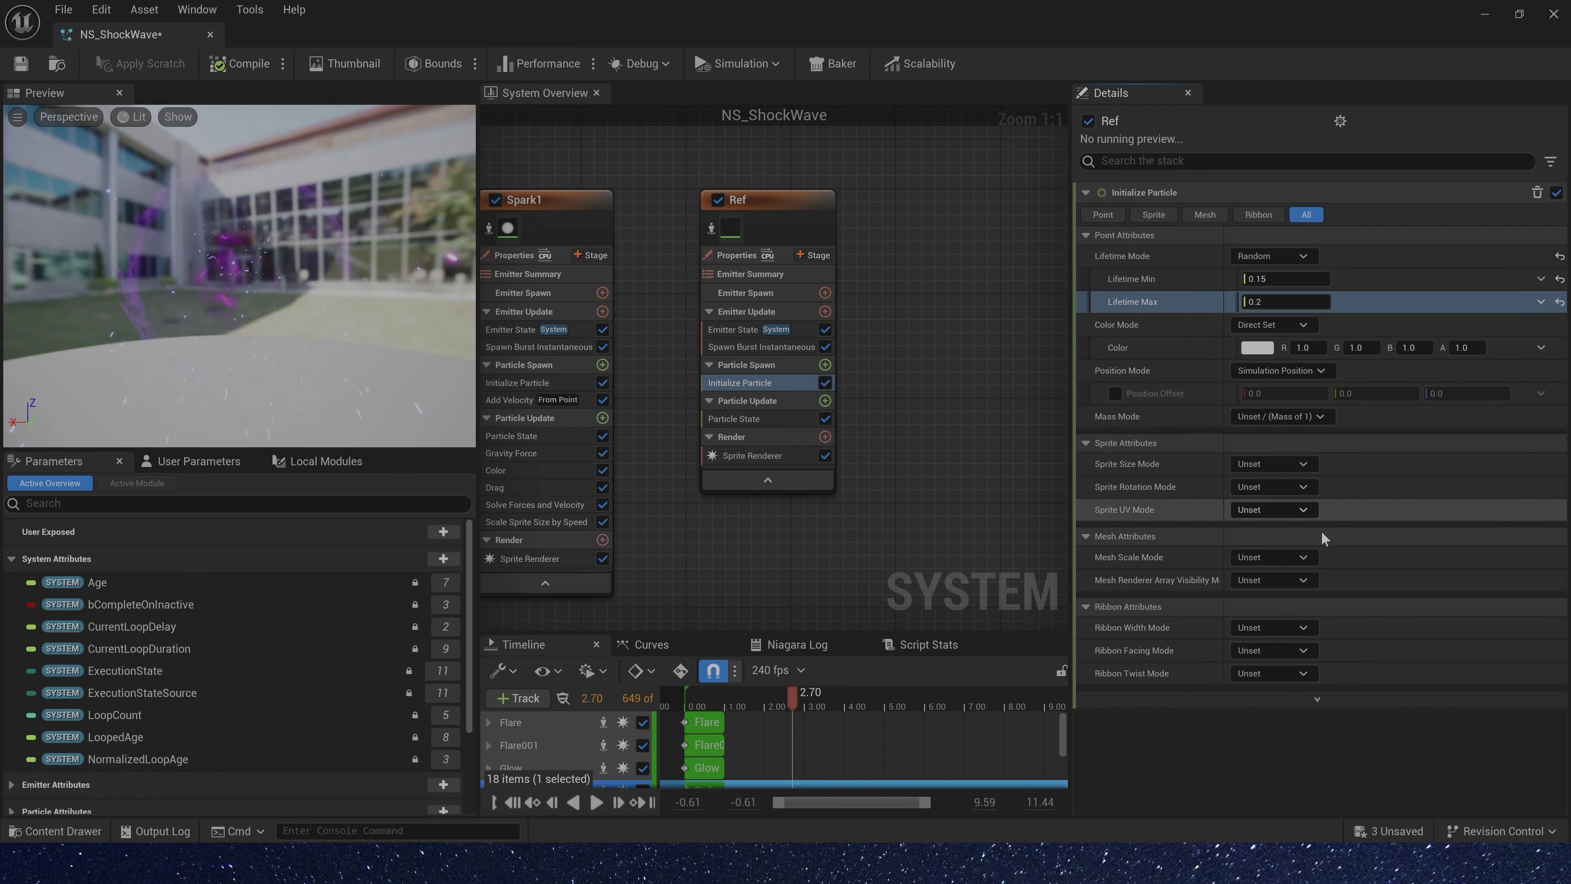
left_click(1273, 463)
left_click(1293, 523)
left_click(1283, 487)
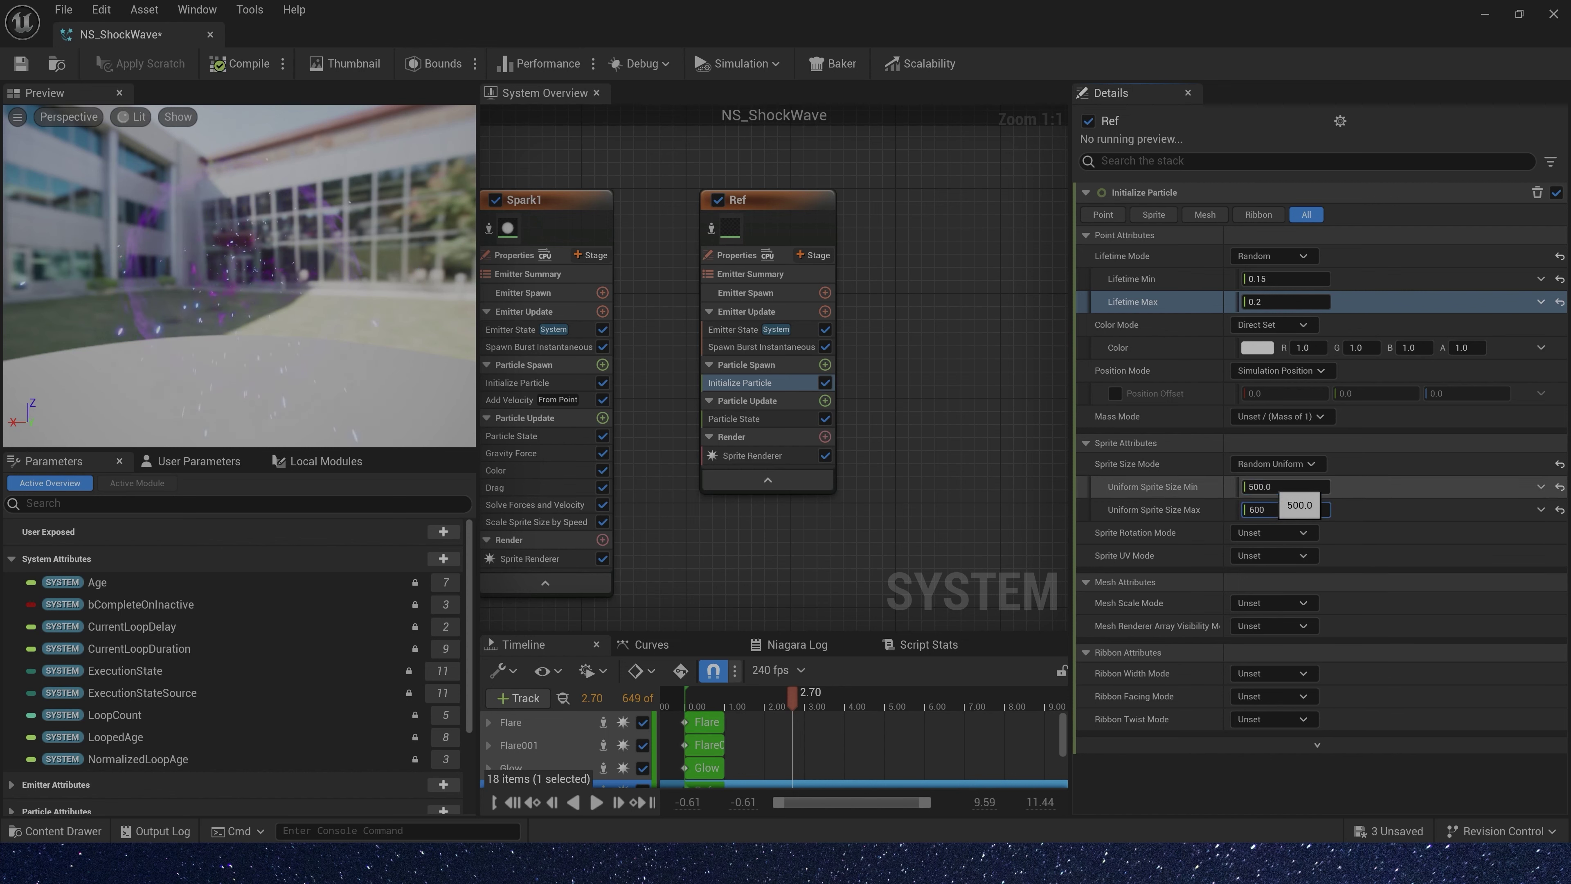
left_click(1272, 532)
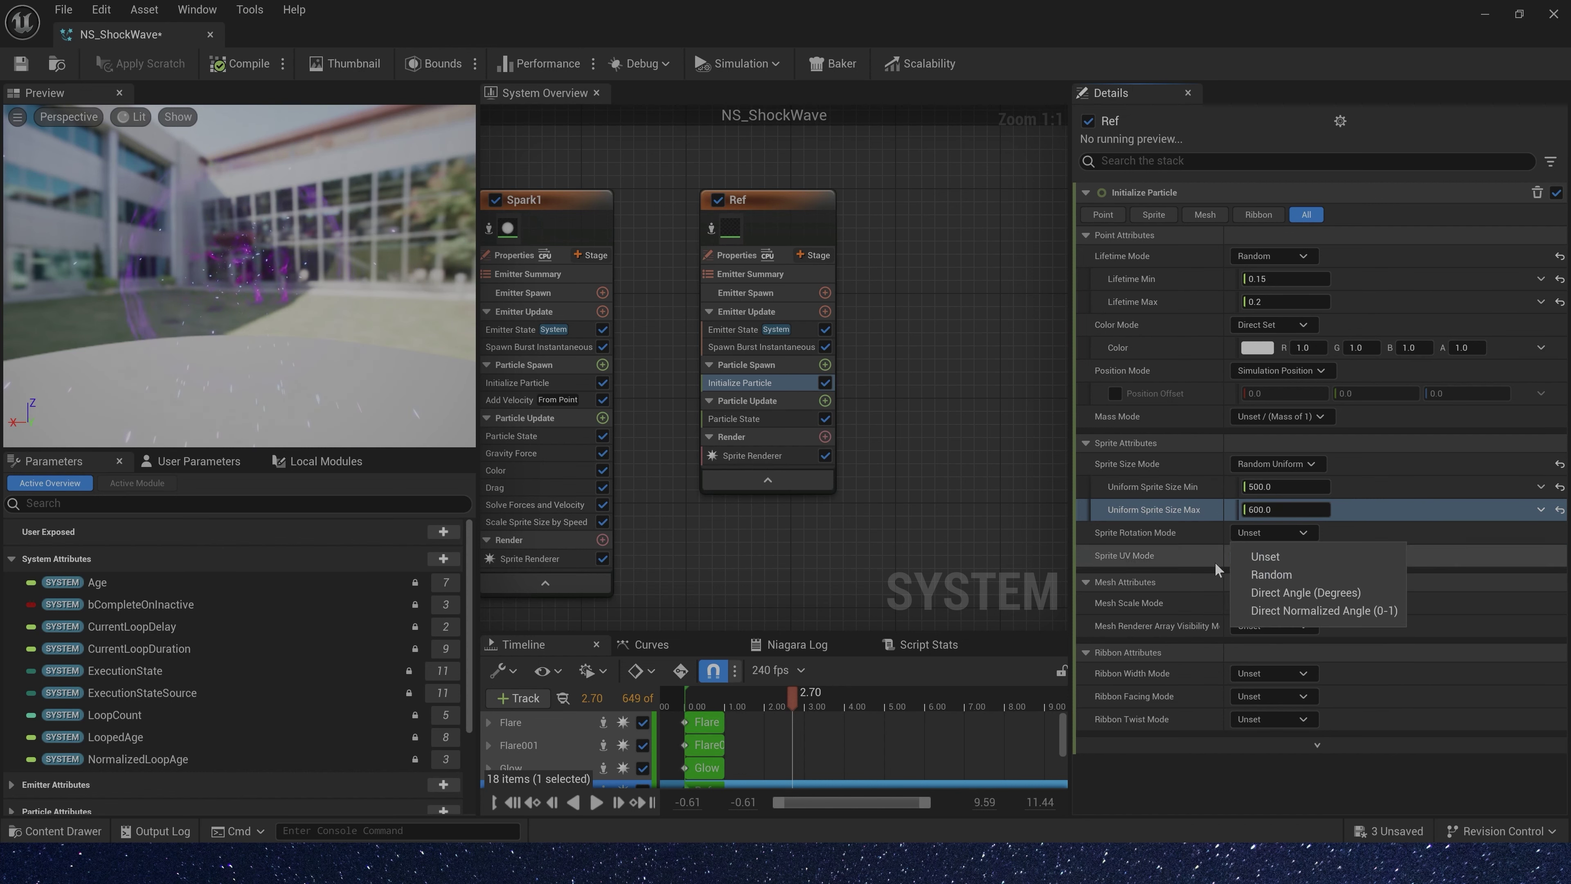
left_click(1289, 575)
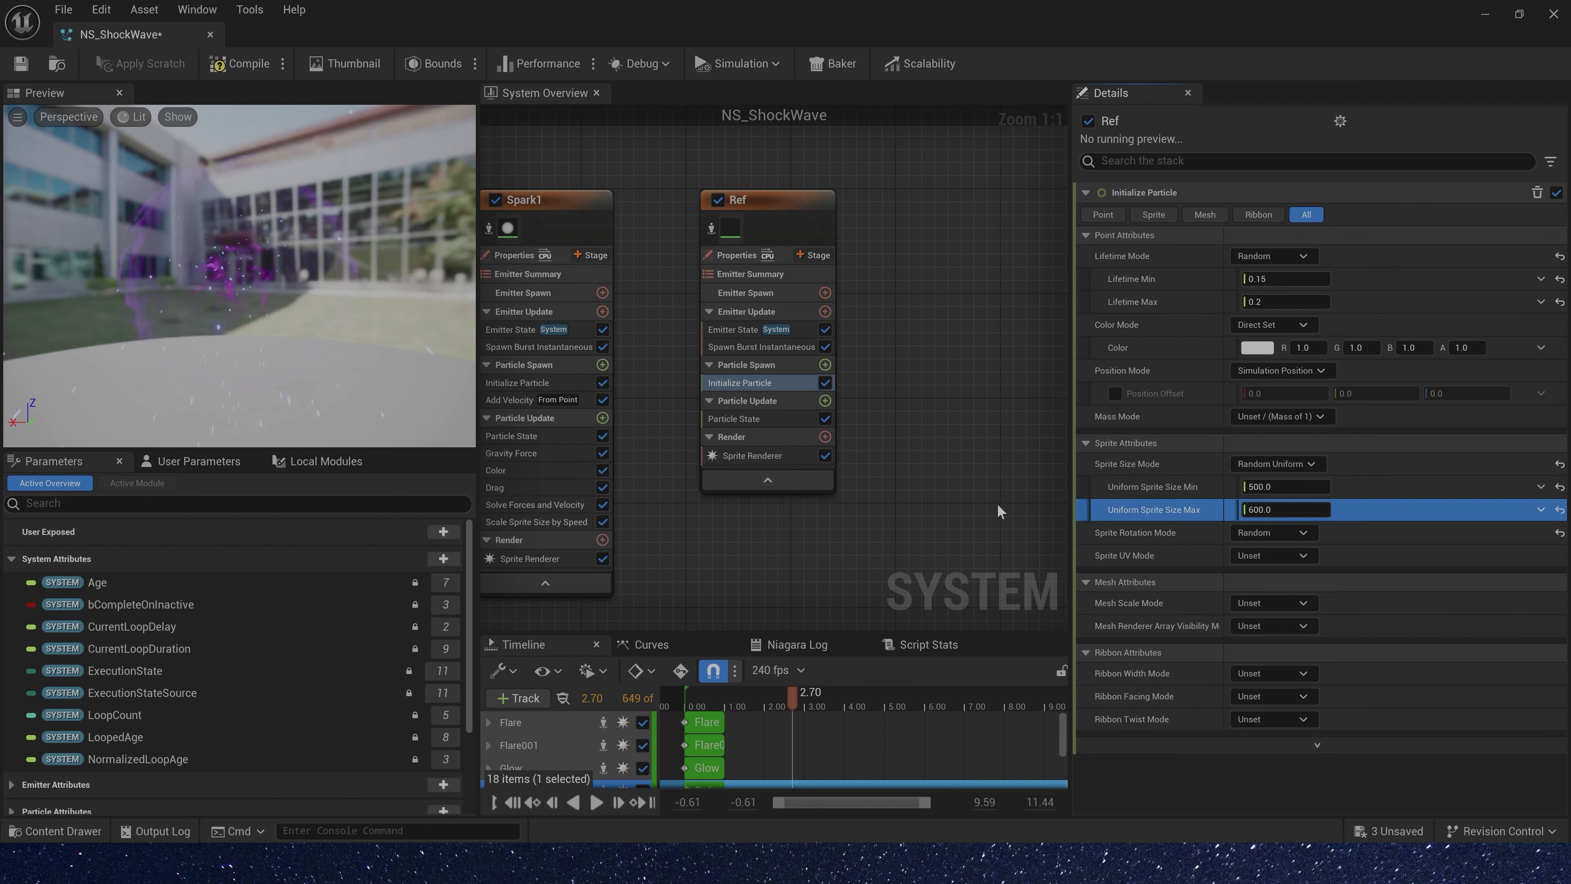
left_click(825, 400)
Add Scale Sprite Size to Ref with a 2.0 uniform curve scale and preview Ref alone
type("c")
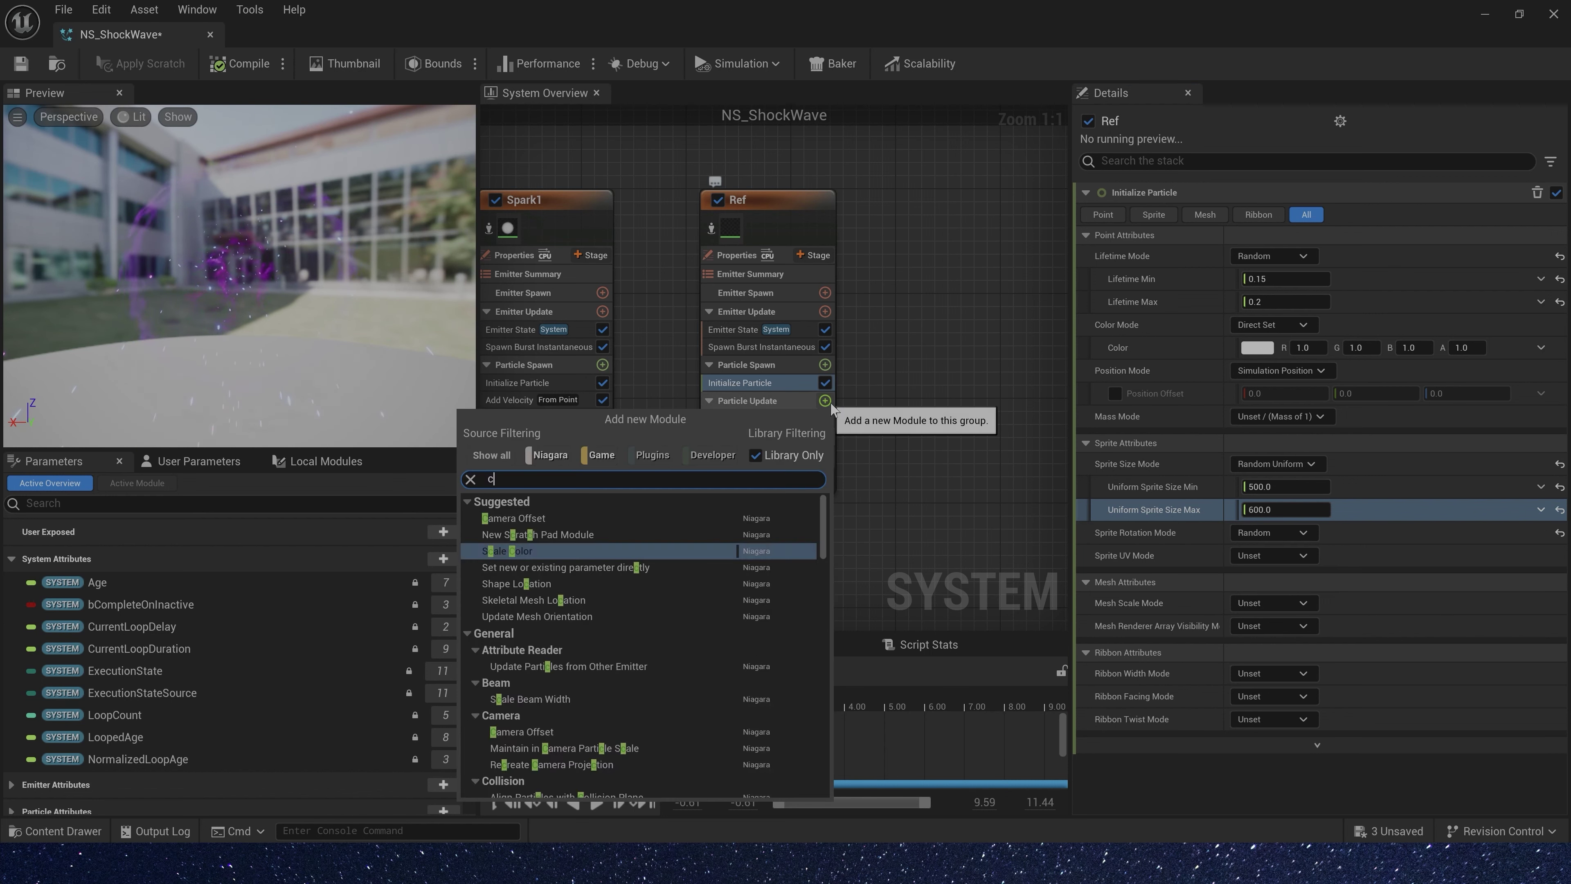
key("BackSpace")
type("size")
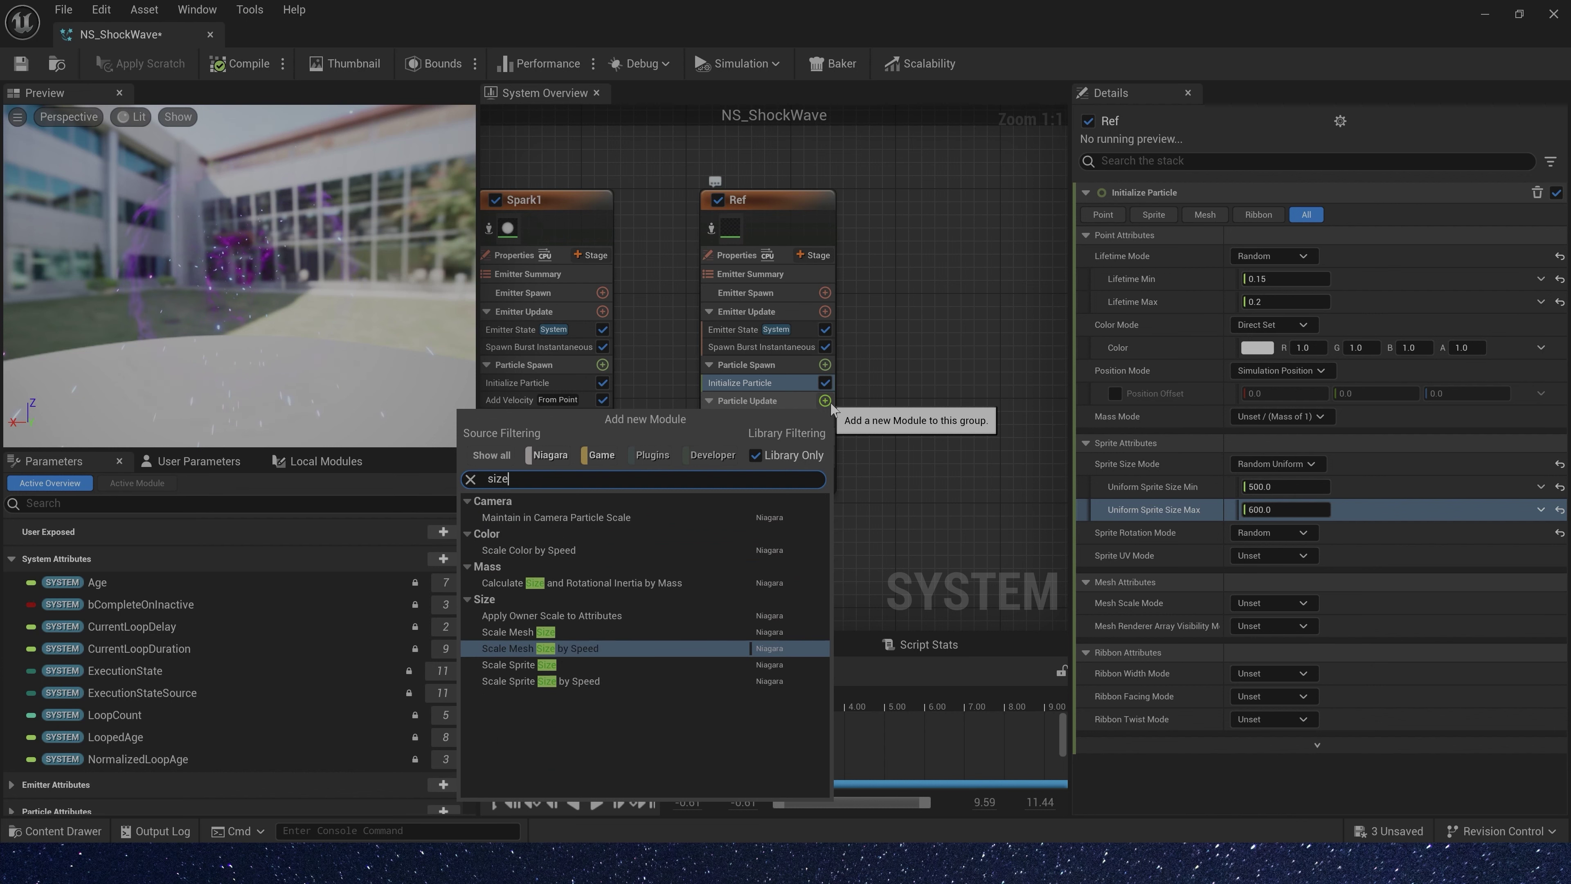
left_click(518, 664)
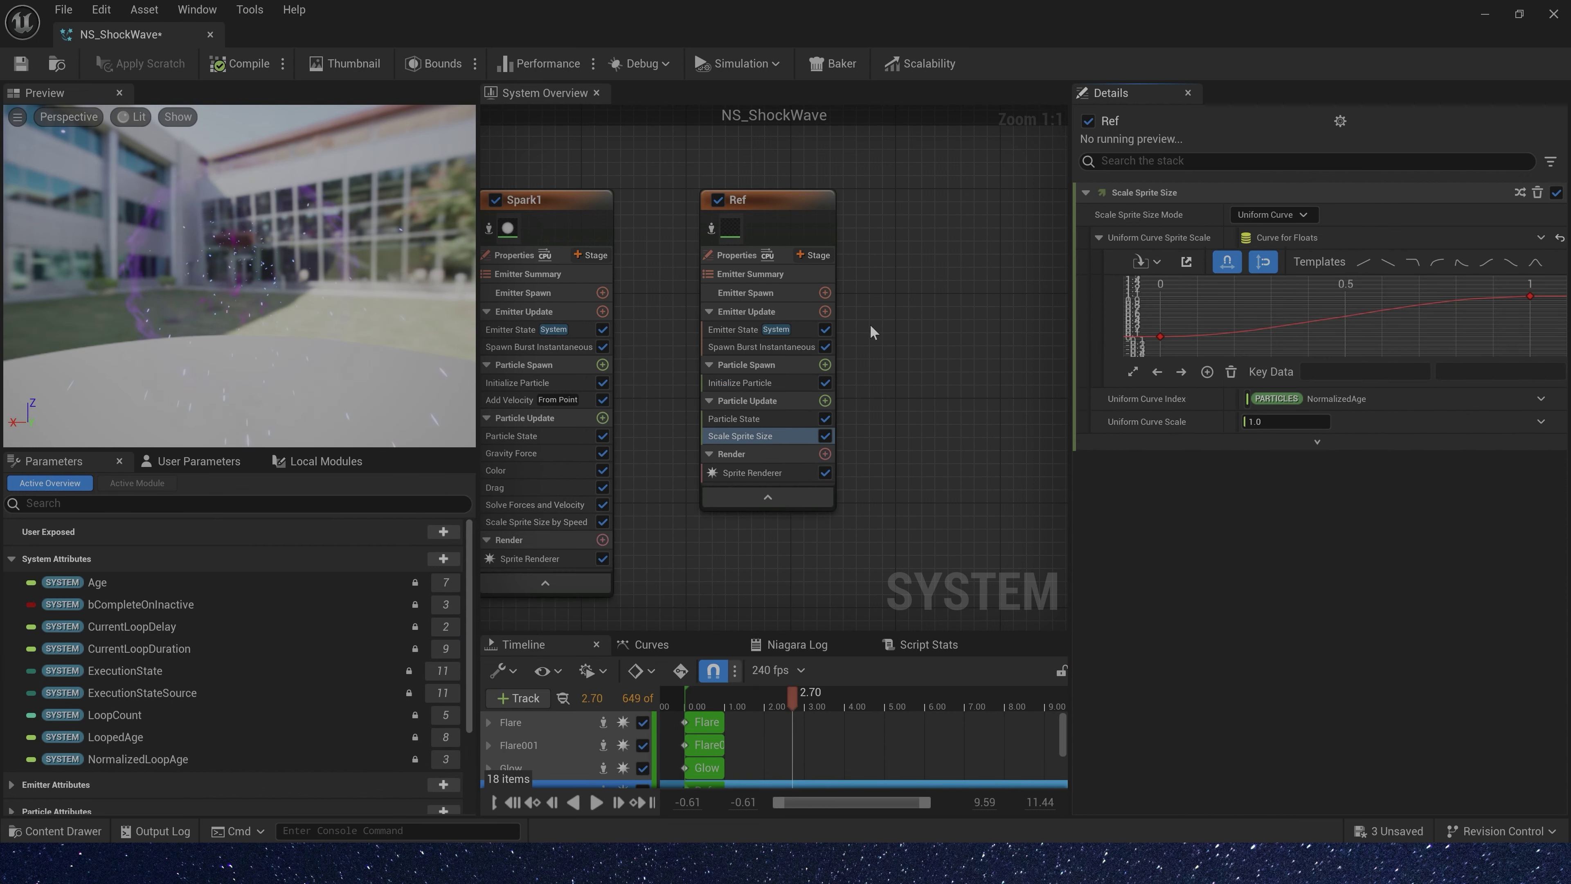
left_click(1263, 418)
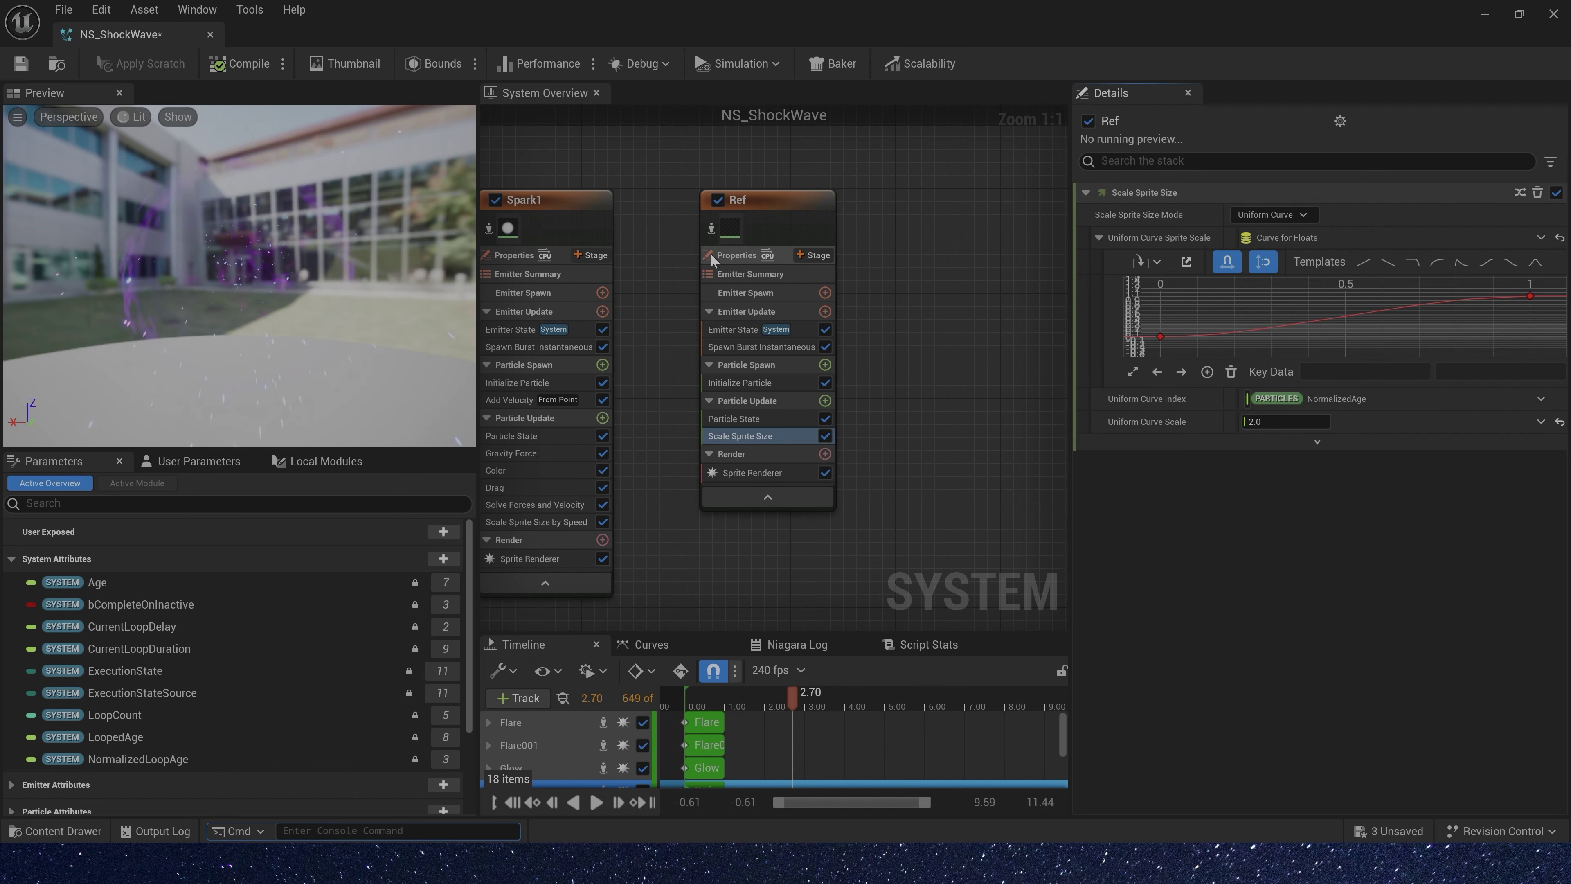
left_click(711, 228)
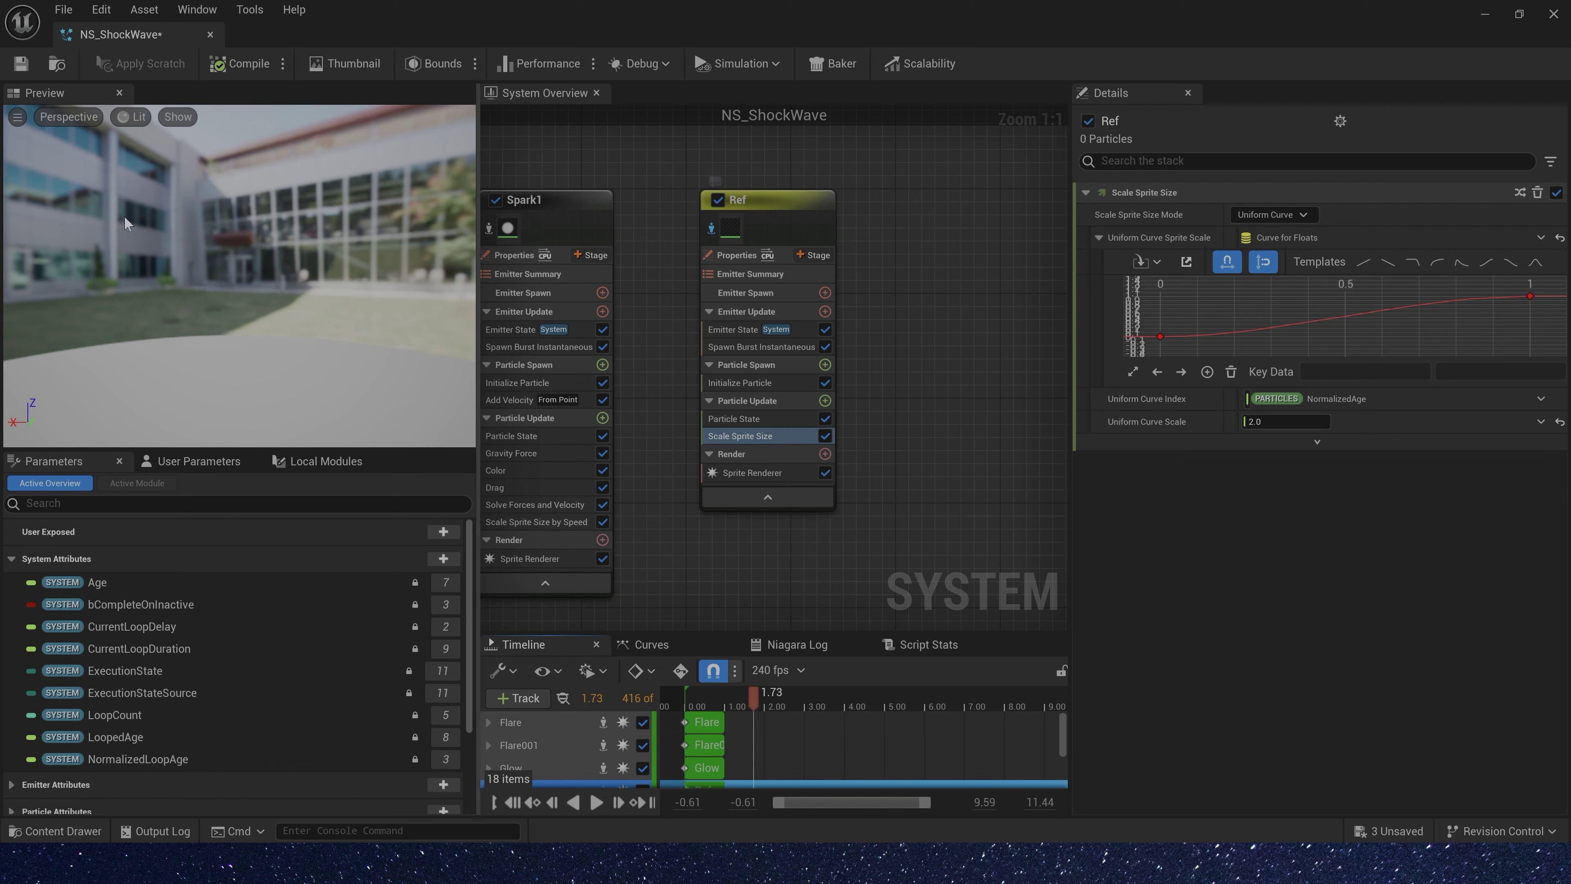
Add Scale Color to Ref, driving Scale Alpha from a float curve keyed at 0.8
left_click(825, 401)
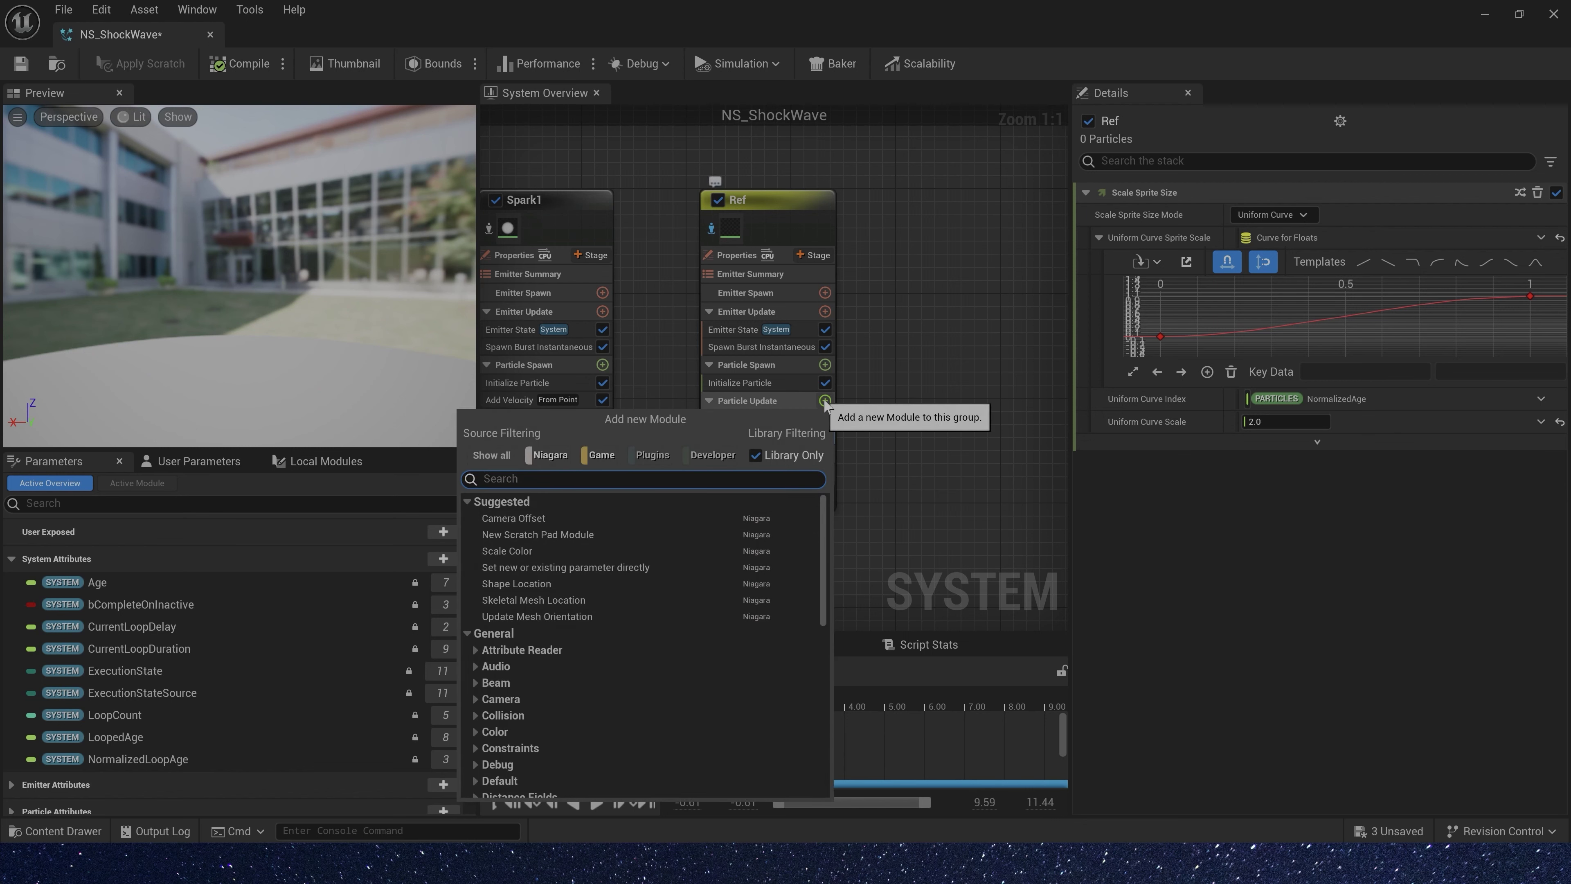
type("c")
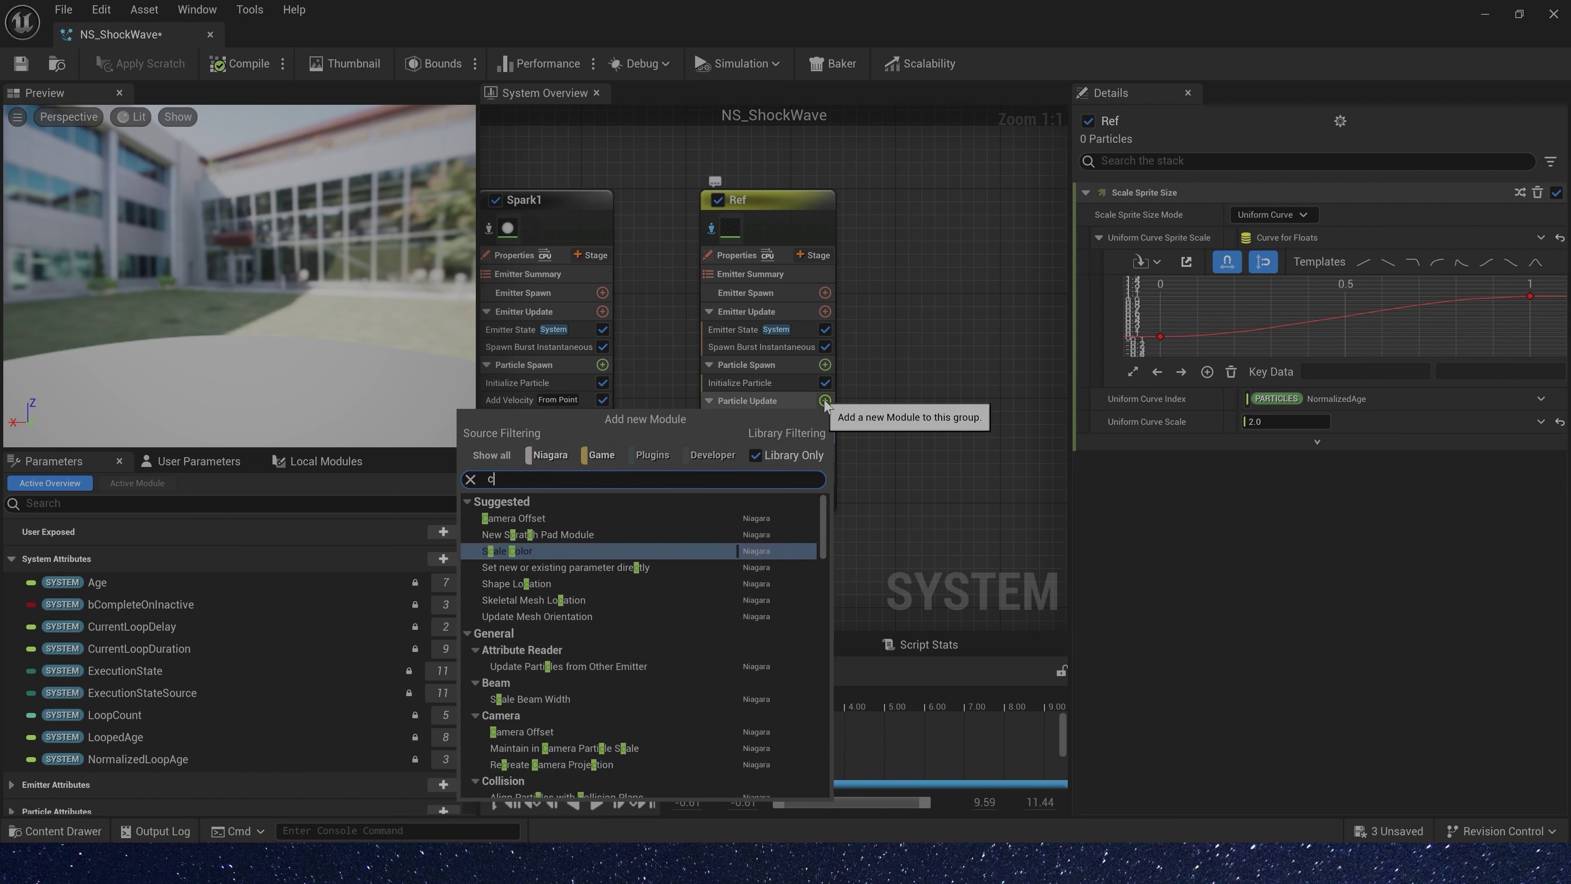
left_click(742, 550)
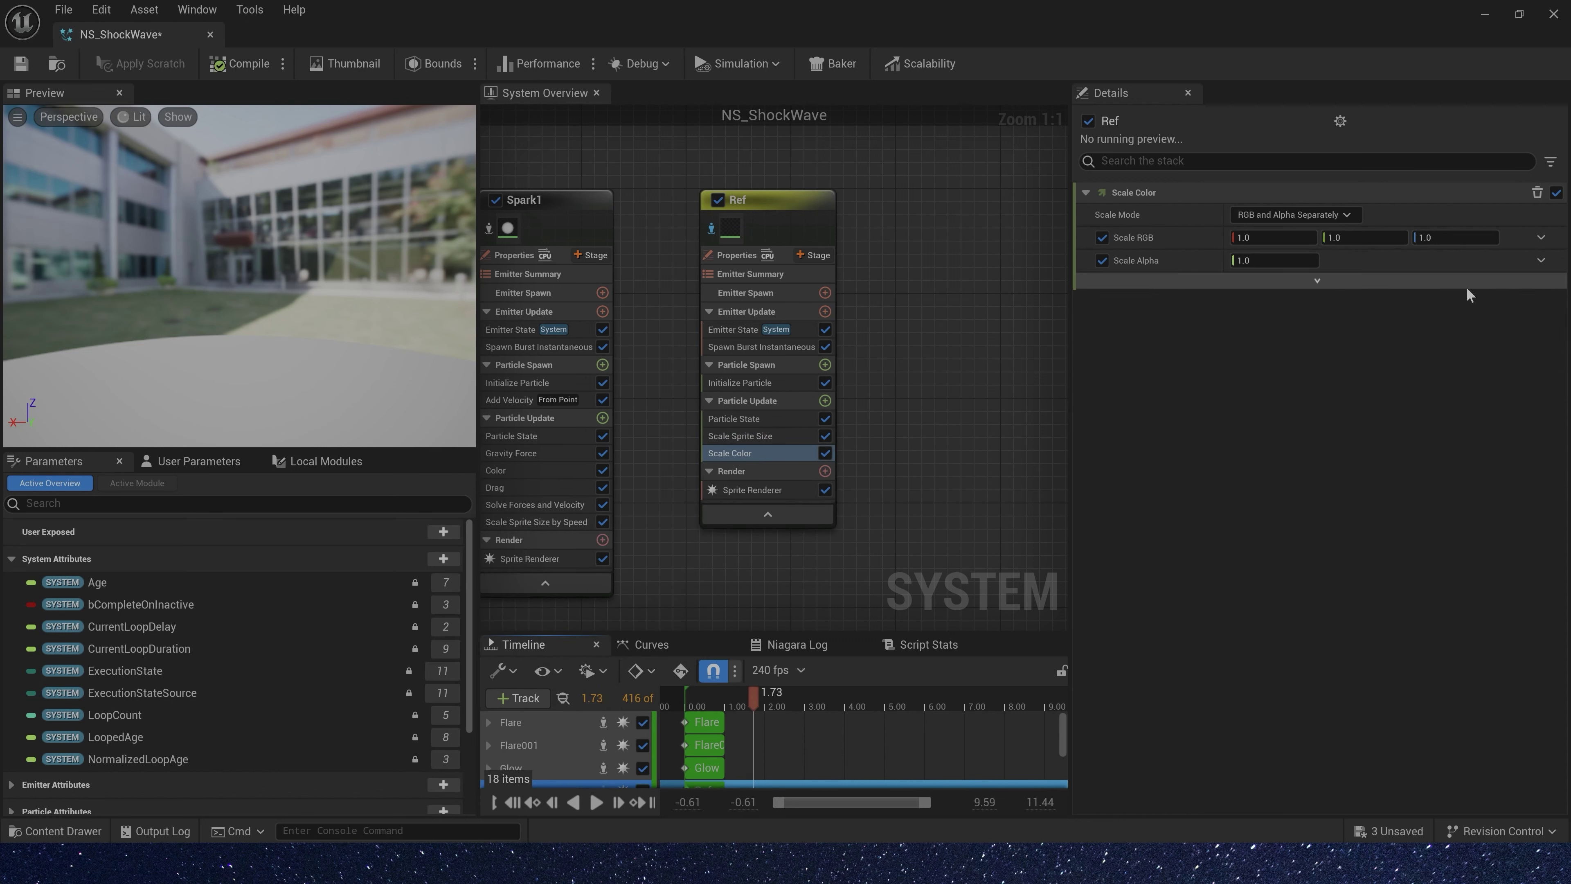
left_click(1540, 260)
left_click(1236, 383)
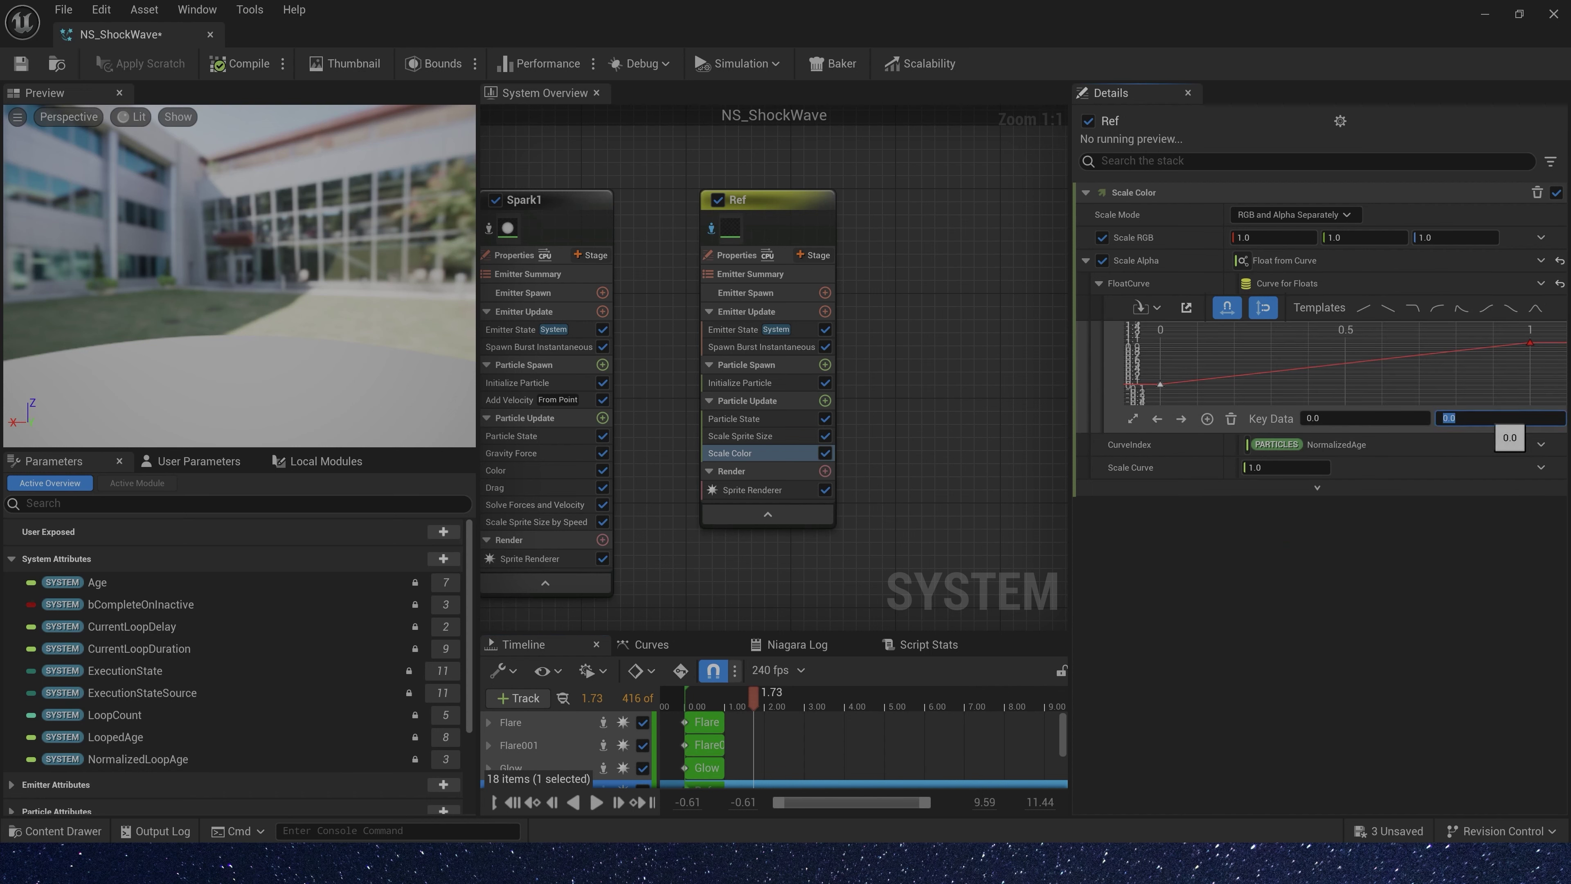
type(".8")
key("Return")
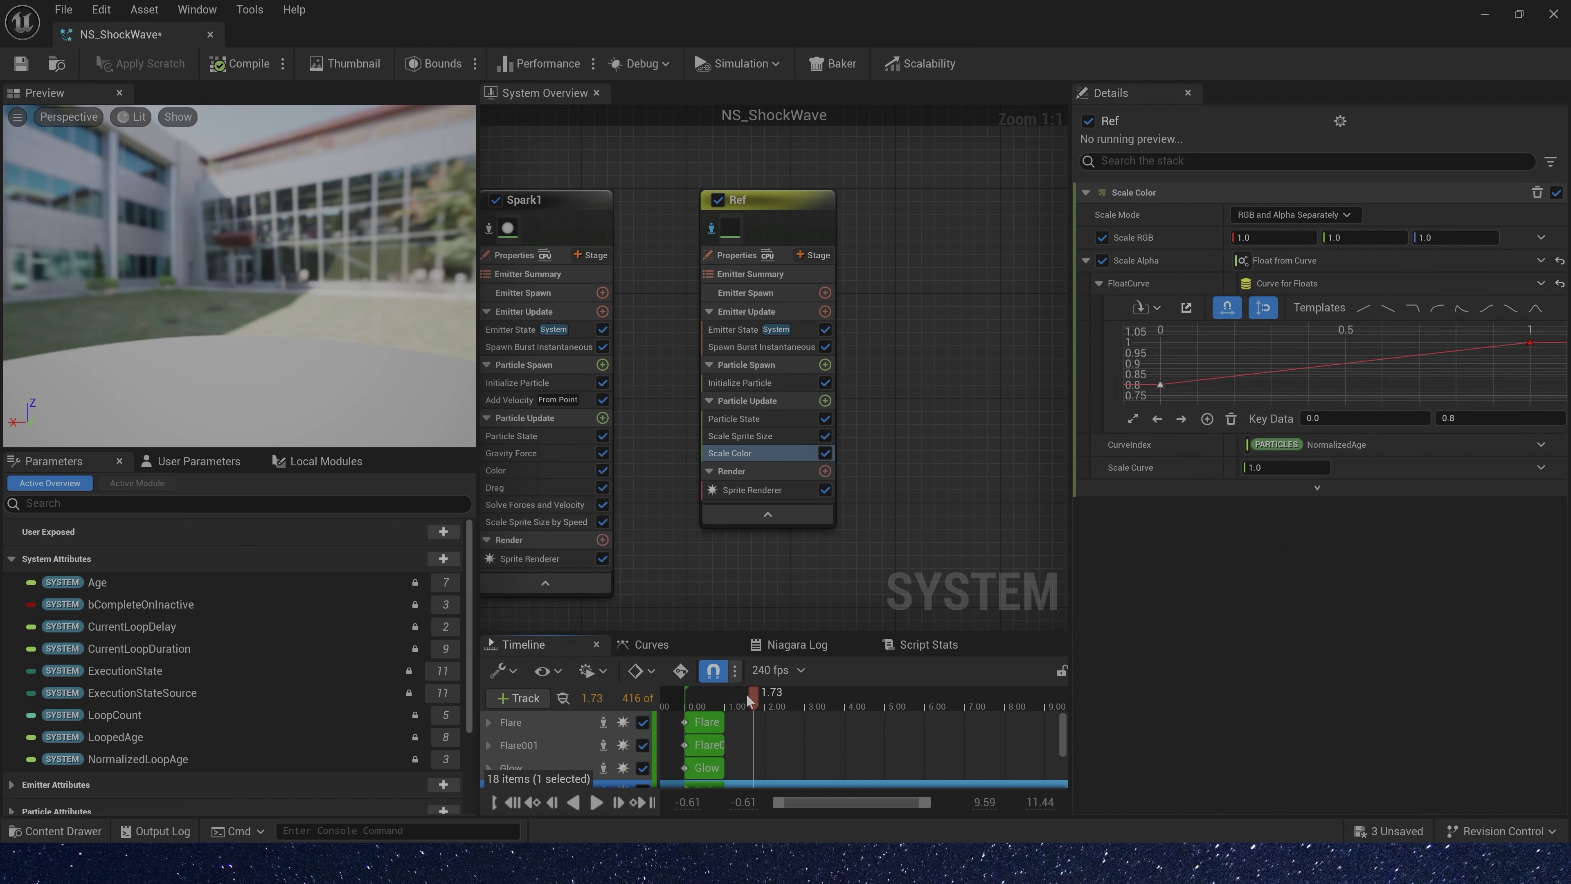
mouse_move(745, 692)
left_mouse_down()
mouse_move(705, 695)
mouse_move(734, 695)
left_mouse_up()
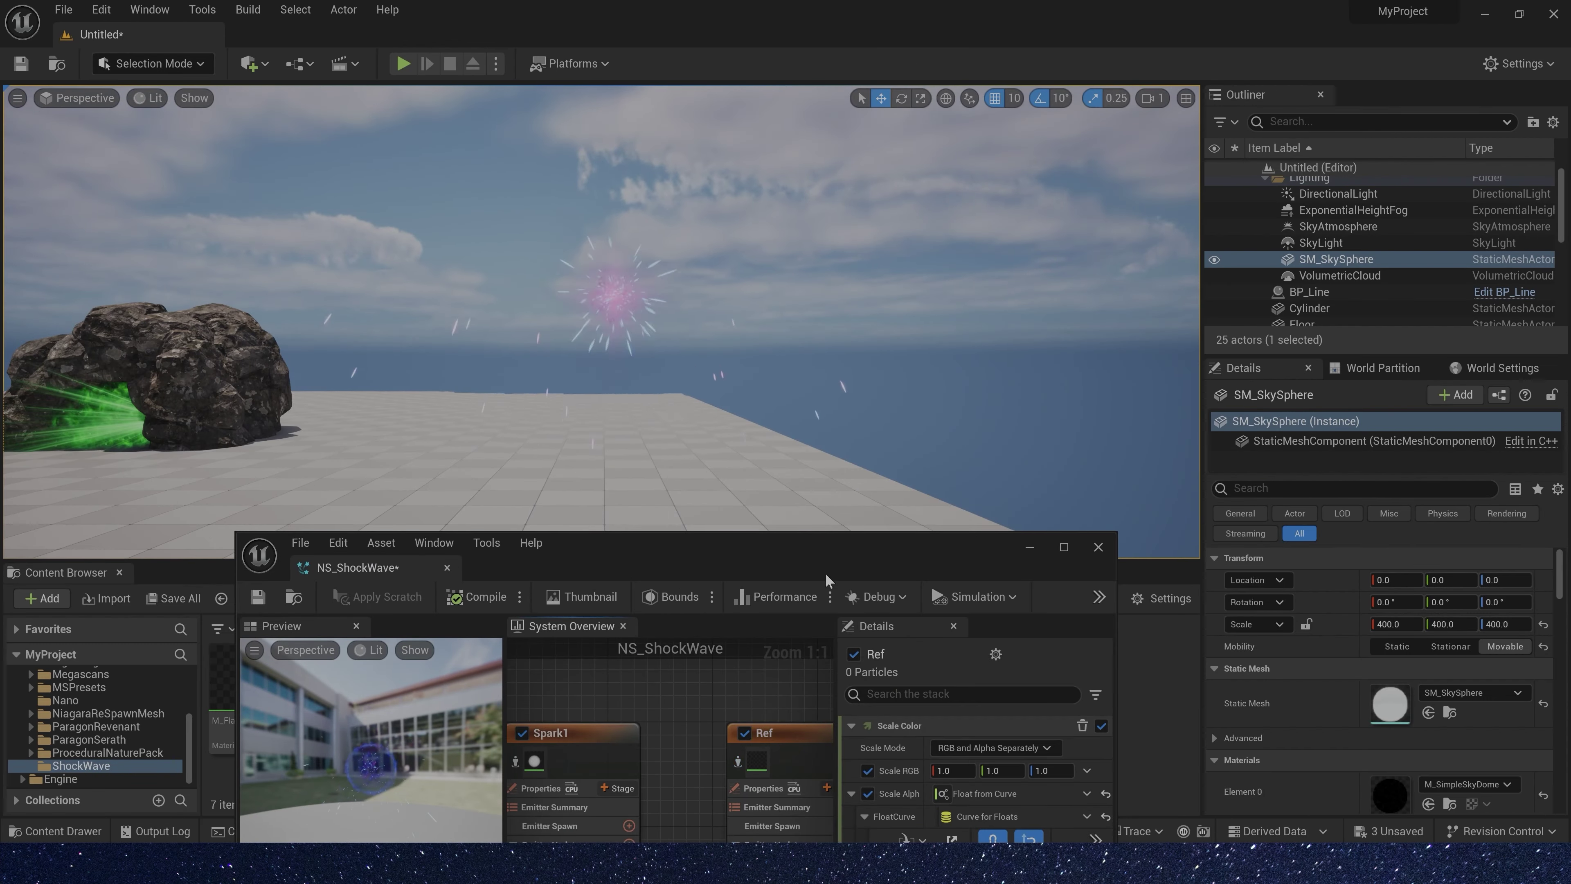